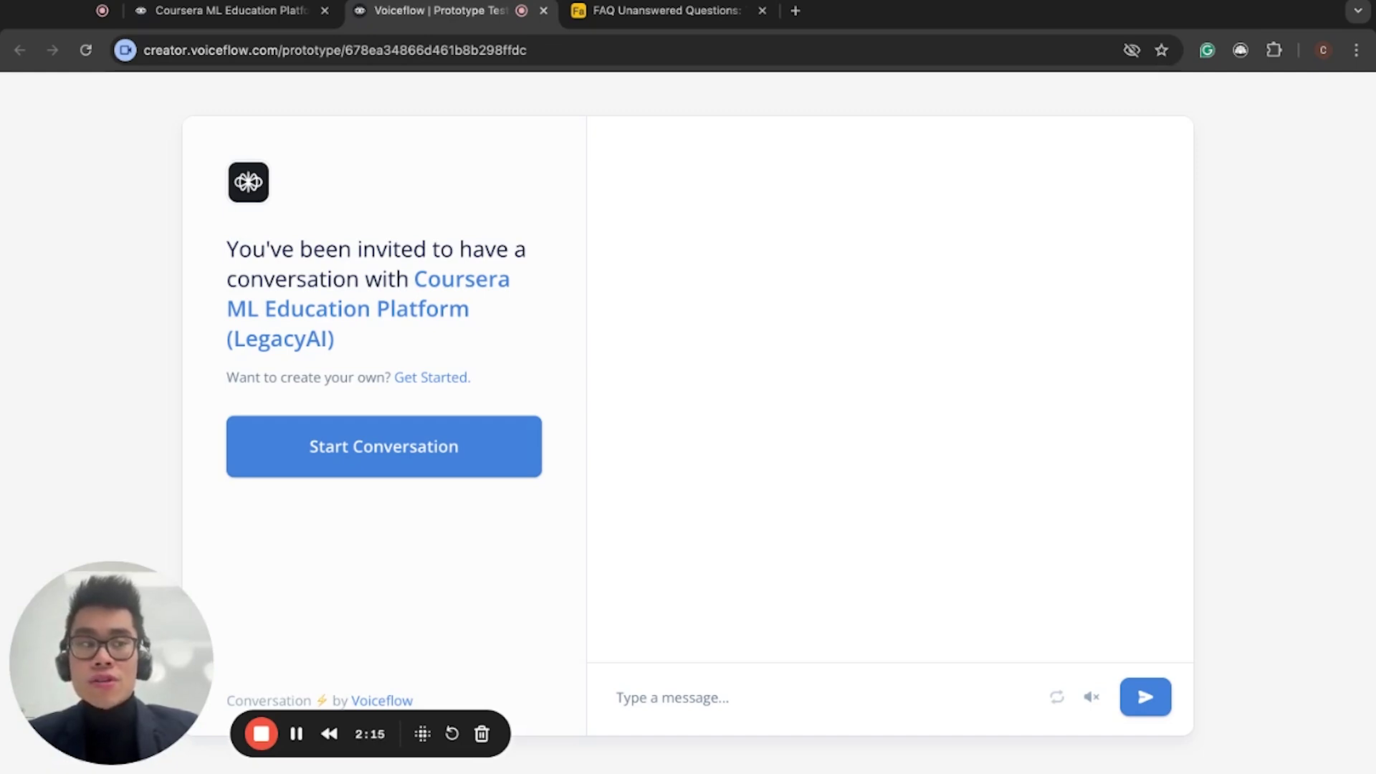
# Start the chatbot conversation and choose the replies for a question about this module and about the course
pyautogui.click(523, 451)
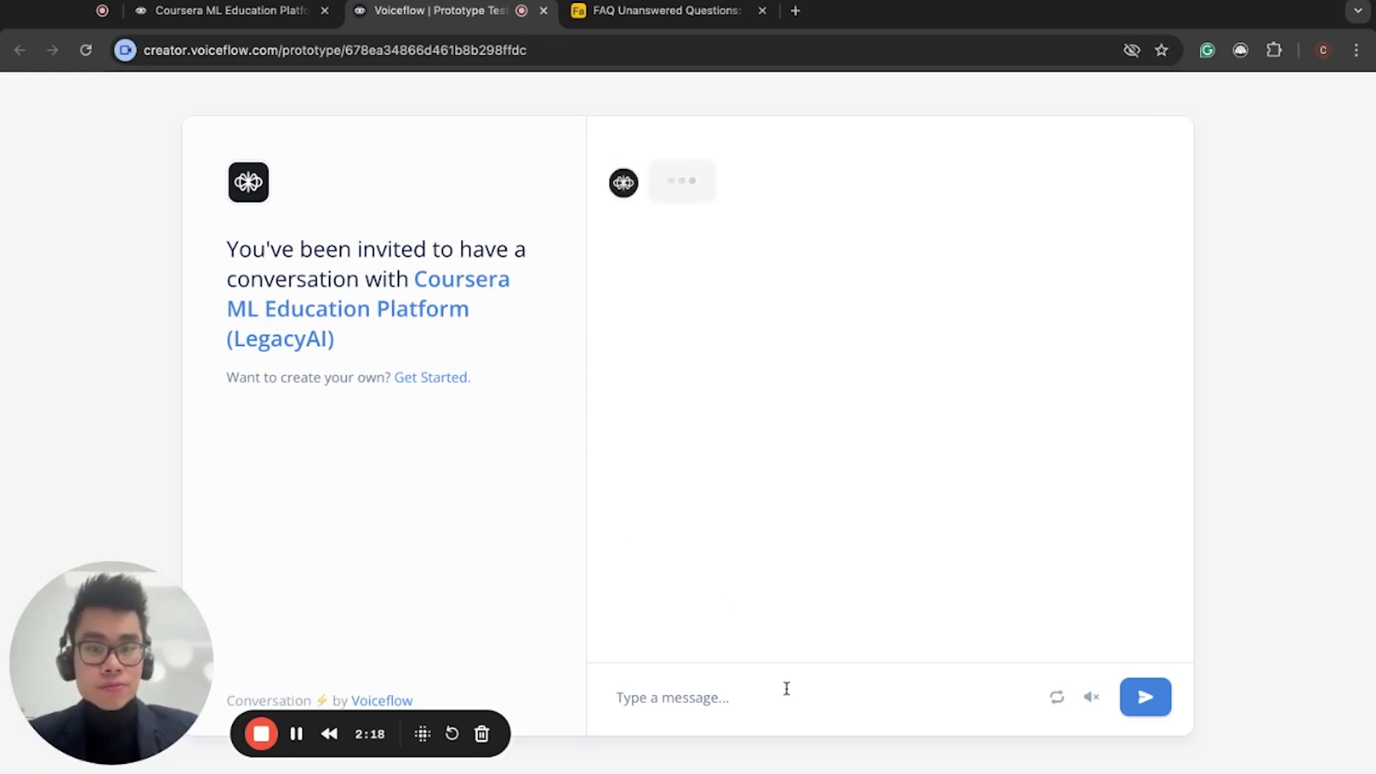
pyautogui.moveTo(940, 201); pyautogui.dragTo(884, 188)
pyautogui.click(884, 188)
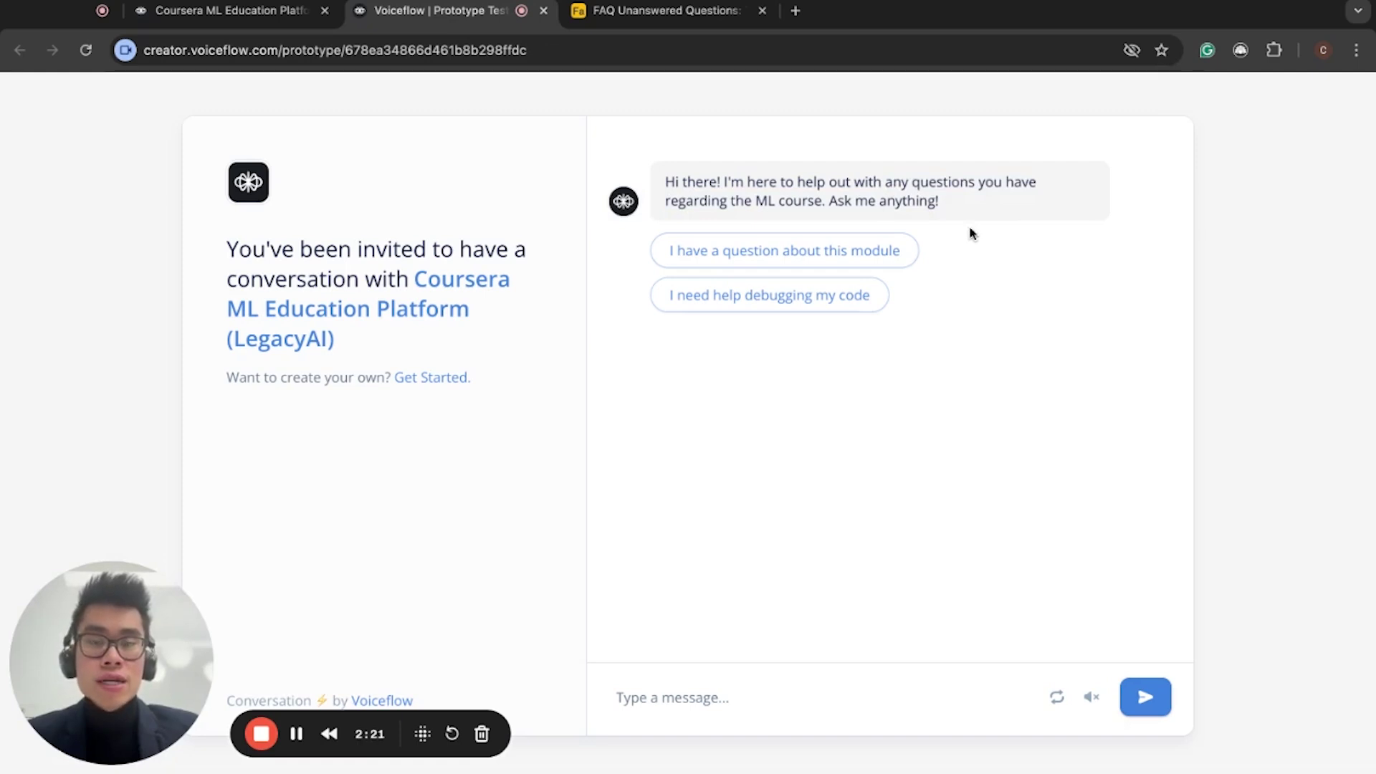
pyautogui.click(901, 255)
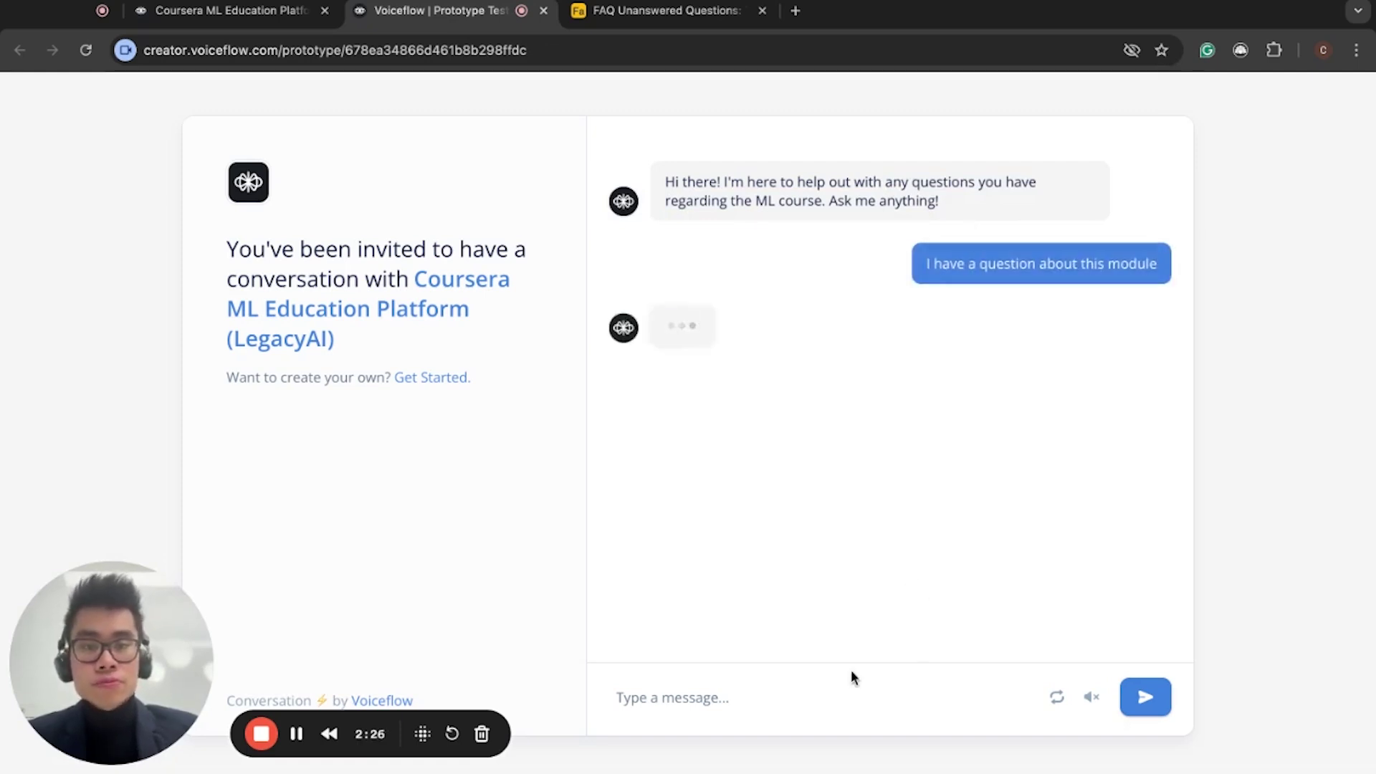
pyautogui.click(809, 385)
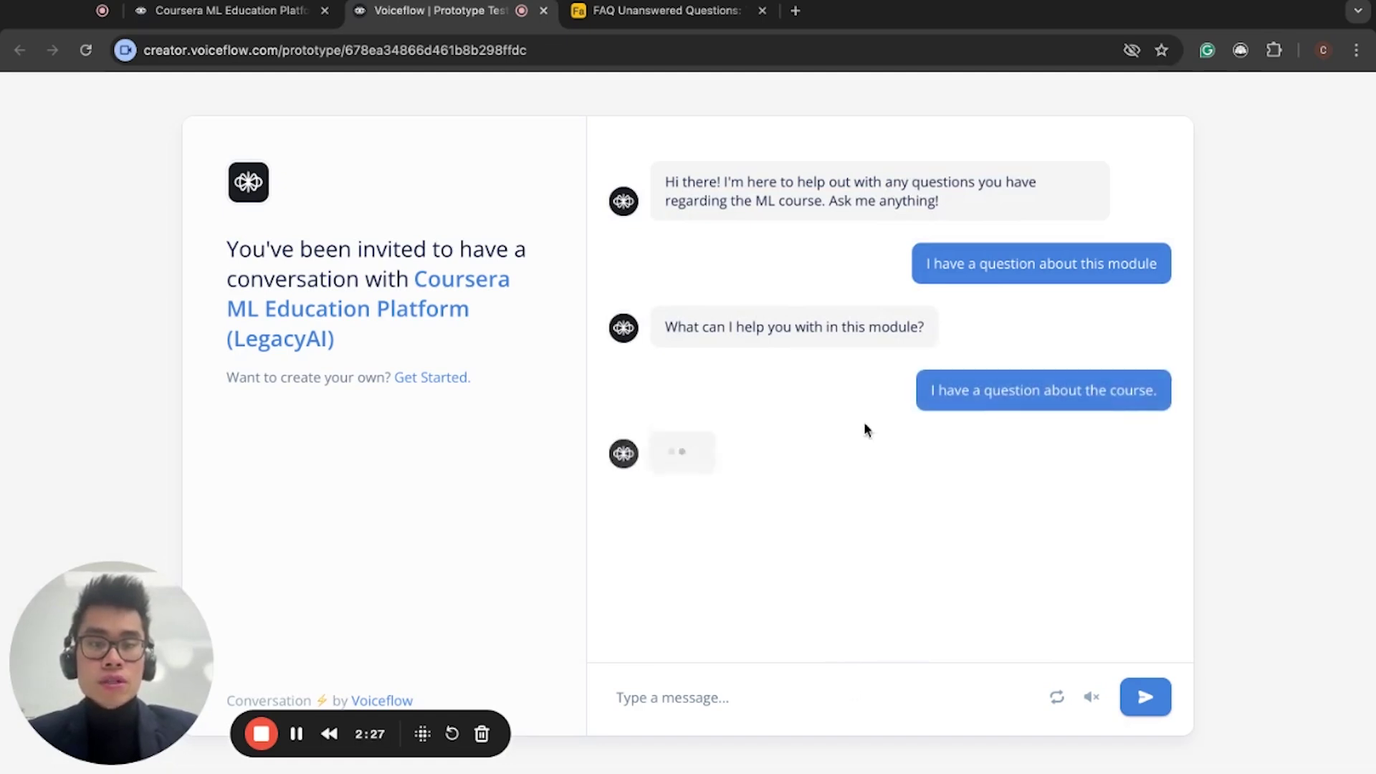
# Send the message "I'm struggling with Module 3.6, which is bootstraping. I don't seem to understand the concept behind..."
pyautogui.click(820, 699)
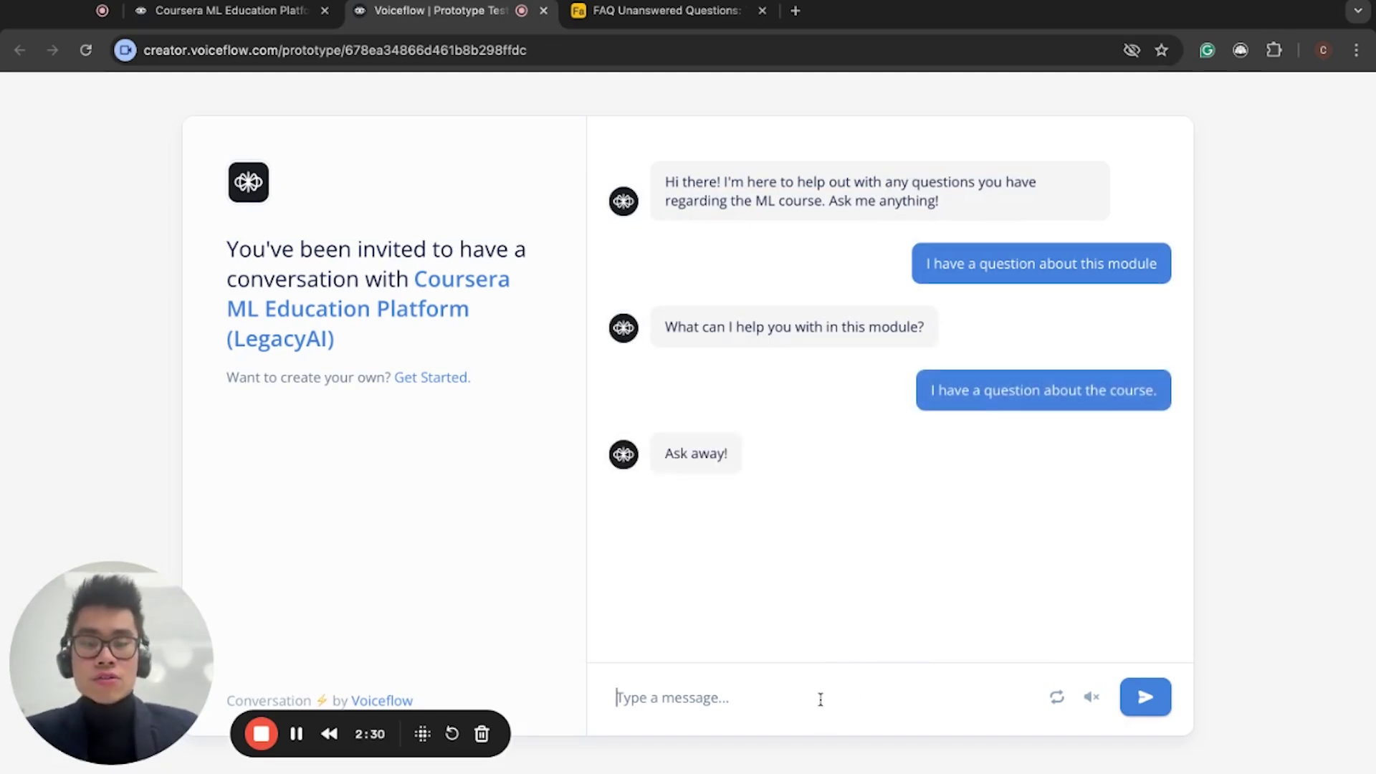
pyautogui.write("I'm st")
pyautogui.write('urg')
pyautogui.press('BackSpace')
pyautogui.press('BackSpace')
pyautogui.press('BackSpace')
pyautogui.write('ruggling wiot')
pyautogui.press('BackSpace')
pyautogui.press('BackSpace')
pyautogui.write('th Module ')
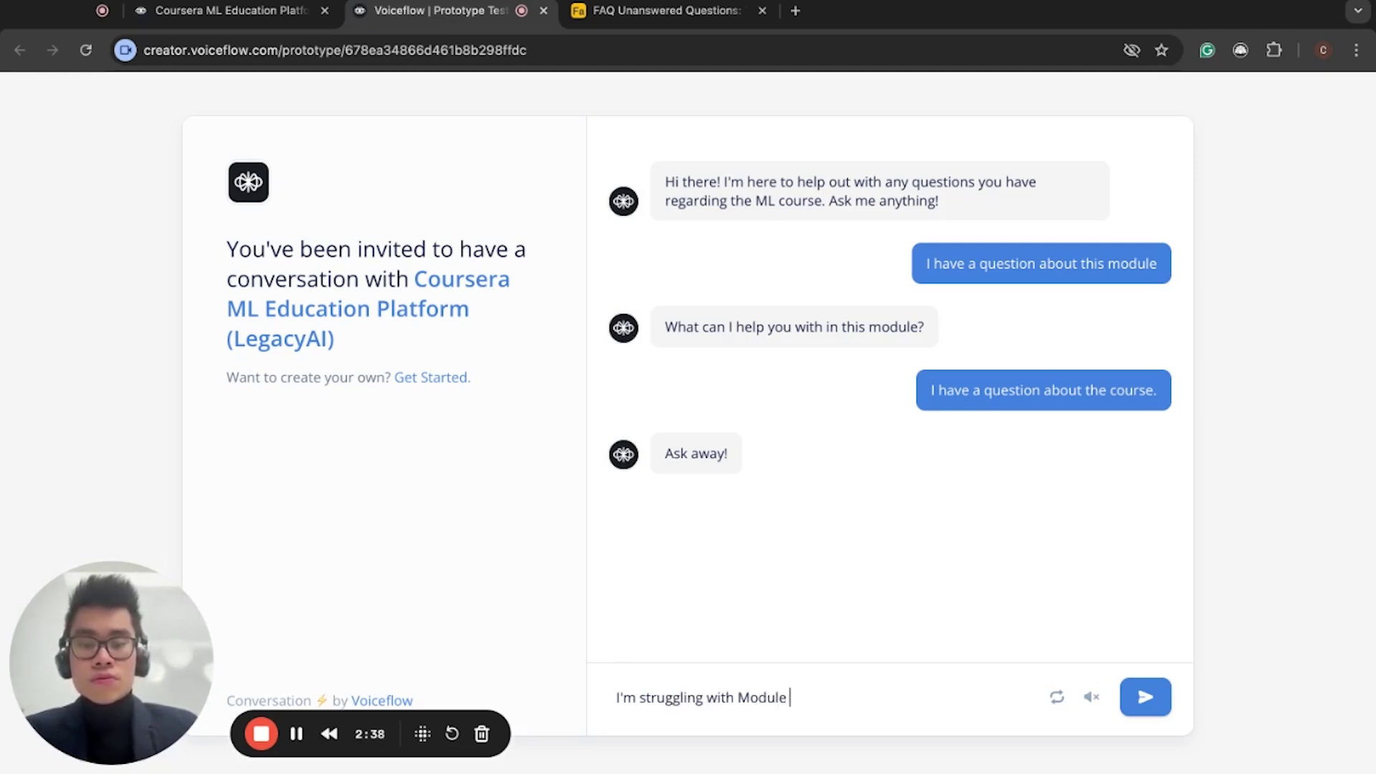
pyautogui.write('3.6, whic')
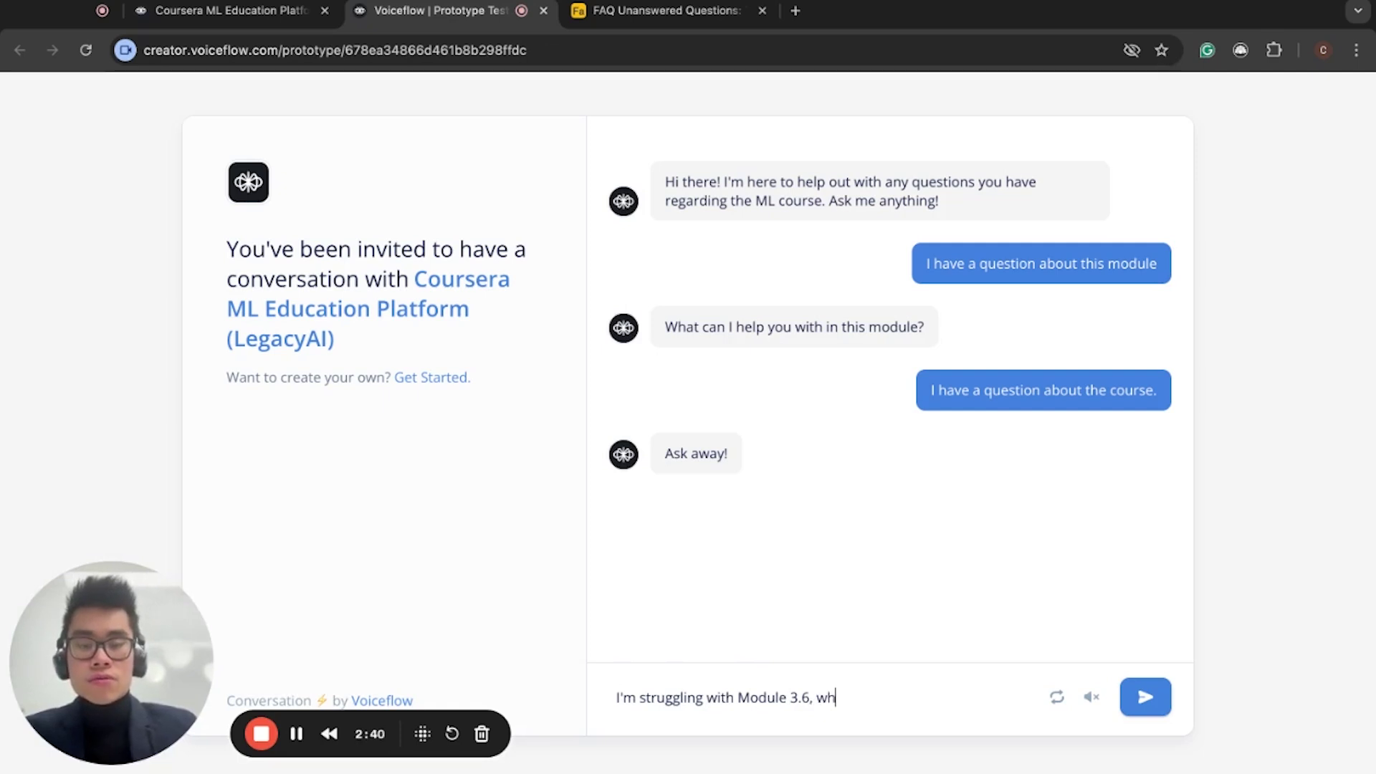
pyautogui.press('BackSpace')
pyautogui.press('BackSpace')
pyautogui.write('ich is bopopt')
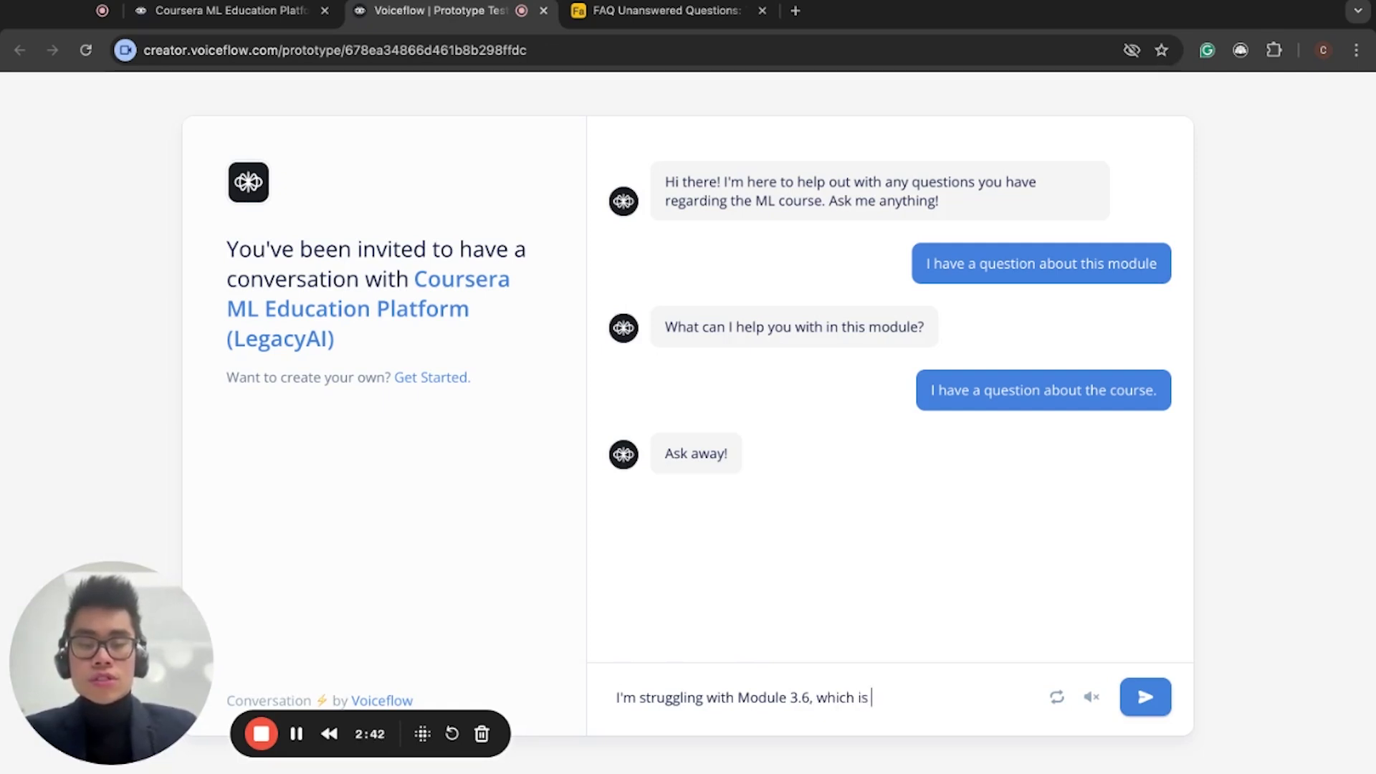
pyautogui.press('BackSpace')
pyautogui.press('BackSpace')
pyautogui.press('BackSpace')
pyautogui.press('BackSpace')
pyautogui.write('ots')
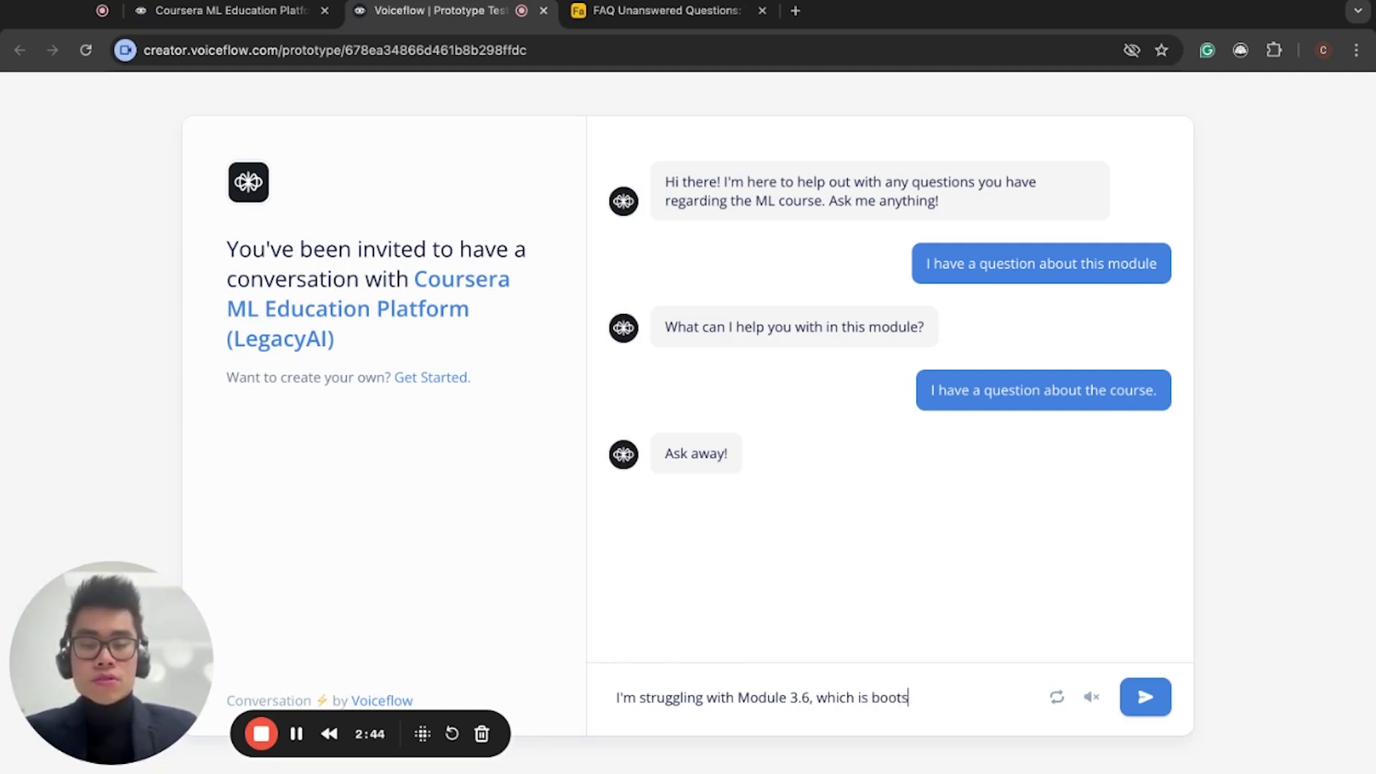
pyautogui.write('traping. I dom')
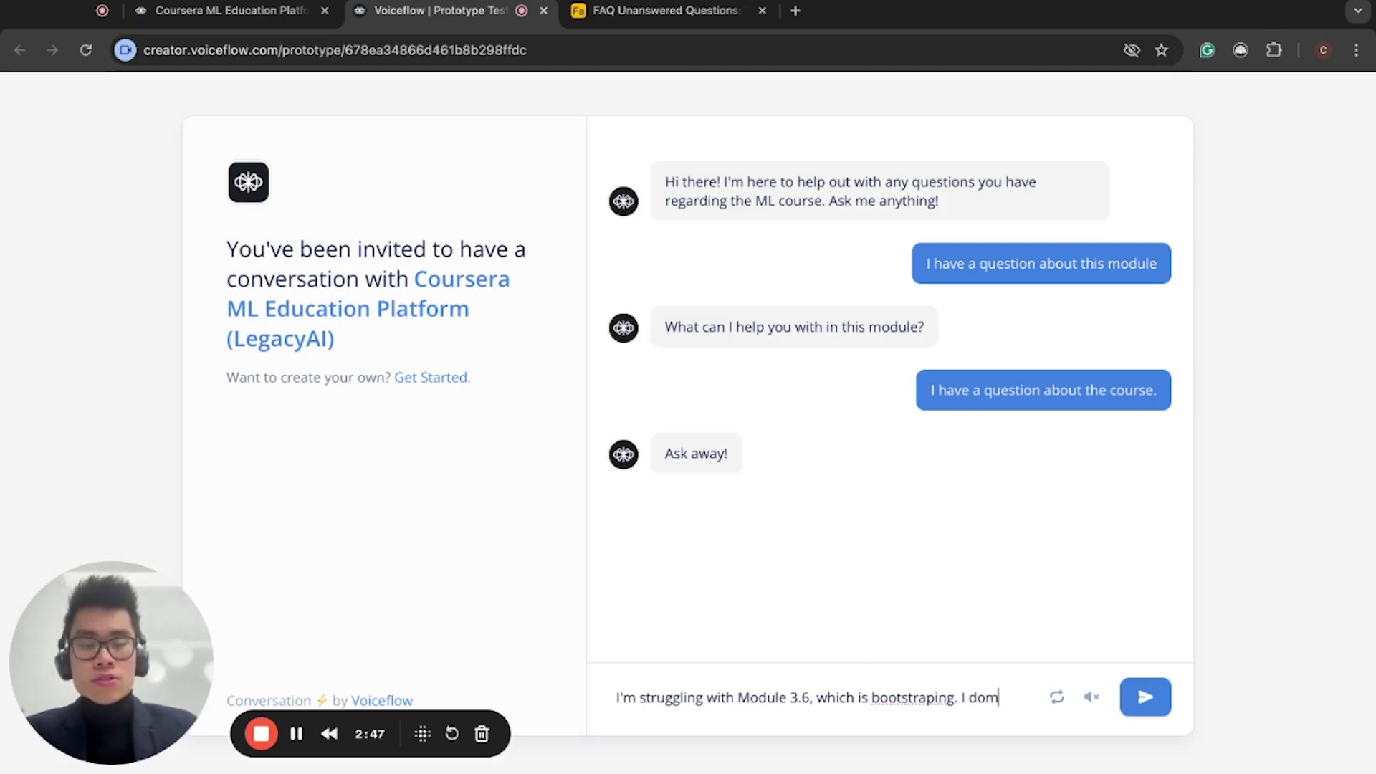
pyautogui.press('BackSpace')
pyautogui.write("n't seem to")
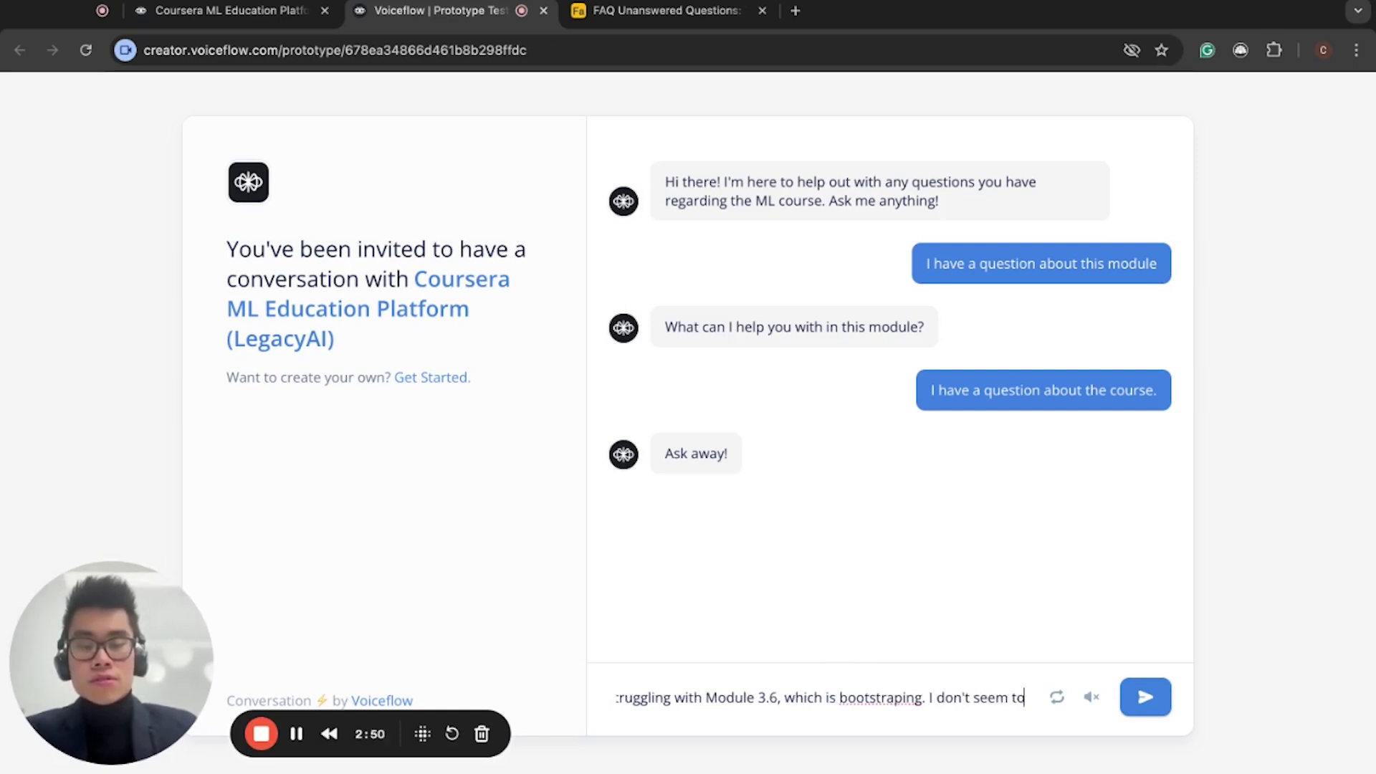
pyautogui.write(' understand the conc')
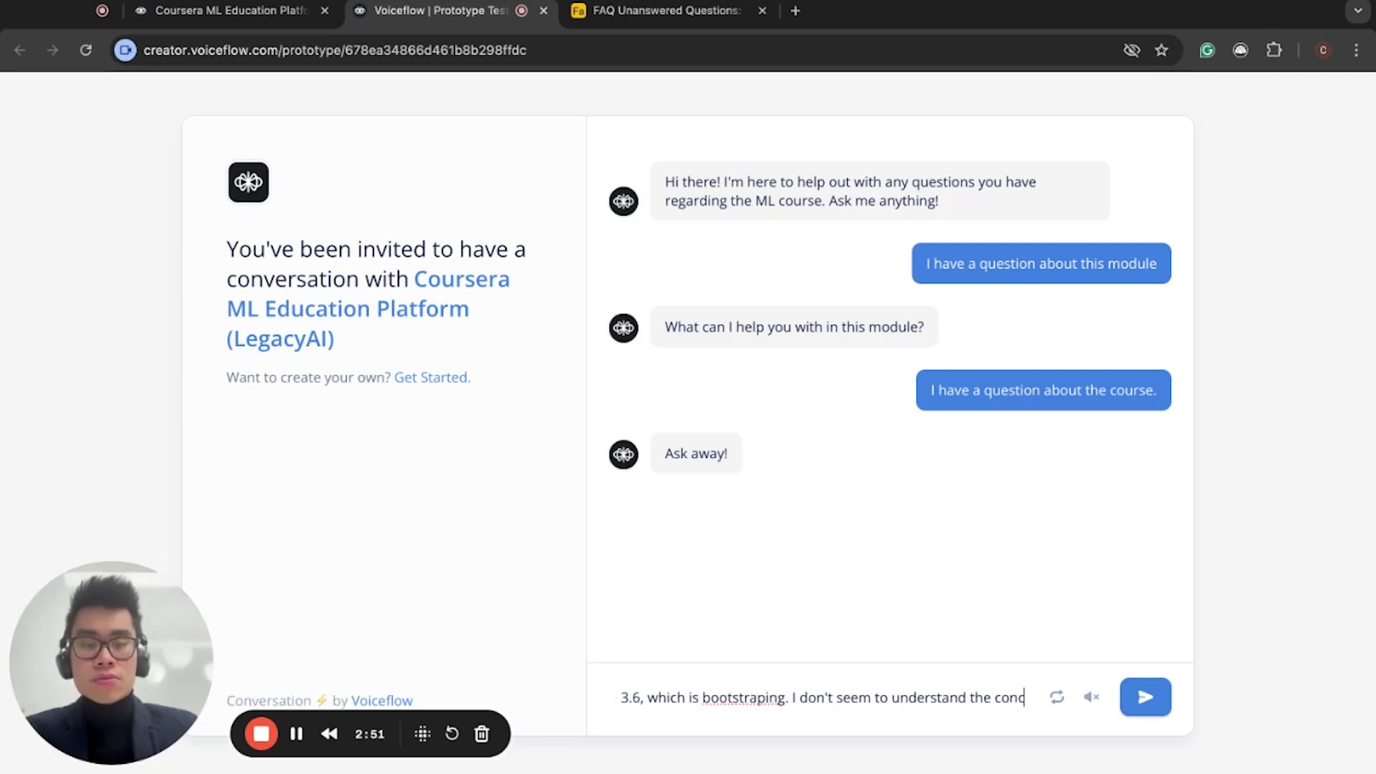
pyautogui.write('ept behimnd')
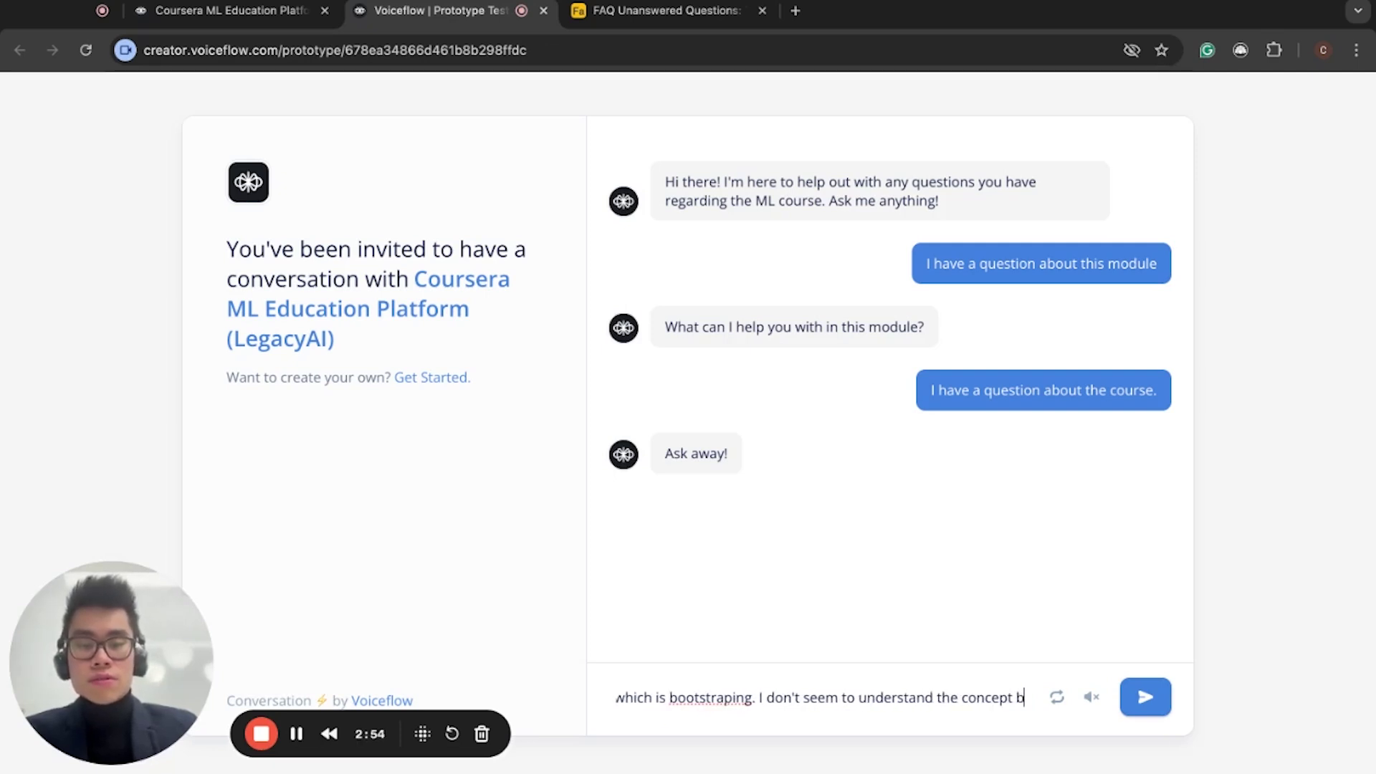
pyautogui.press('BackSpace')
pyautogui.press('BackSpace')
pyautogui.press('BackSpace')
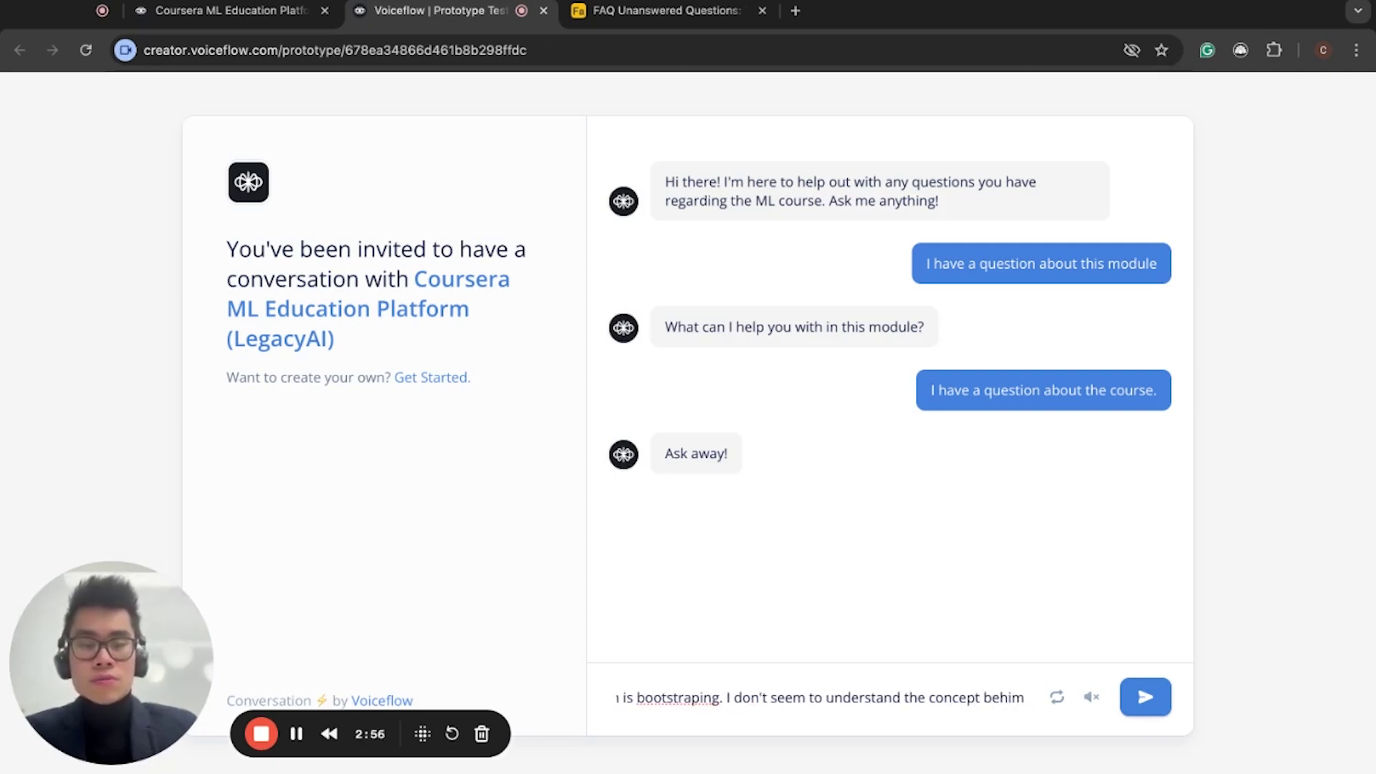
pyautogui.write('nd...')
pyautogui.press('Return')
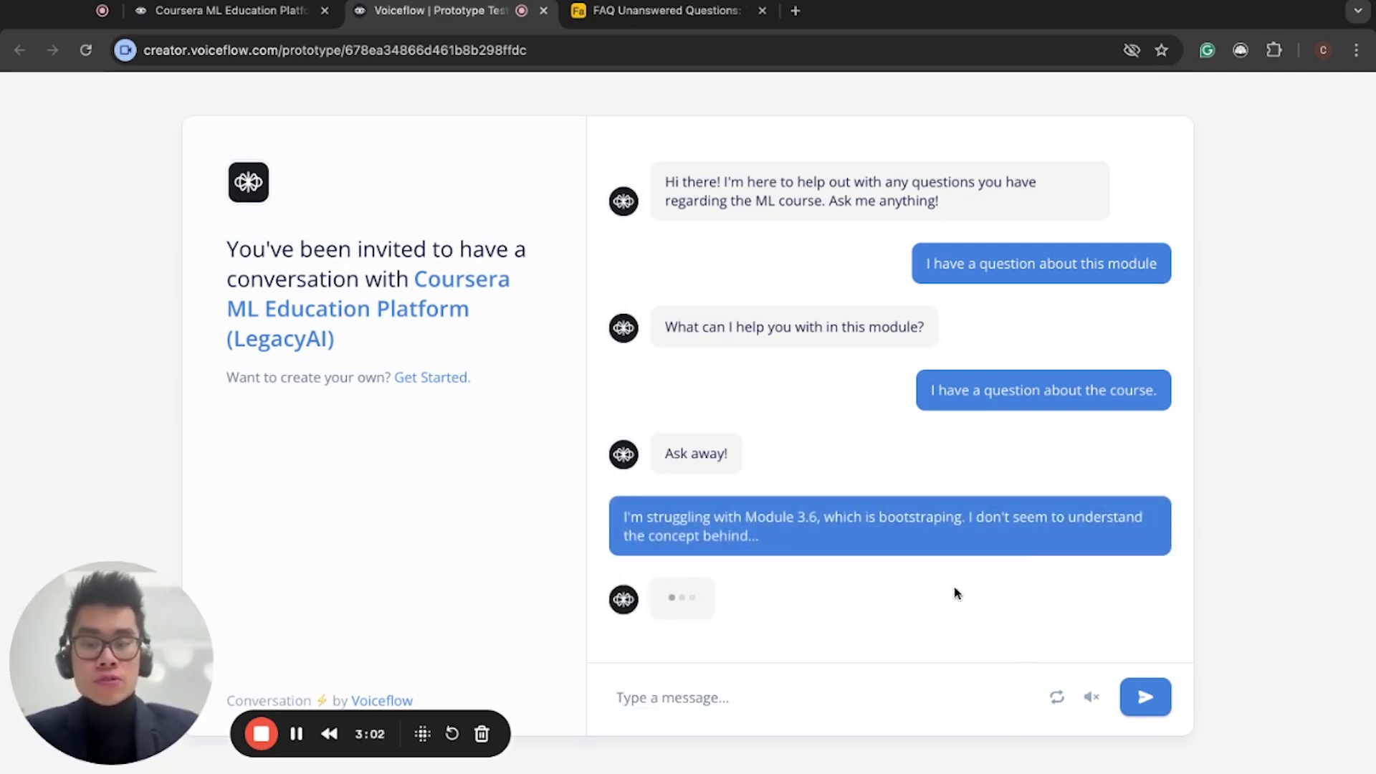
# Read the chatbot's bootstrapping explanation, including its overview of sampling with replacement, estimation and confidence intervals
pyautogui.scroll(2, 976, 456)
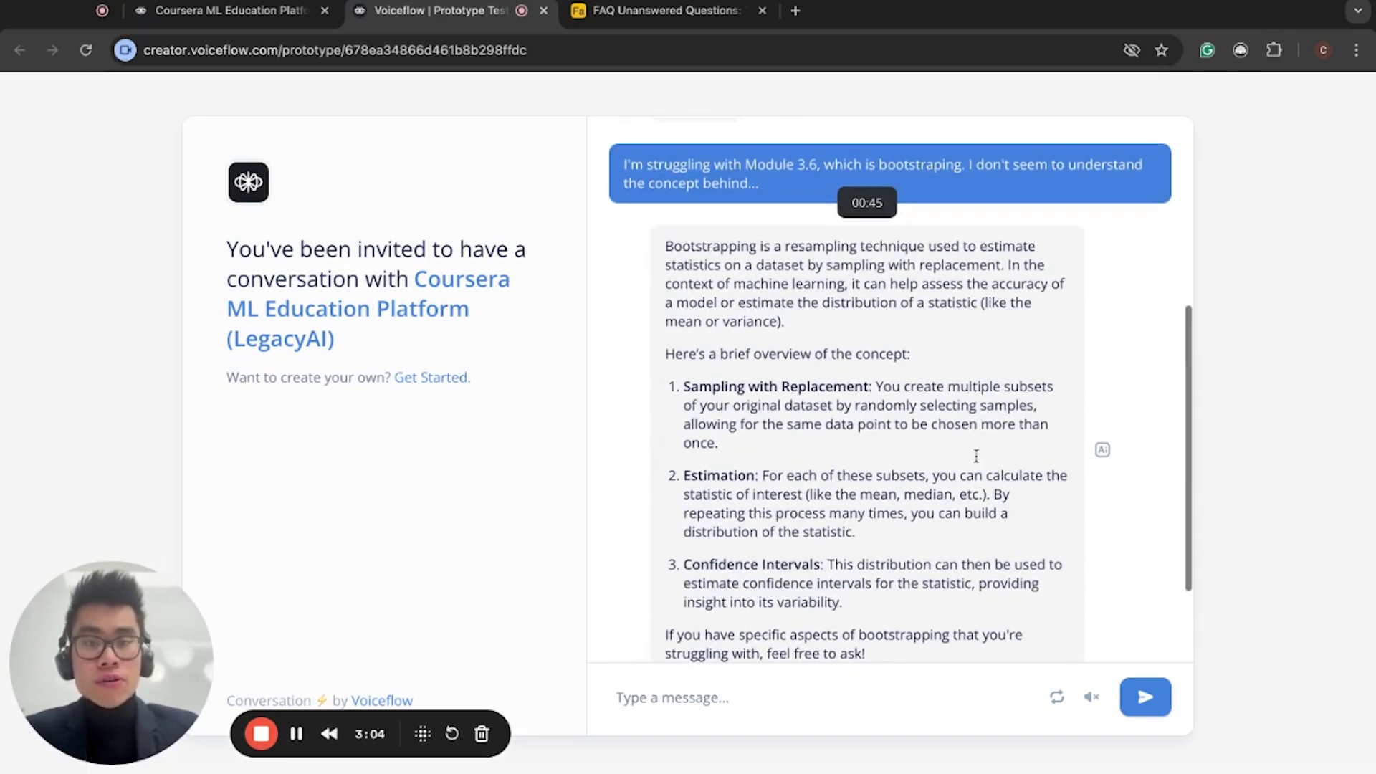
pyautogui.moveTo(761, 247); pyautogui.dragTo(885, 266)
pyautogui.click(945, 303)
pyautogui.click(817, 276)
pyautogui.click(885, 265)
pyautogui.scroll(-1, 819, 351)
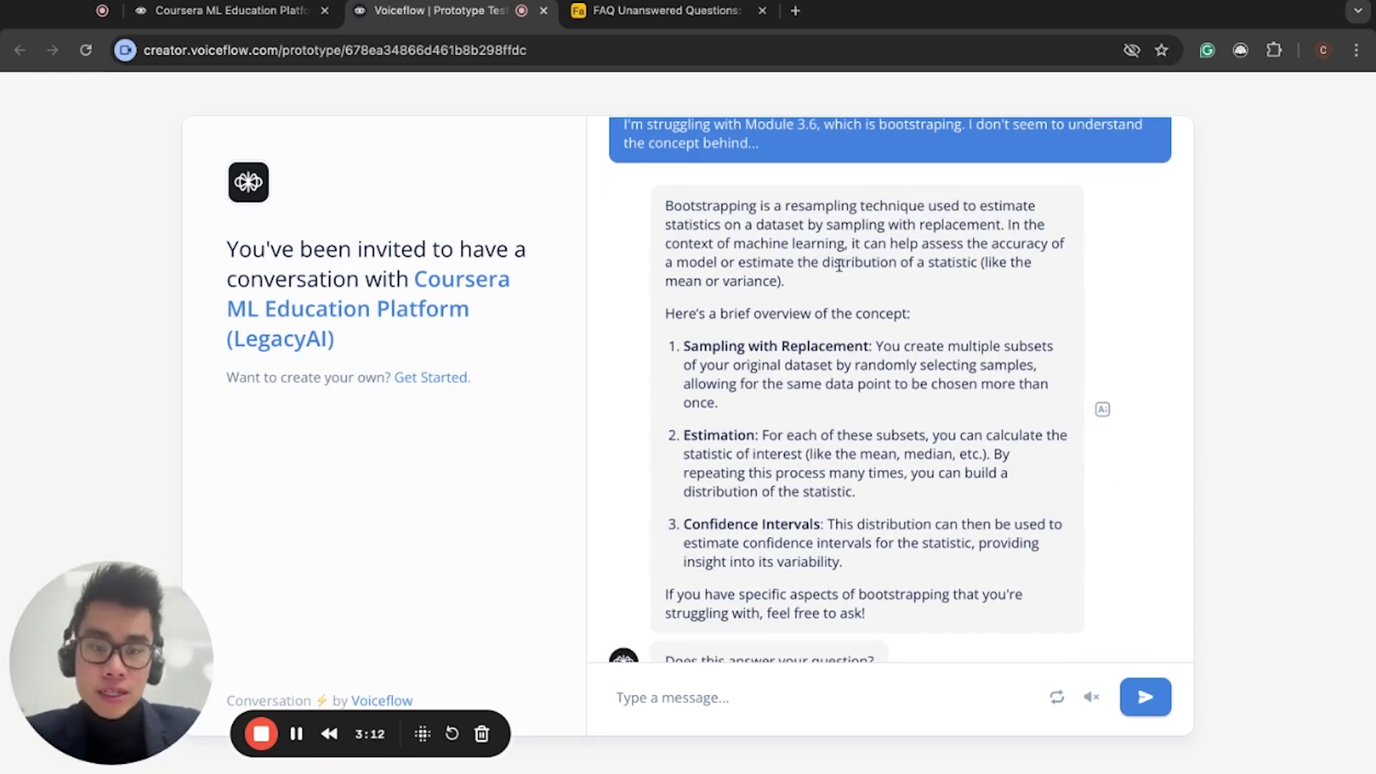
pyautogui.moveTo(781, 313); pyautogui.dragTo(843, 435)
pyautogui.moveTo(684, 435); pyautogui.dragTo(789, 407)
pyautogui.click(801, 365)
pyautogui.moveTo(900, 493); pyautogui.dragTo(754, 431)
pyautogui.click(738, 429)
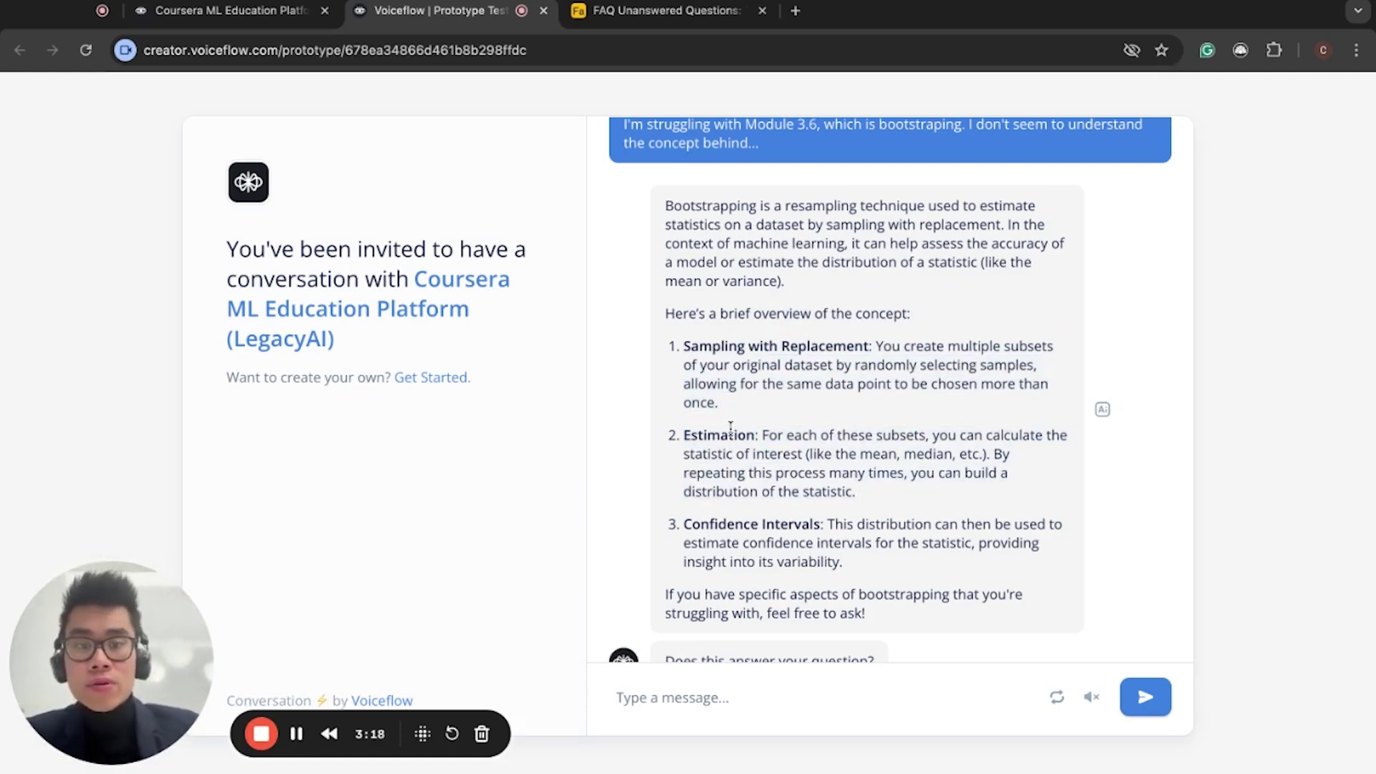
pyautogui.moveTo(802, 496)
pyautogui.mouseDown()
pyautogui.moveTo(896, 543)
pyautogui.moveTo(830, 495)
pyautogui.mouseUp()
pyautogui.click(923, 539)
pyautogui.click(855, 542)
pyautogui.tripleClick(856, 543)
pyautogui.click(855, 543)
pyautogui.scroll(-2, 856, 542)
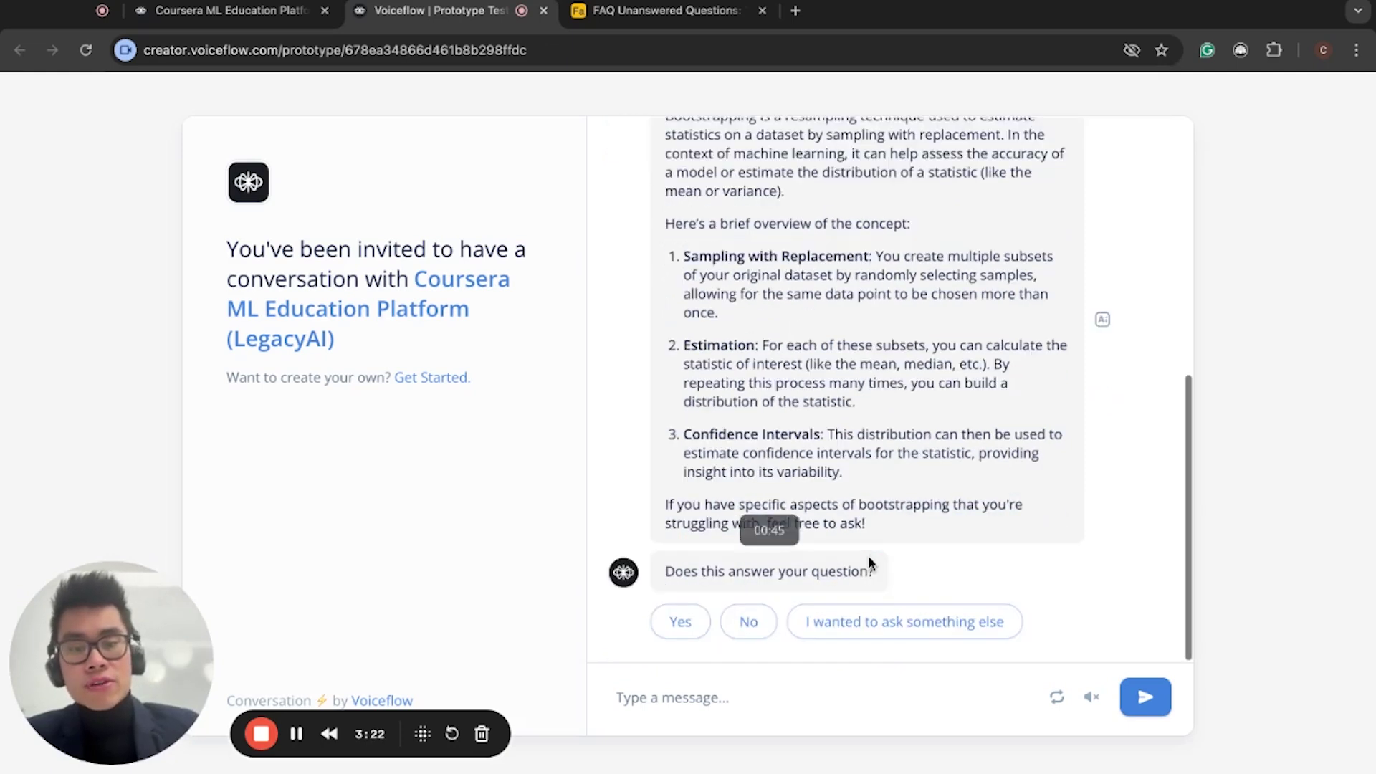
pyautogui.moveTo(762, 452); pyautogui.dragTo(901, 507)
pyautogui.click(903, 510)
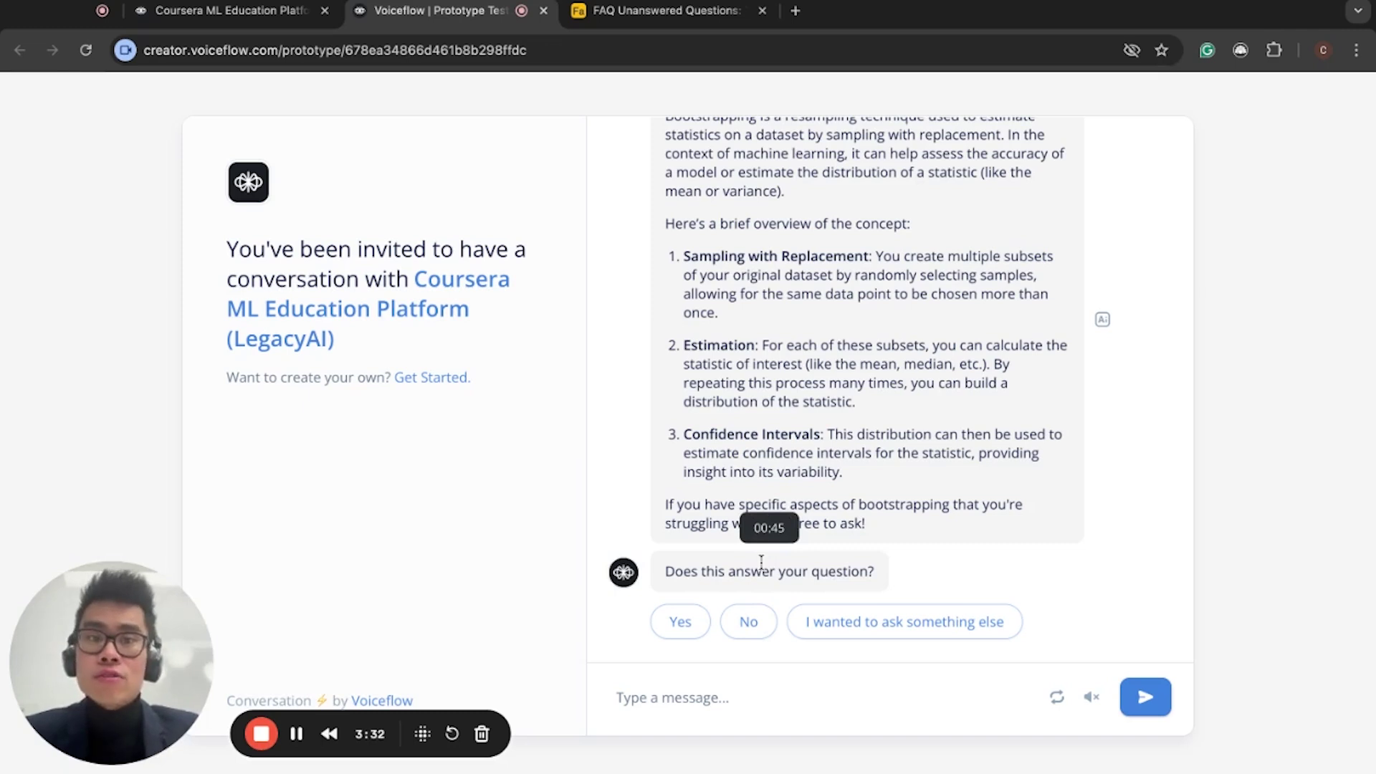
# Answer No to whether the explanation resolved the question and submit the student's name
pyautogui.click(743, 628)
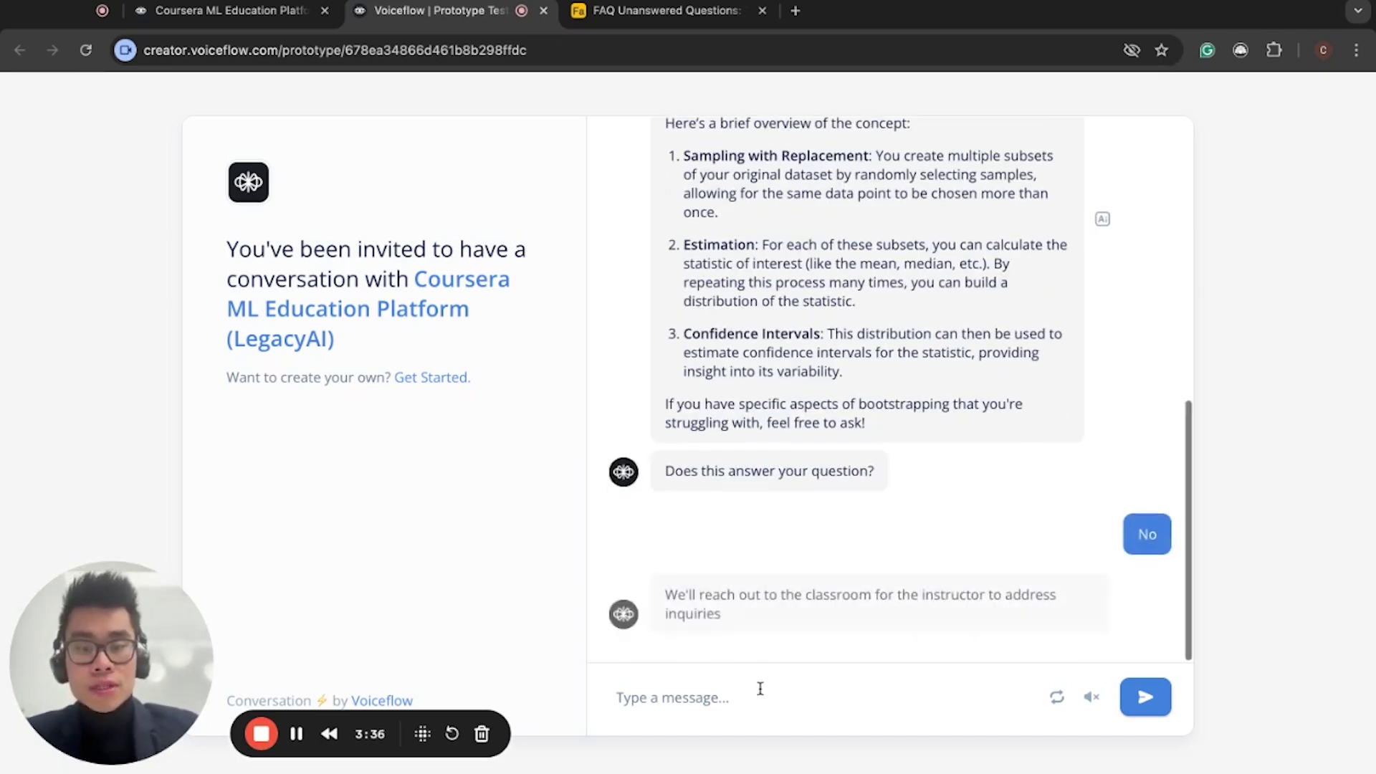
pyautogui.click(757, 699)
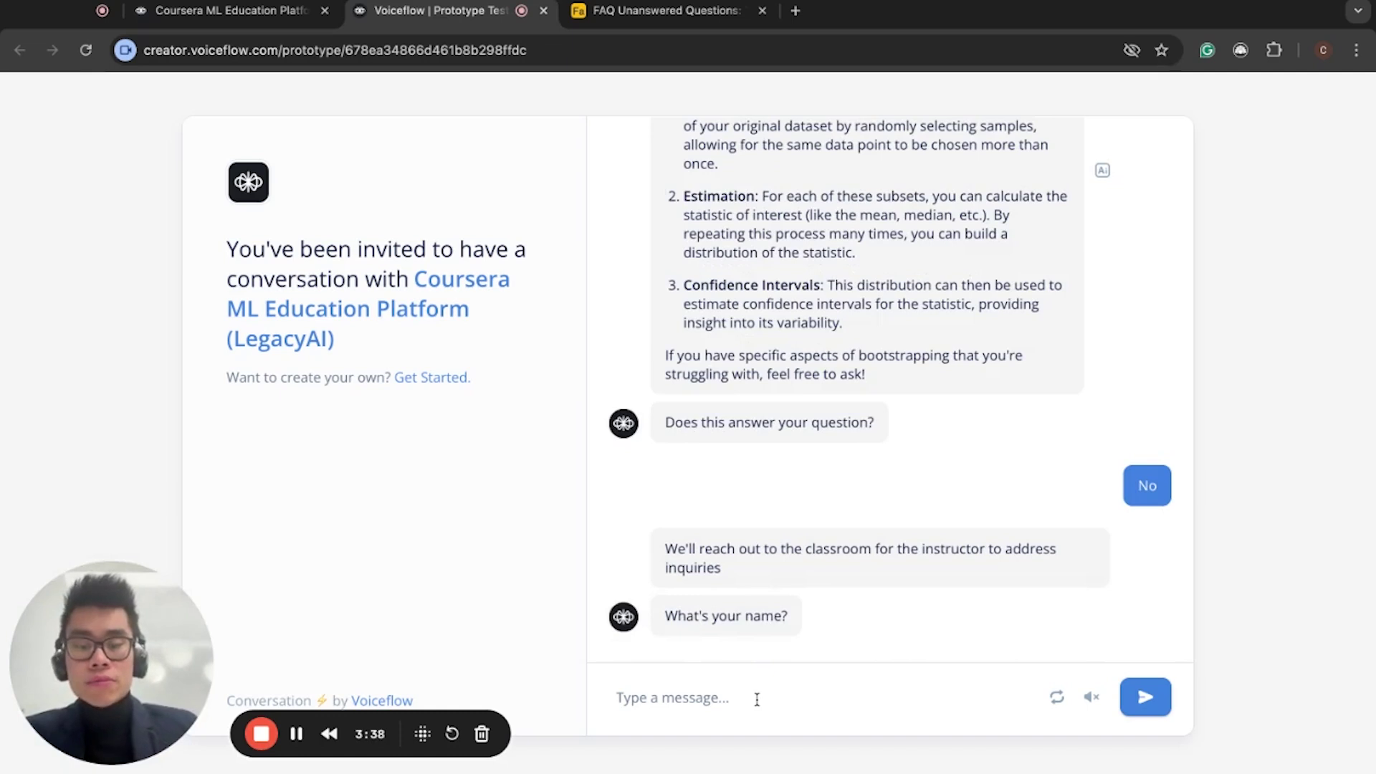
pyautogui.write('Ed')
pyautogui.press('Return')
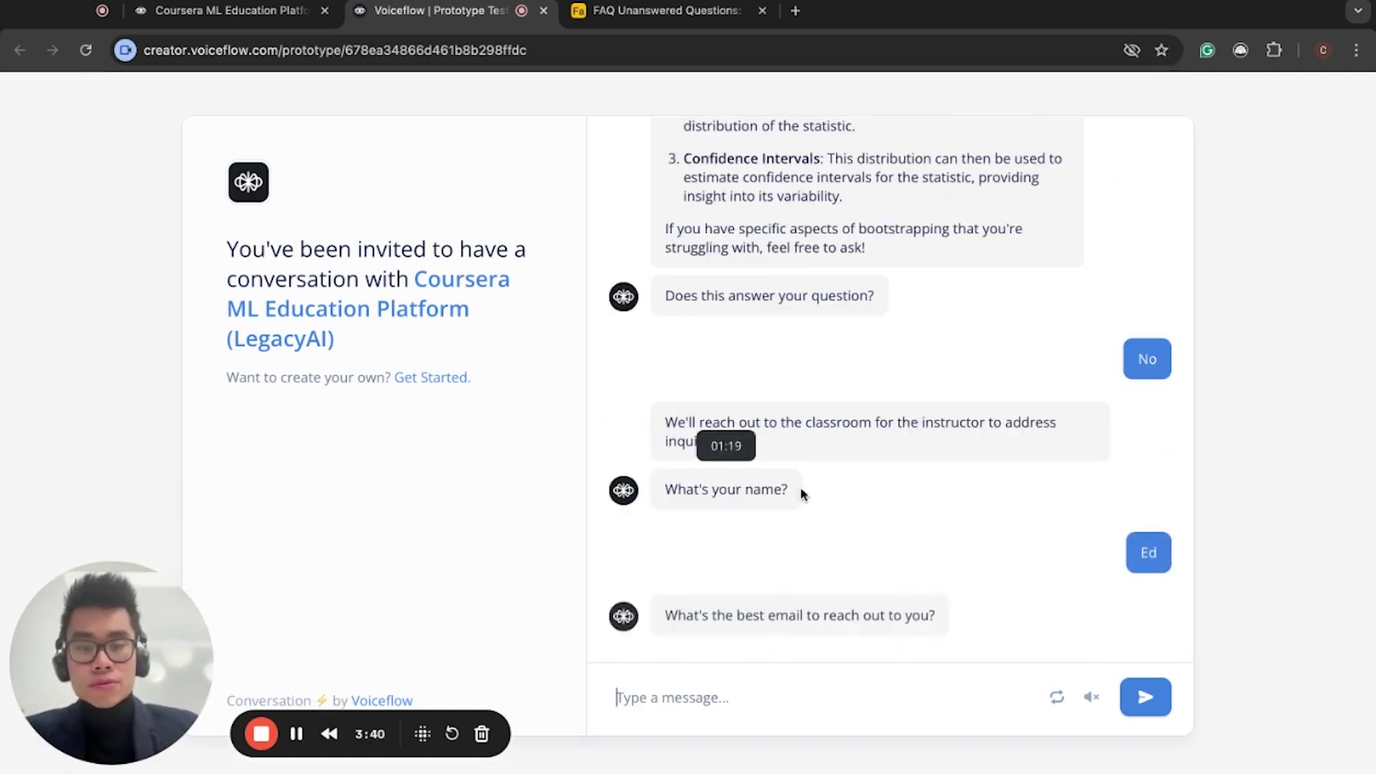
# Submit the student's contact e-mail address to the chatbot
pyautogui.write('1232gmai')
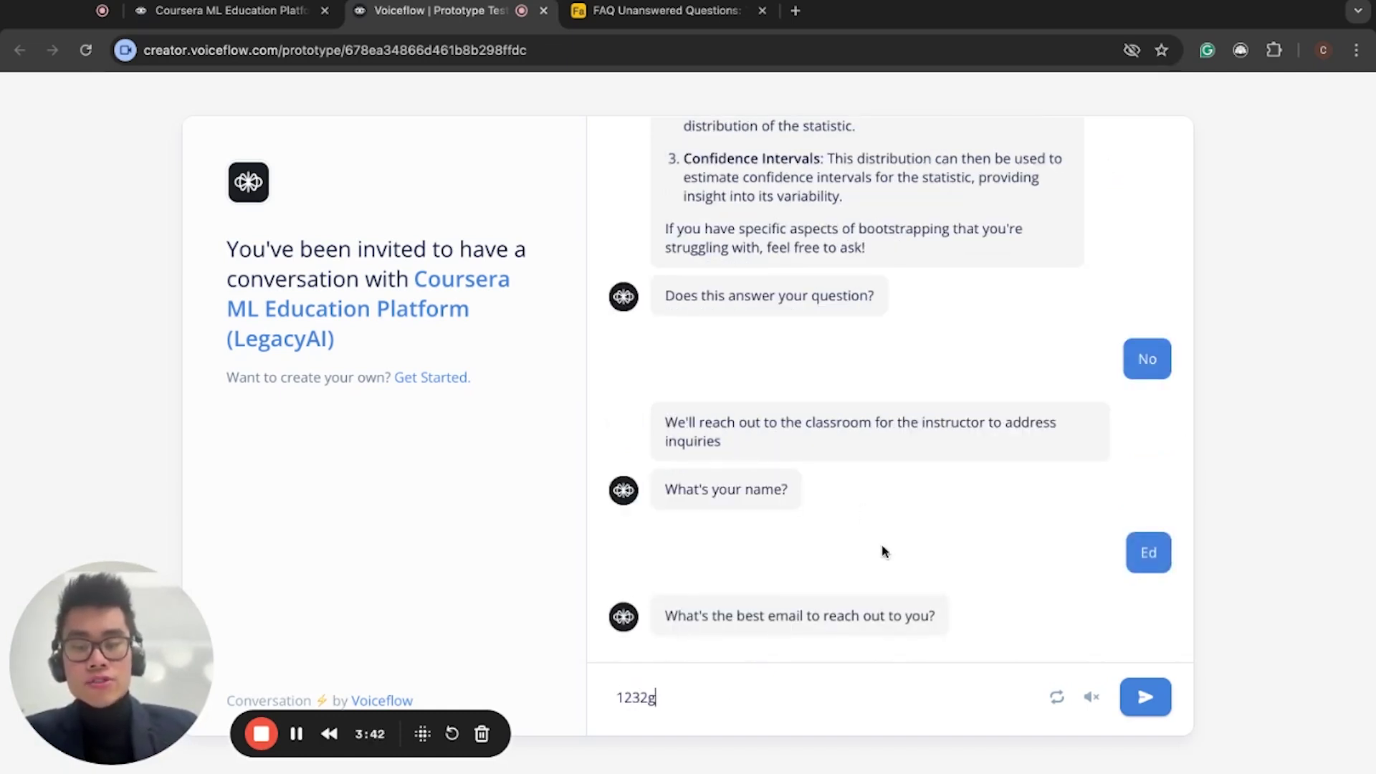
pyautogui.press('BackSpace')
pyautogui.press('BackSpace')
pyautogui.press('BackSpace')
pyautogui.press('BackSpace')
pyautogui.write('mai')
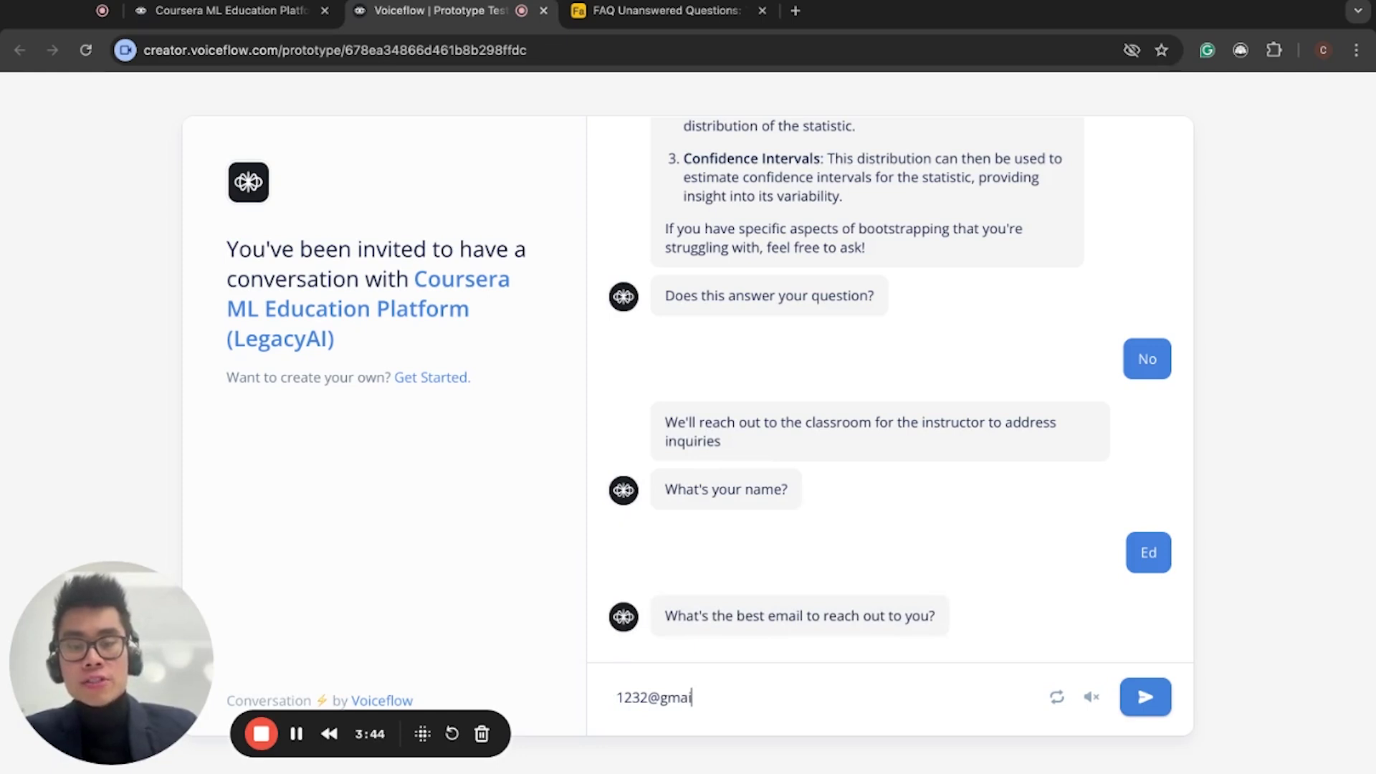
pyautogui.write('l.com')
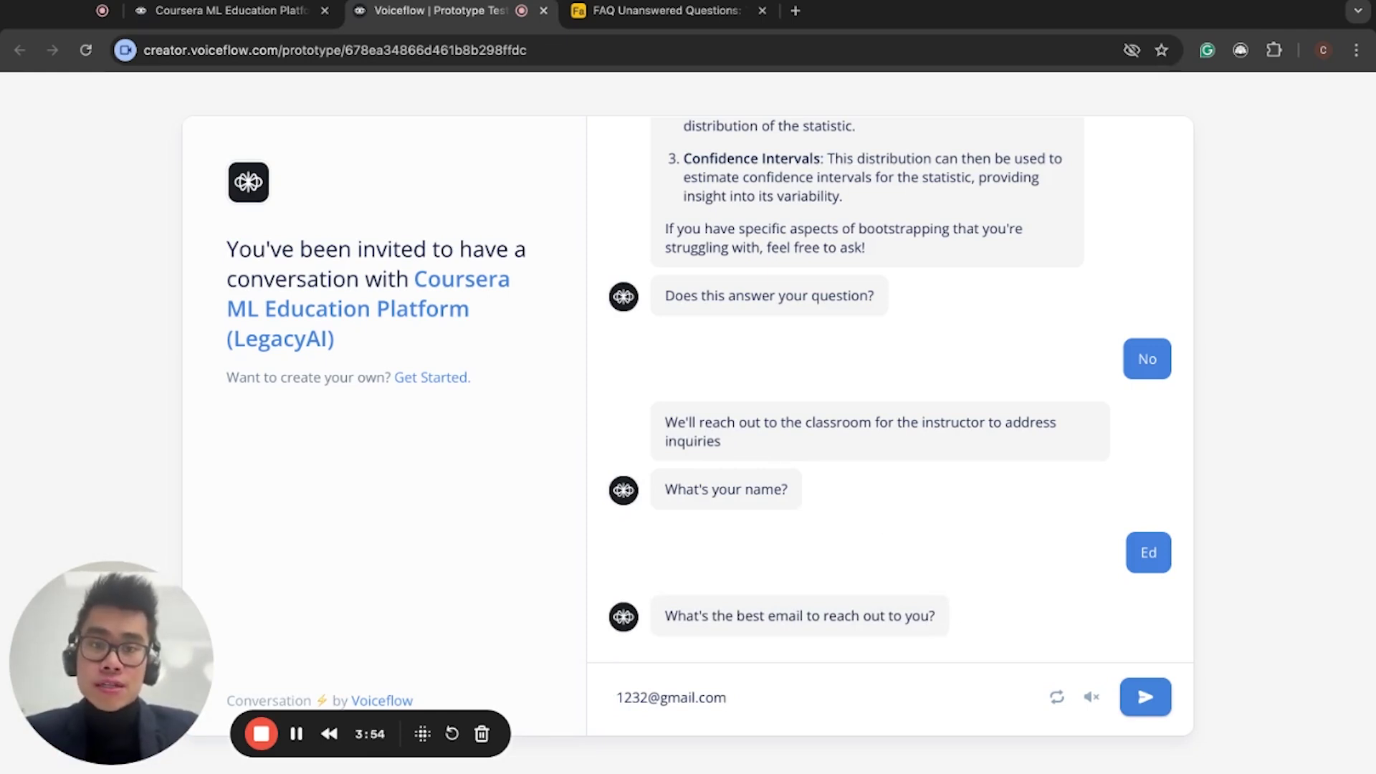
pyautogui.press('Return')
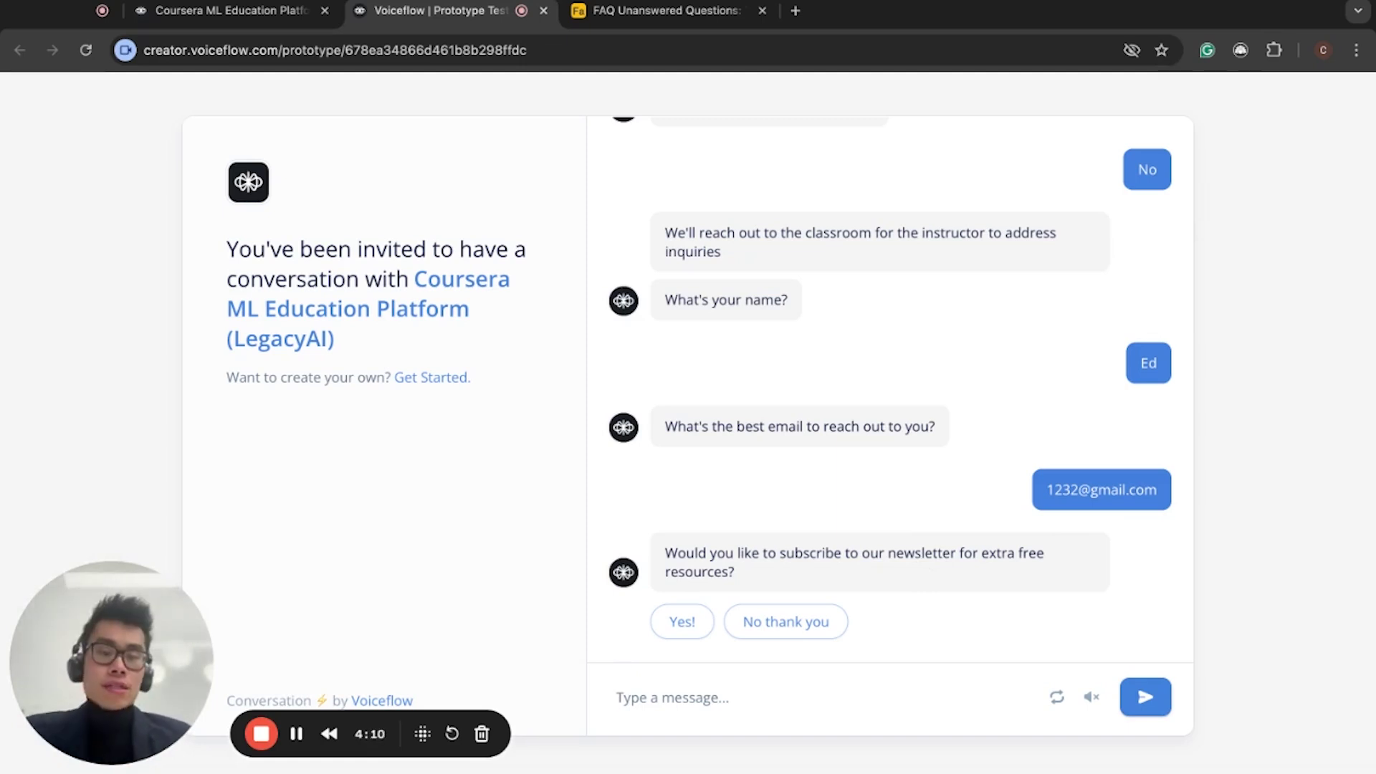
# Accept the newsletter subscription and decline to ask further questions about the module material
pyautogui.click(706, 615)
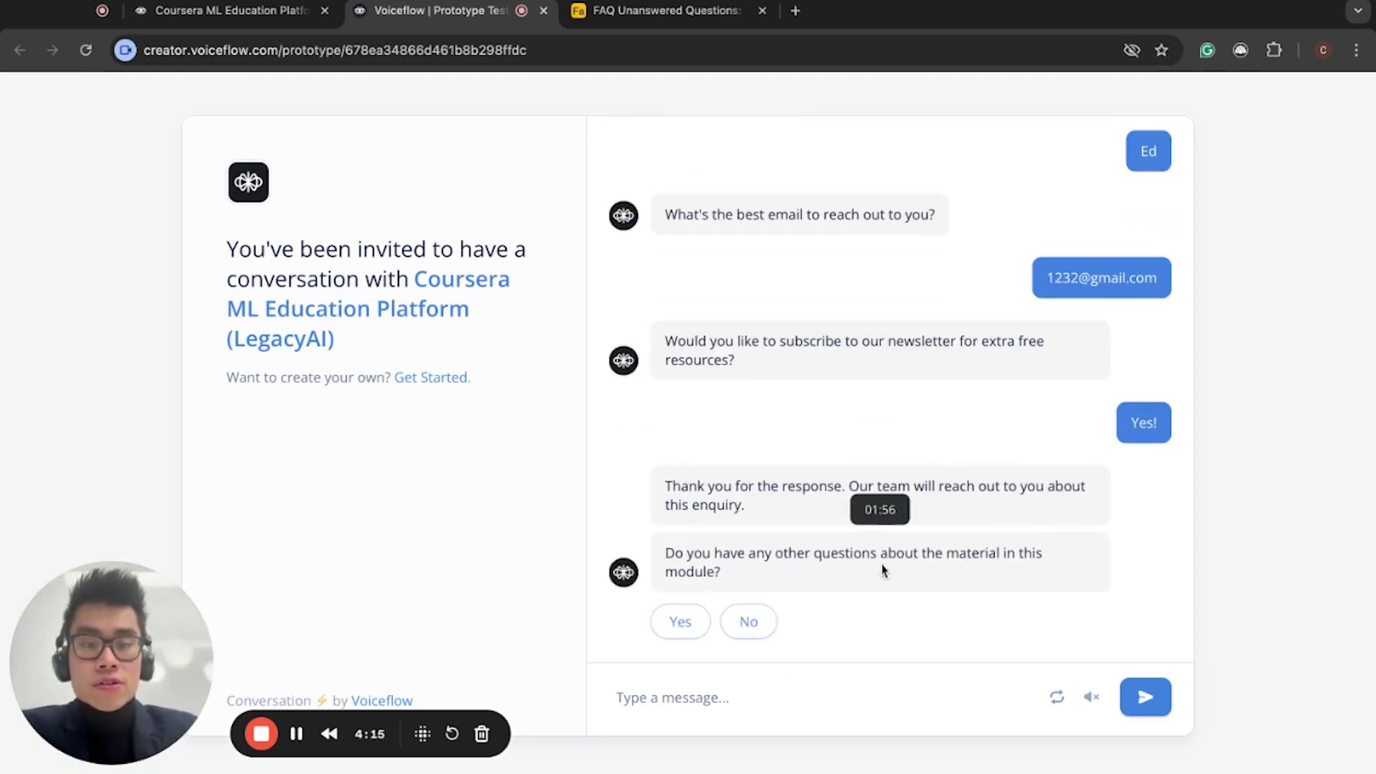
pyautogui.click(748, 620)
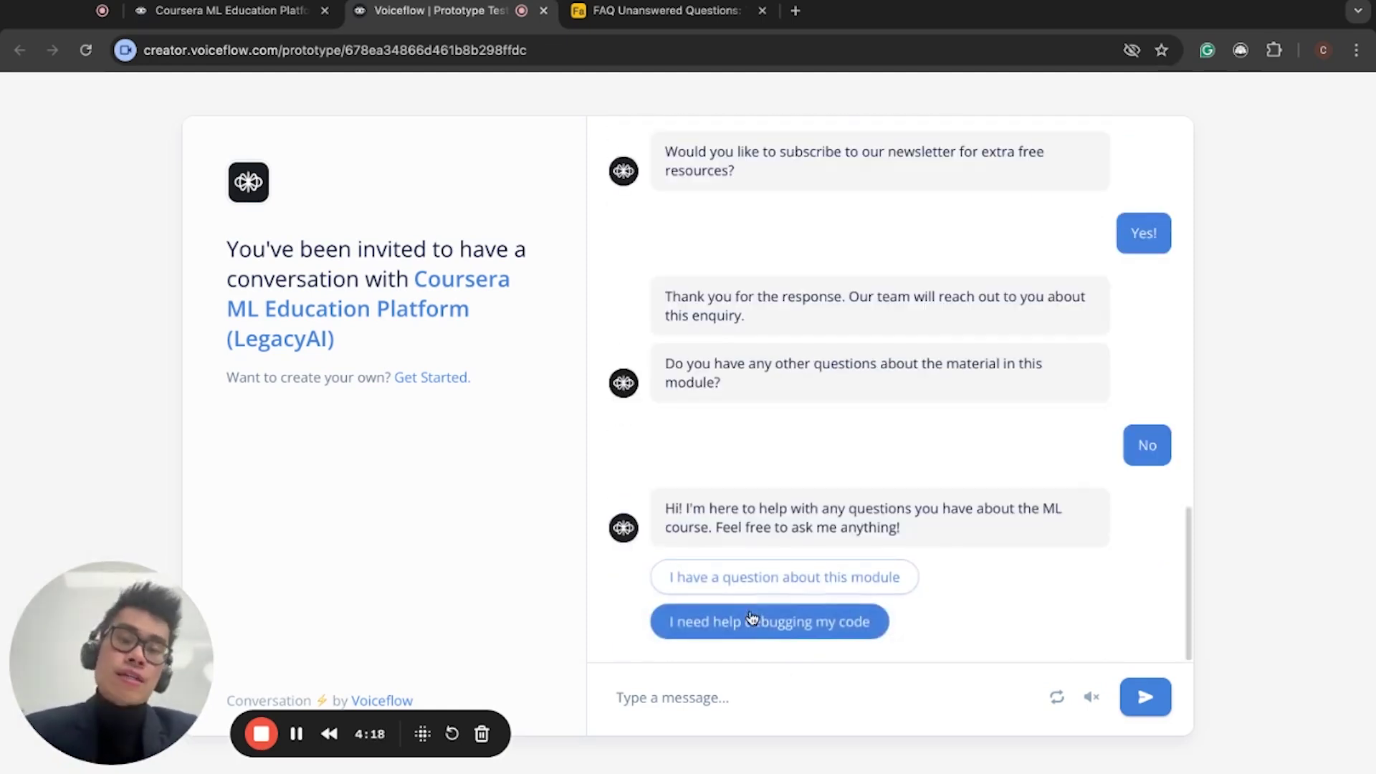
# Request debugging help and send: DEF execmain(): x = input("Enter a number:") if (abs(x)=x): print ("You entered a positive number") else: x=*-1 print "Number made positive:"x execmain()
pyautogui.click(751, 619)
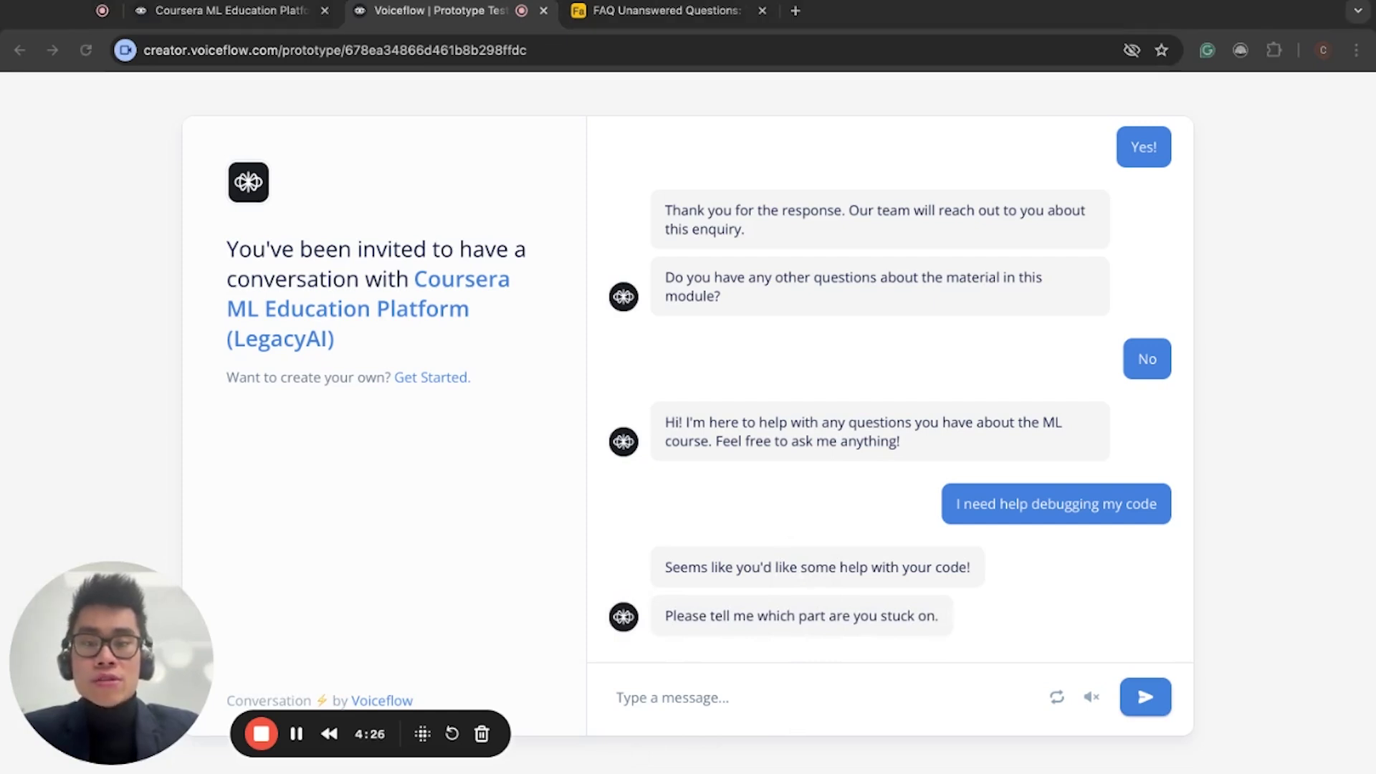
pyautogui.click(789, 695)
pyautogui.write('DEF execmain(): x = input("Enter a number:") if (abs(x)=x): print ("You entered a positive number") else: x=*-1 print "Number made positive:"x execmain()')
pyautogui.press('Return')
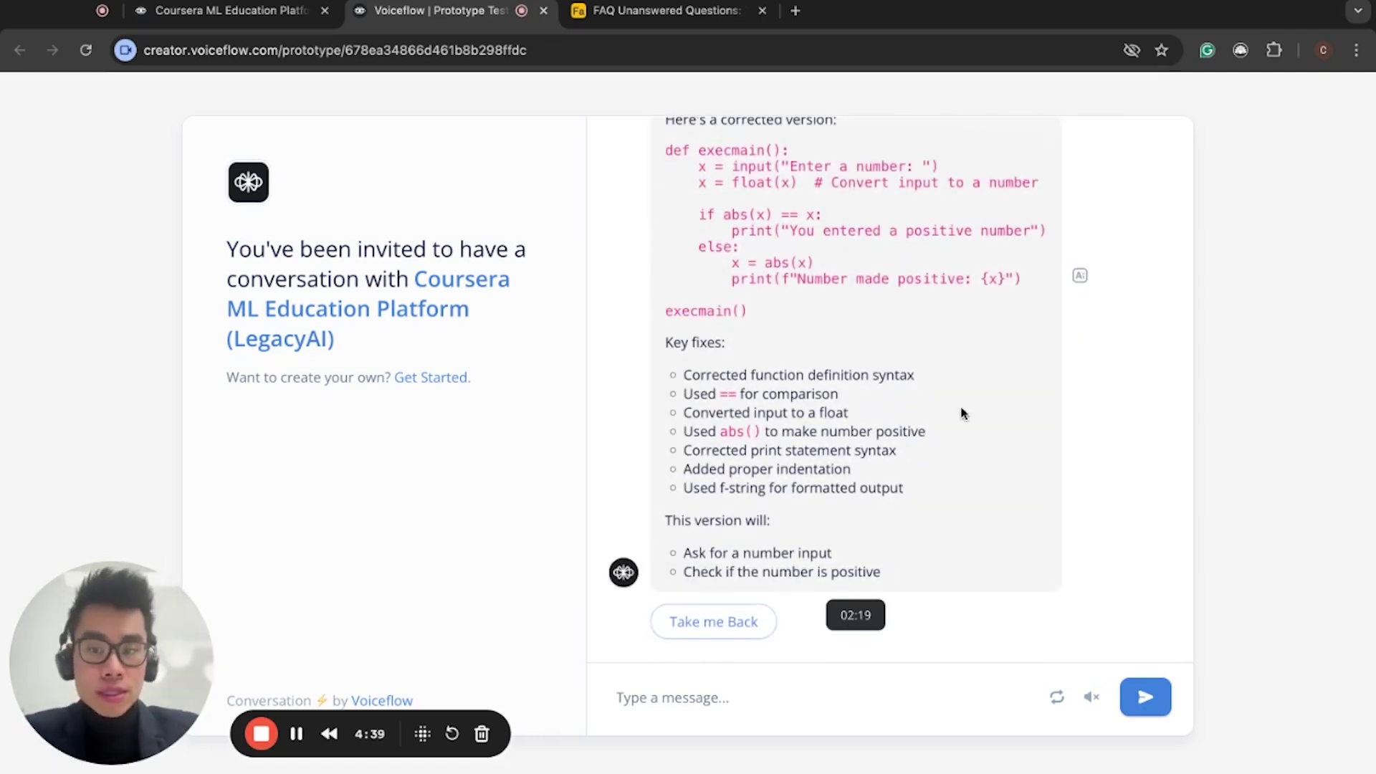
# Review the list of syntax errors and the corrected version in the chatbot's debugging reply
pyautogui.scroll(4, 906, 392)
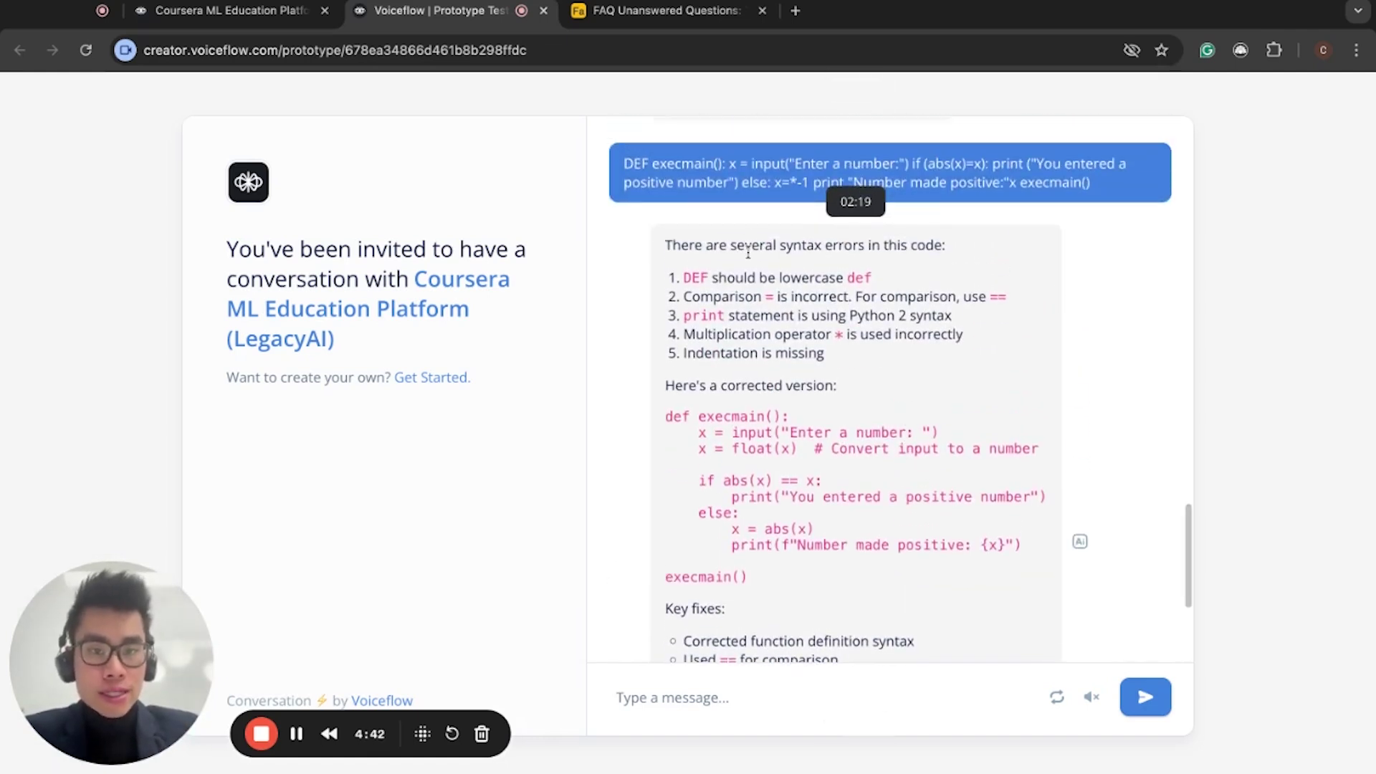
pyautogui.moveTo(803, 277); pyautogui.dragTo(895, 315)
pyautogui.click(895, 315)
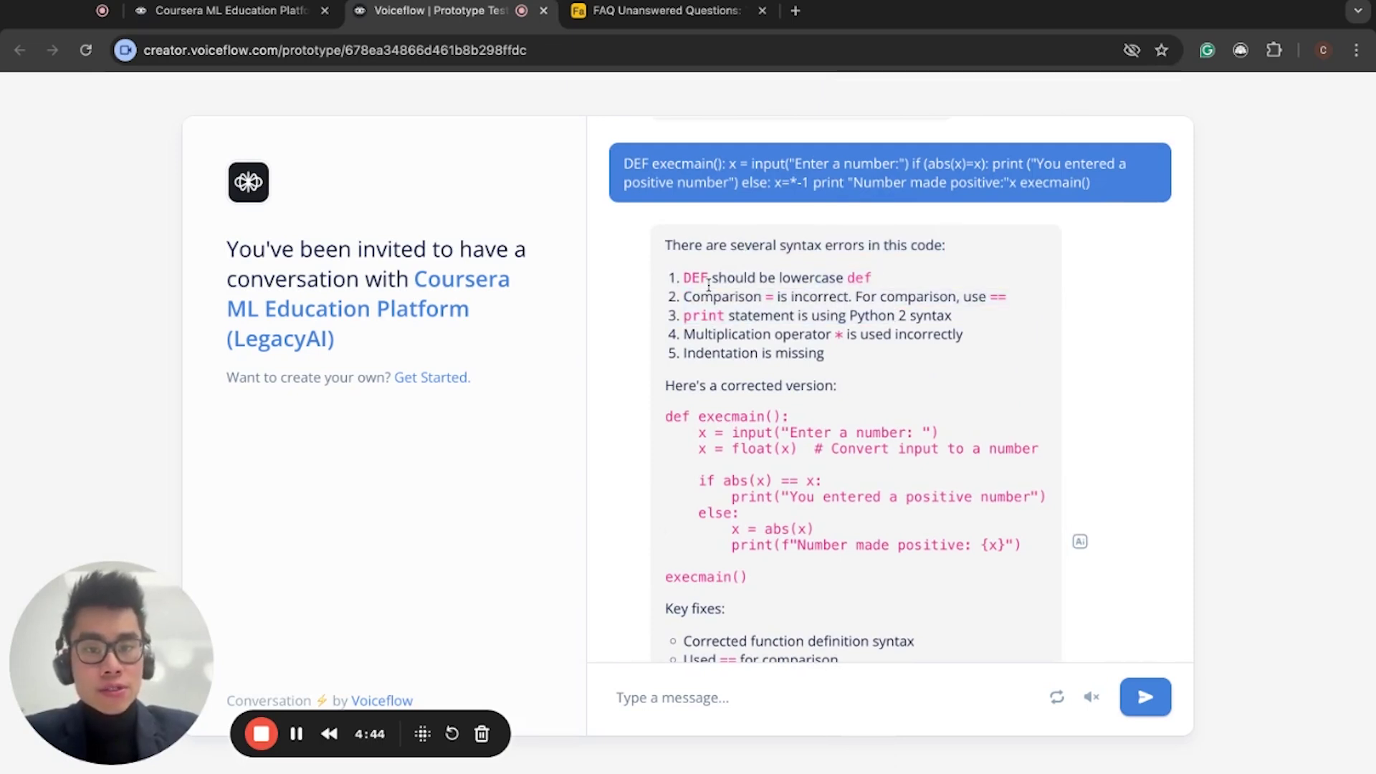
pyautogui.doubleClick(684, 279)
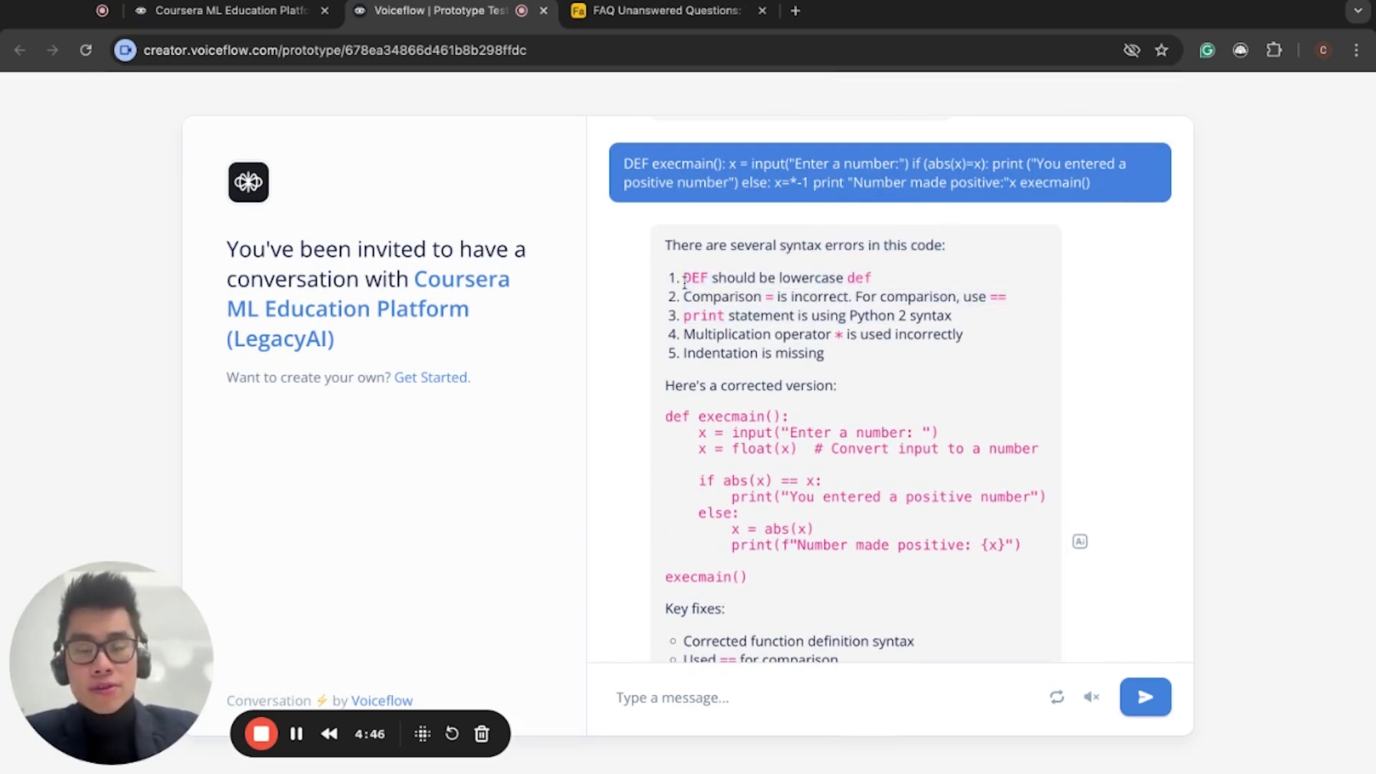
pyautogui.doubleClick(883, 278)
pyautogui.click(883, 278)
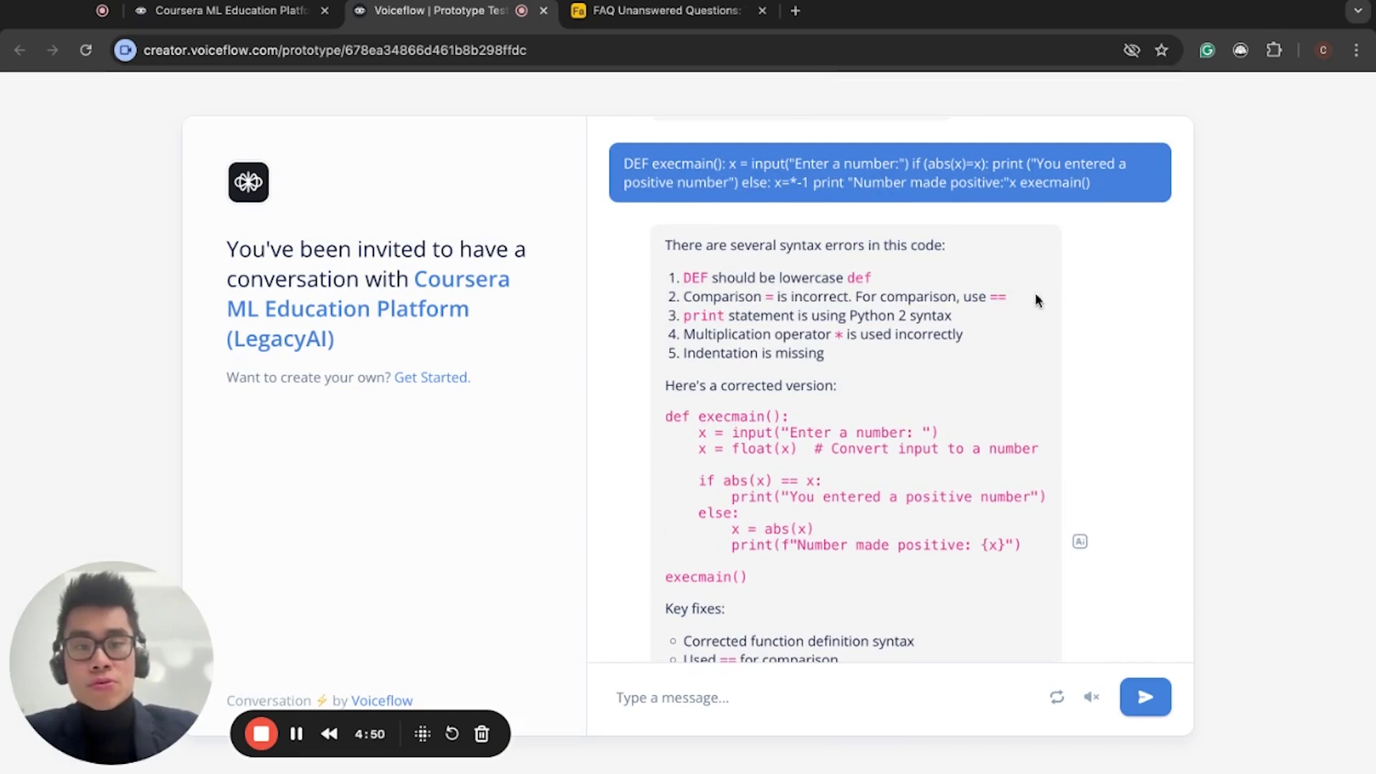
# Examine the comparison, print, multiplication operator and indentation errors listed in the chatbot's debugging reply
pyautogui.moveTo(1008, 299); pyautogui.dragTo(924, 298)
pyautogui.click(710, 299)
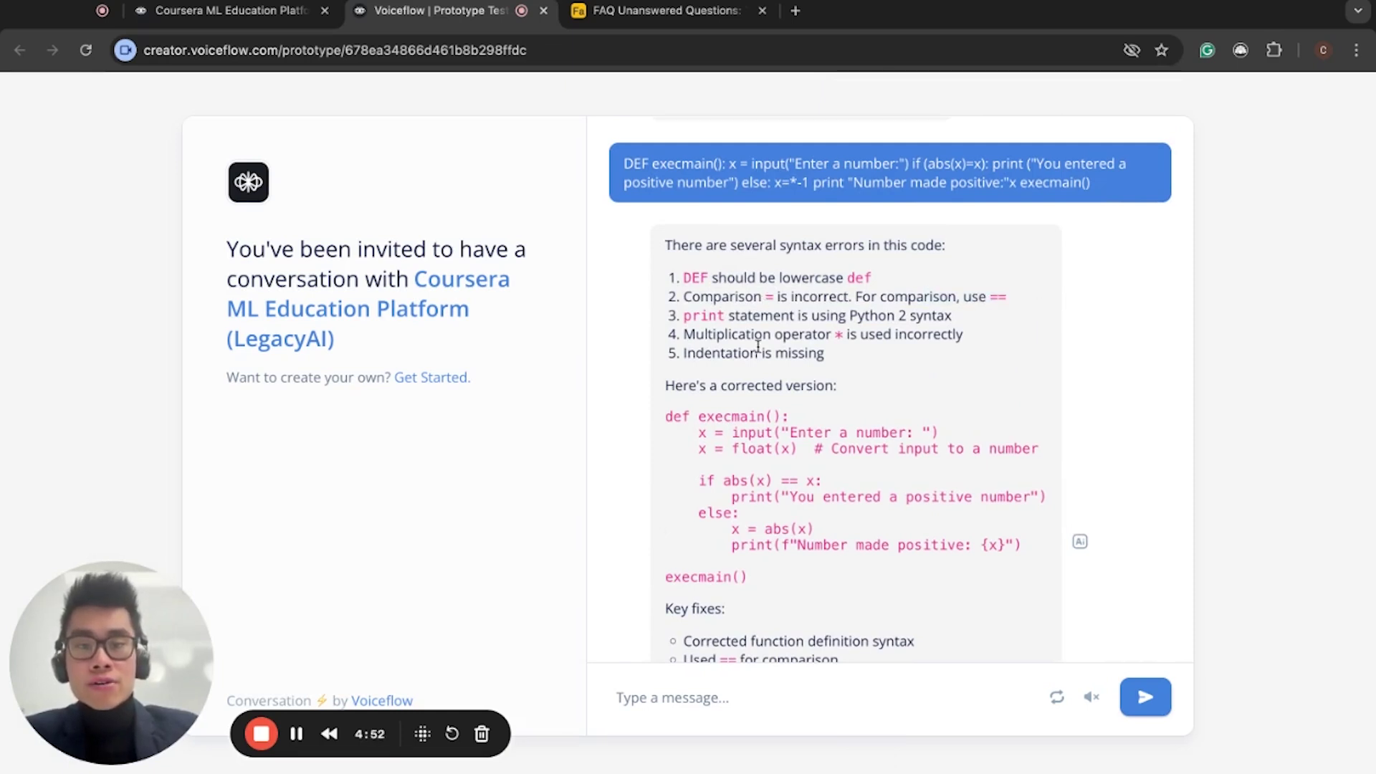
pyautogui.scroll(-1, 774, 362)
pyautogui.doubleClick(702, 262)
pyautogui.click(816, 263)
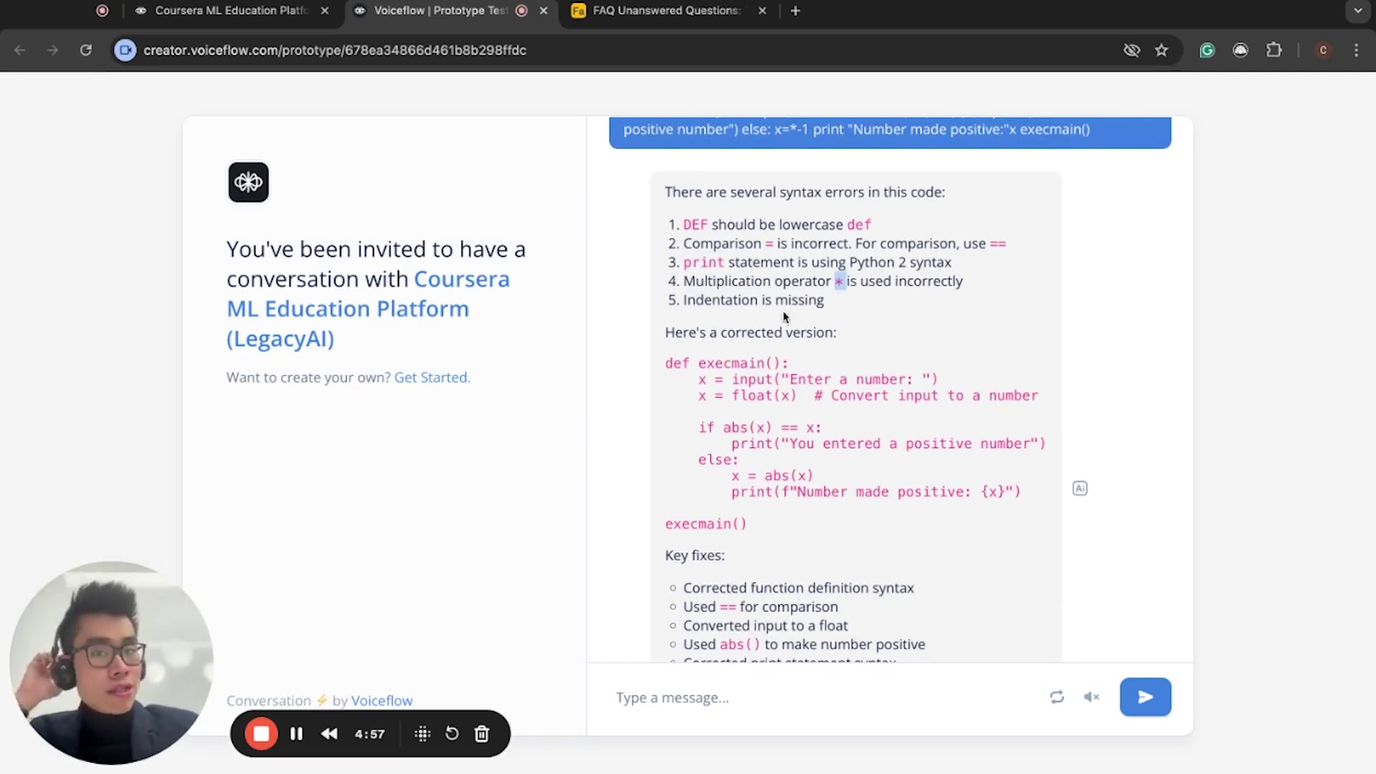
pyautogui.moveTo(687, 280); pyautogui.dragTo(870, 262)
pyautogui.click(871, 263)
pyautogui.scroll(-1, 893, 371)
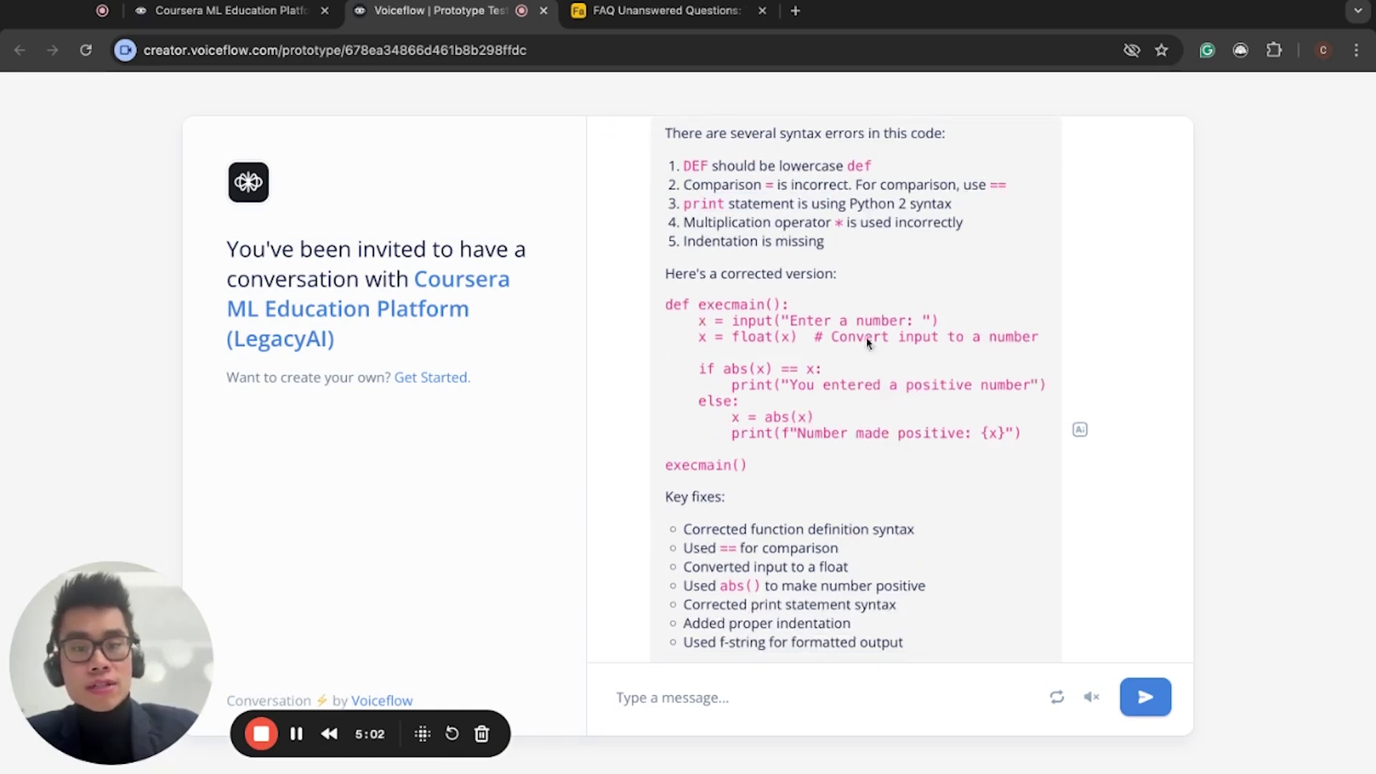
# Read through the corrected execmain() code and the key fixes to the end of the chatbot's reply
pyautogui.moveTo(747, 385); pyautogui.dragTo(788, 456)
pyautogui.click(788, 456)
pyautogui.moveTo(737, 353); pyautogui.dragTo(724, 329)
pyautogui.click(738, 365)
pyautogui.scroll(-2, 739, 365)
pyautogui.moveTo(703, 382); pyautogui.dragTo(890, 510)
pyautogui.click(890, 510)
pyautogui.tripleClick(915, 613)
pyautogui.click(913, 612)
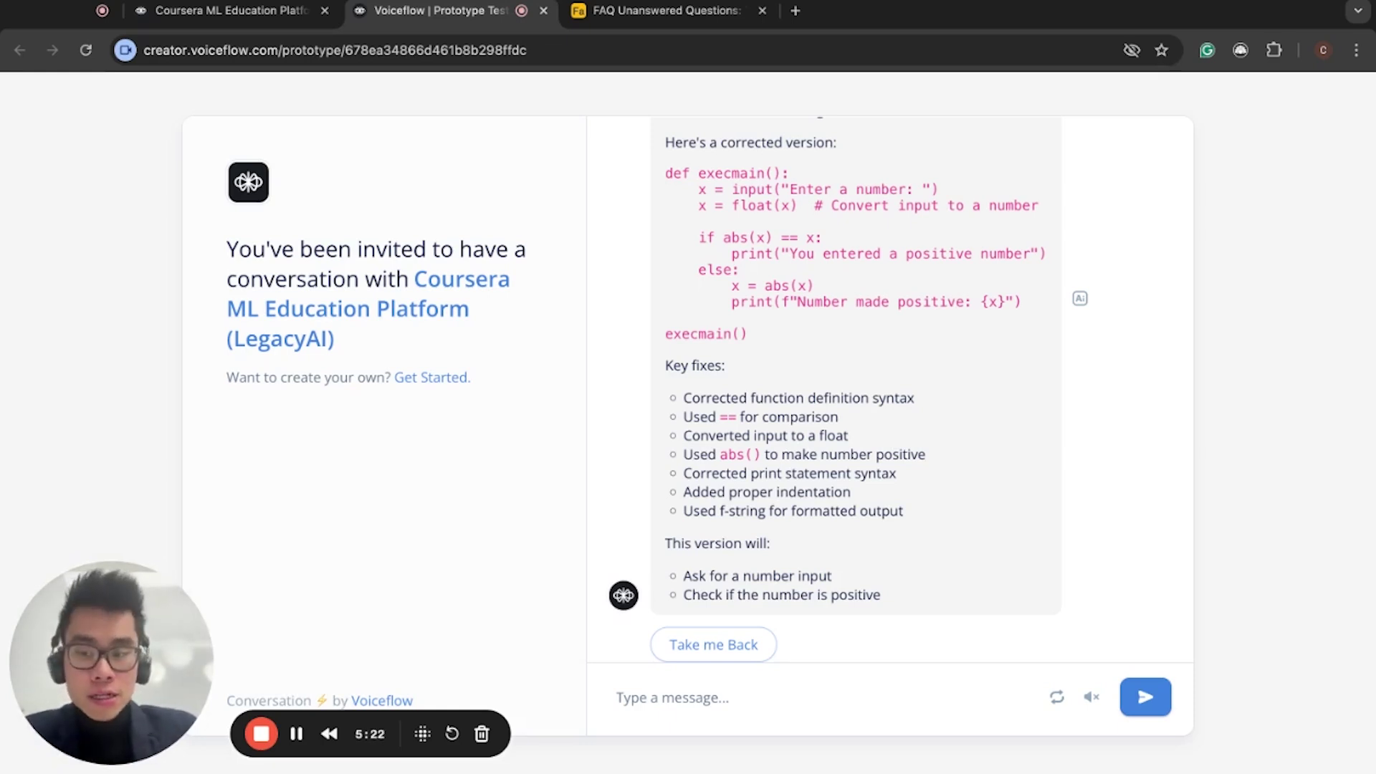
pyautogui.scroll(-1, 749, 595)
pyautogui.scroll(2, 760, 573)
pyautogui.scroll(-2, 767, 552)
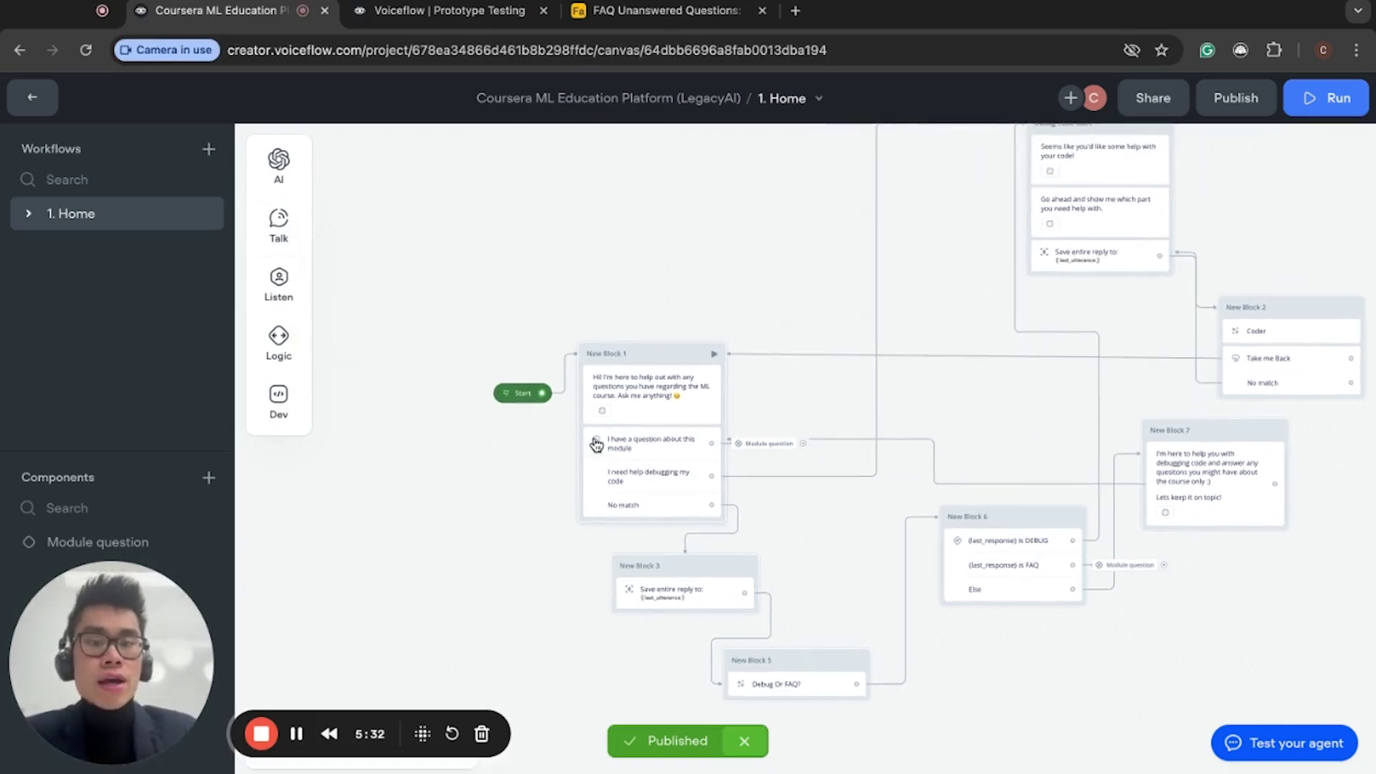
# Switch to the Home workflow canvas, open the greeting message in New Block 1 and review its message variants
pyautogui.scroll(3, 591, 434)
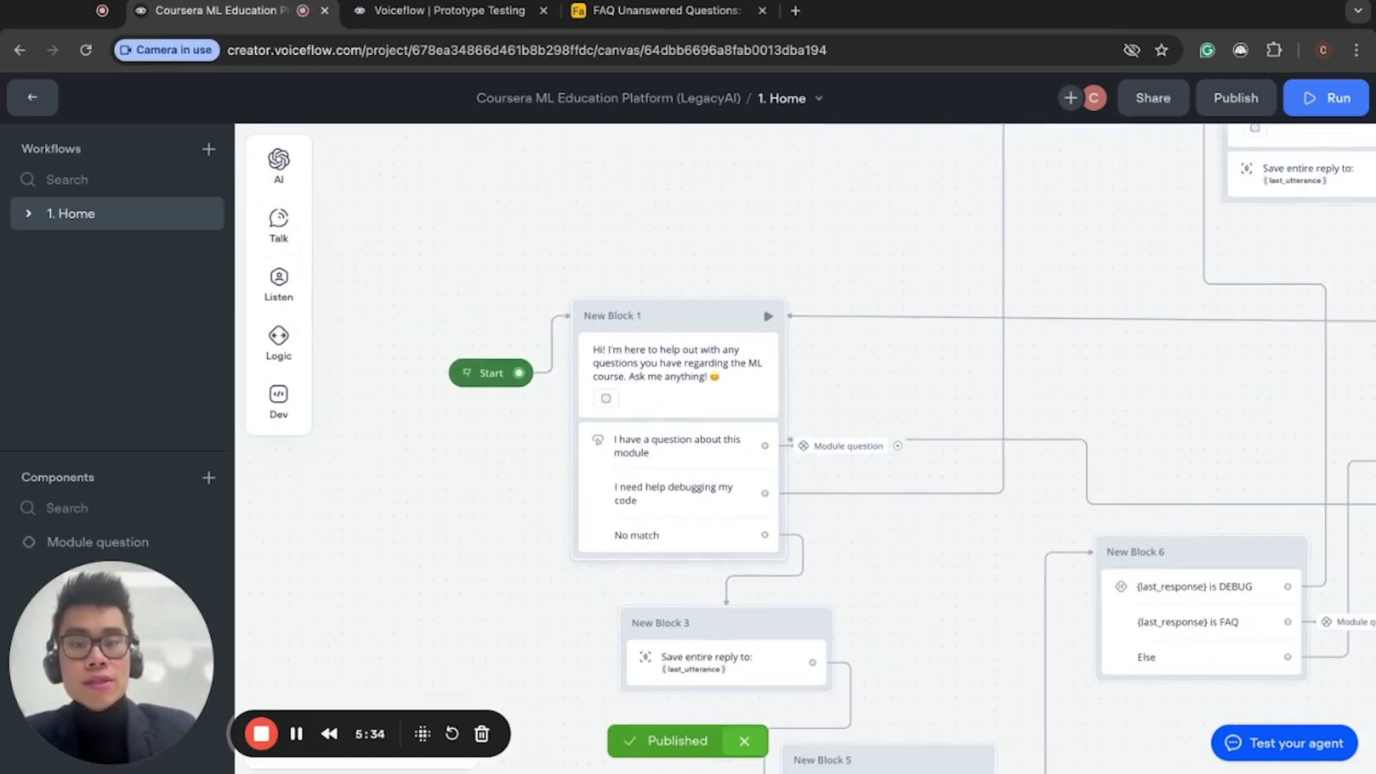
pyautogui.scroll(3, 591, 435)
pyautogui.hscroll(2, 590, 434)
pyautogui.hscroll(-2, 591, 434)
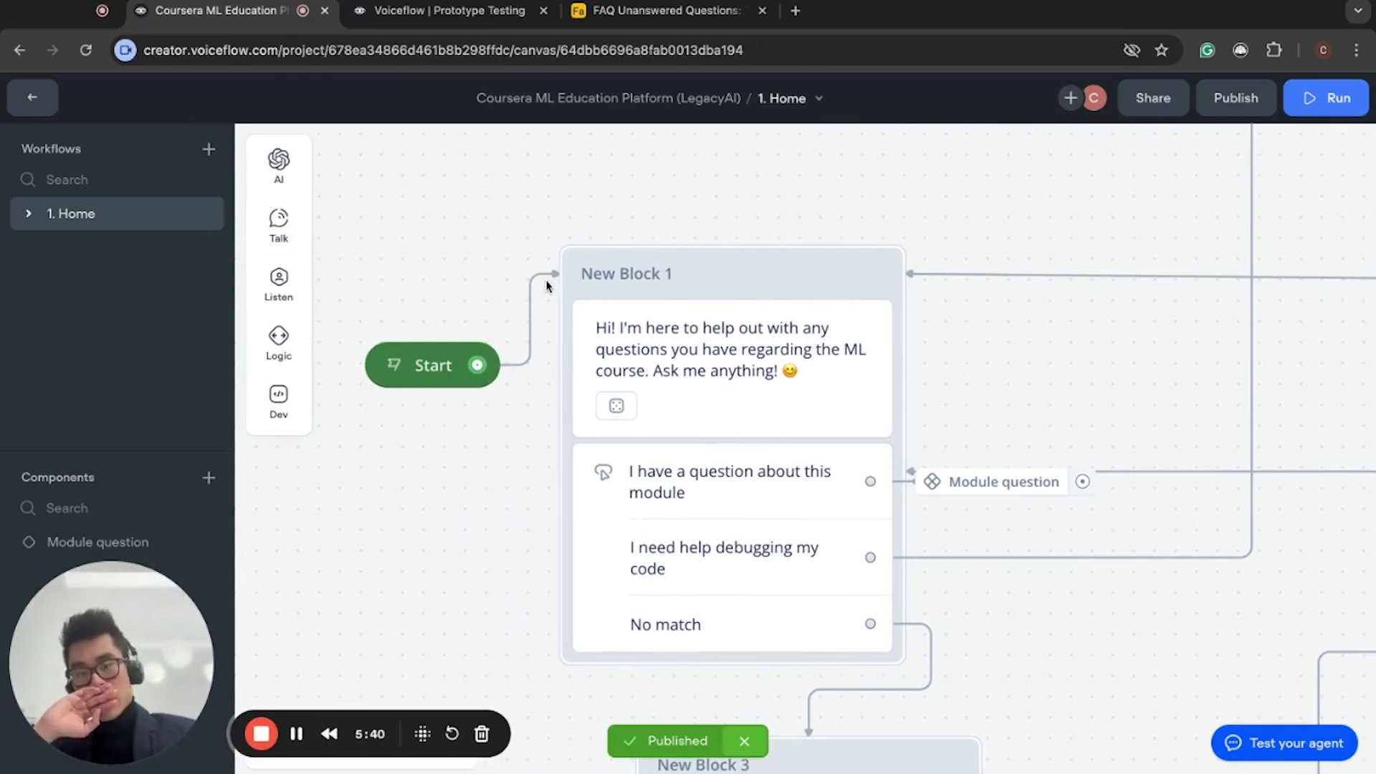
pyautogui.click(742, 309)
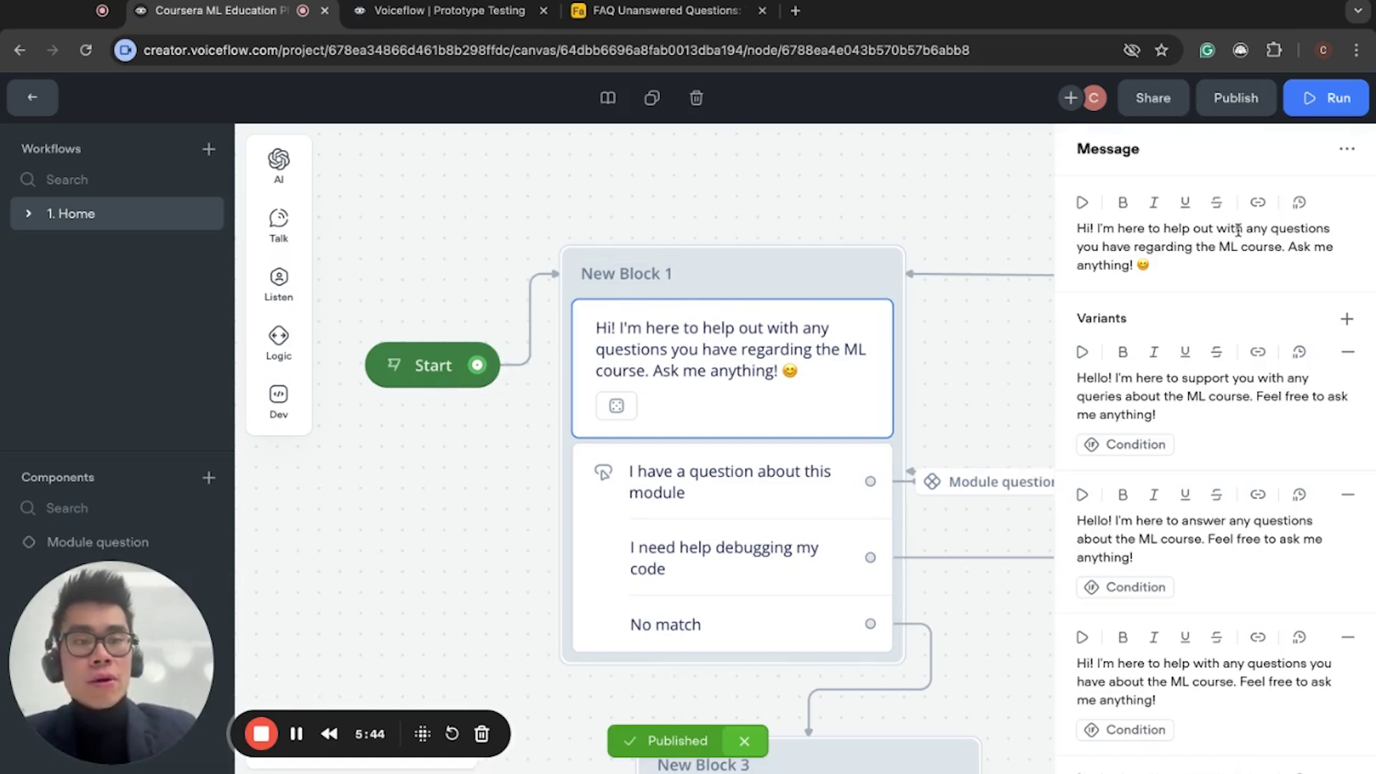
pyautogui.click(1175, 249)
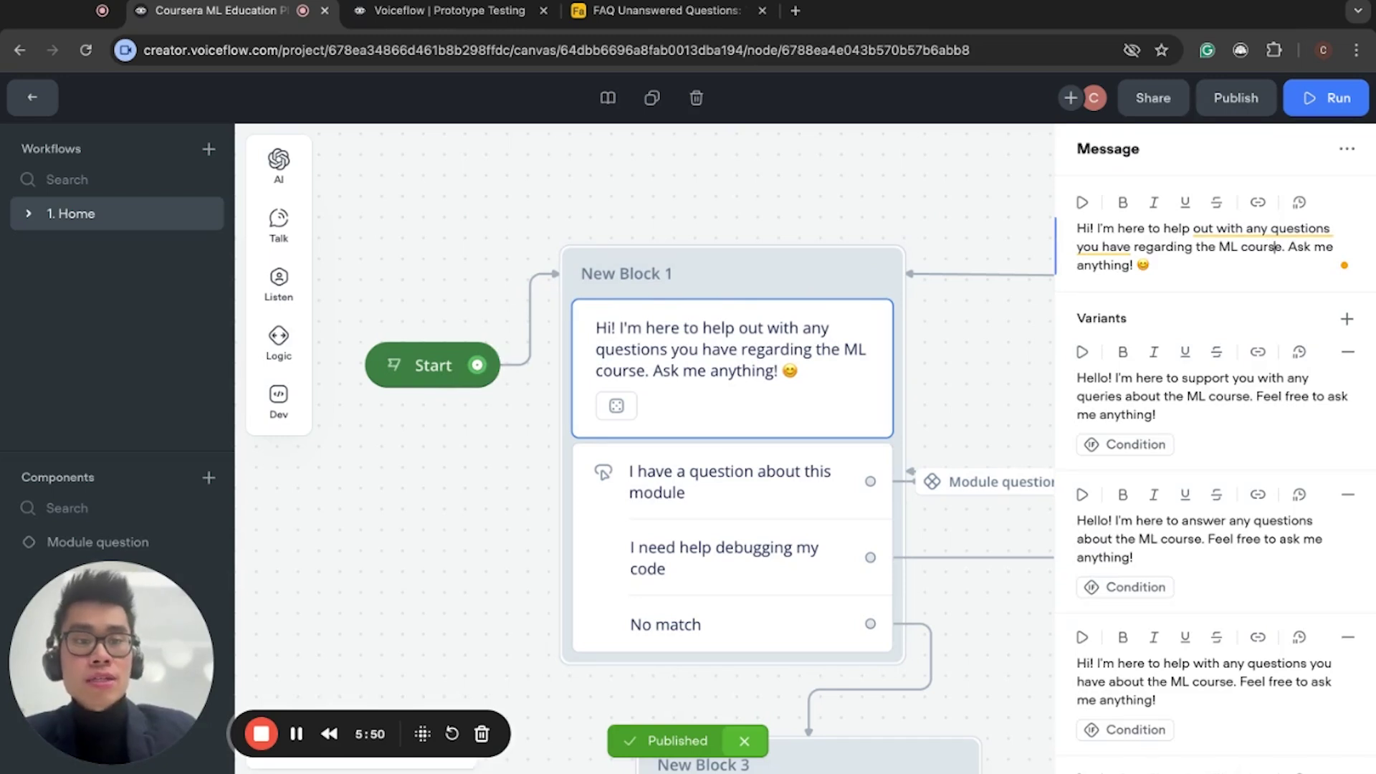
pyautogui.scroll(-1, 1183, 351)
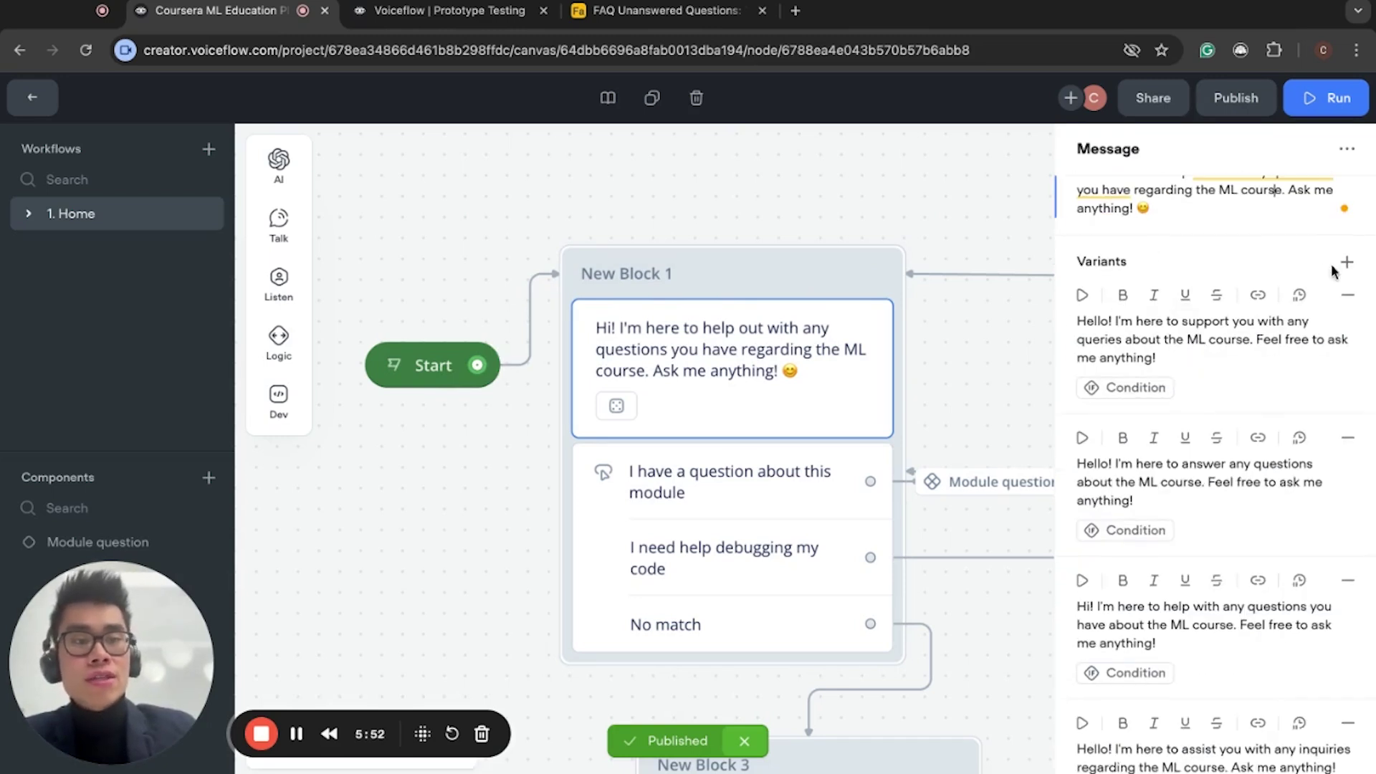
pyautogui.scroll(1, 1187, 380)
pyautogui.scroll(-3, 1184, 459)
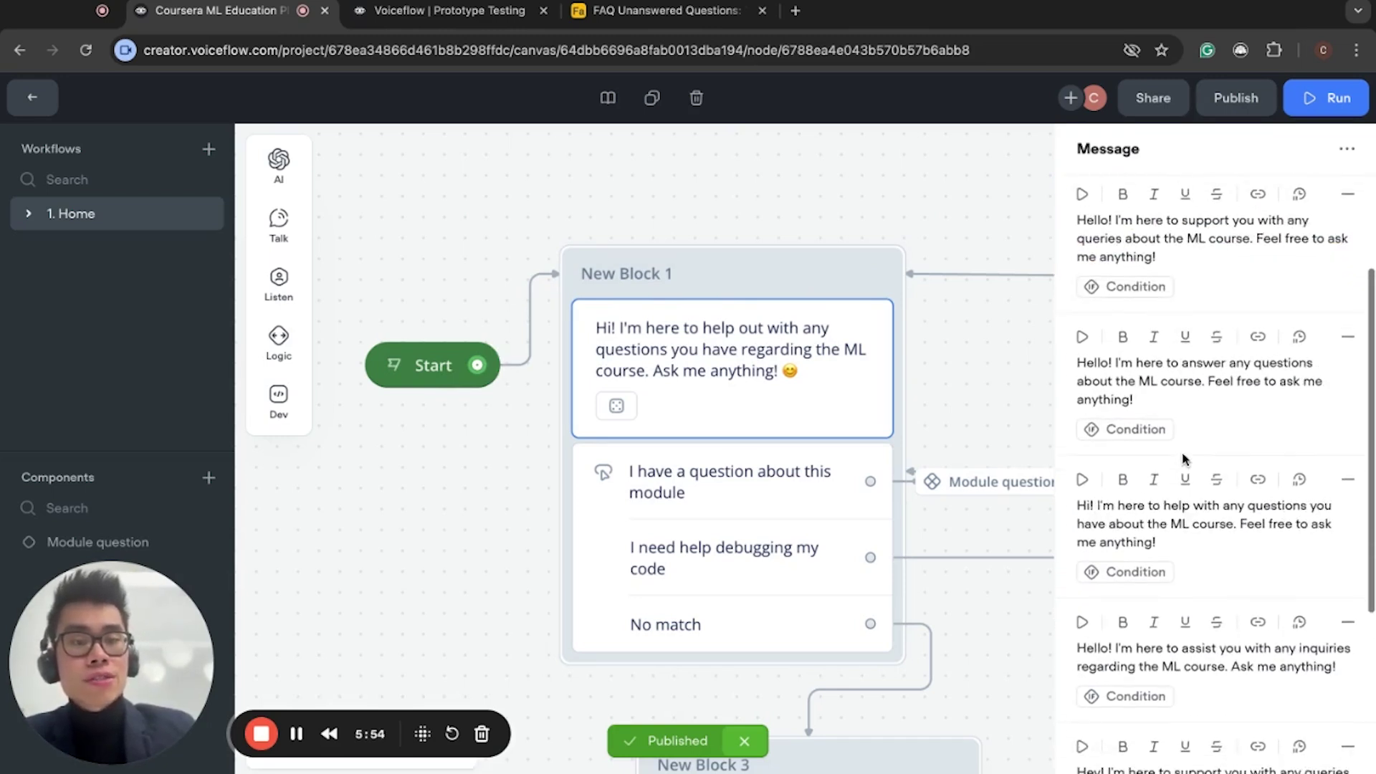
pyautogui.scroll(1, 1189, 347)
pyautogui.scroll(-3, 1204, 493)
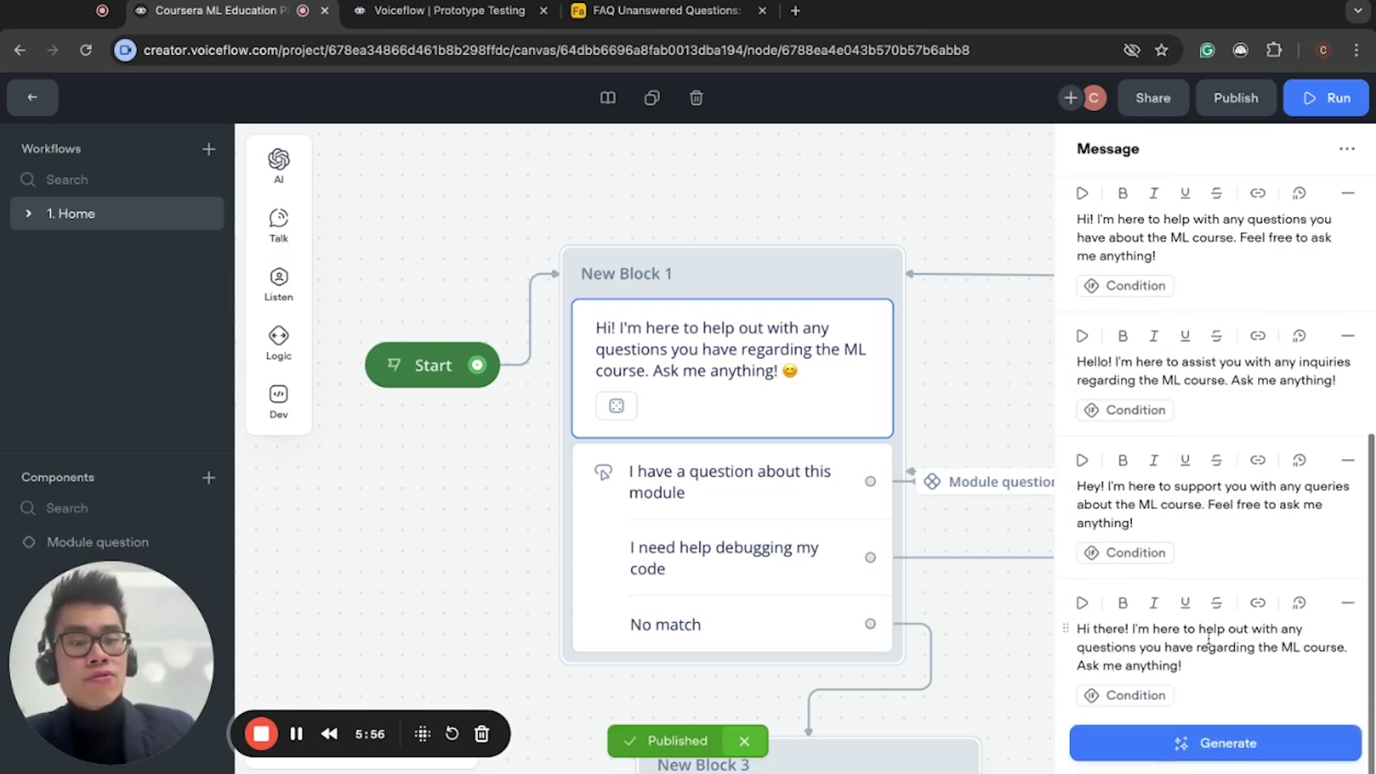
pyautogui.scroll(5, 1210, 516)
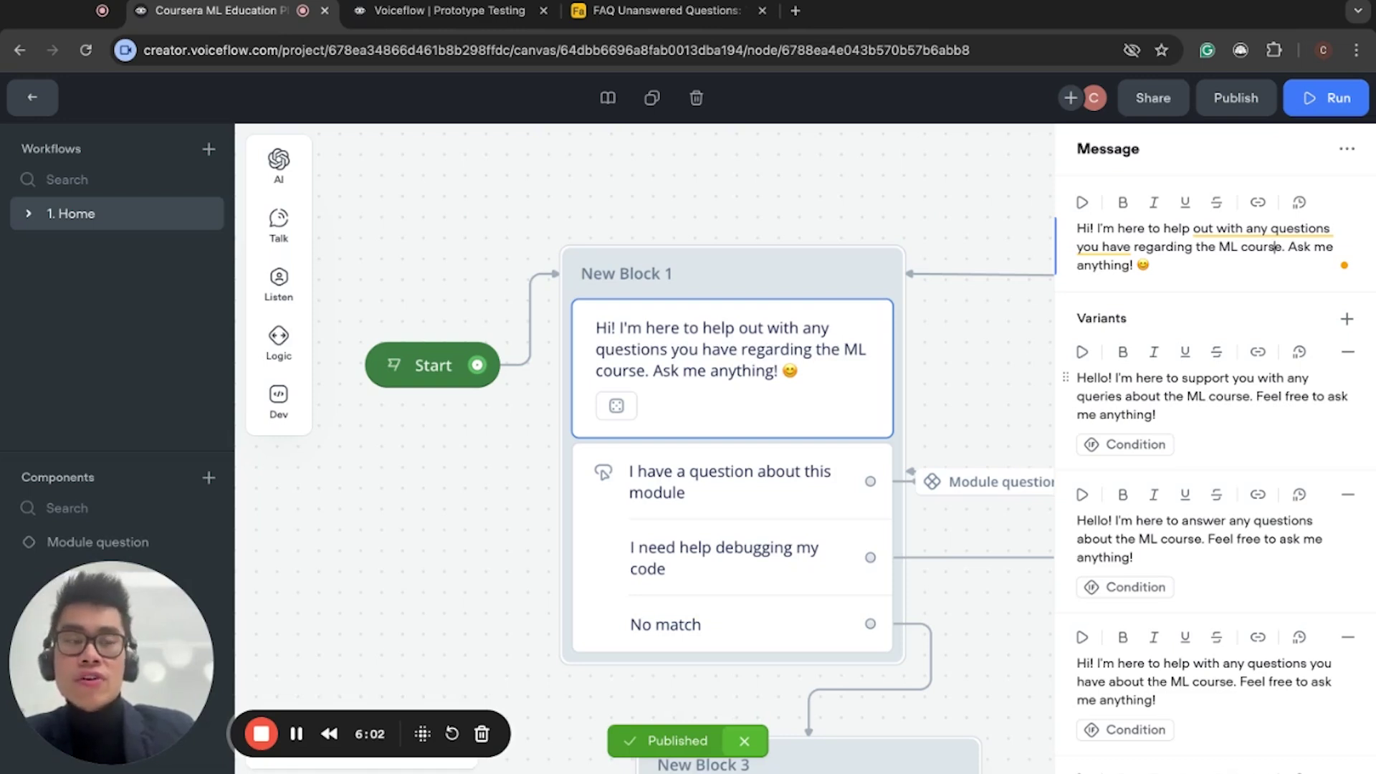
pyautogui.scroll(-2, 1214, 444)
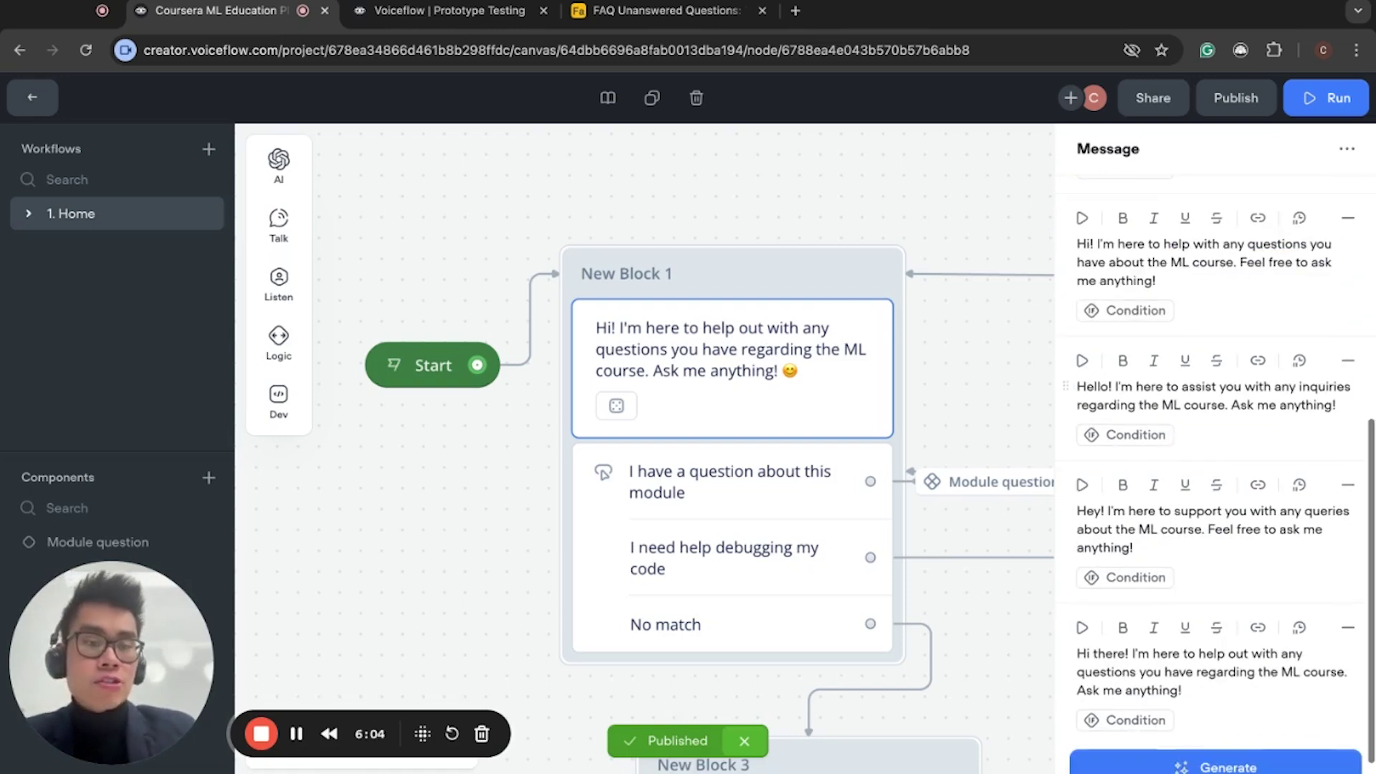
# Inspect the button options in New Block 1 and the No match path leading from them
pyautogui.click(736, 504)
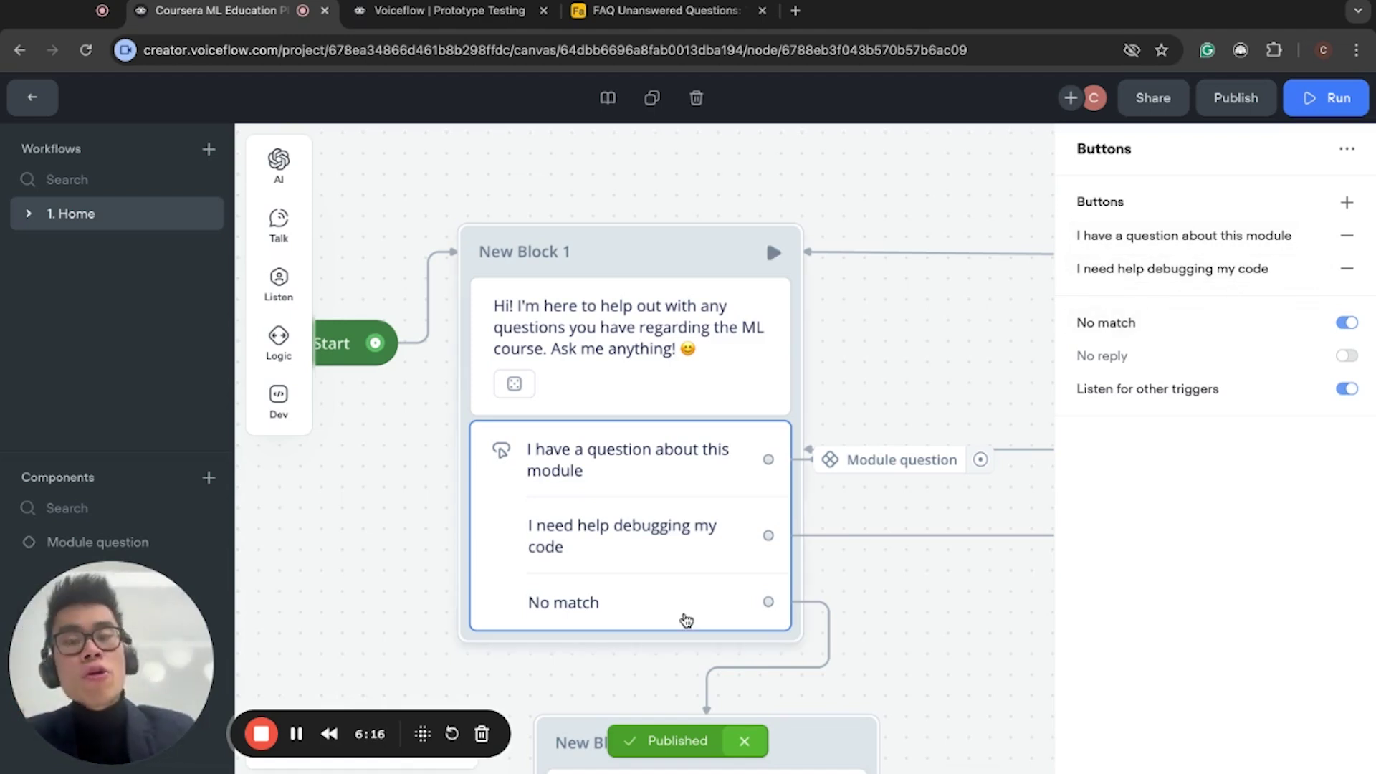
pyautogui.scroll(-3, 686, 619)
pyautogui.scroll(-3, 685, 619)
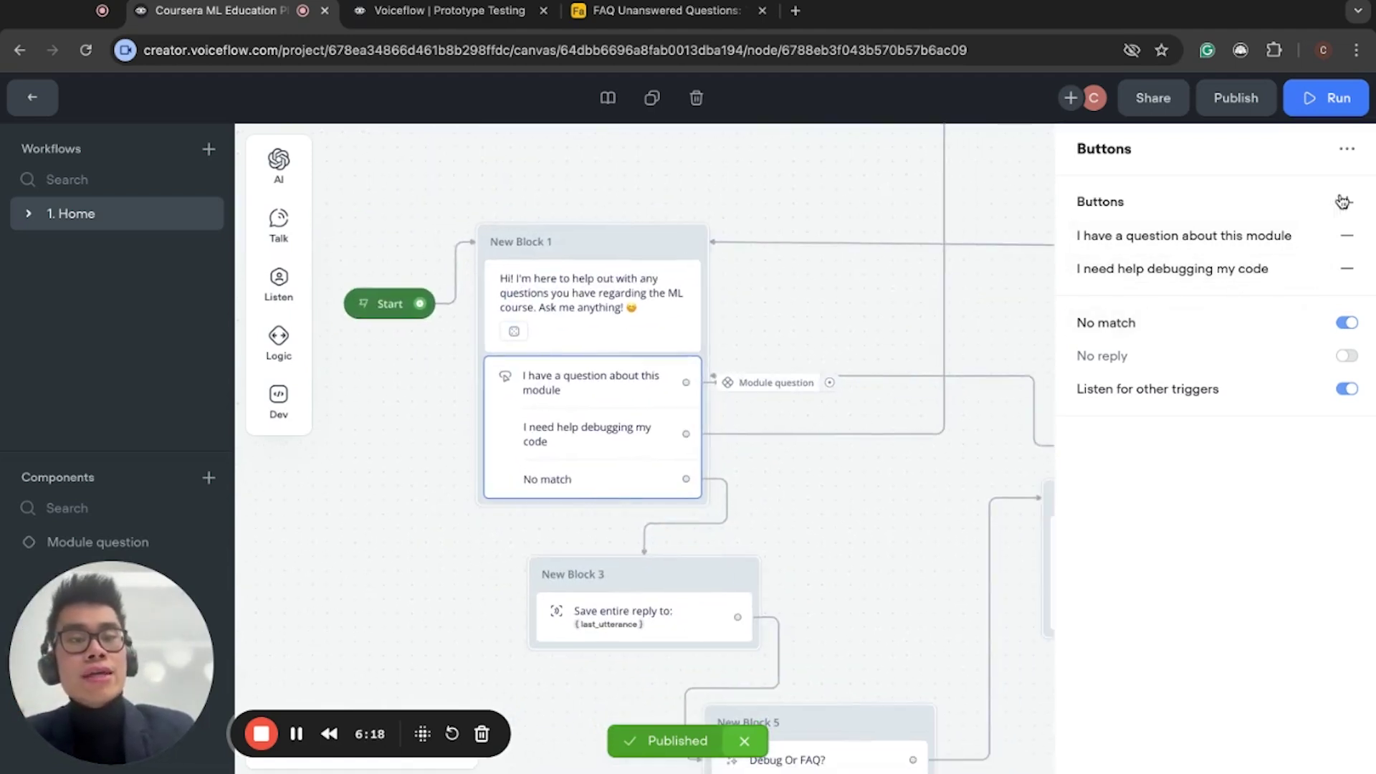
# Start a test run of the agent and send the message "I need help with my course"
pyautogui.click(1335, 100)
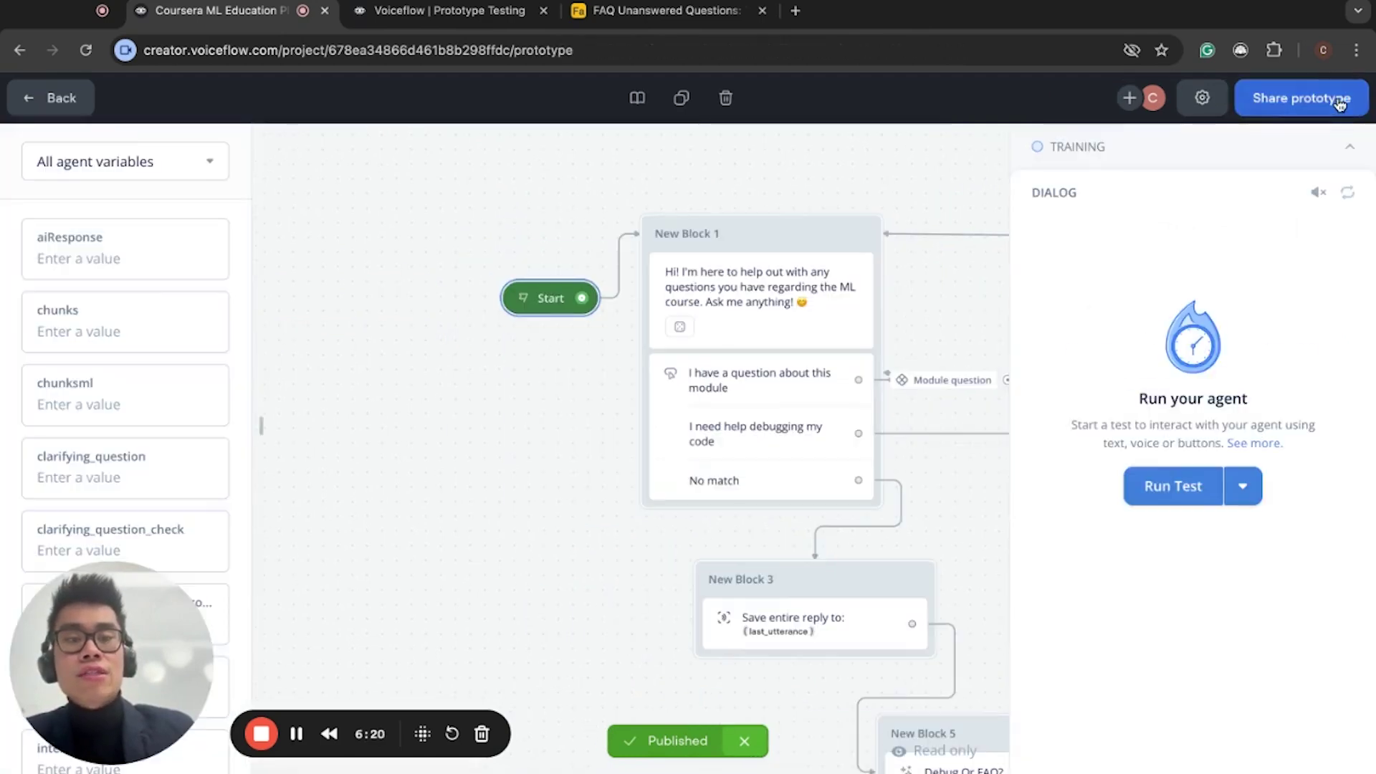
pyautogui.click(1155, 485)
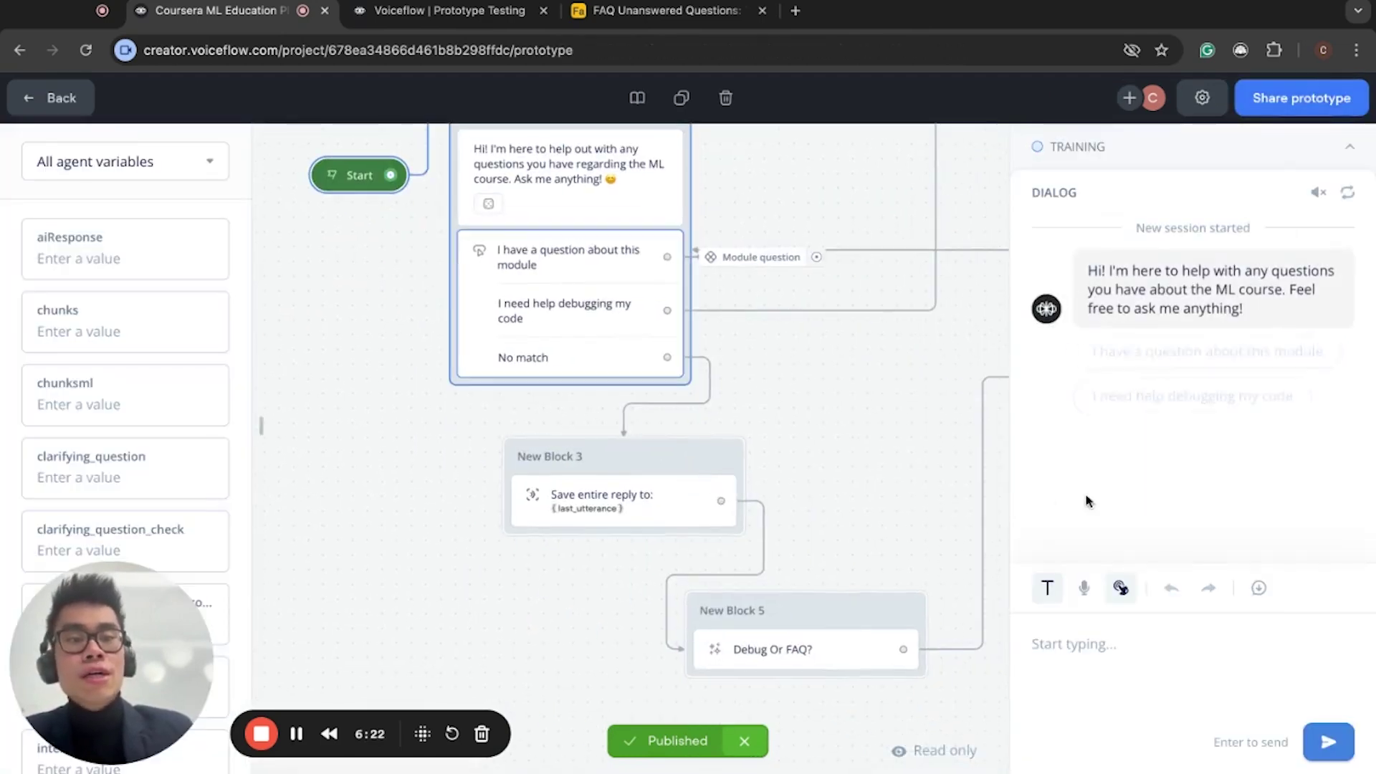
pyautogui.click(1114, 643)
pyautogui.write('I need help with my course')
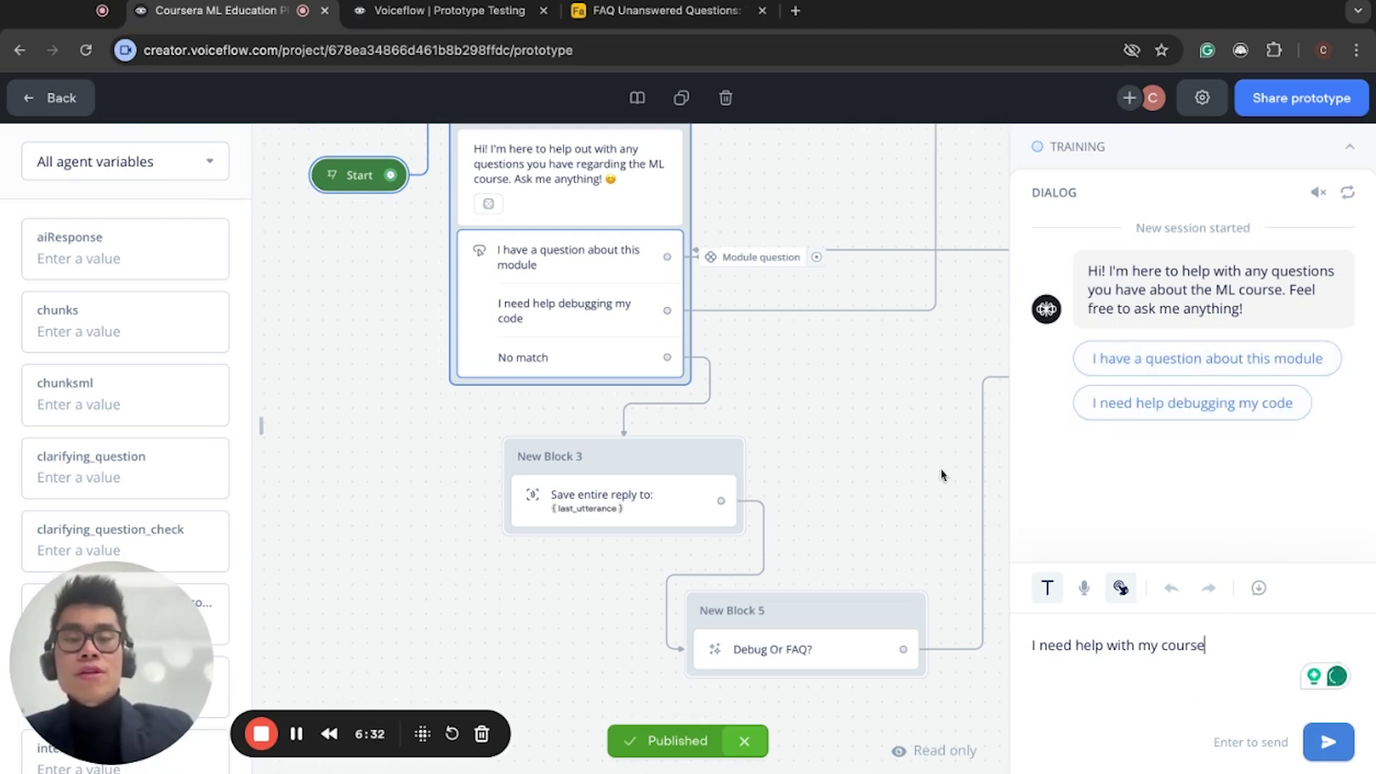
pyautogui.press('Return')
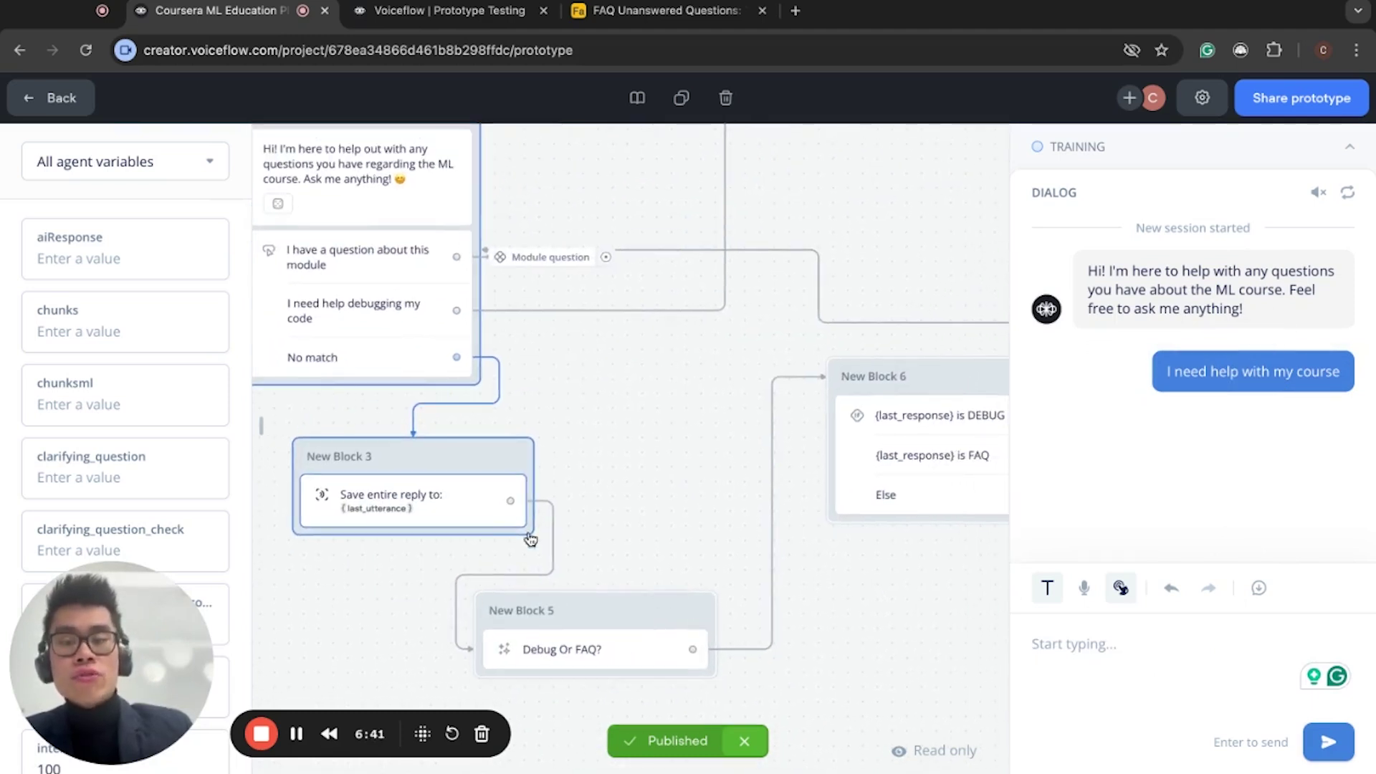
# Select the Debug Or FAQ? step in New Block 5, trace the flow around it and view its prompt's example messages
pyautogui.click(585, 633)
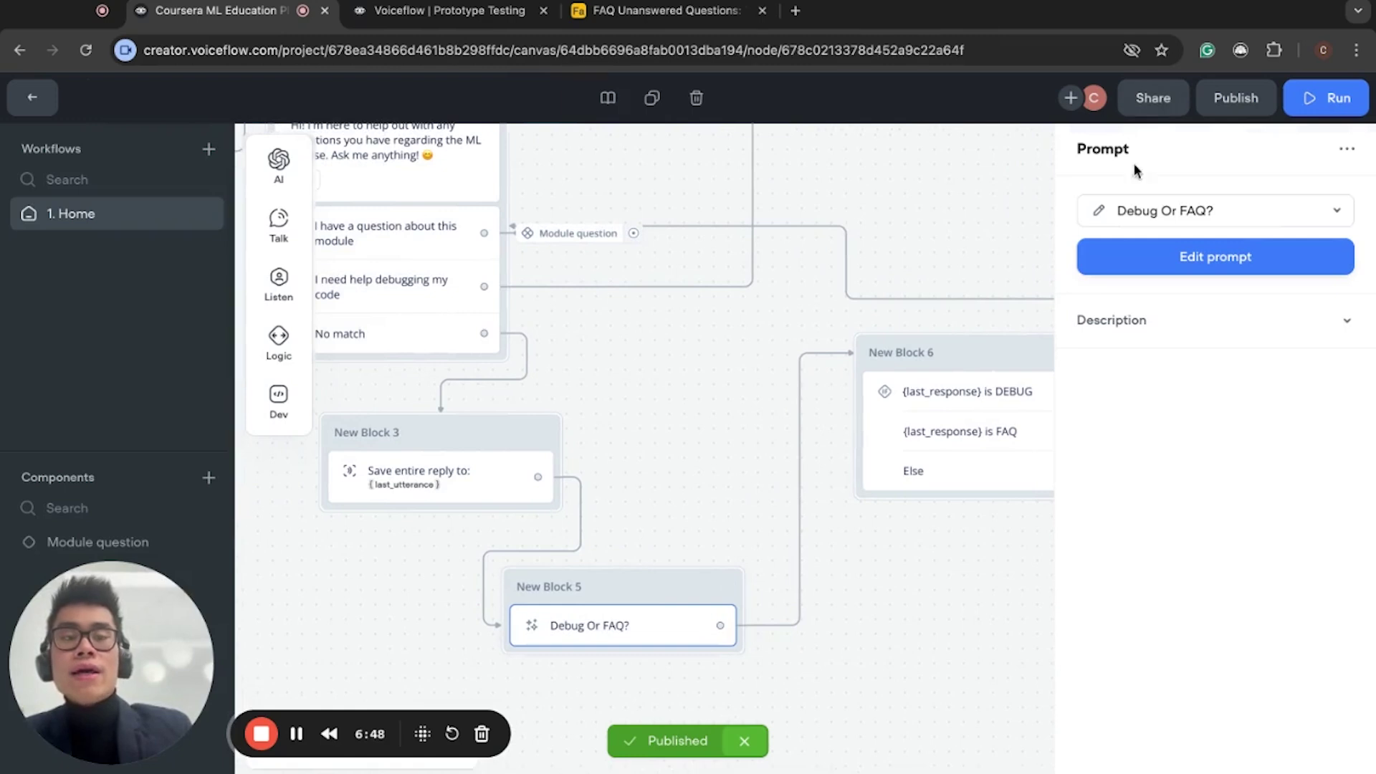
pyautogui.scroll(3, 448, 530)
pyautogui.hscroll(-3, 448, 530)
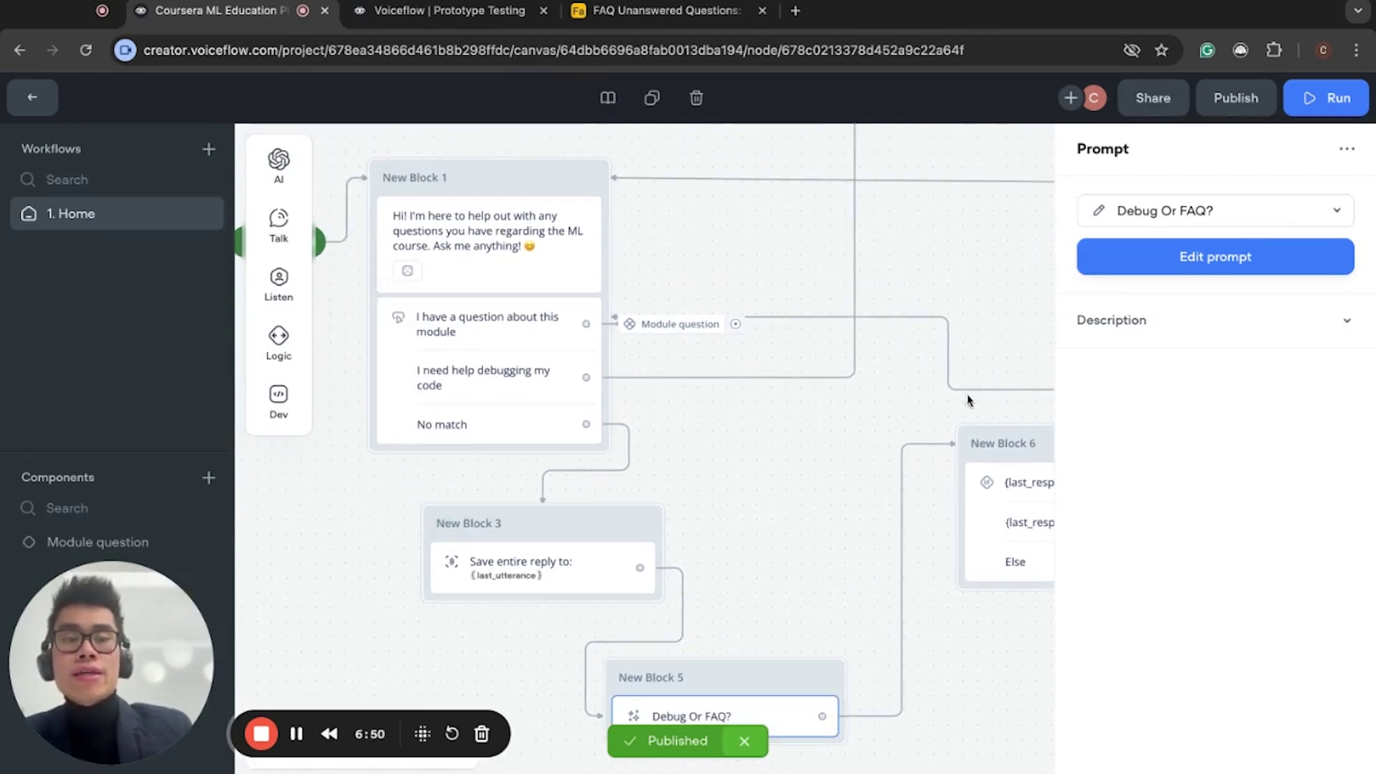
pyautogui.scroll(-3, 888, 521)
pyautogui.hscroll(1, 888, 520)
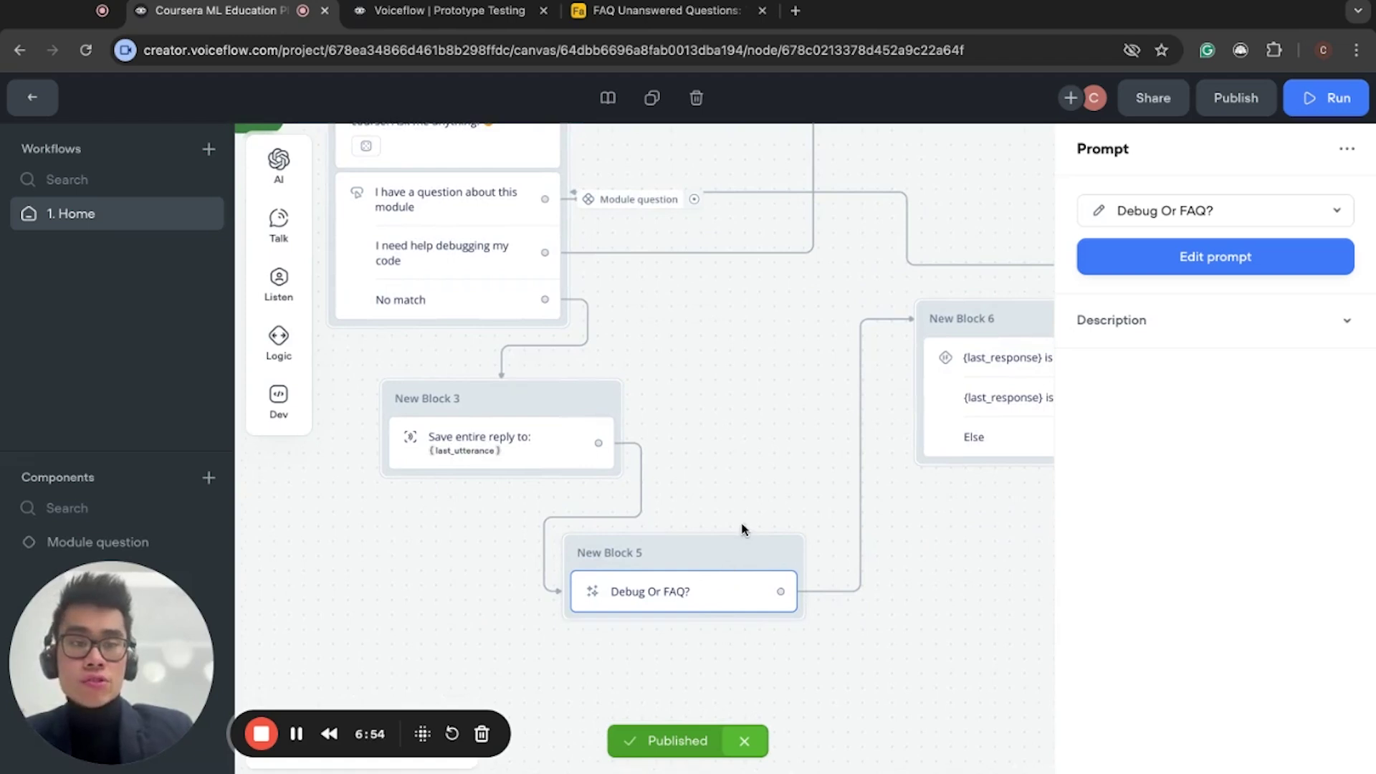
pyautogui.hscroll(2, 742, 548)
pyautogui.scroll(1, 741, 548)
pyautogui.scroll(-2, 814, 485)
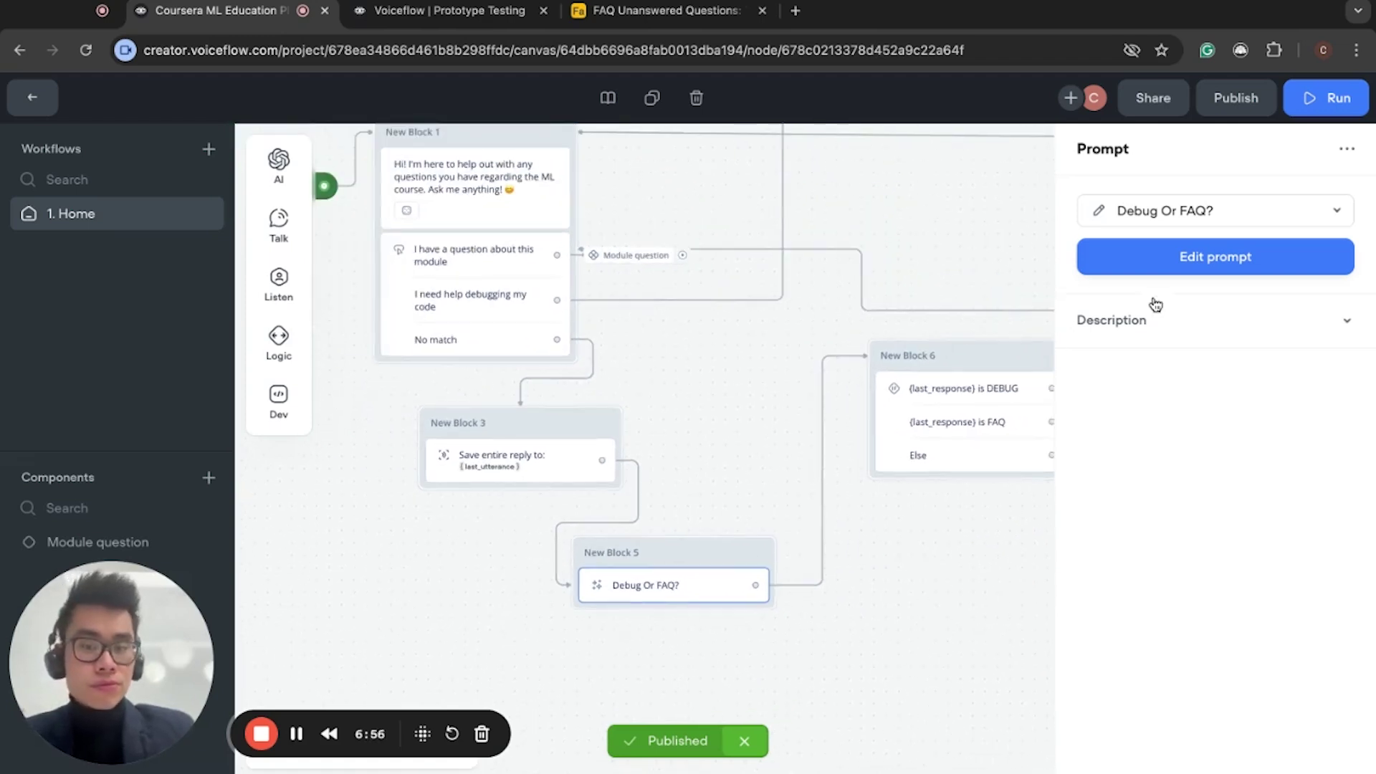
pyautogui.click(1243, 264)
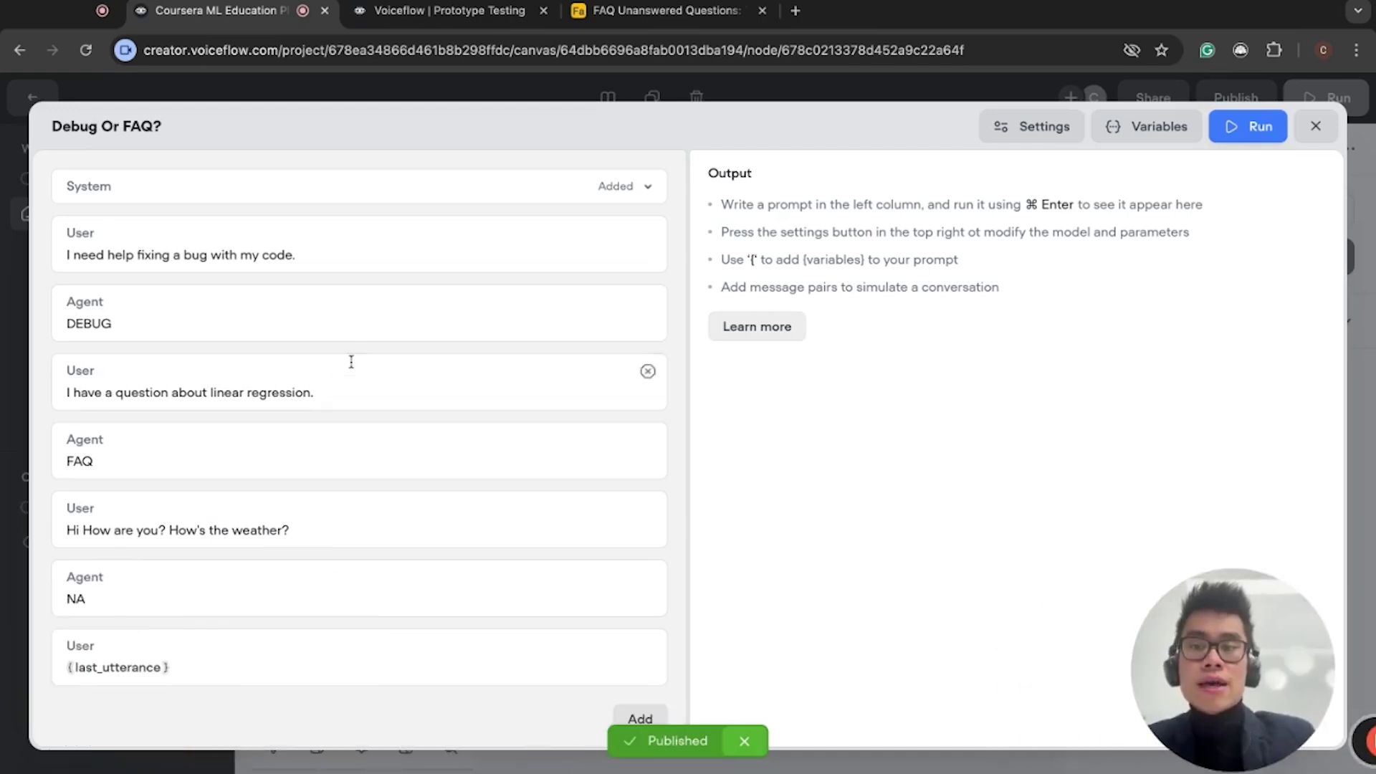
pyautogui.click(1315, 127)
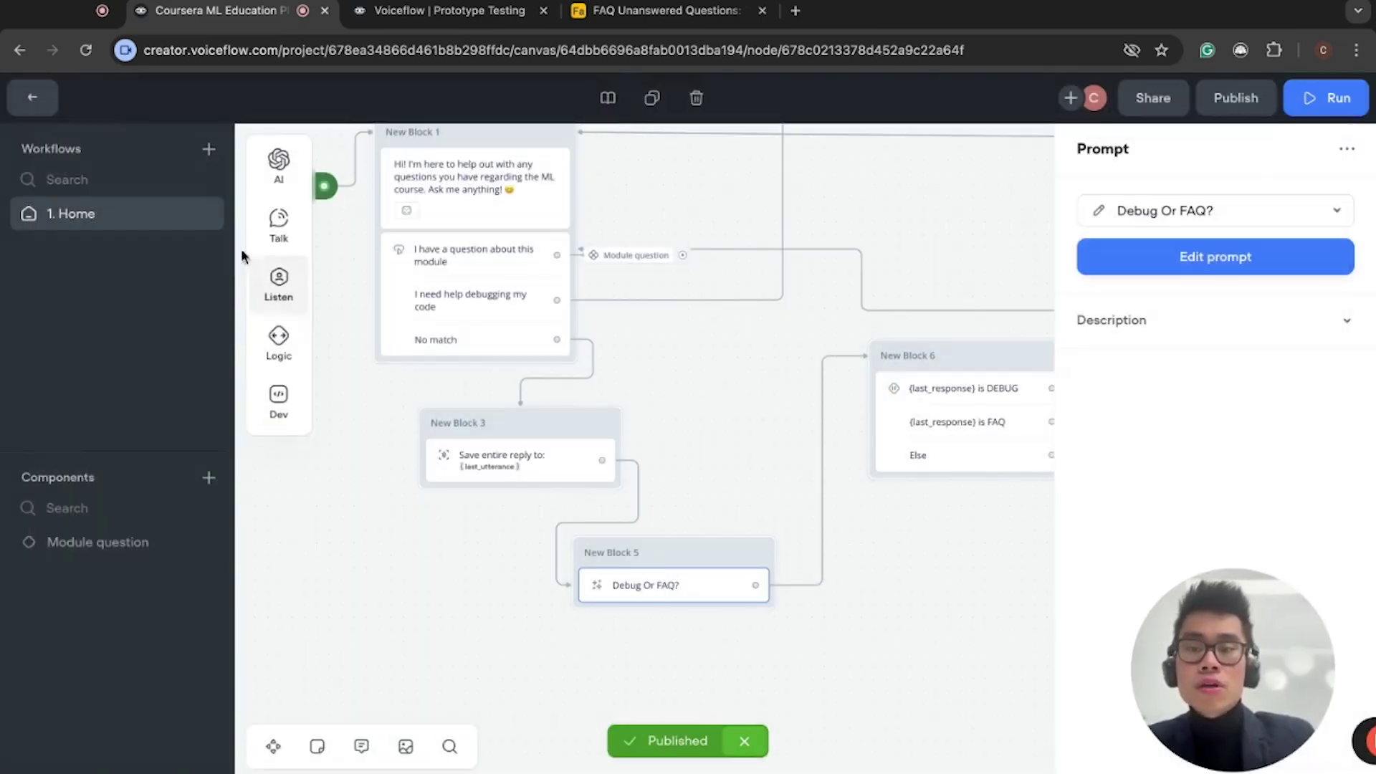
# Place a new empty prompt block in the free area below New Block 3 and delete it
pyautogui.moveTo(279, 342)
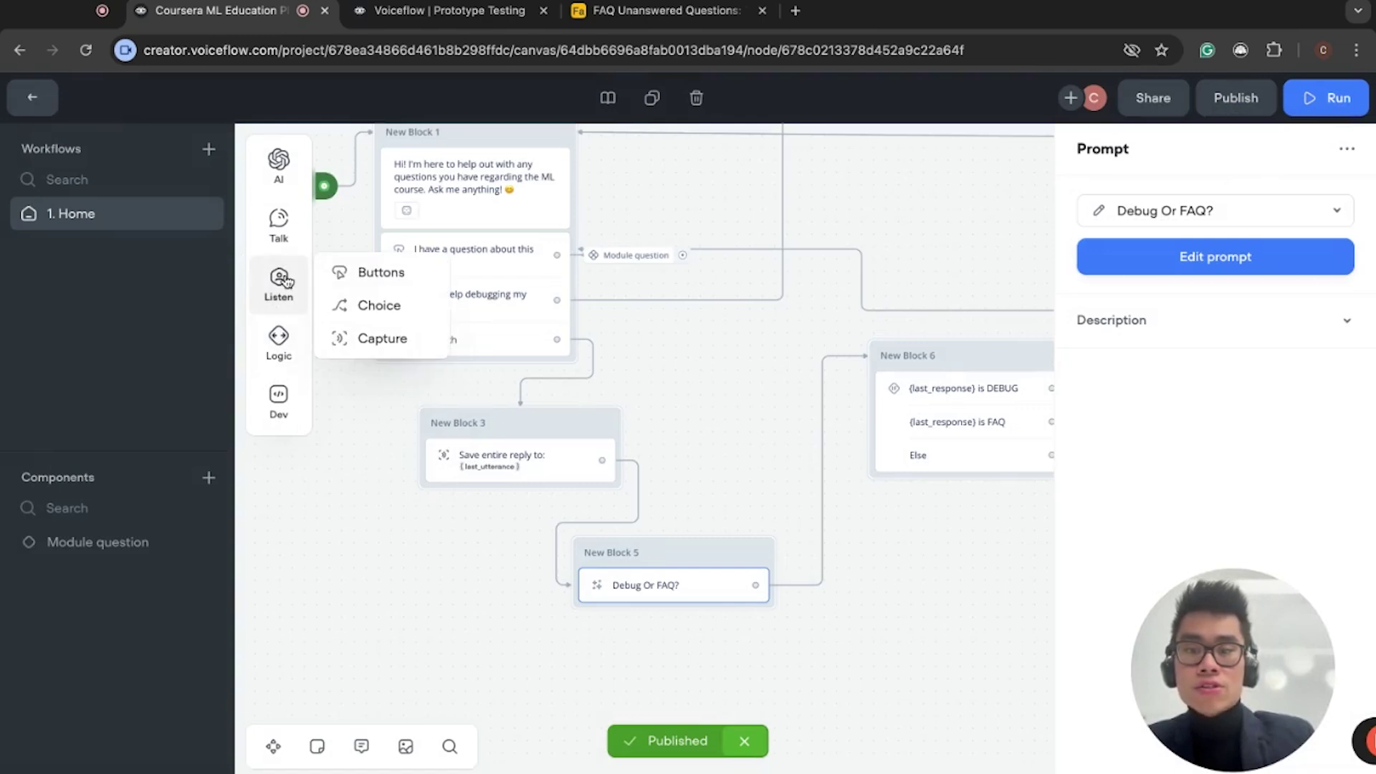
pyautogui.moveTo(278, 222)
pyautogui.moveTo(364, 250); pyautogui.dragTo(370, 607)
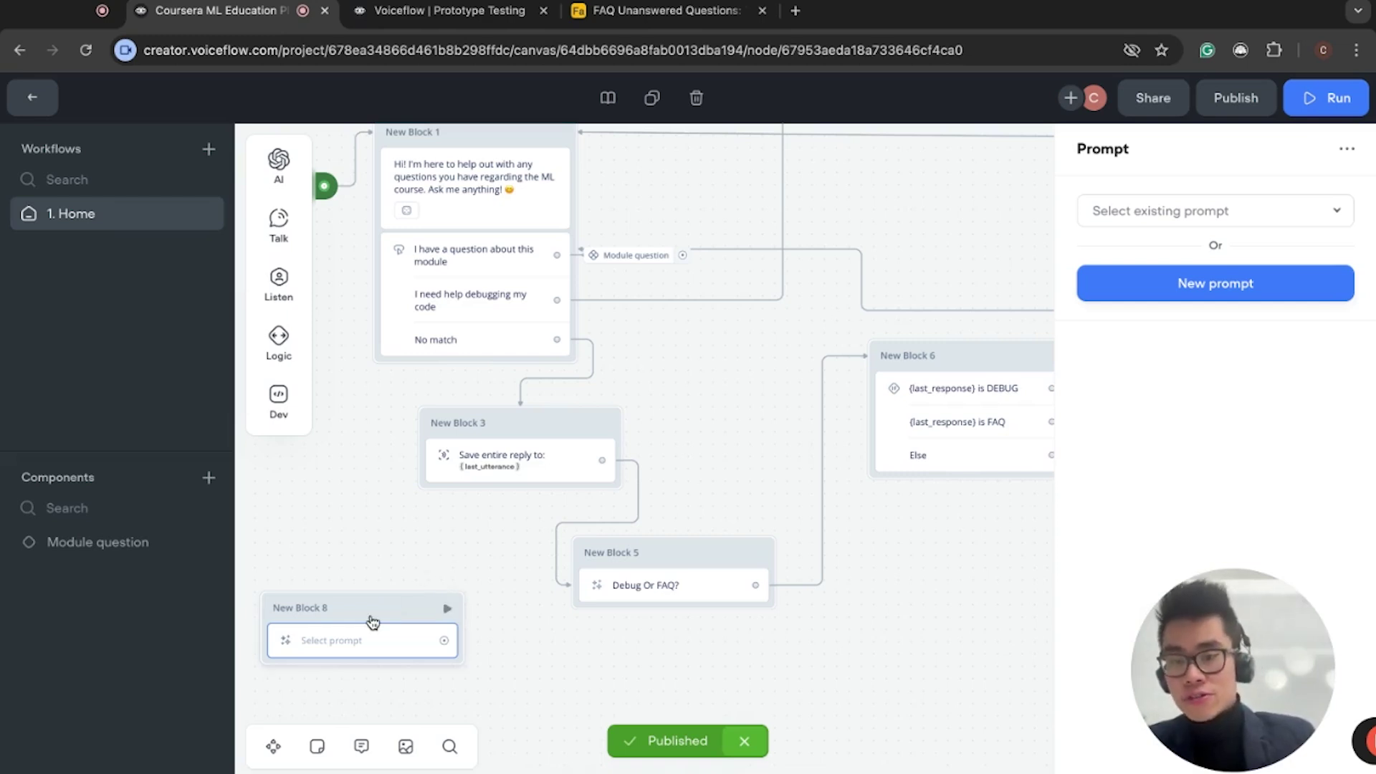
pyautogui.press('BackSpace')
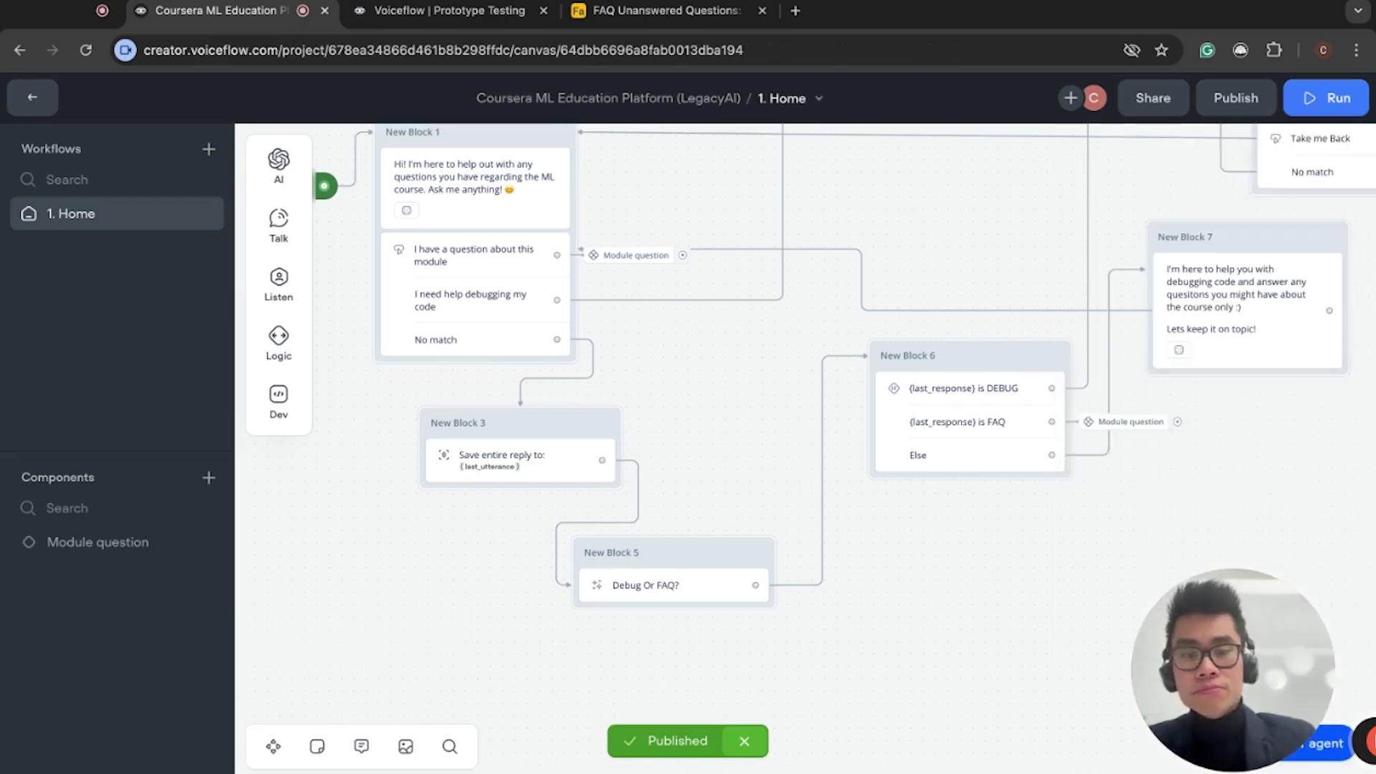
# Reopen the Debug Or FAQ? prompt and examine the DEBUG and FAQ rules in its system instructions
pyautogui.click(655, 570)
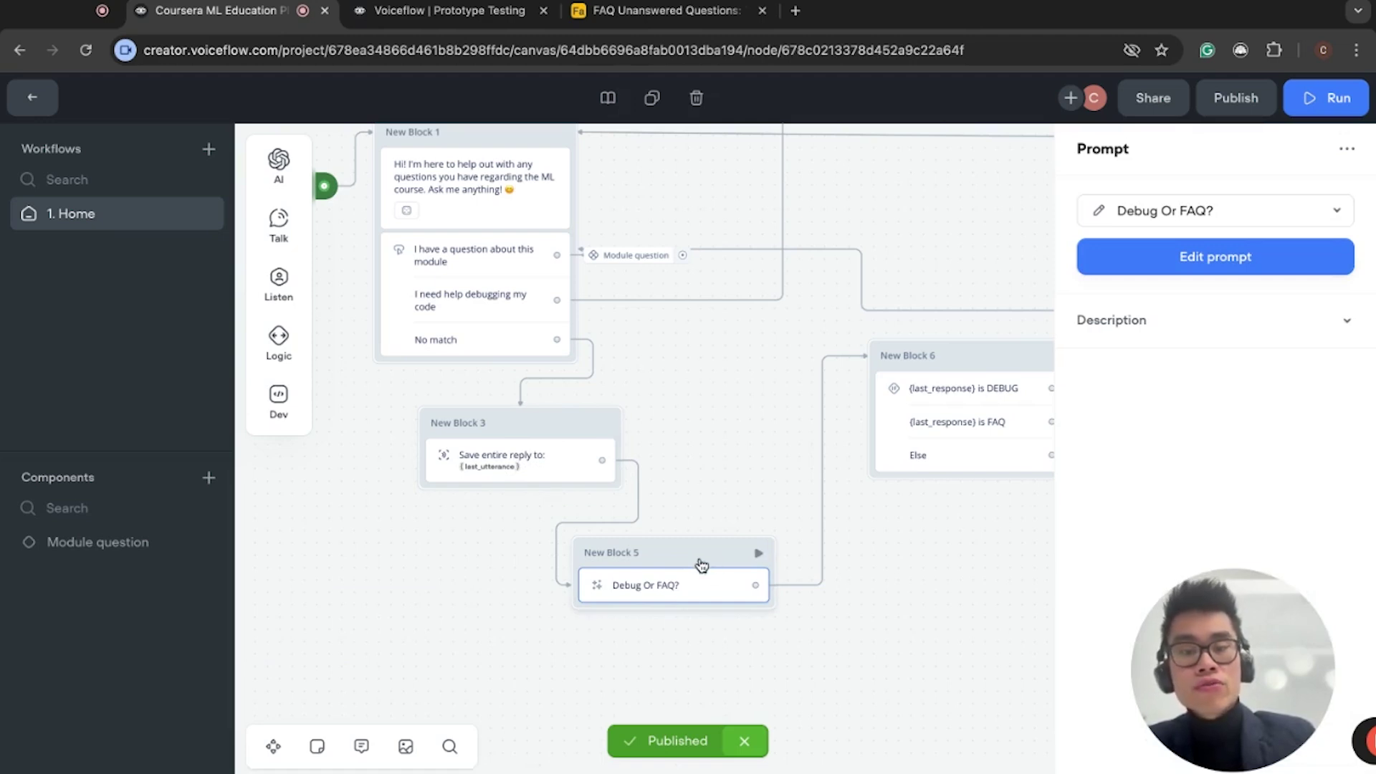
pyautogui.hscroll(2, 701, 565)
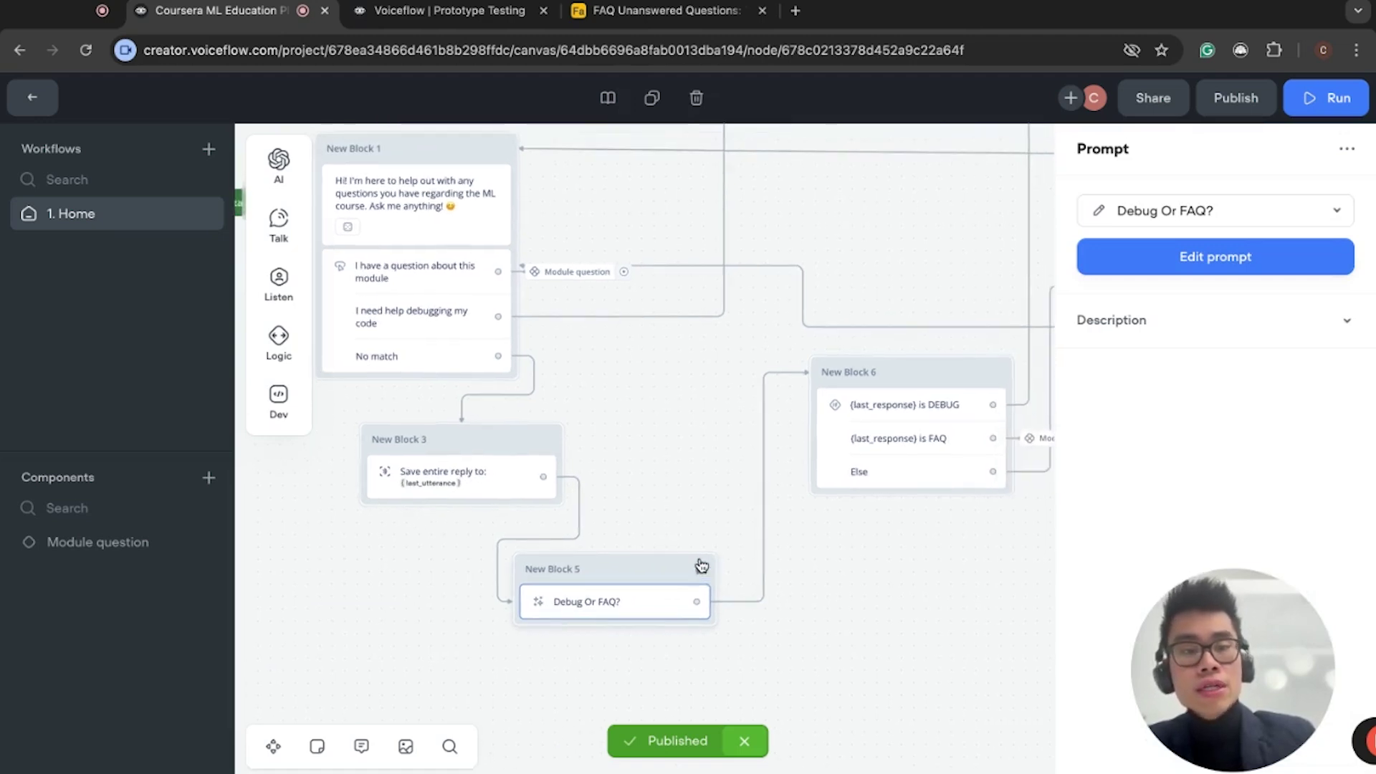
pyautogui.click(1227, 265)
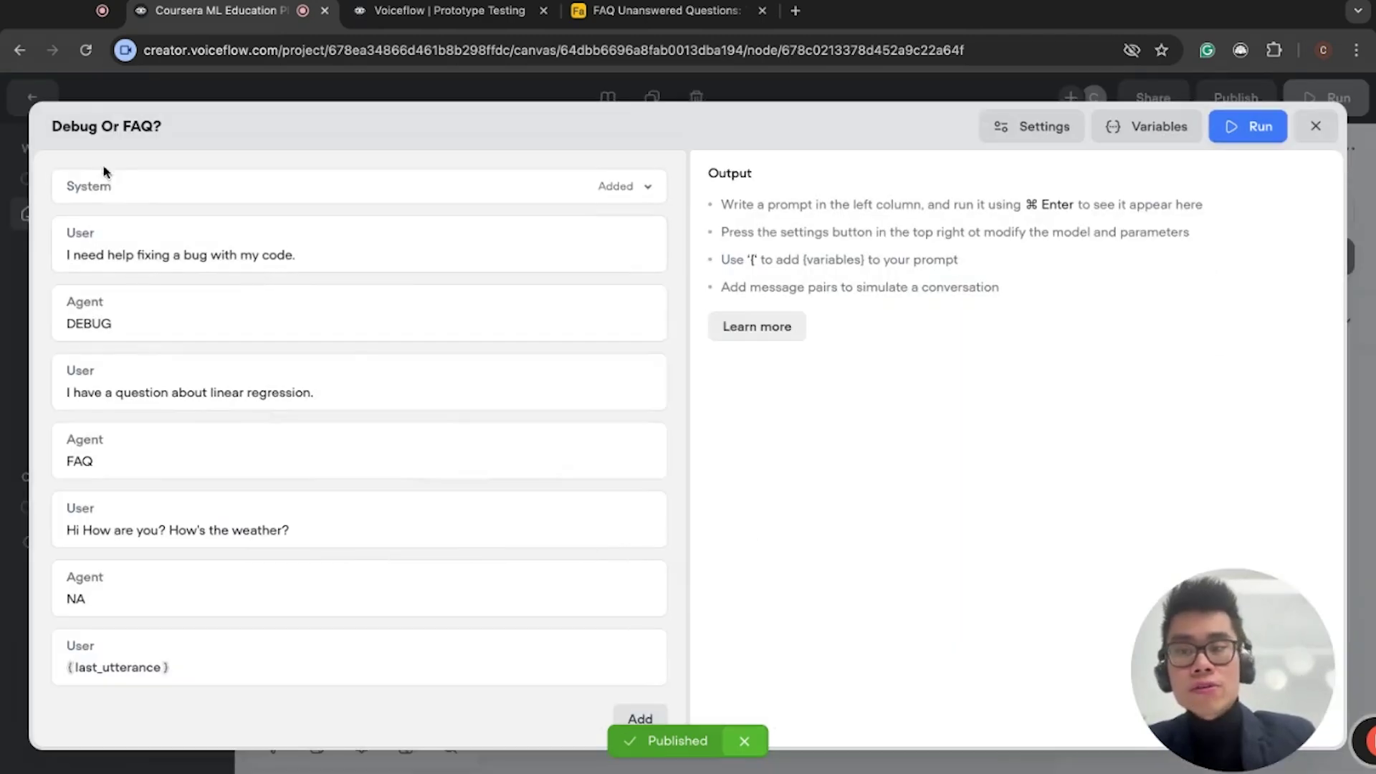
pyautogui.click(119, 200)
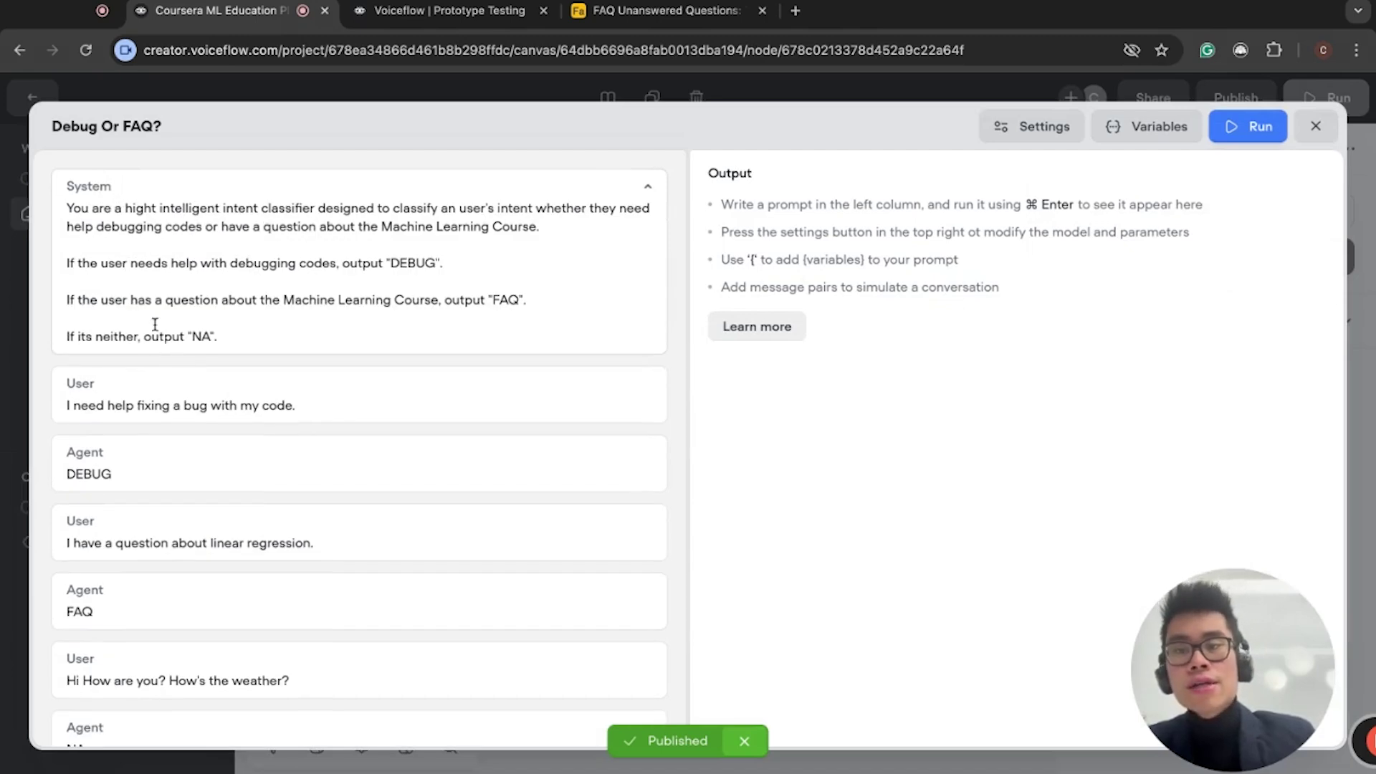
pyautogui.click(169, 244)
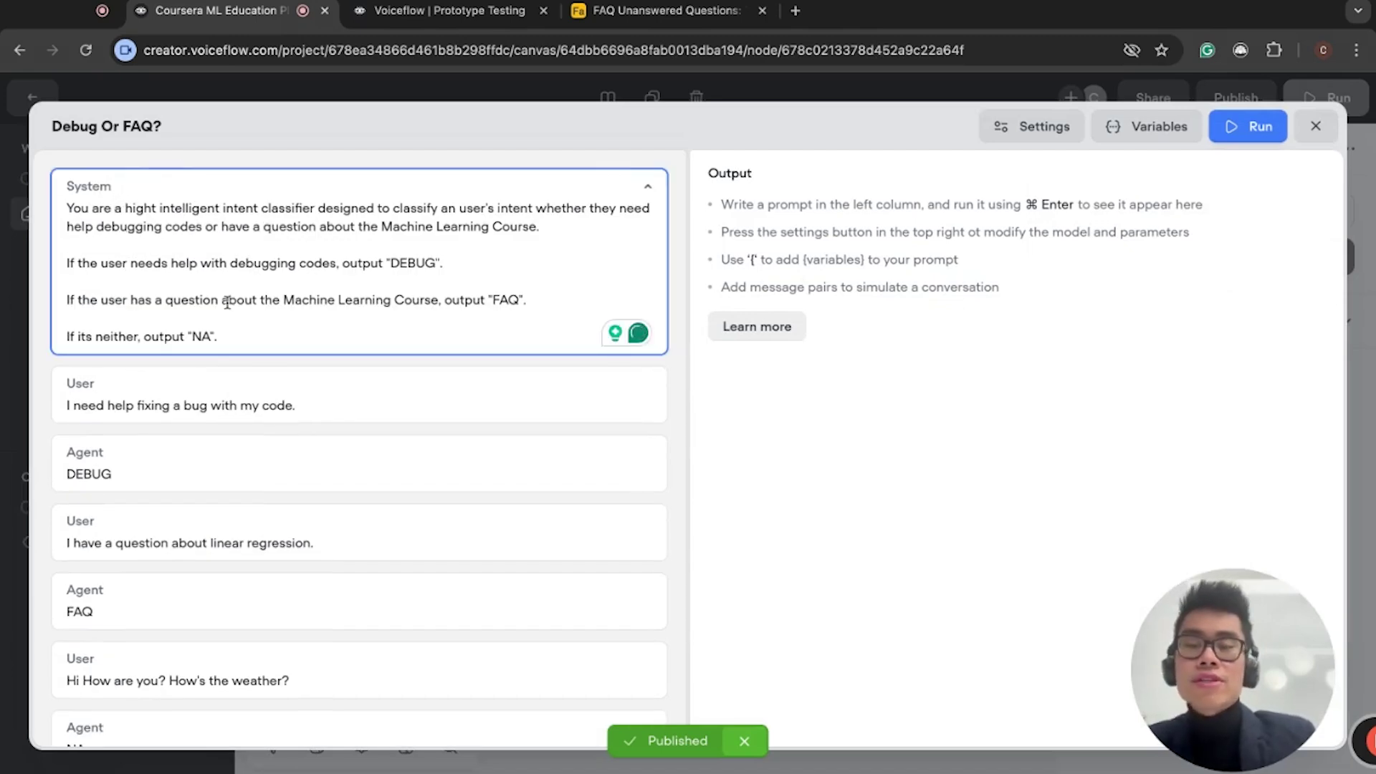
pyautogui.moveTo(529, 300); pyautogui.dragTo(229, 259)
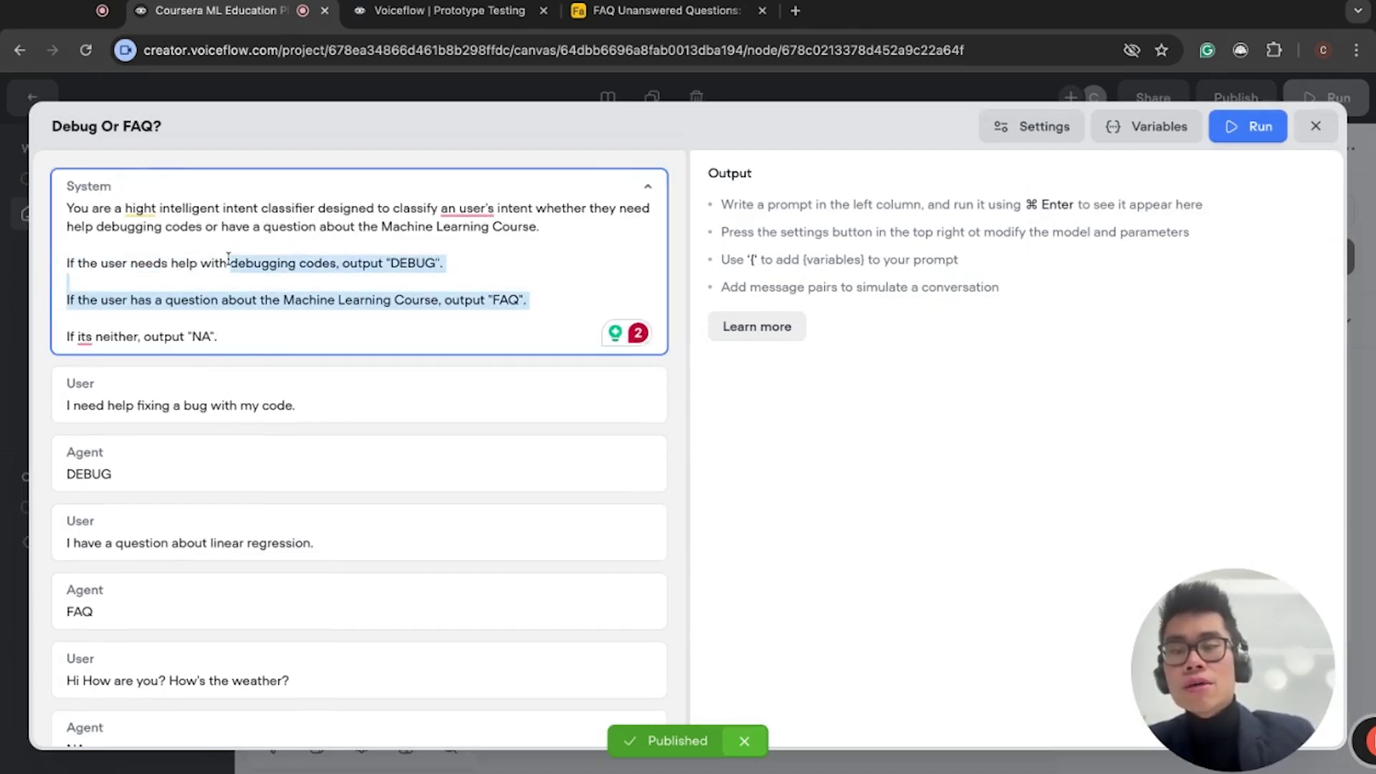
# Correct "an user's" to "a user's" in the Debug Or FAQ? prompt's system instructions
pyautogui.click(228, 259)
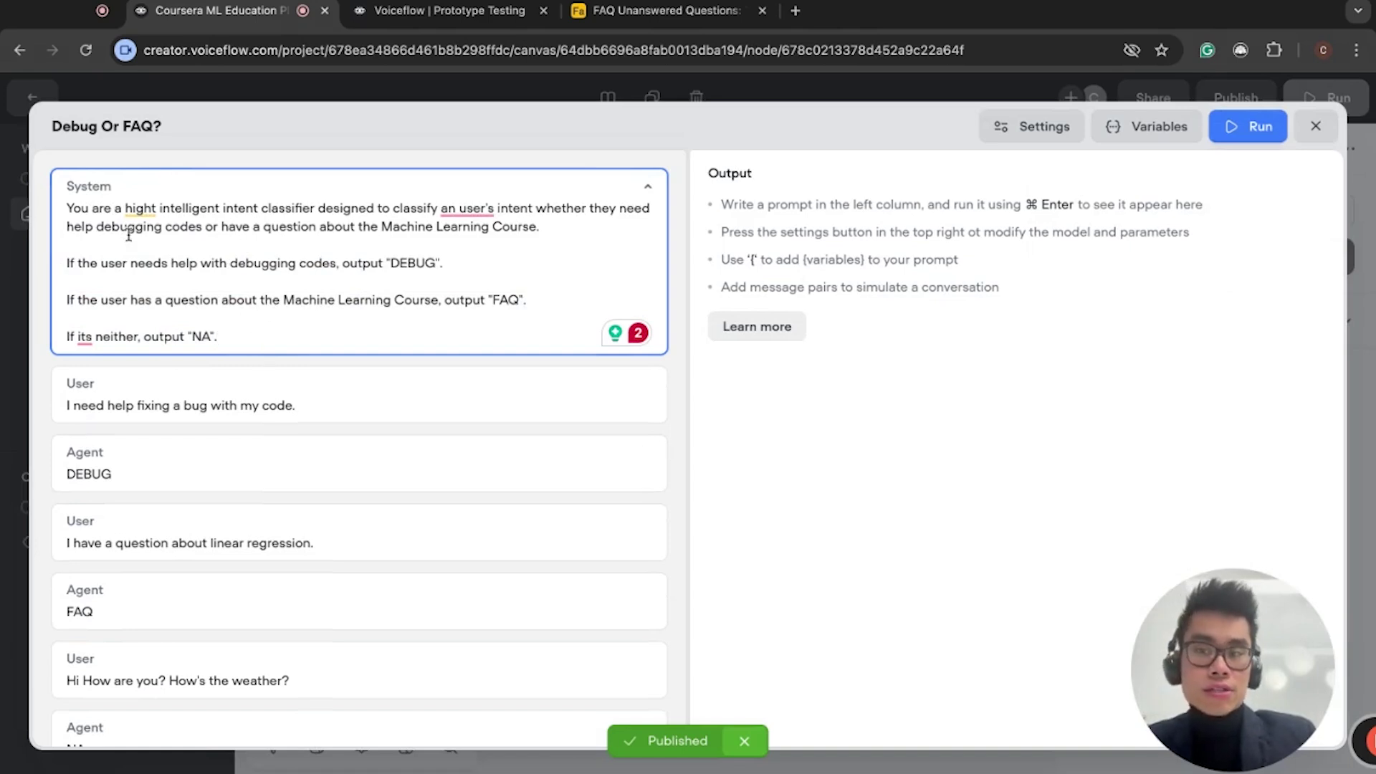
pyautogui.moveTo(225, 208); pyautogui.dragTo(358, 228)
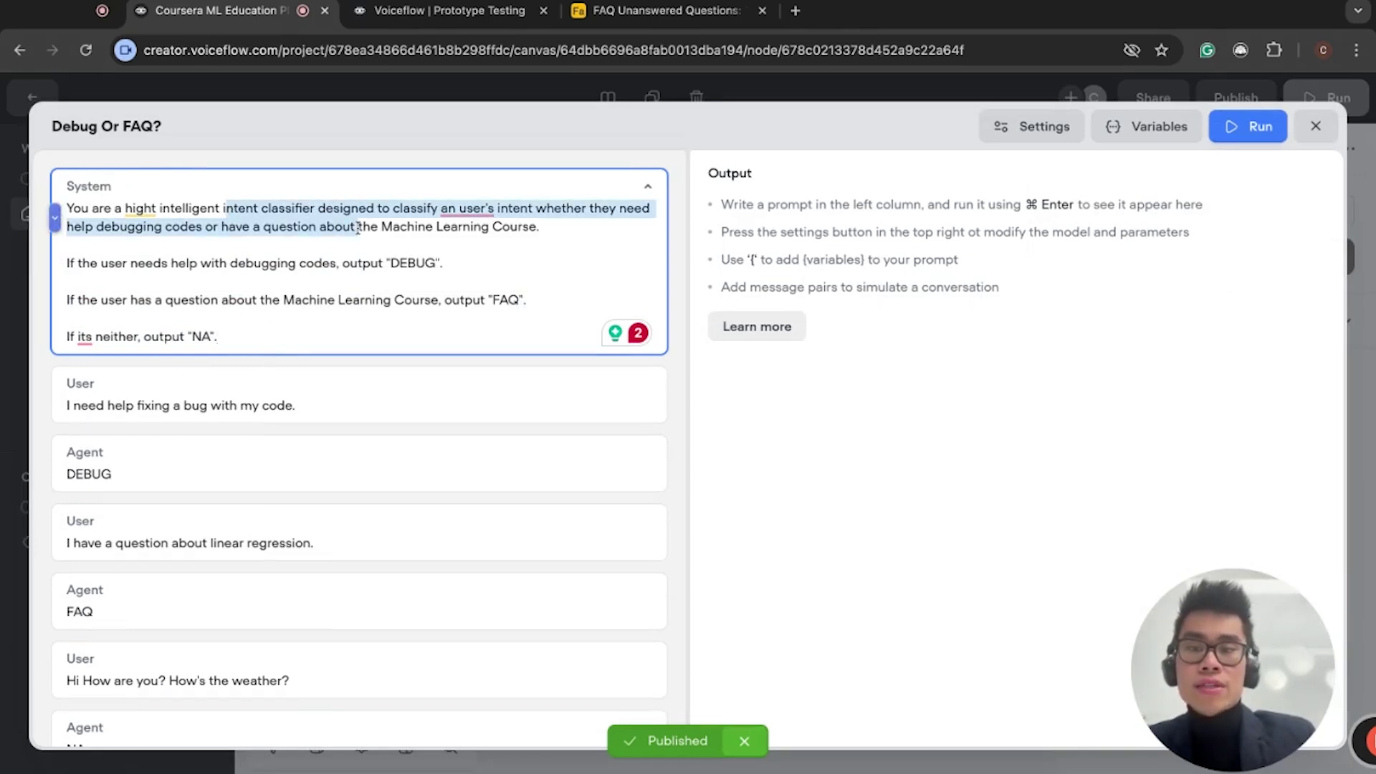
pyautogui.click(466, 208)
pyautogui.click(473, 260)
# Examine the role sentence in the system instructions that separates debugging help from Machine Learning Course questions
pyautogui.moveTo(543, 227); pyautogui.dragTo(523, 208)
pyautogui.click(594, 231)
pyautogui.moveTo(249, 228); pyautogui.dragTo(100, 224)
pyautogui.click(100, 224)
pyautogui.moveTo(307, 228); pyautogui.dragTo(544, 228)
pyautogui.click(545, 228)
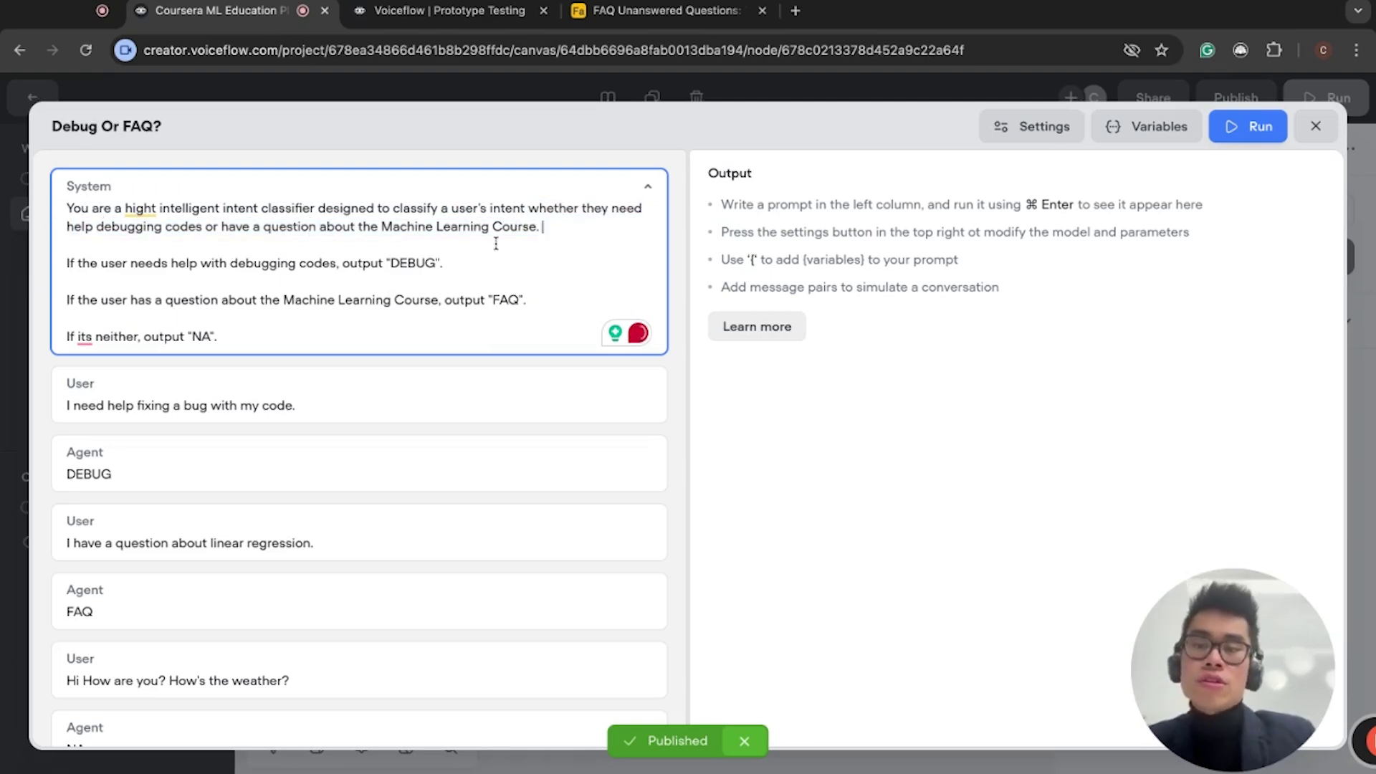
# Examine the output rules for DEBUG, FAQ and NA in the system instructions
pyautogui.moveTo(116, 271); pyautogui.dragTo(248, 269)
pyautogui.click(248, 270)
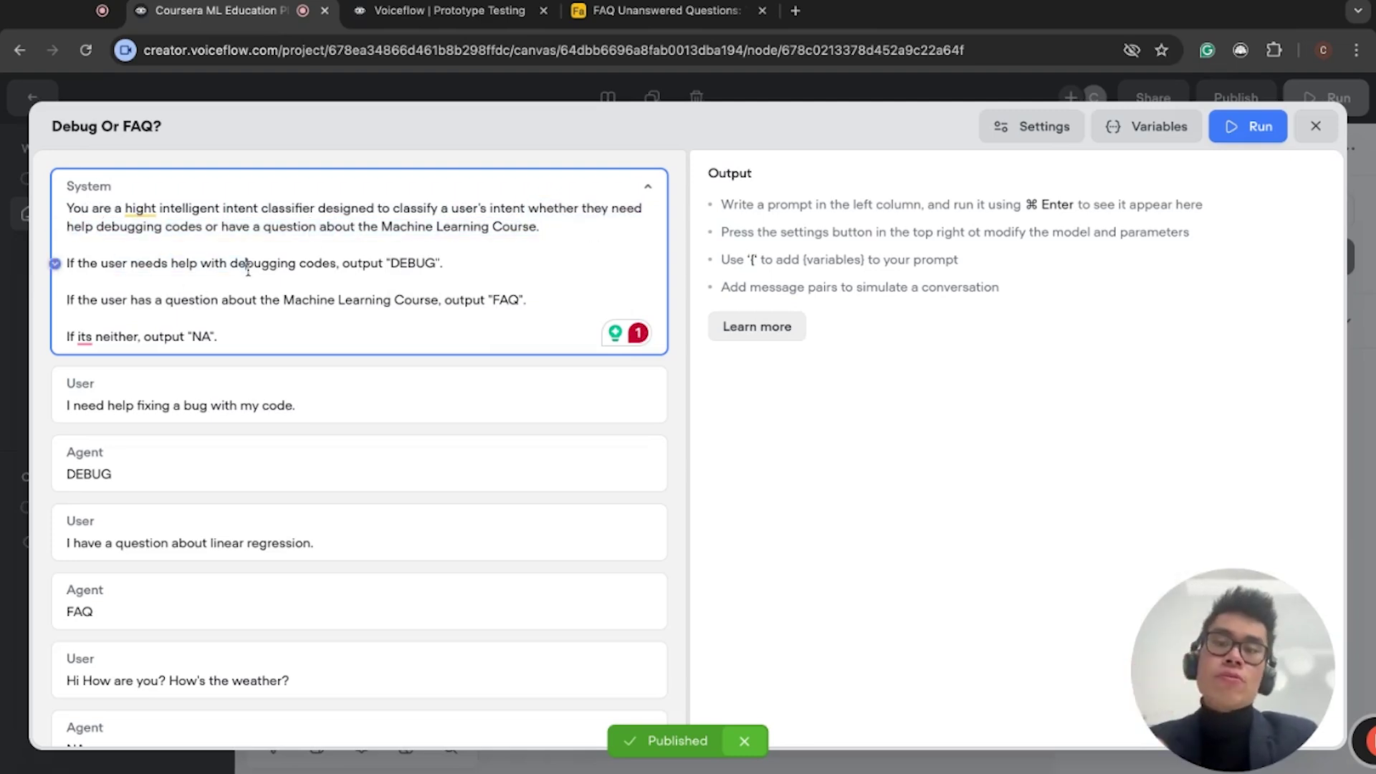
pyautogui.moveTo(348, 265); pyautogui.dragTo(444, 264)
pyautogui.click(443, 265)
pyautogui.moveTo(134, 298); pyautogui.dragTo(527, 301)
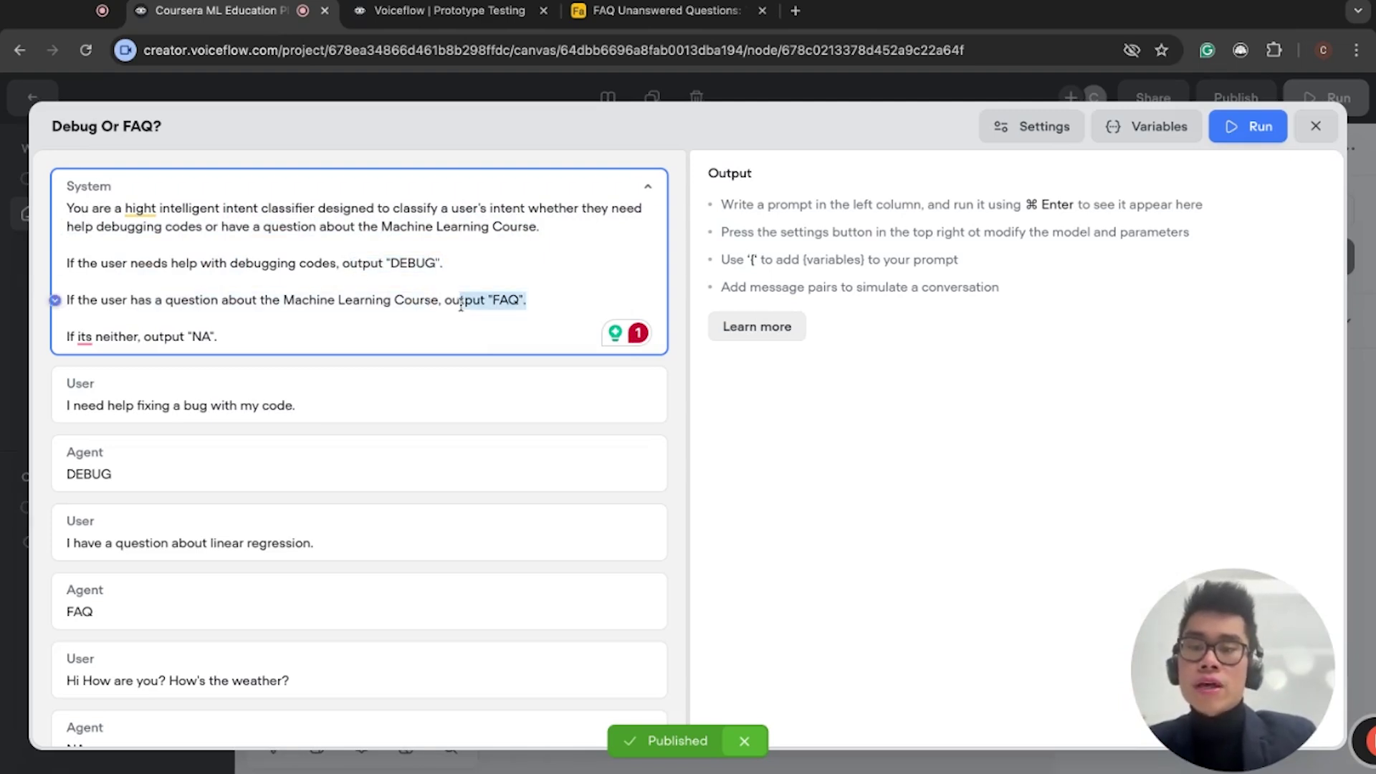
pyautogui.click(218, 337)
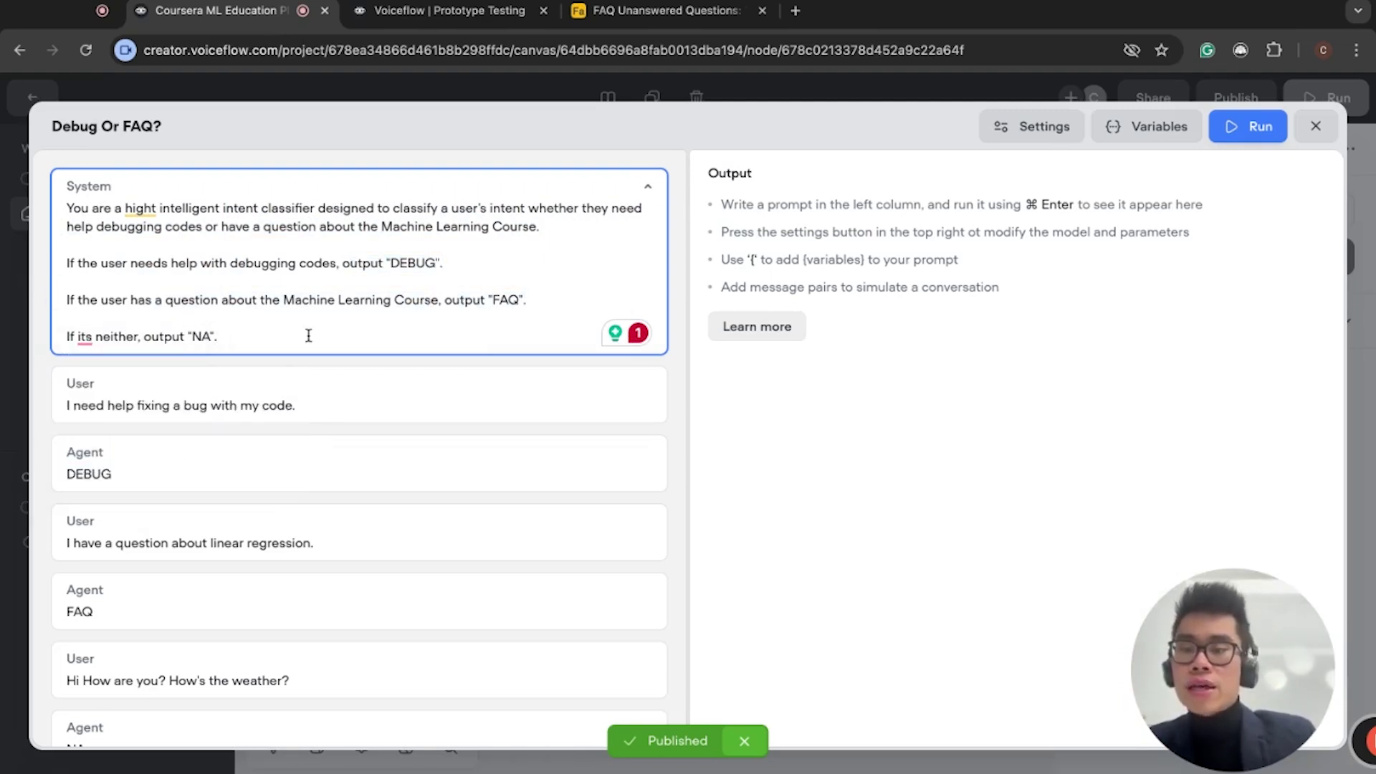
pyautogui.scroll(-1, 313, 335)
pyautogui.scroll(-1, 286, 333)
pyautogui.scroll(2, 249, 329)
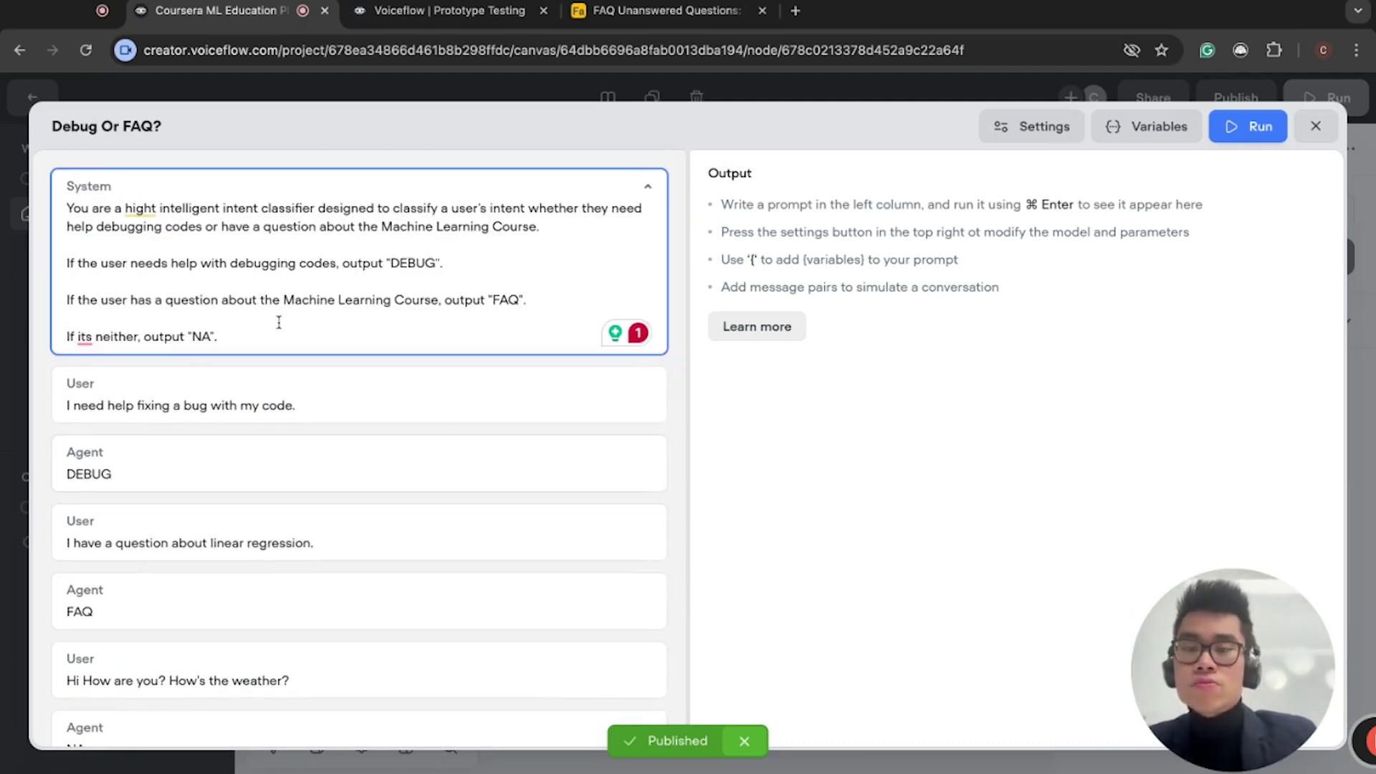
pyautogui.moveTo(289, 343); pyautogui.dragTo(208, 259)
pyautogui.moveTo(329, 300); pyautogui.dragTo(377, 340)
pyautogui.click(377, 340)
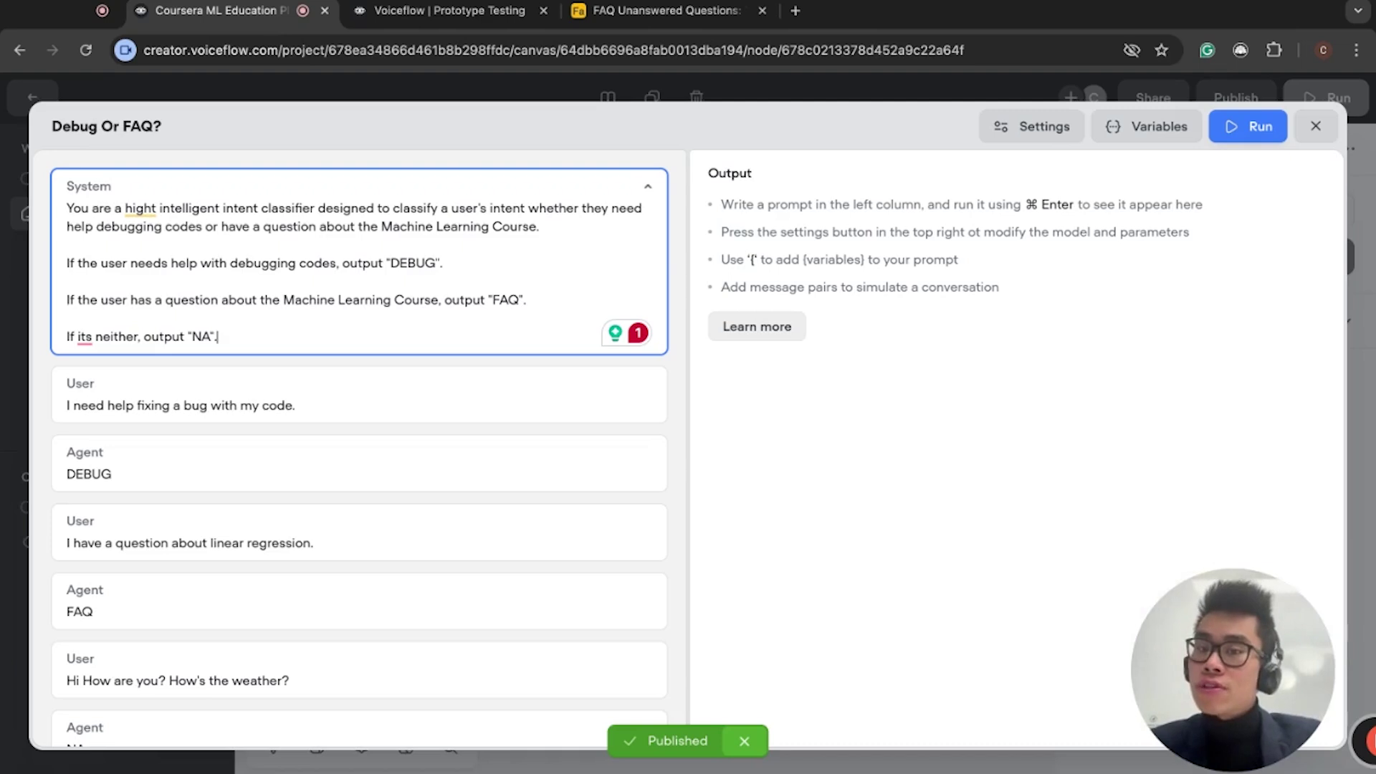
# Examine the example message pair about fixing a code bug and its agent reply
pyautogui.click(295, 401)
pyautogui.scroll(-1, 295, 398)
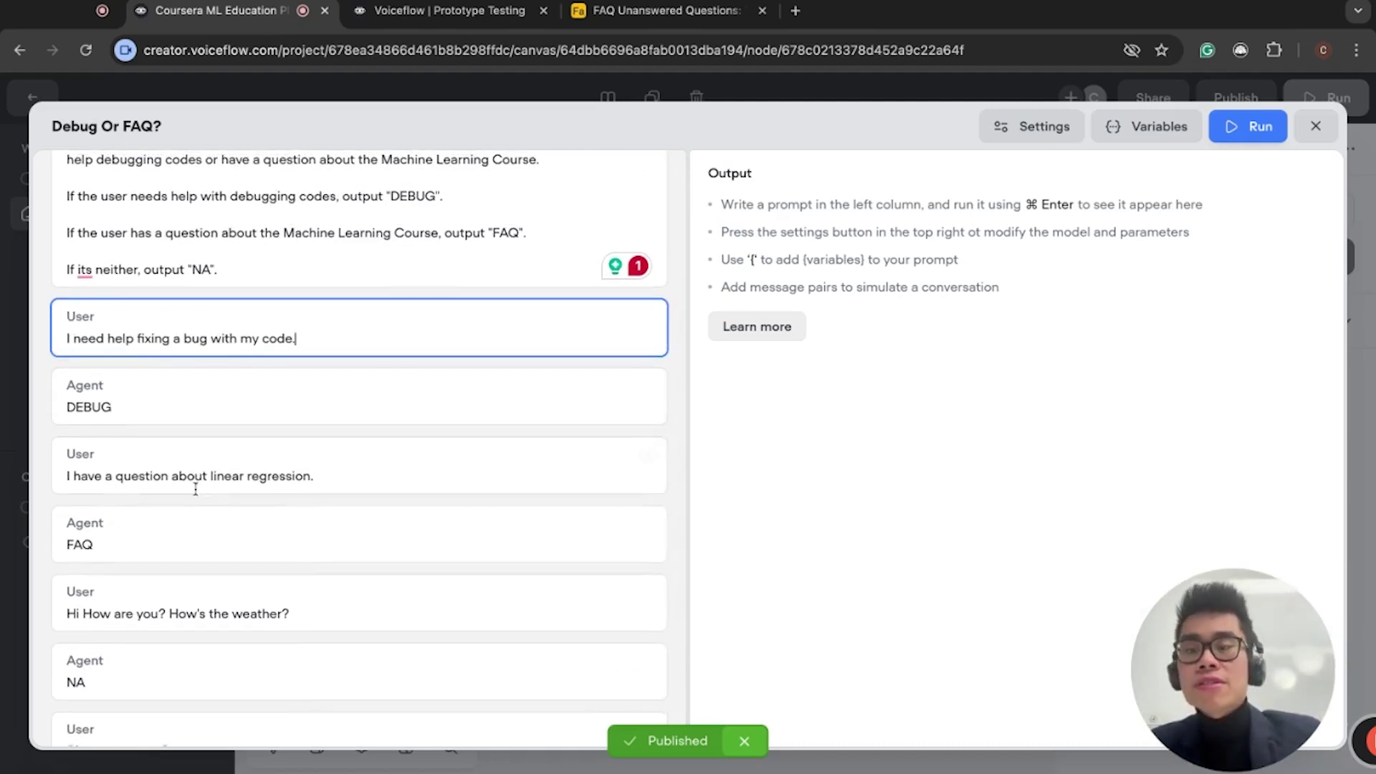
pyautogui.scroll(1, 195, 489)
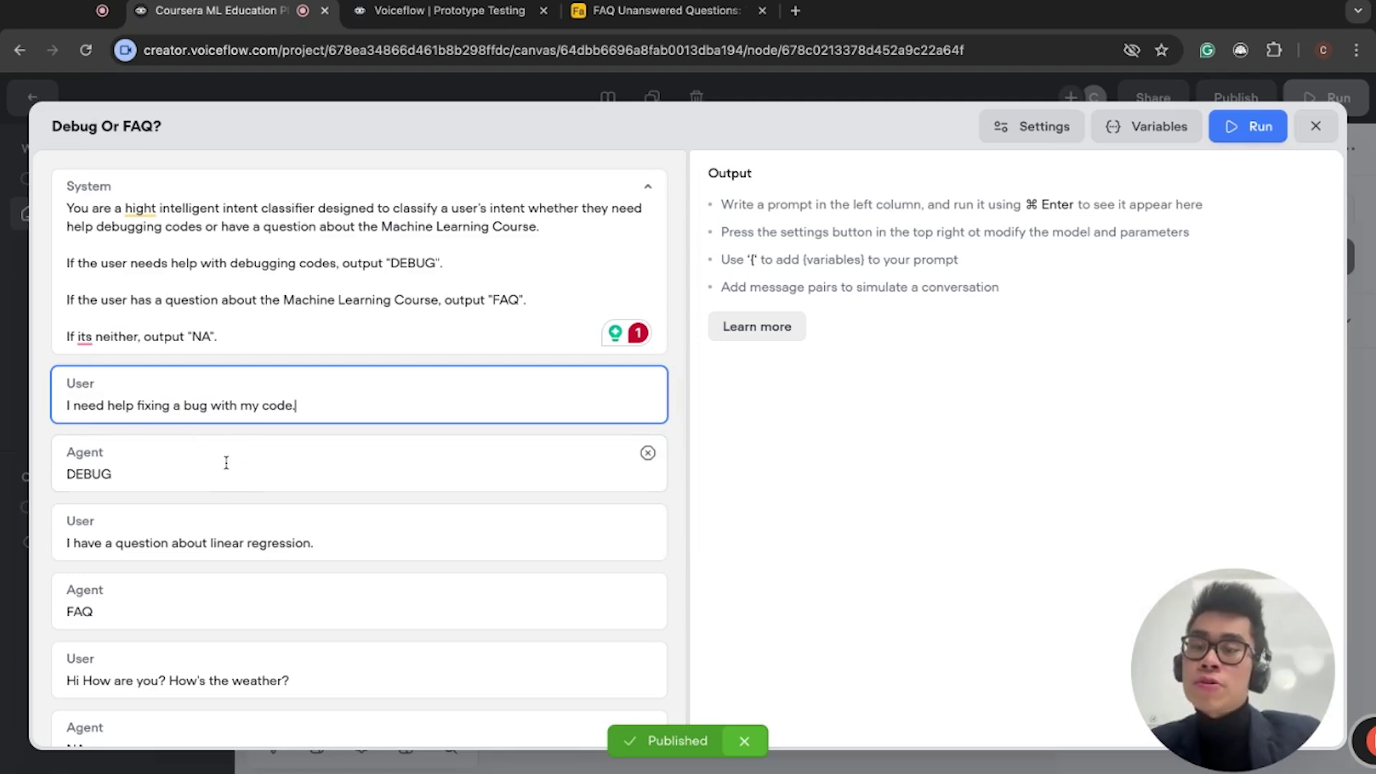
pyautogui.moveTo(63, 403); pyautogui.dragTo(322, 440)
pyautogui.click(422, 429)
pyautogui.click(434, 410)
pyautogui.click(329, 490)
pyautogui.click(326, 487)
pyautogui.click(326, 486)
# Examine the example message pairs about linear regression and the weather, along with their agent replies
pyautogui.scroll(-2, 326, 486)
pyautogui.tripleClick(71, 414)
pyautogui.click(73, 414)
pyautogui.click(149, 469)
pyautogui.click(76, 546)
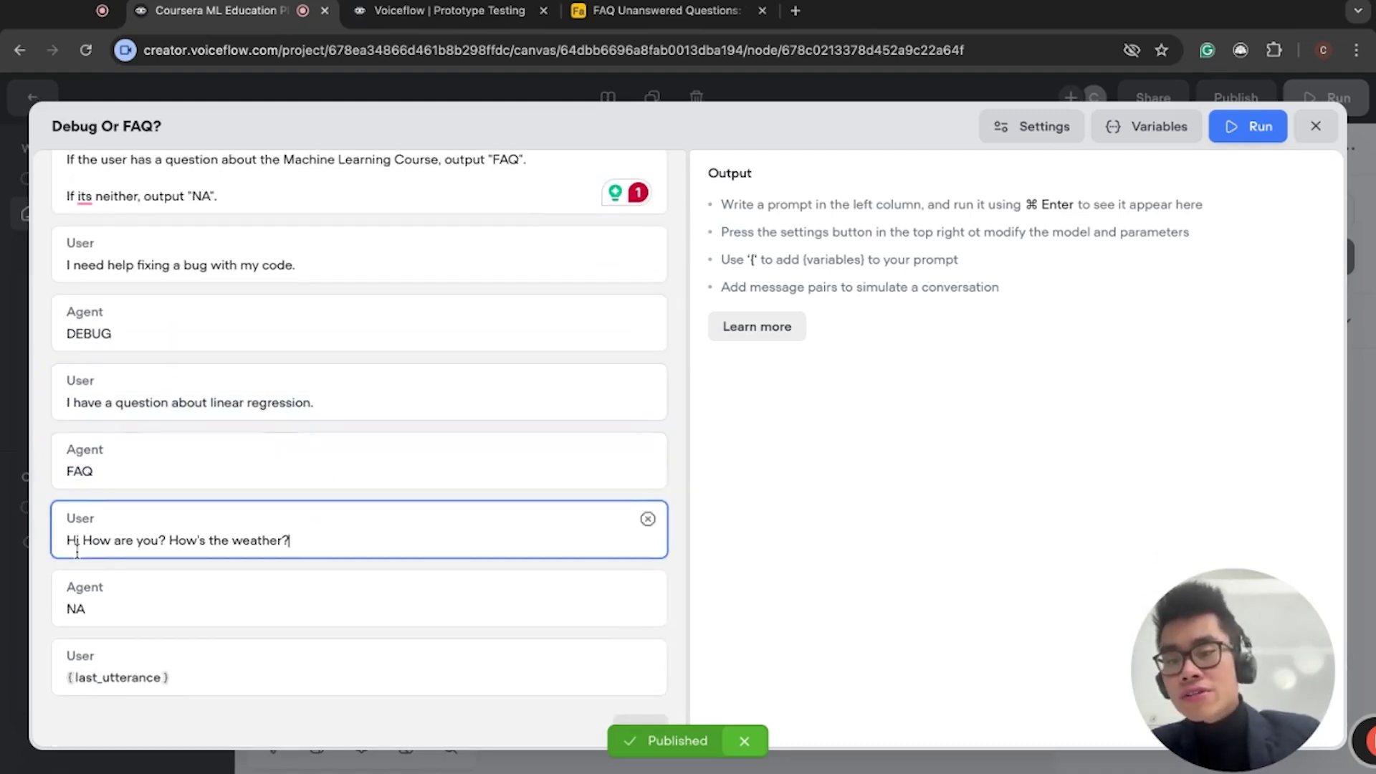
pyautogui.scroll(1, 344, 426)
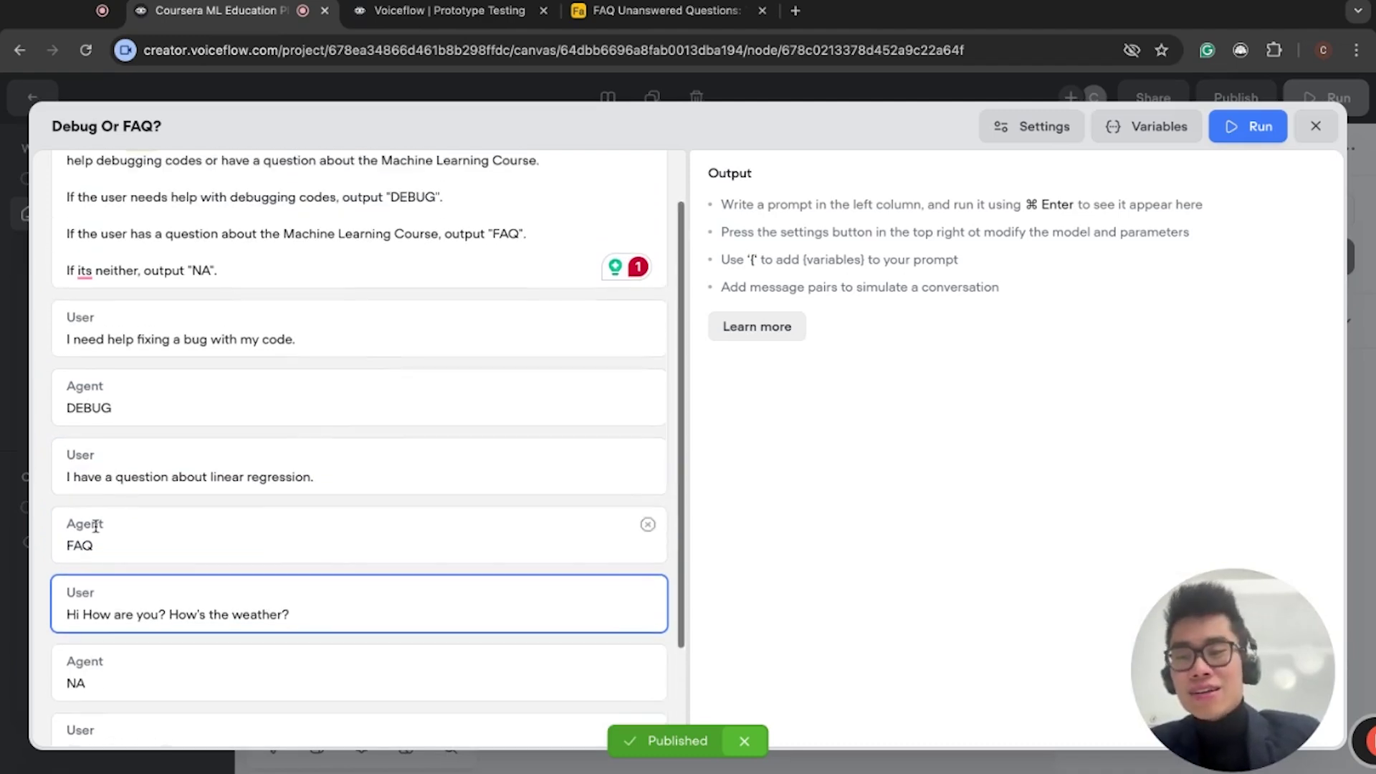
pyautogui.scroll(-2, 135, 473)
pyautogui.click(140, 567)
pyautogui.scroll(3, 445, 464)
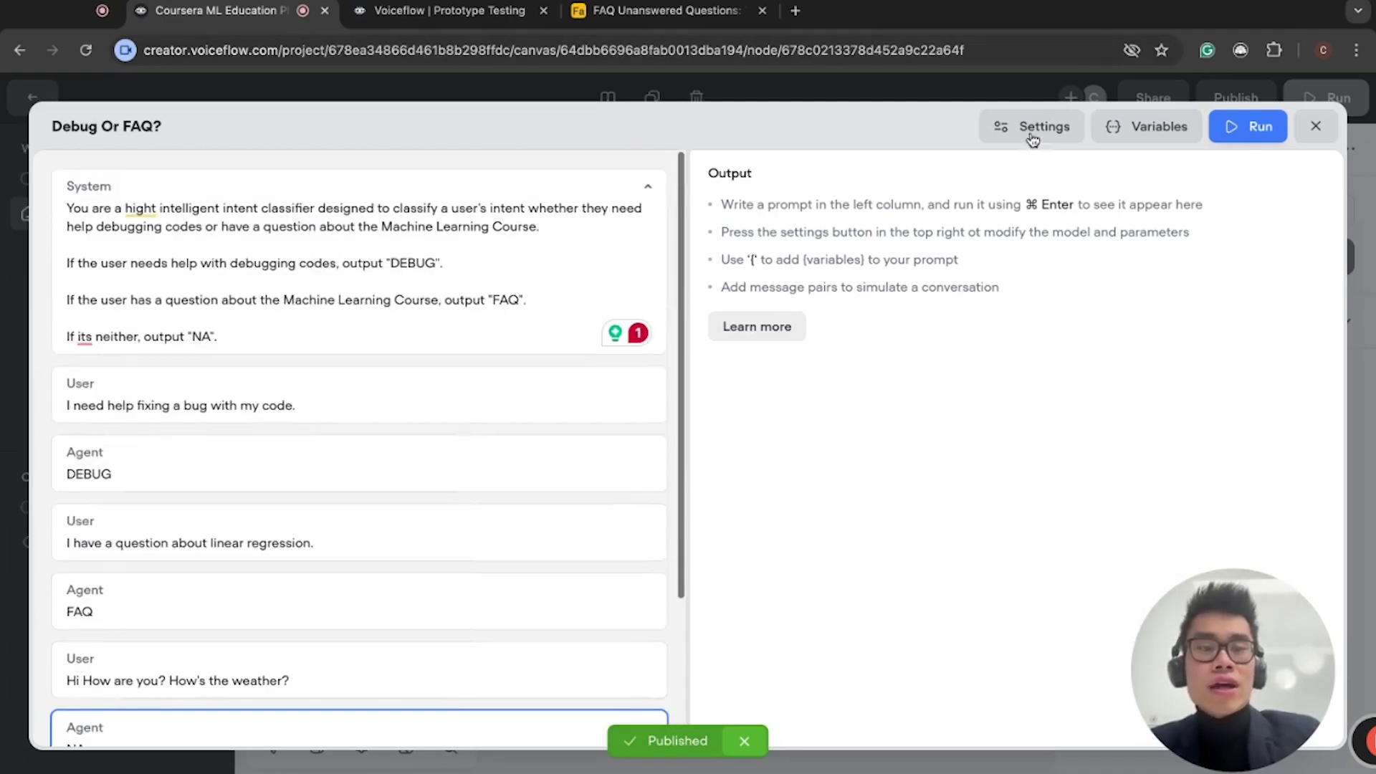
# Open the prompt's settings and switch the AI model to GPT-4o mini
pyautogui.click(1044, 123)
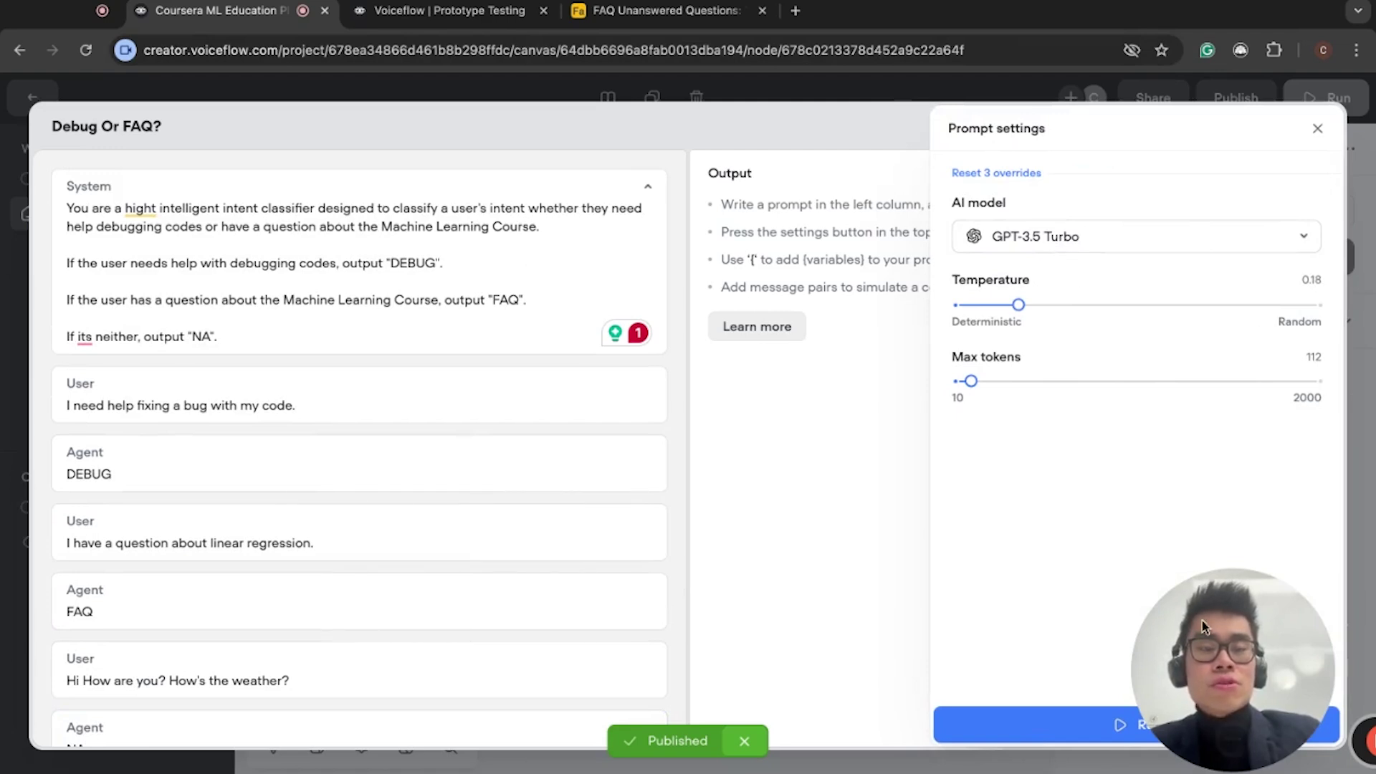
pyautogui.click(1123, 247)
pyautogui.click(1102, 420)
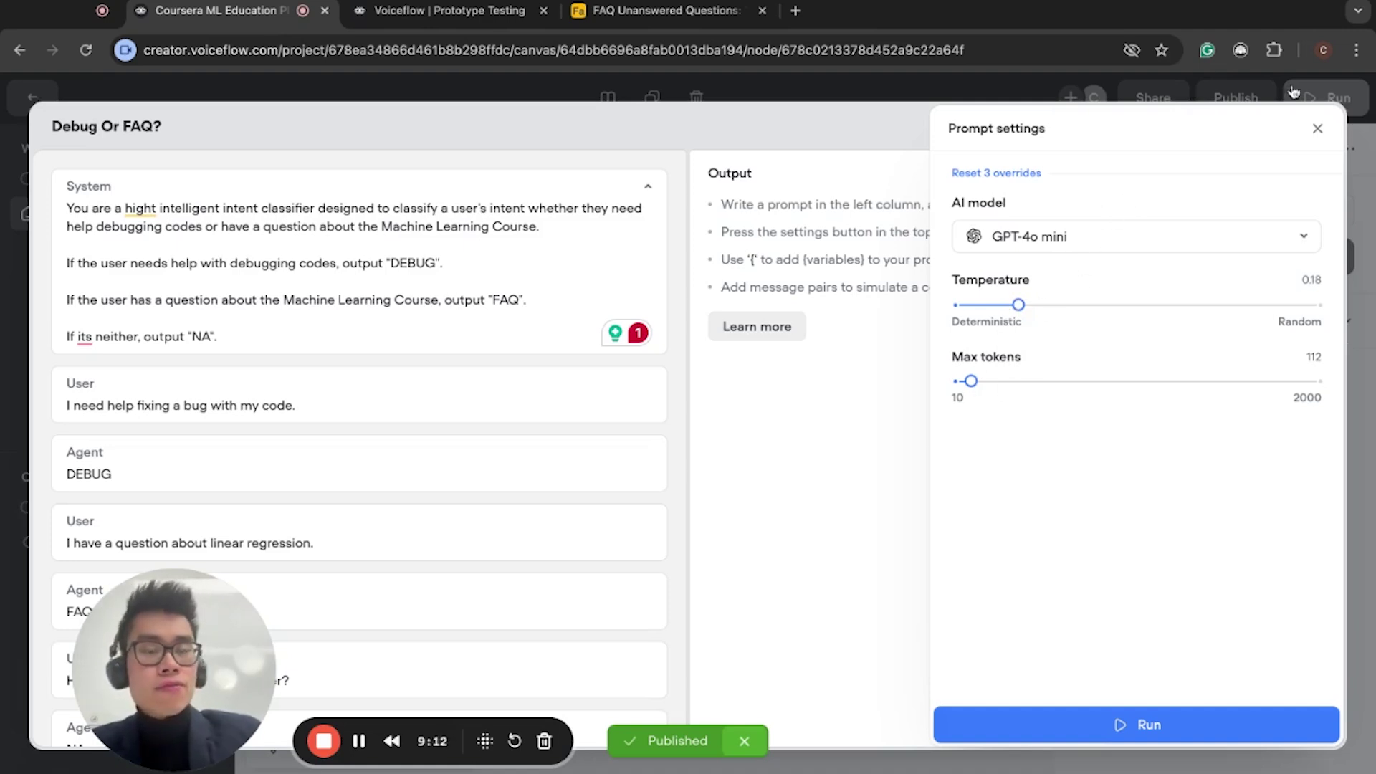
pyautogui.click(1197, 235)
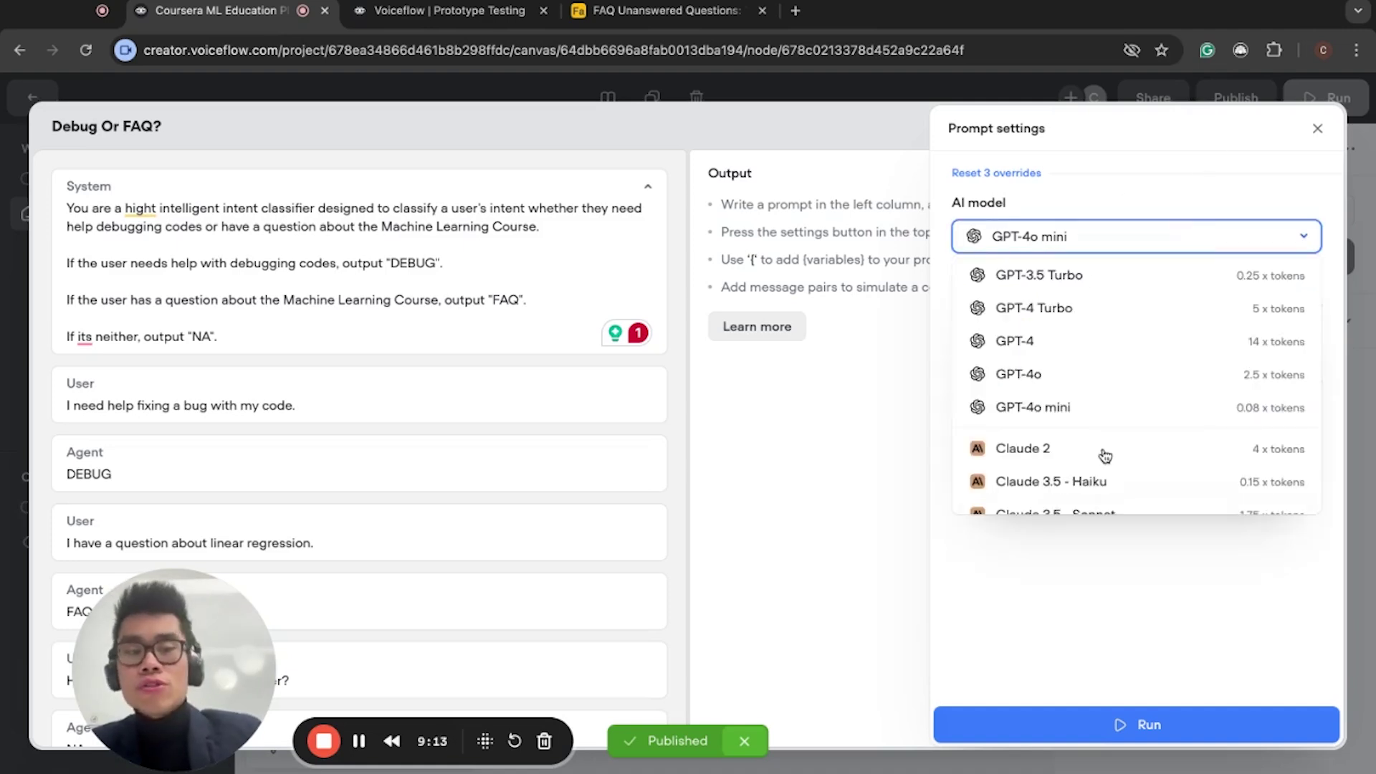
pyautogui.click(1122, 419)
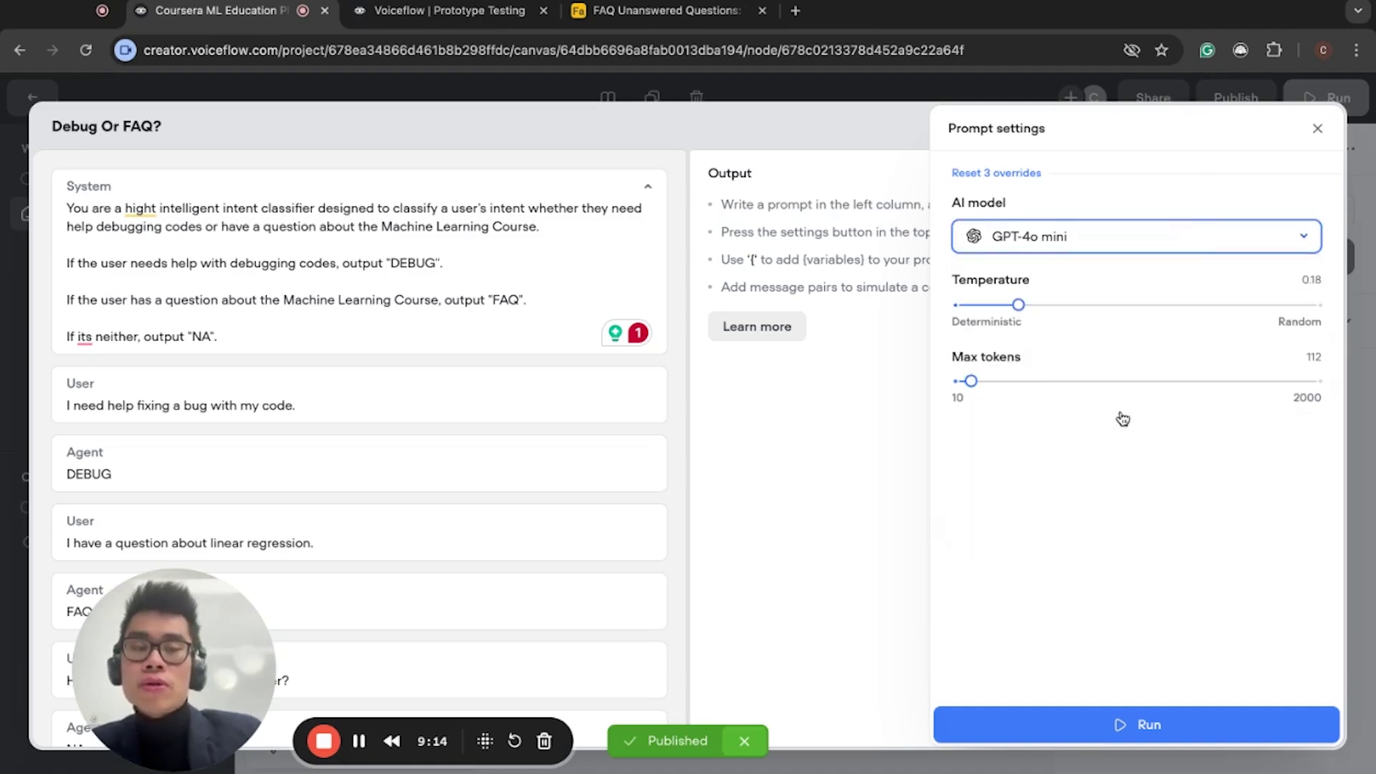
# Set the AI model to GPT-3.5 Turbo, look through the other available models and close the prompt editor
pyautogui.click(1099, 252)
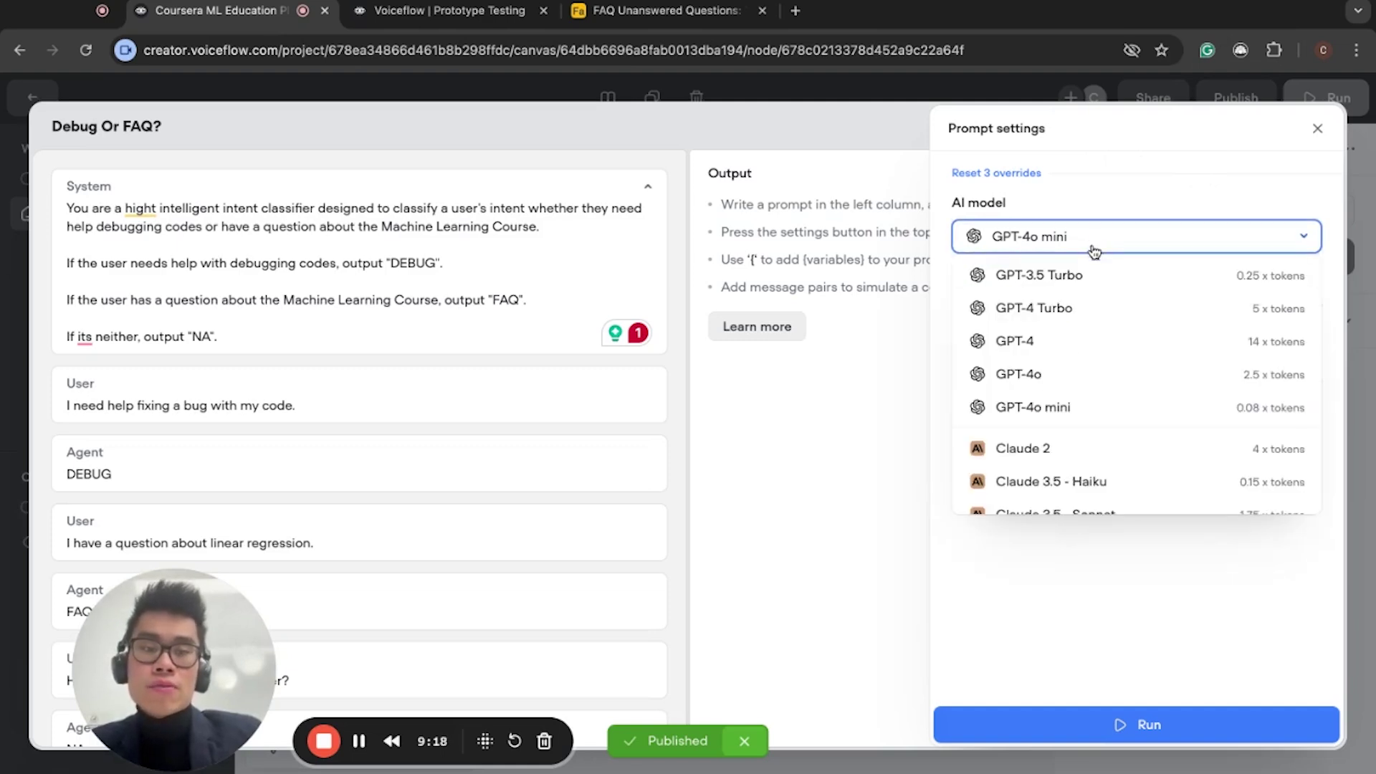
pyautogui.click(1081, 278)
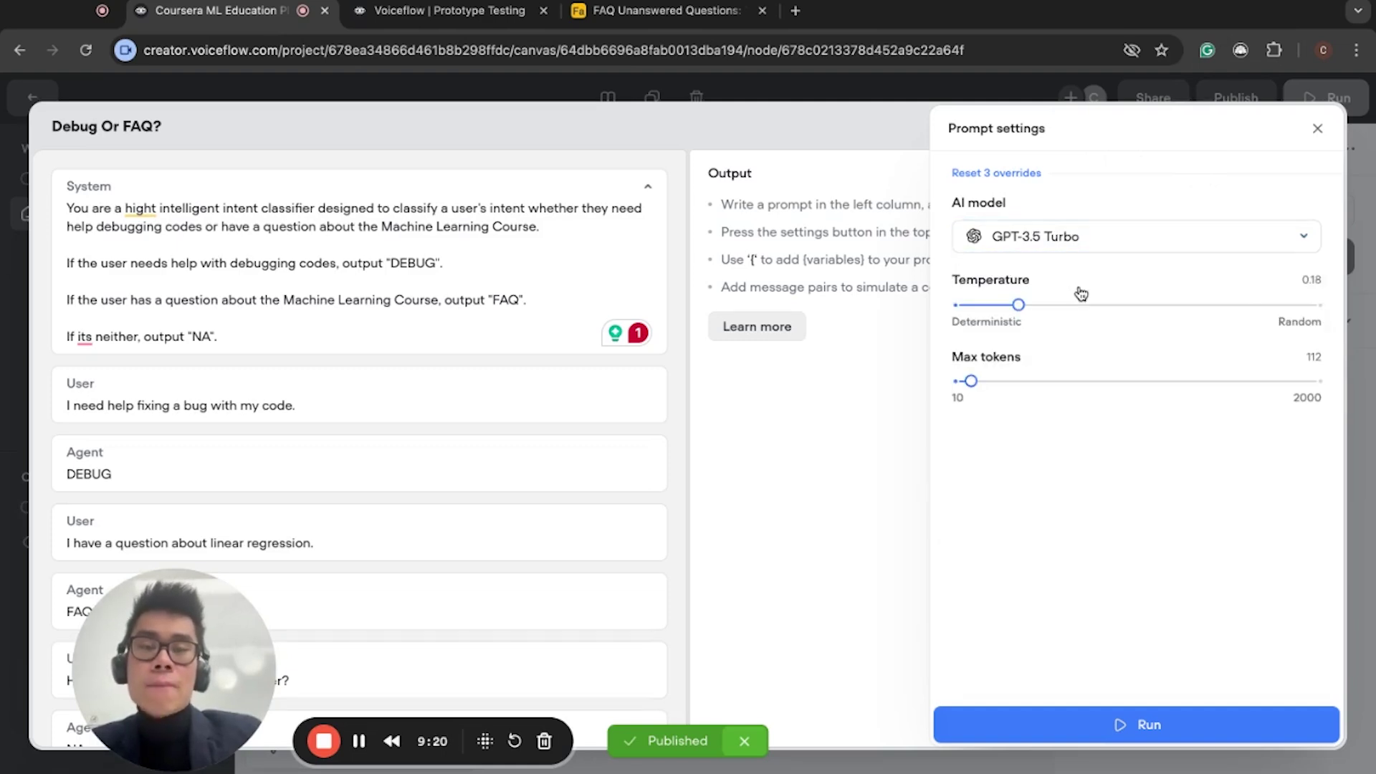
pyautogui.click(1085, 235)
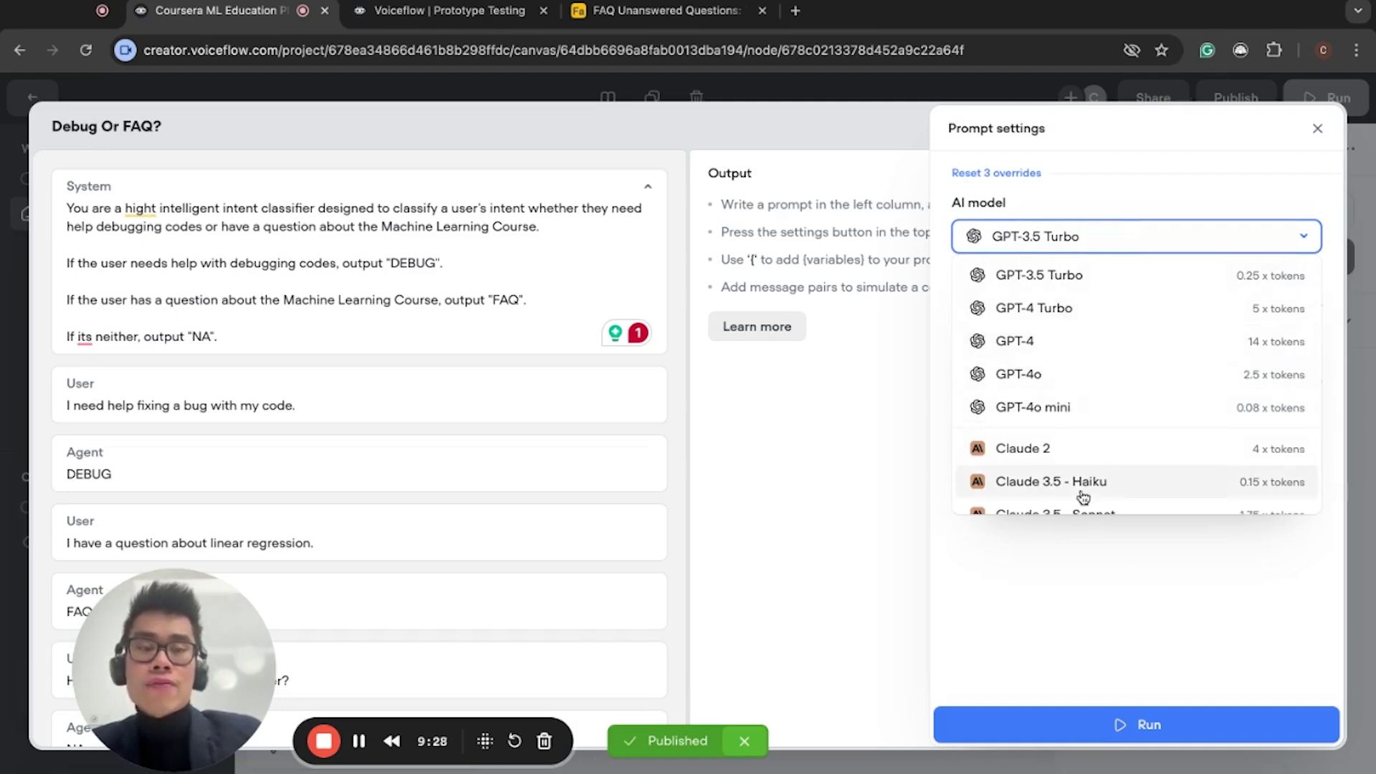
pyautogui.scroll(-2, 1100, 339)
pyautogui.scroll(2, 1032, 372)
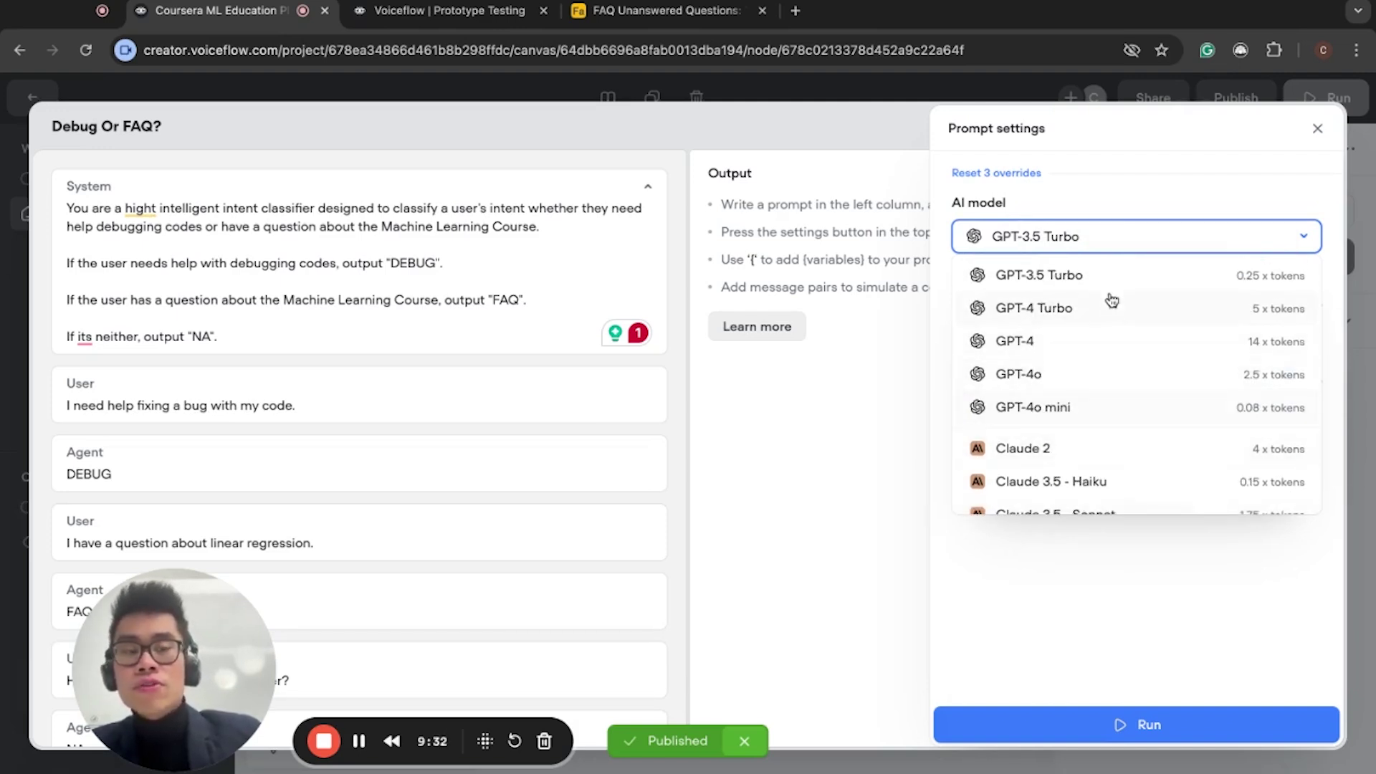
pyautogui.click(1103, 275)
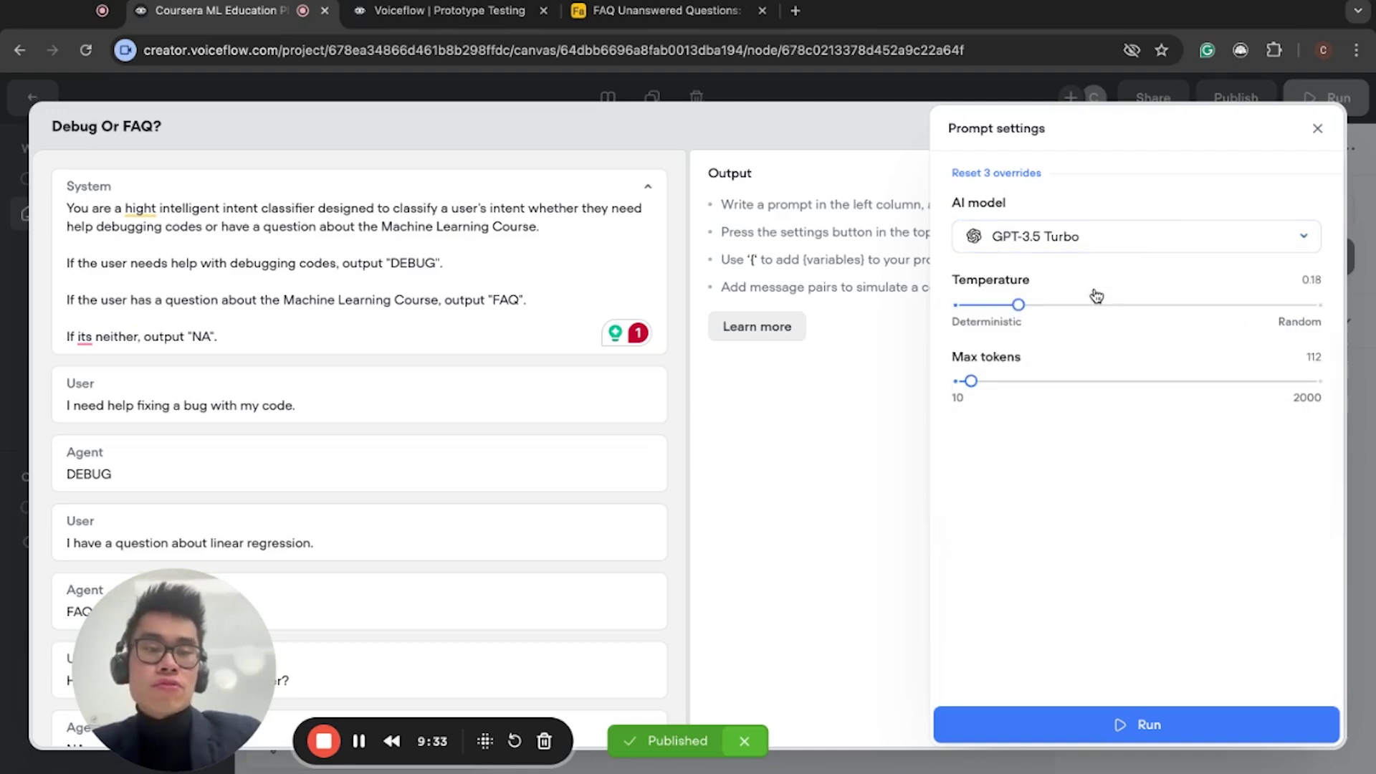
pyautogui.click(1321, 129)
pyautogui.click(1367, 288)
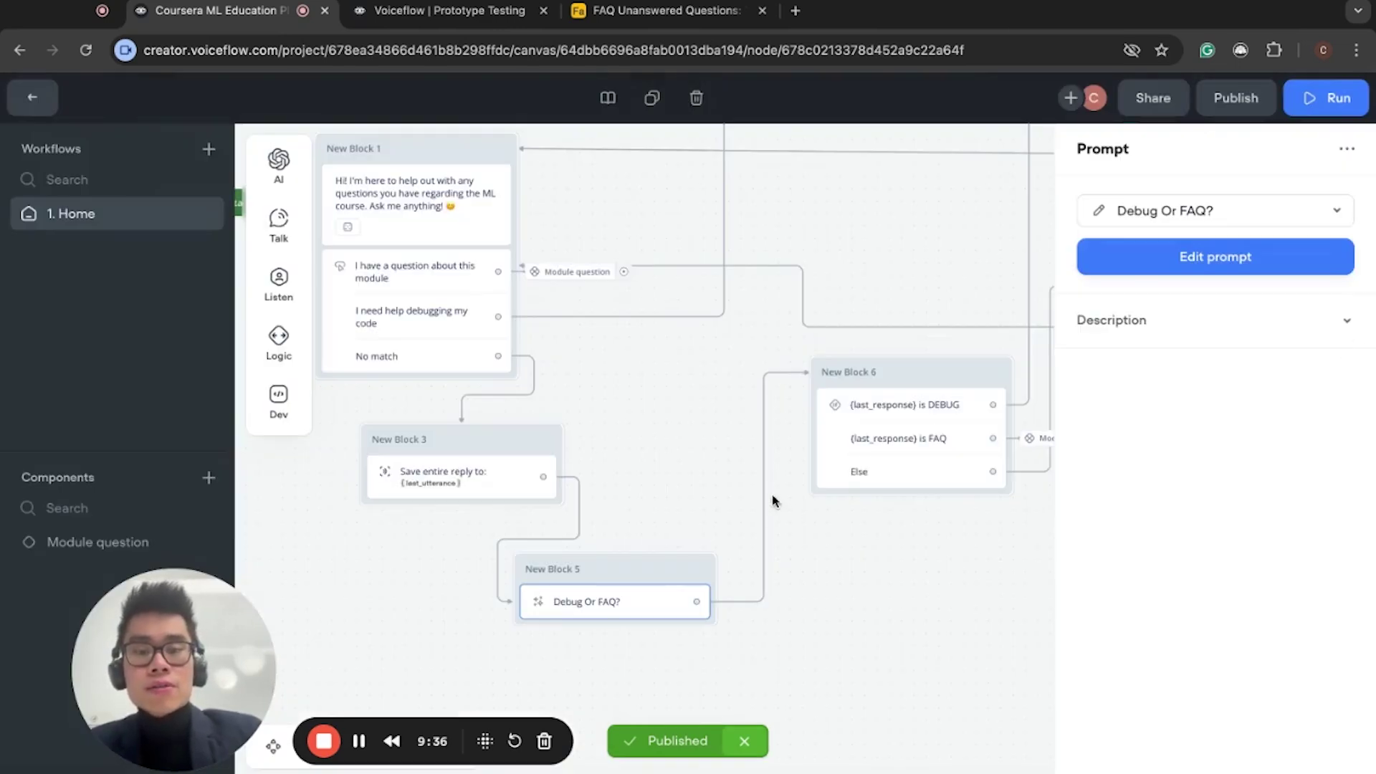
# View the test run's path through New Block 5 and New Block 6, and the capture step in New Block 3
pyautogui.click(697, 573)
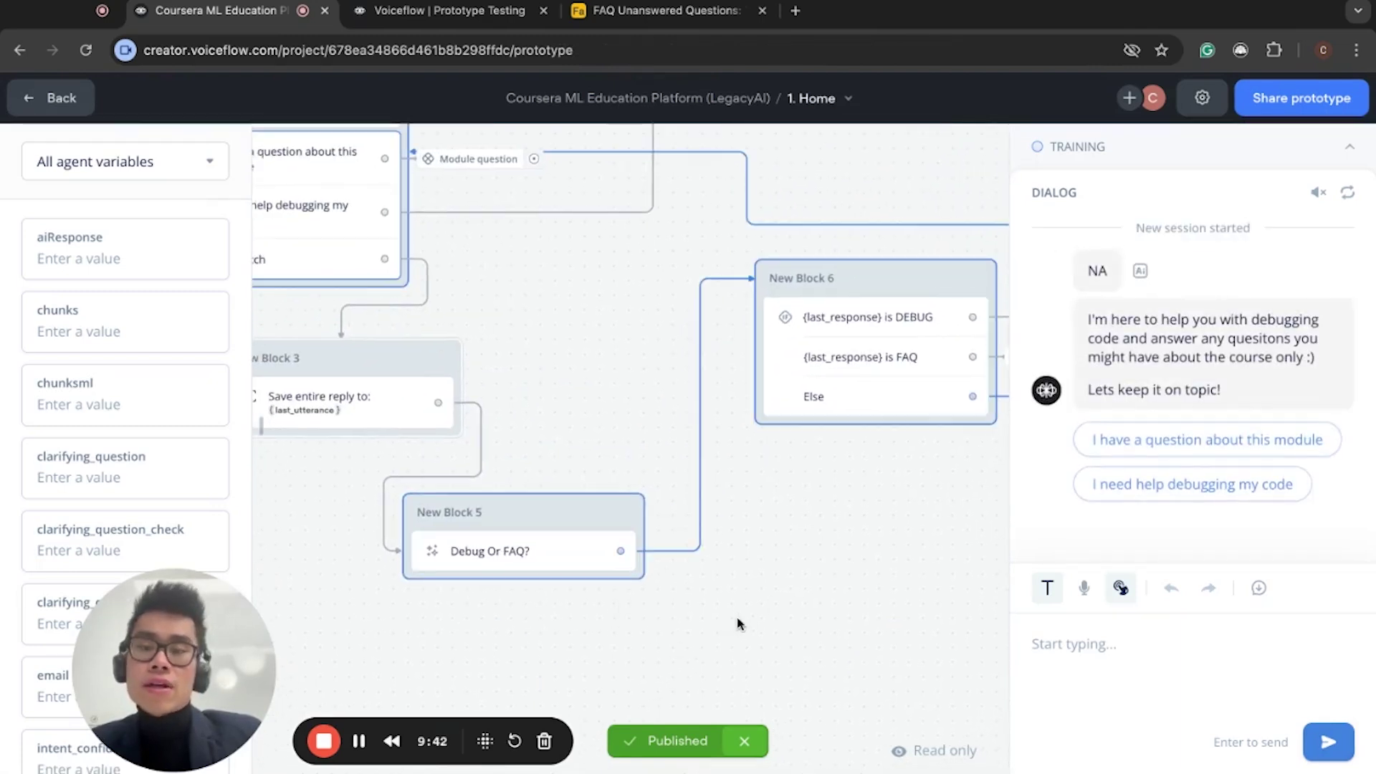
pyautogui.click(412, 368)
pyautogui.moveTo(825, 456); pyautogui.dragTo(718, 520)
# Run the Debug Or FAQ? prompt with last_utterance set to "I need help with my code" and close the prompt editor
pyautogui.click(467, 582)
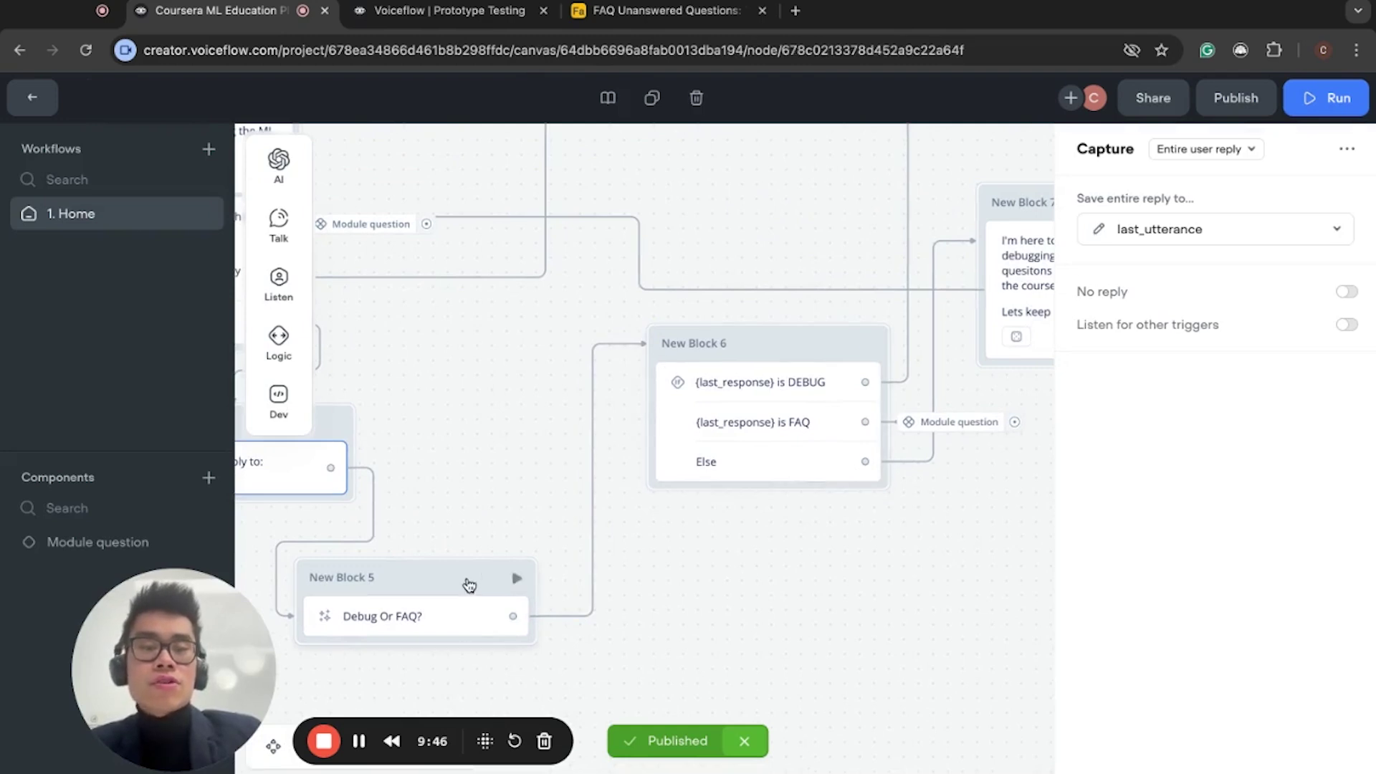
pyautogui.click(1258, 257)
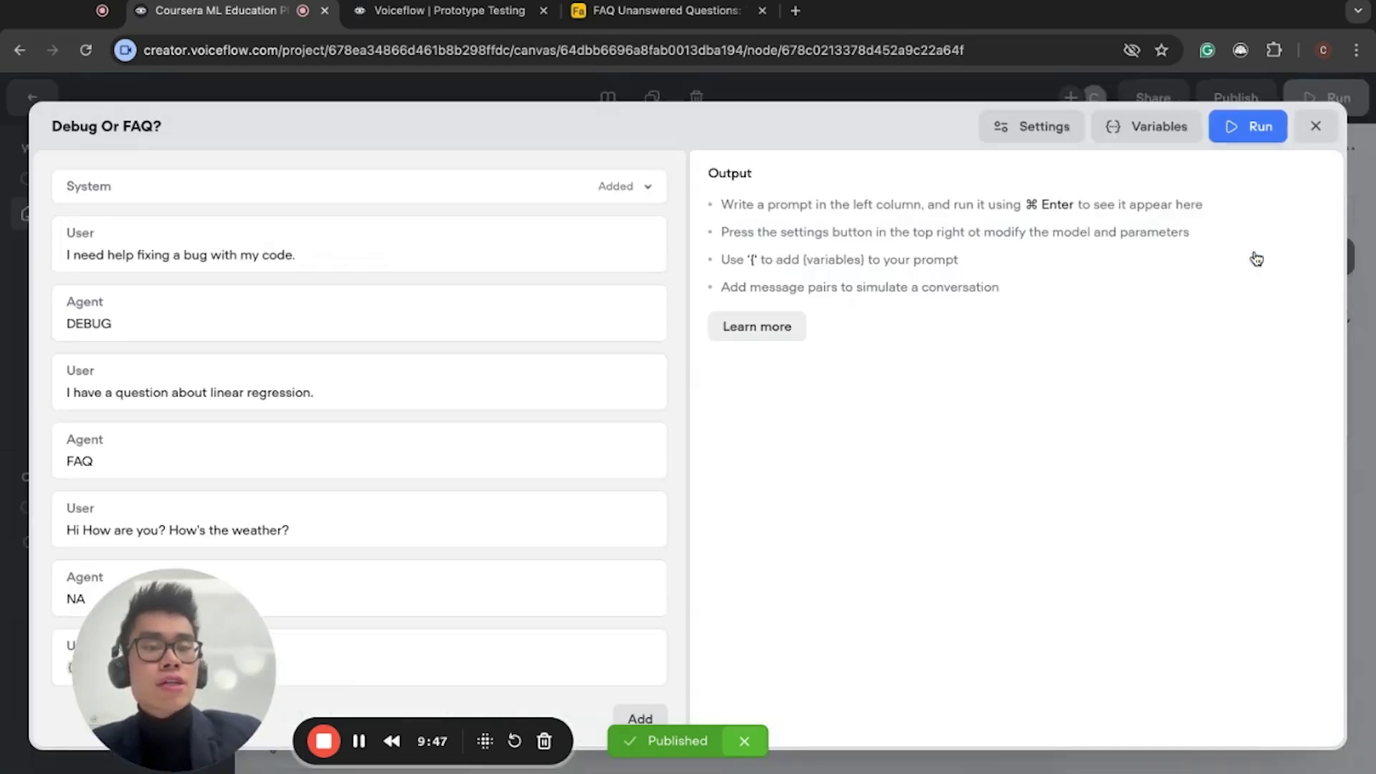
pyautogui.click(1249, 127)
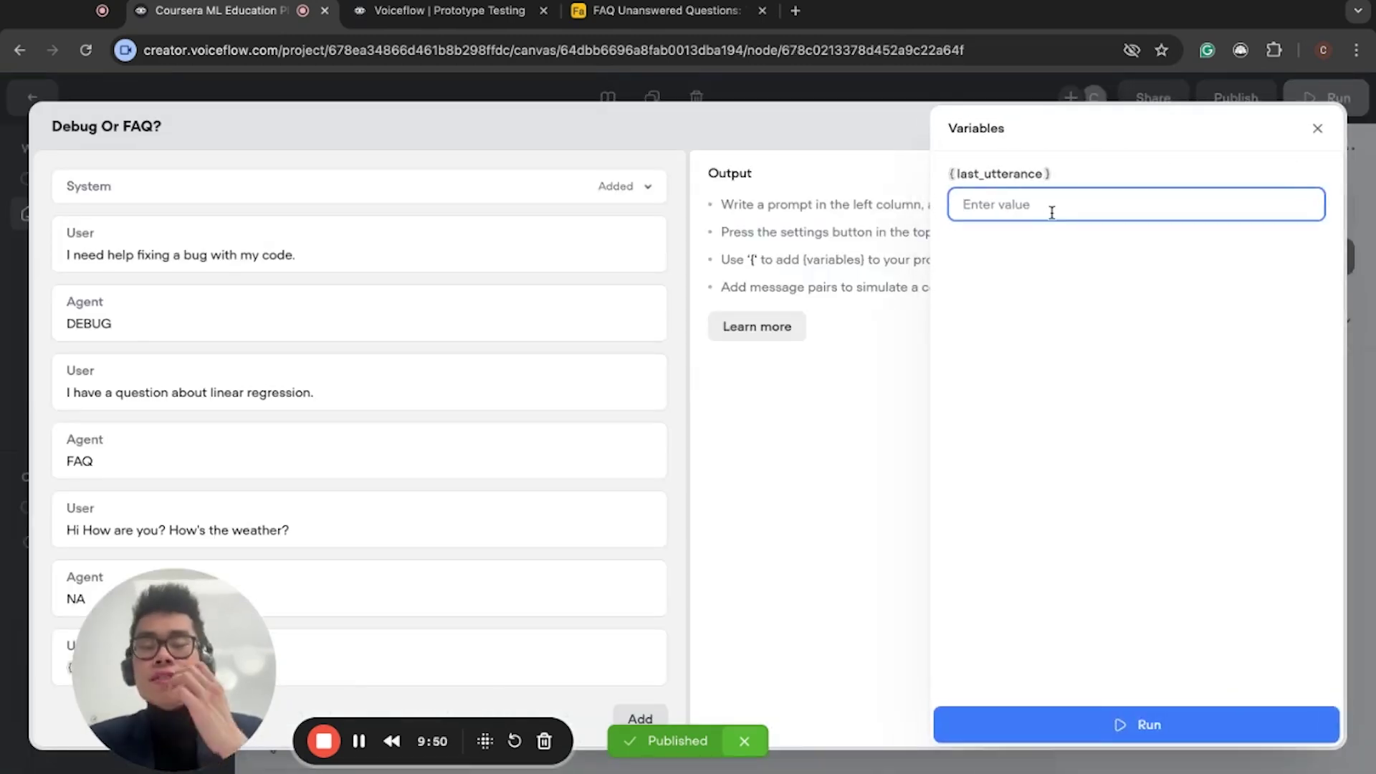
pyautogui.write('I need help with my code')
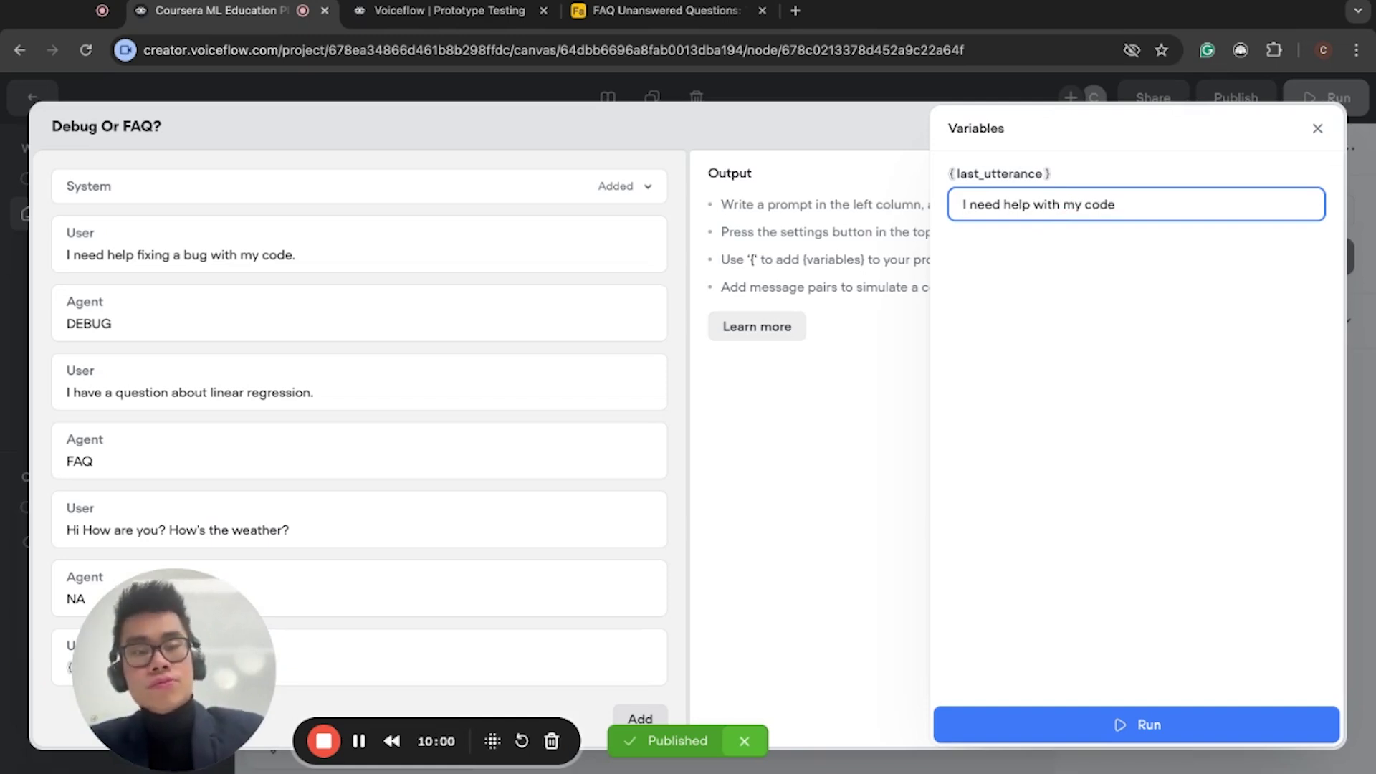
pyautogui.click(1172, 711)
pyautogui.moveTo(776, 217); pyautogui.dragTo(1058, 253)
pyautogui.click(1316, 126)
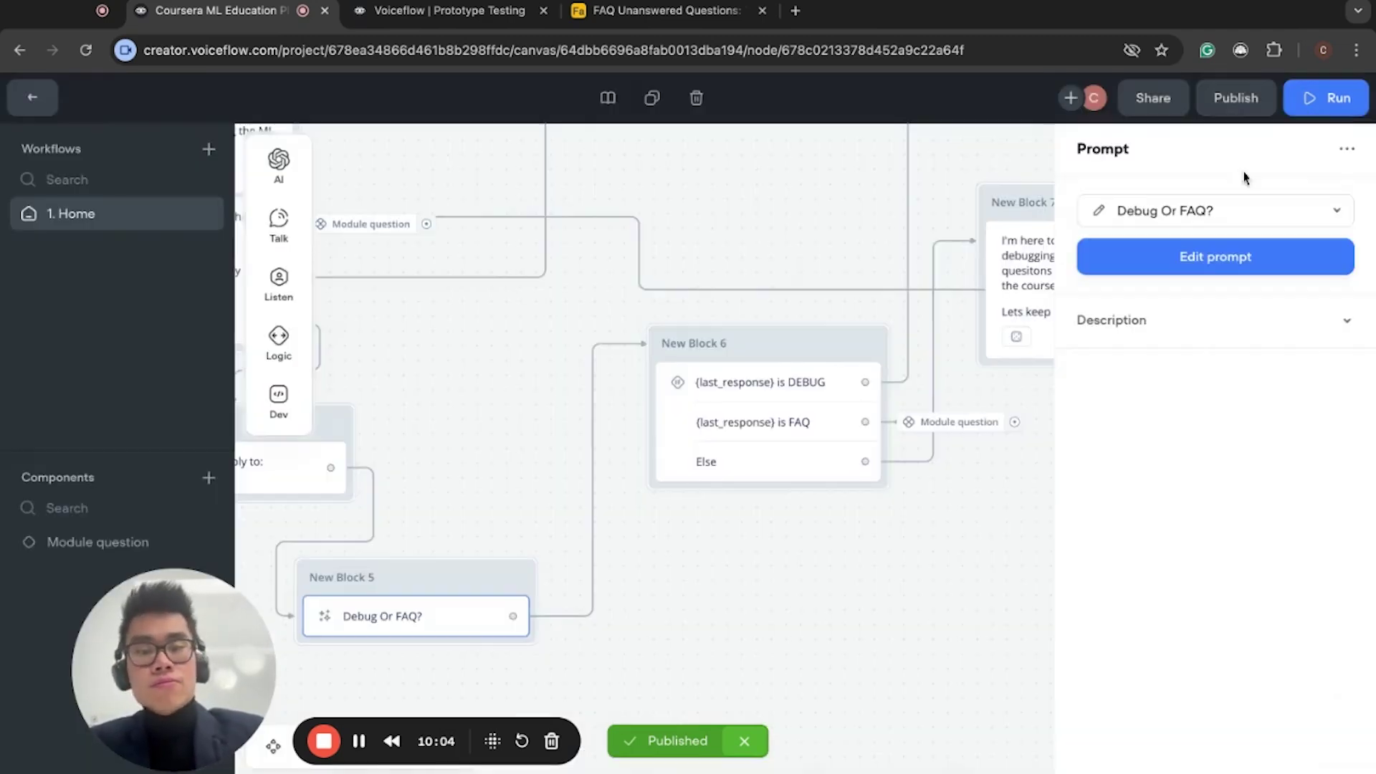
# Examine the DEBUG, FAQ and Else paths of New Block 6's condition and trace where each one leads
pyautogui.click(761, 572)
pyautogui.click(706, 378)
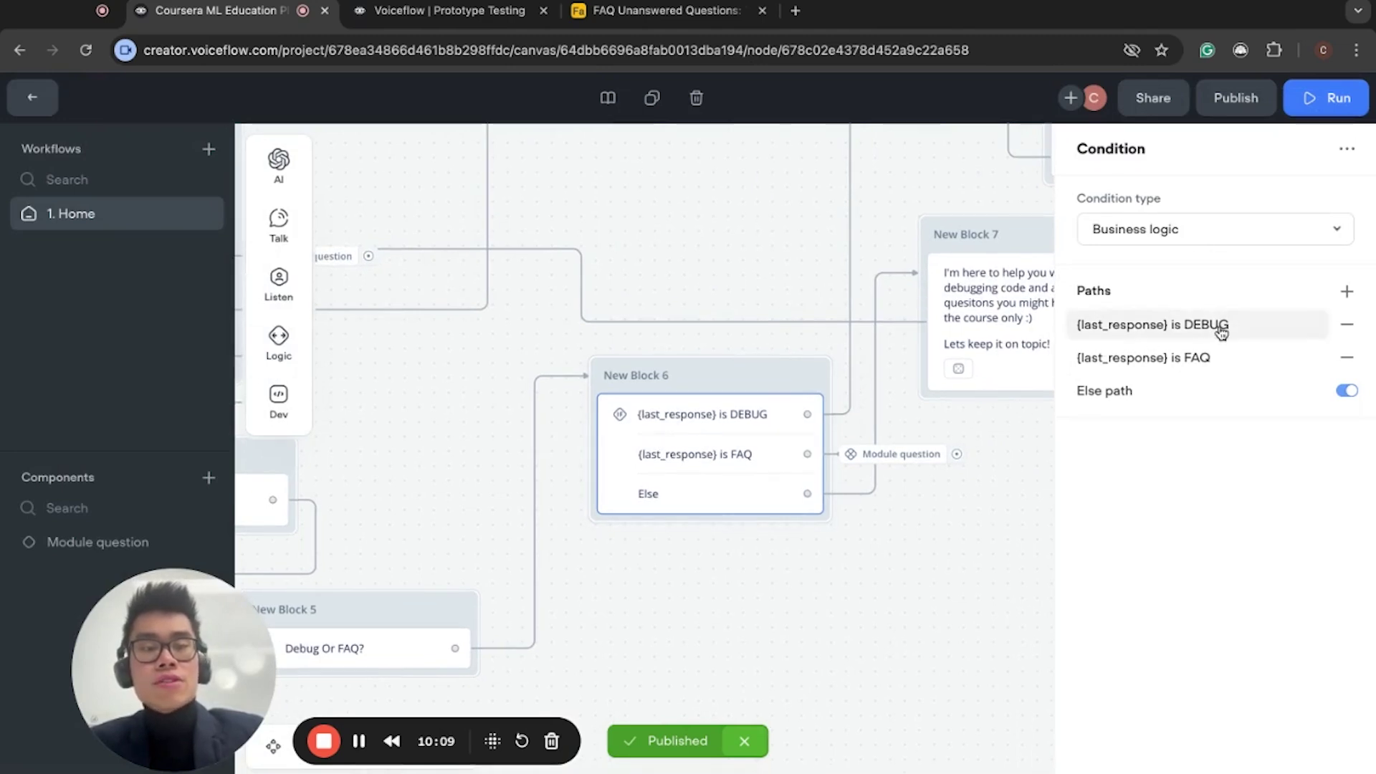
pyautogui.hscroll(1, 765, 443)
pyautogui.scroll(1, 765, 444)
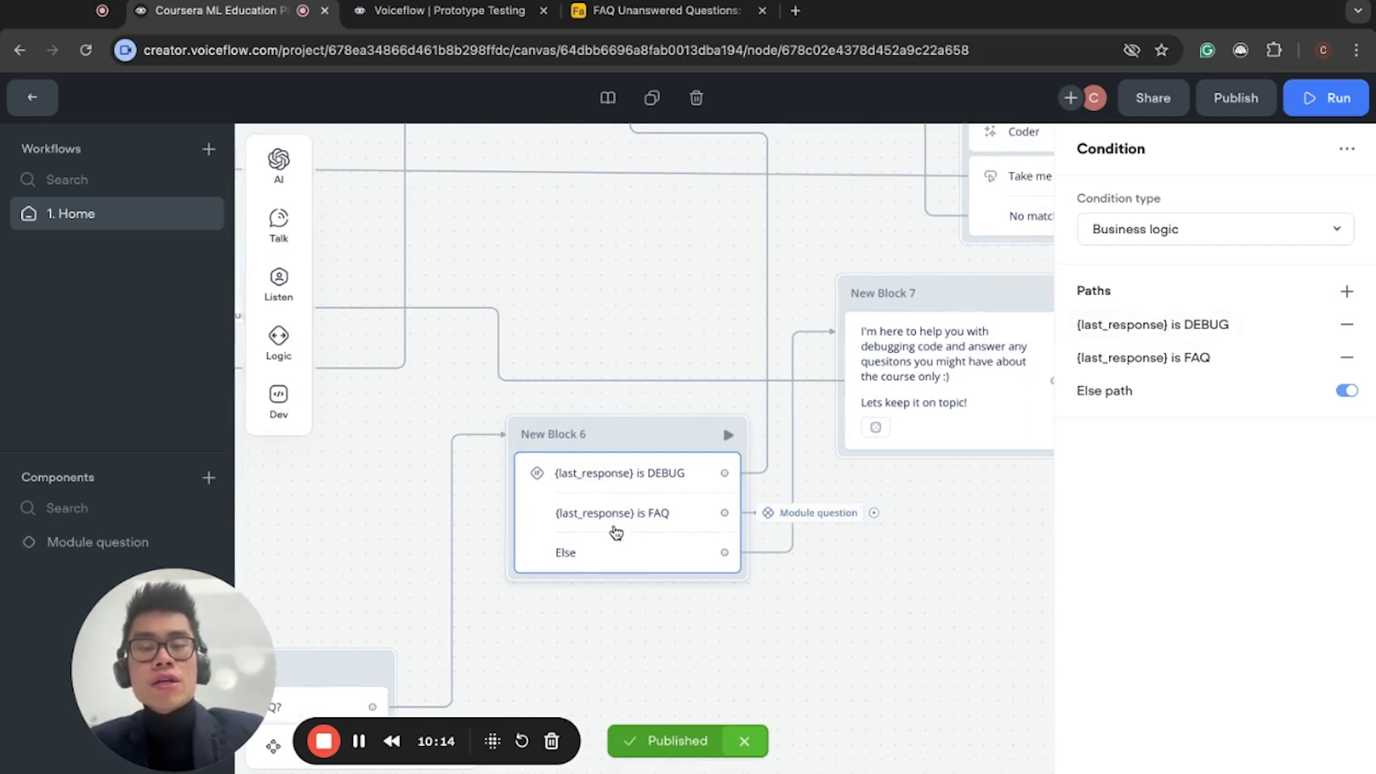
pyautogui.scroll(-3, 652, 528)
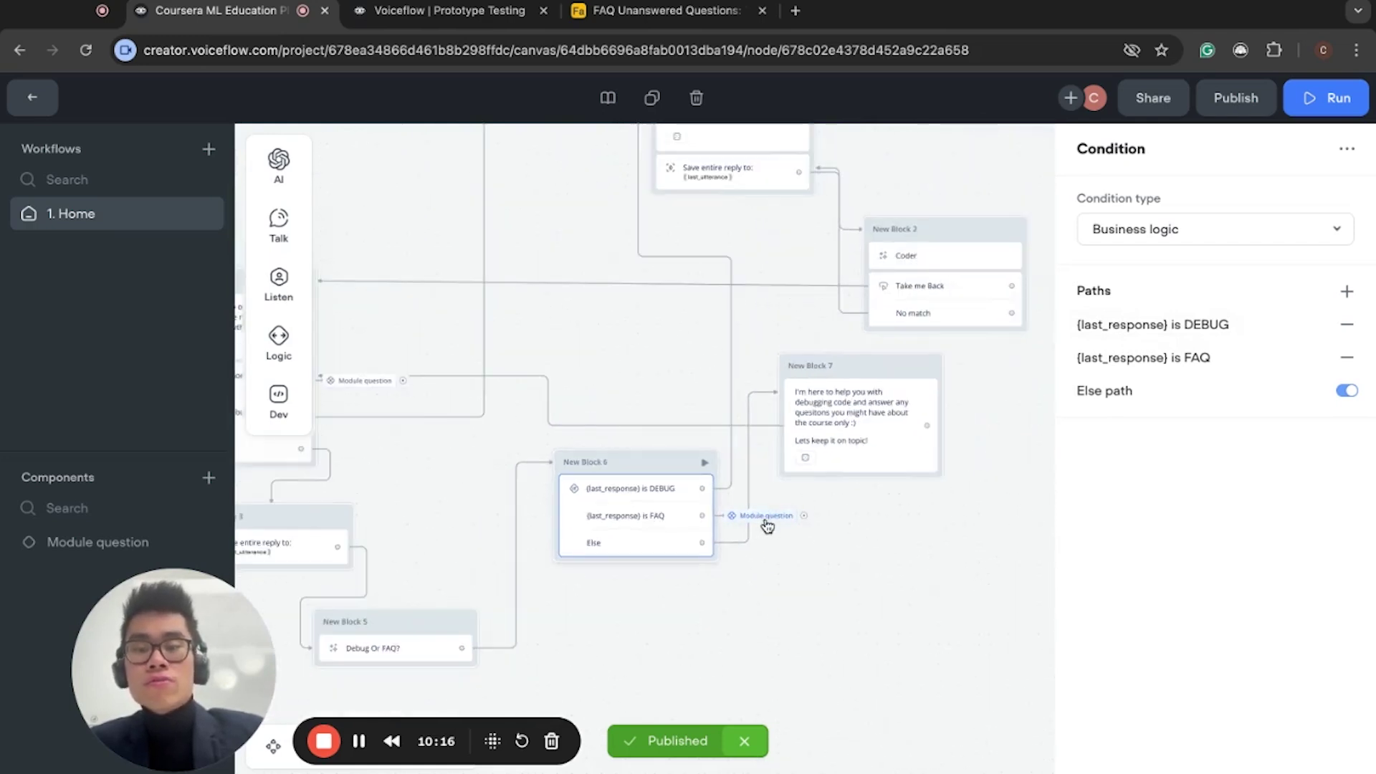
pyautogui.scroll(3, 759, 523)
pyautogui.scroll(-3, 724, 536)
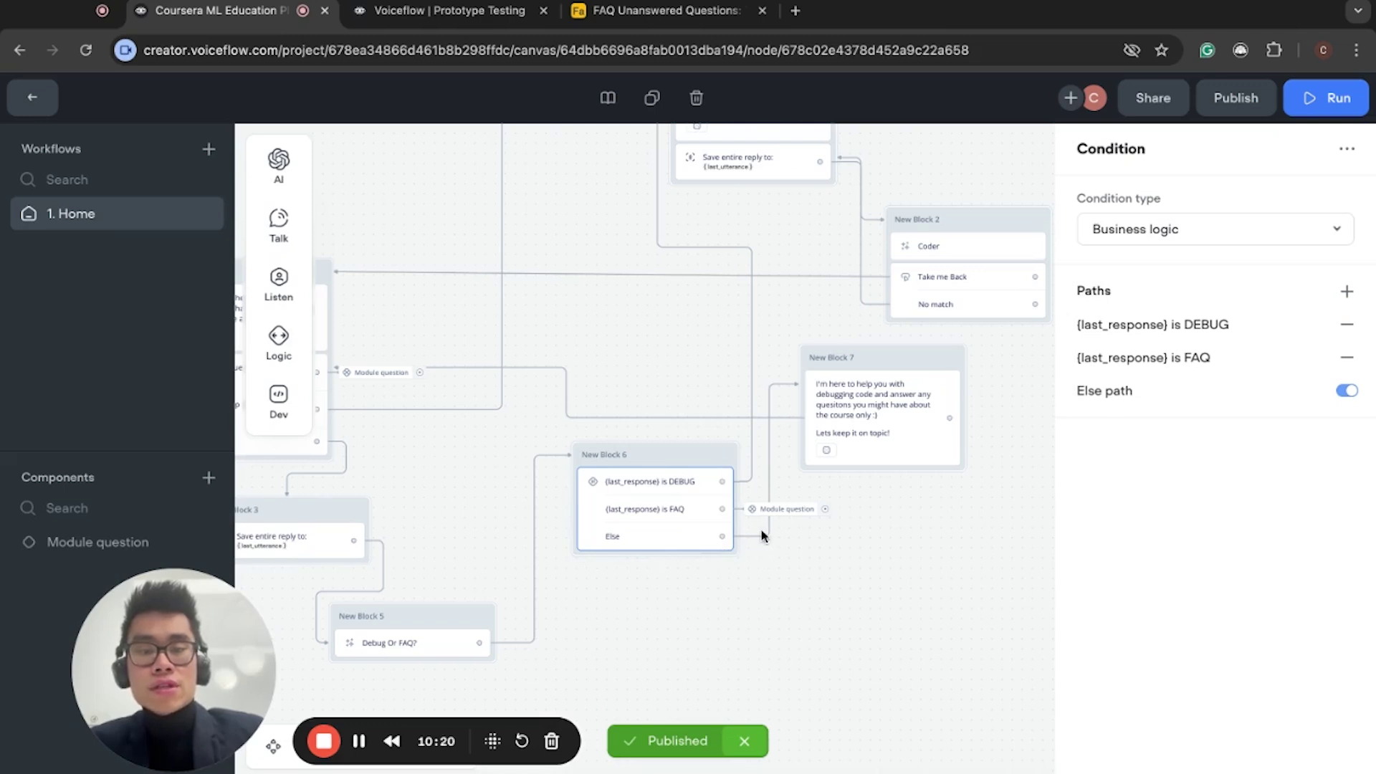
# Open the off-topic message in New Block 7 and read its main text
pyautogui.click(887, 371)
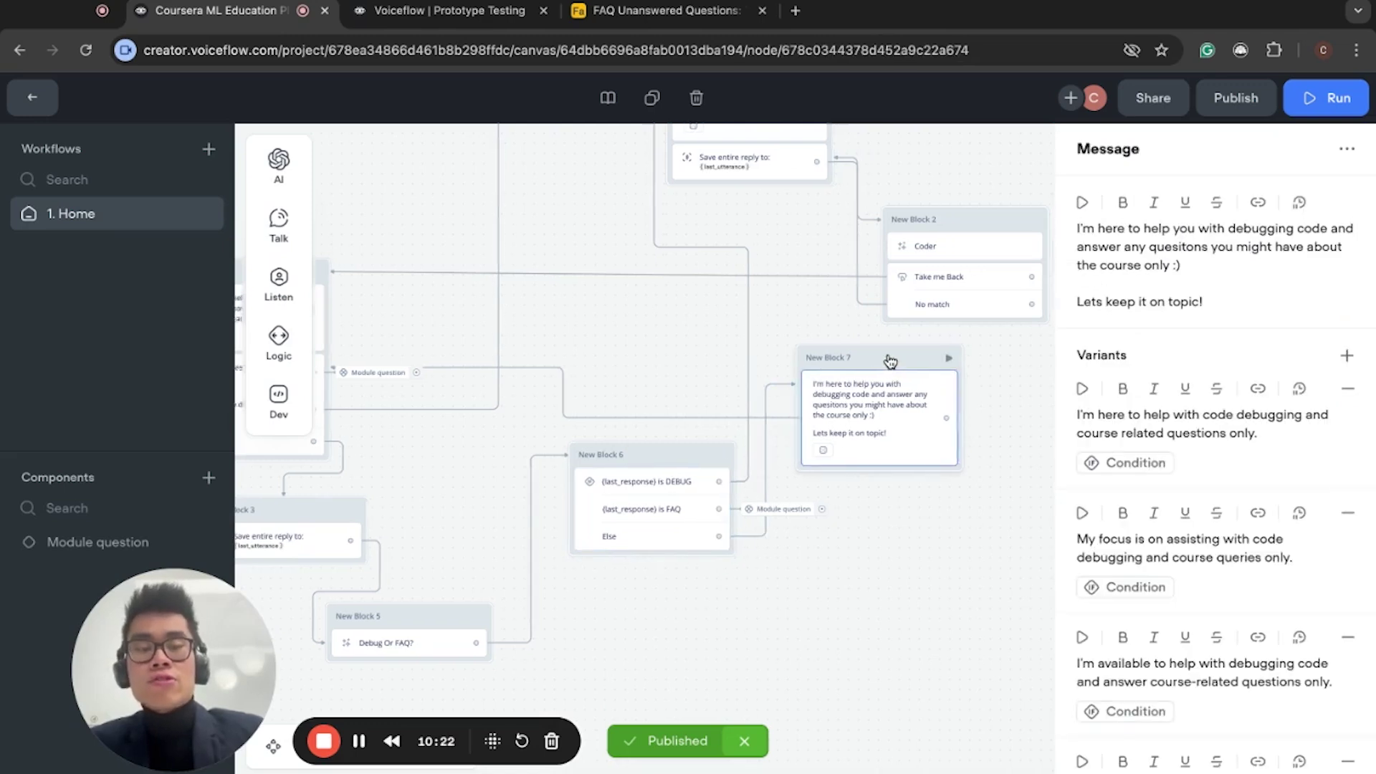
pyautogui.moveTo(1184, 246); pyautogui.dragTo(1220, 265)
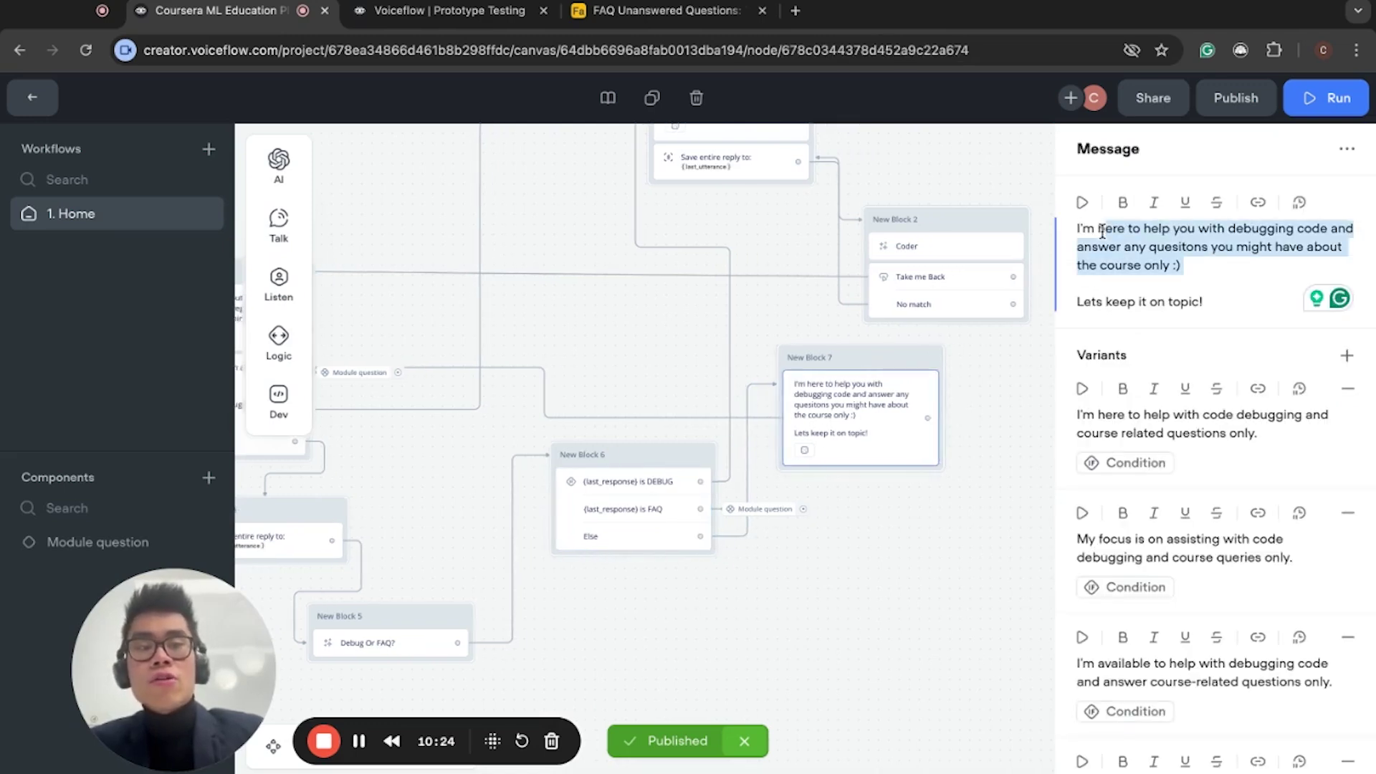
pyautogui.click(1220, 265)
pyautogui.moveTo(1219, 265); pyautogui.dragTo(1213, 302)
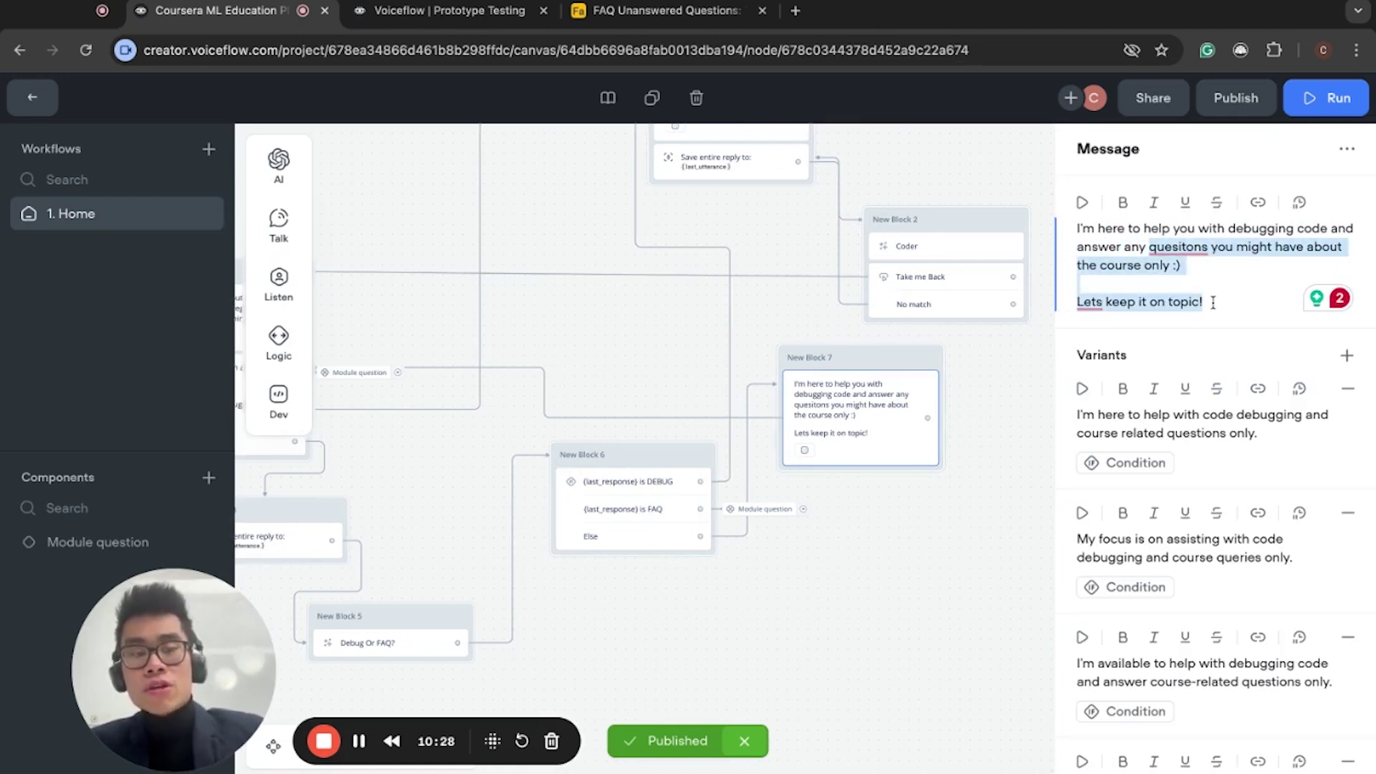
pyautogui.click(1212, 301)
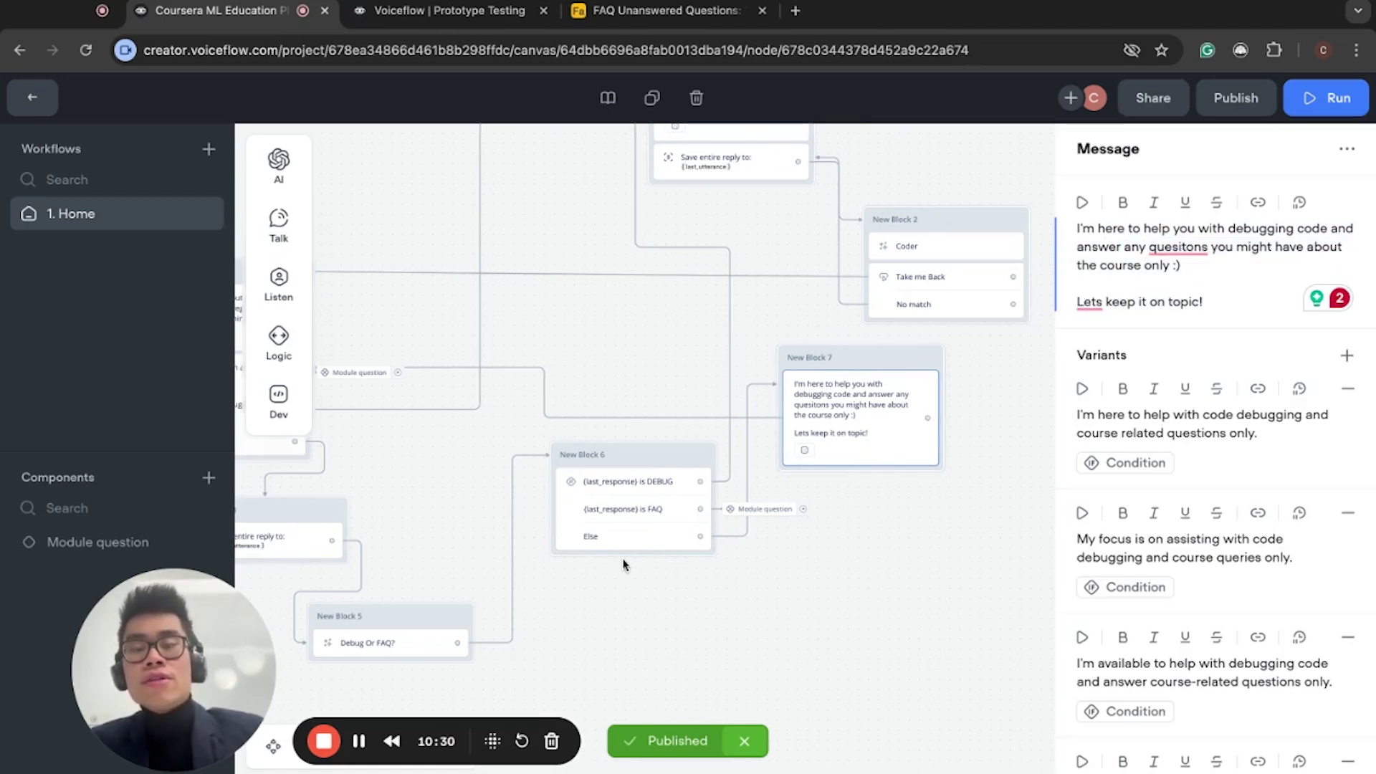
# Inspect the condition in New Block 6 and trace how its paths connect to New Block 7 and Debug Code Start
pyautogui.hscroll(-4, 624, 565)
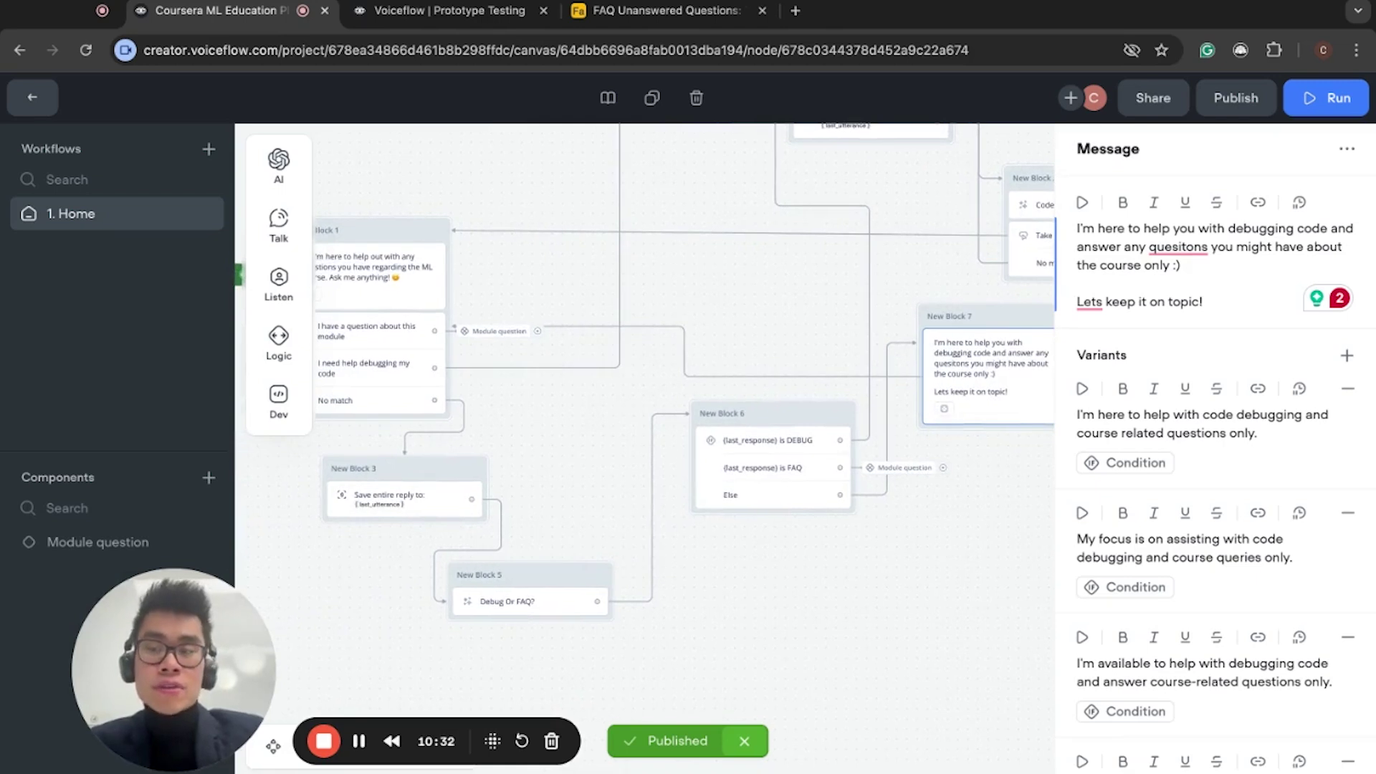
pyautogui.hscroll(3, 624, 565)
pyautogui.scroll(1, 623, 566)
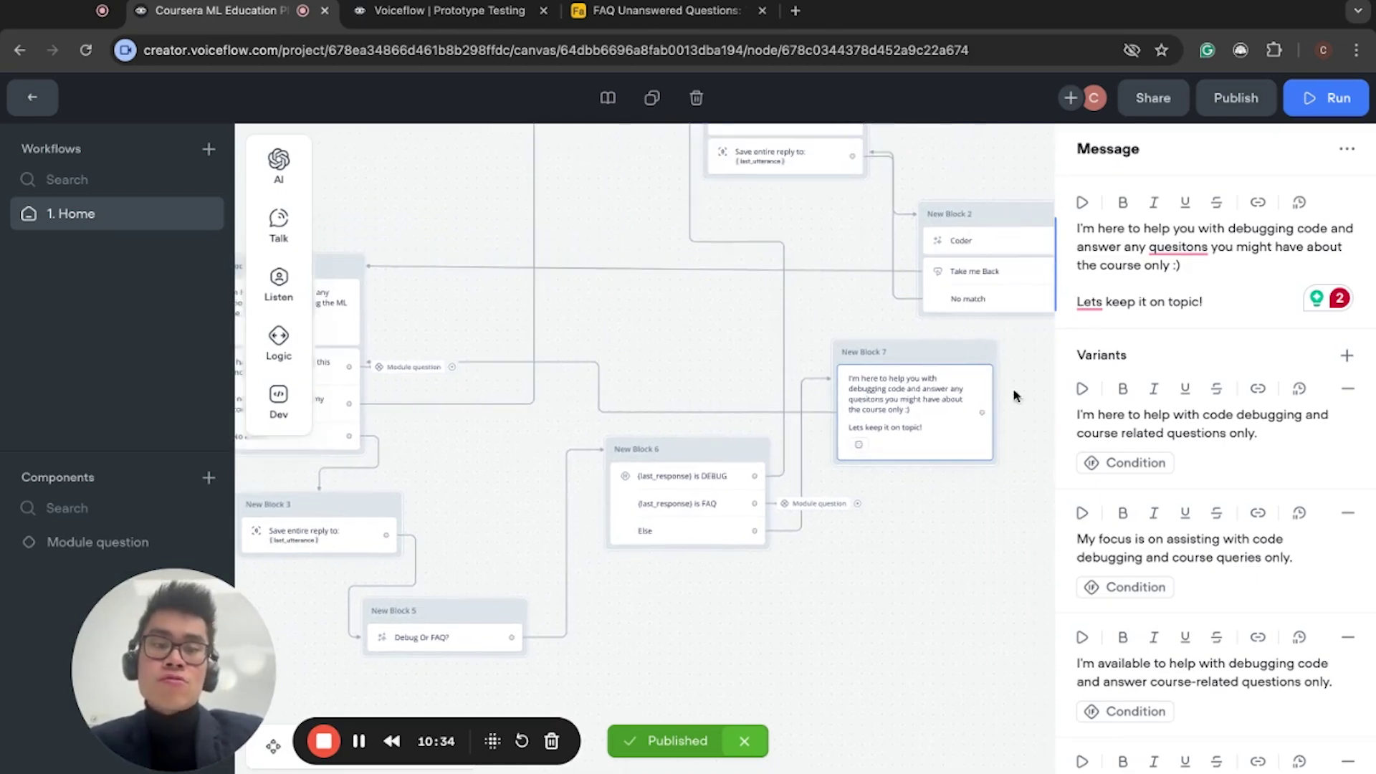
pyautogui.scroll(3, 660, 523)
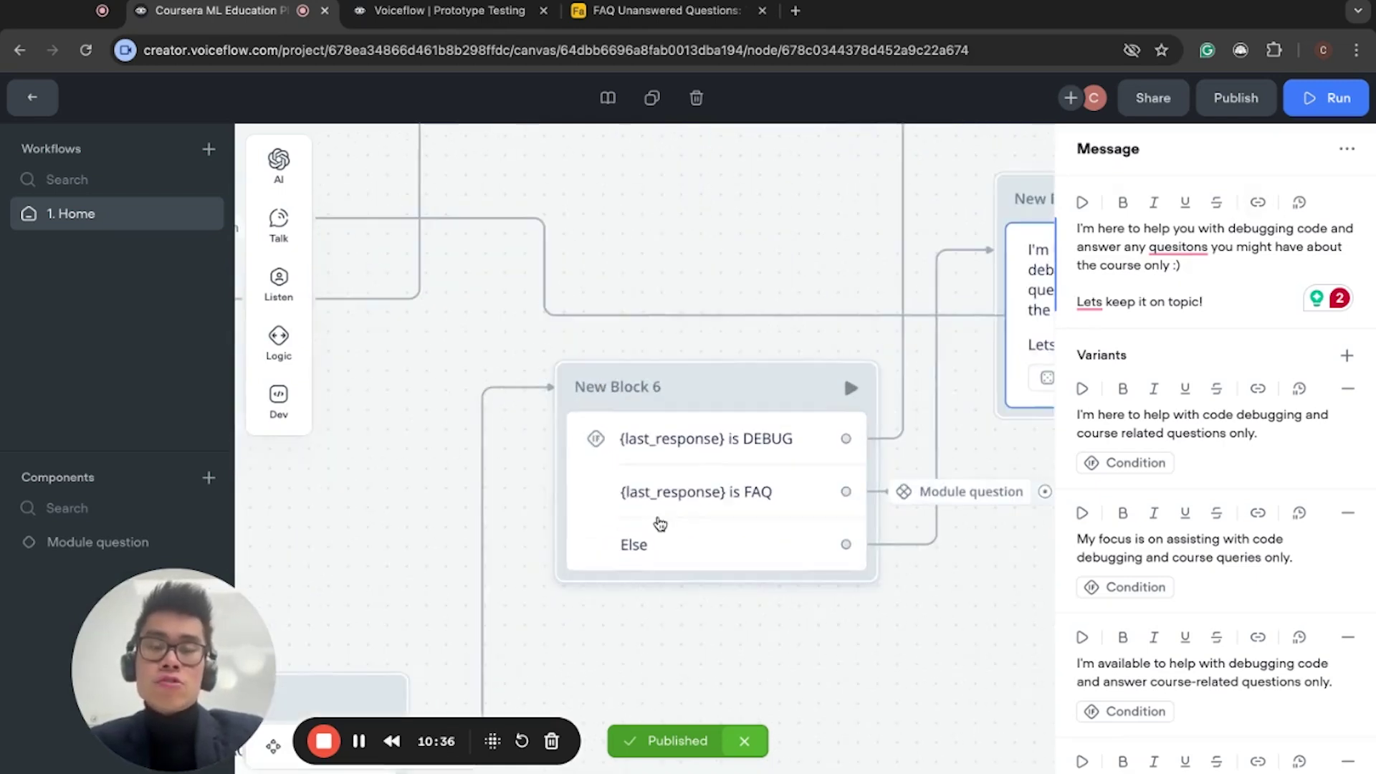
pyautogui.click(776, 482)
pyautogui.scroll(-5, 776, 484)
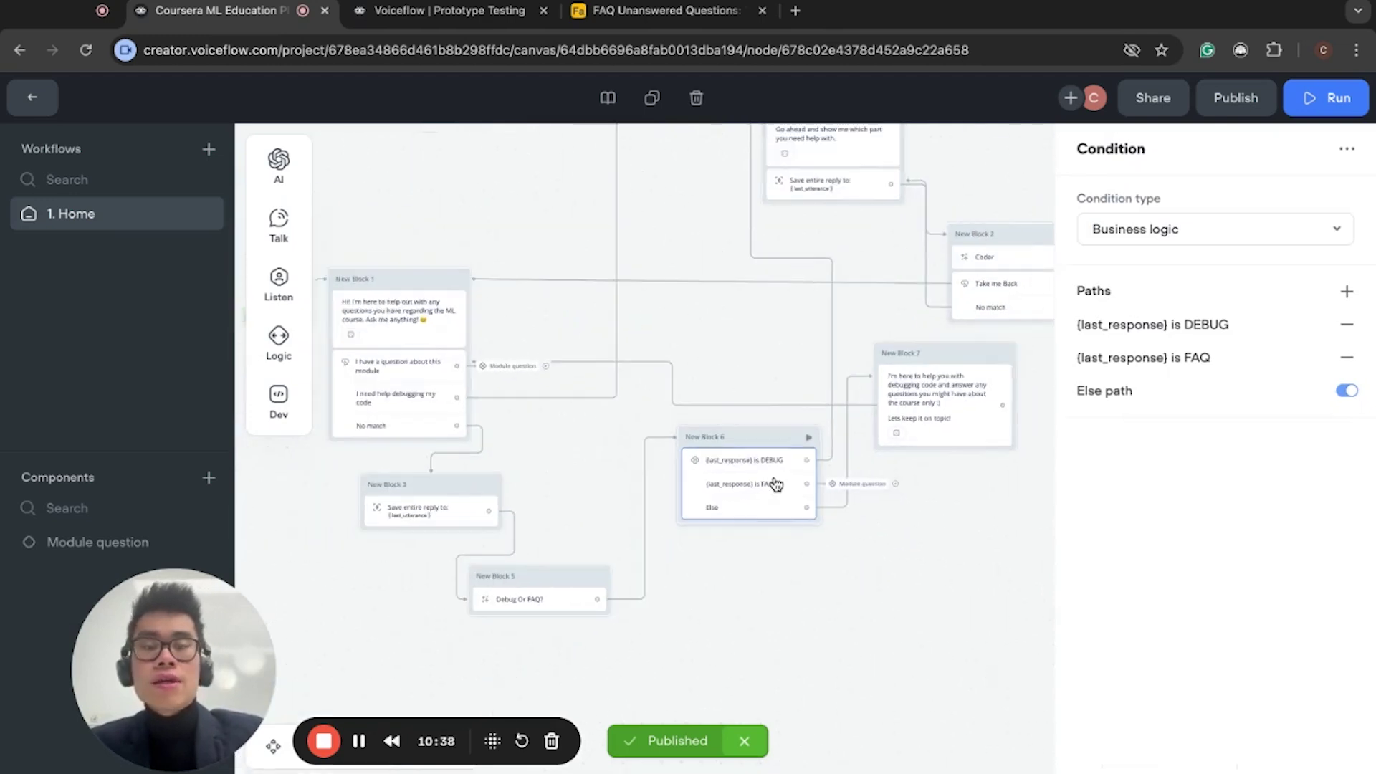
pyautogui.scroll(5, 731, 466)
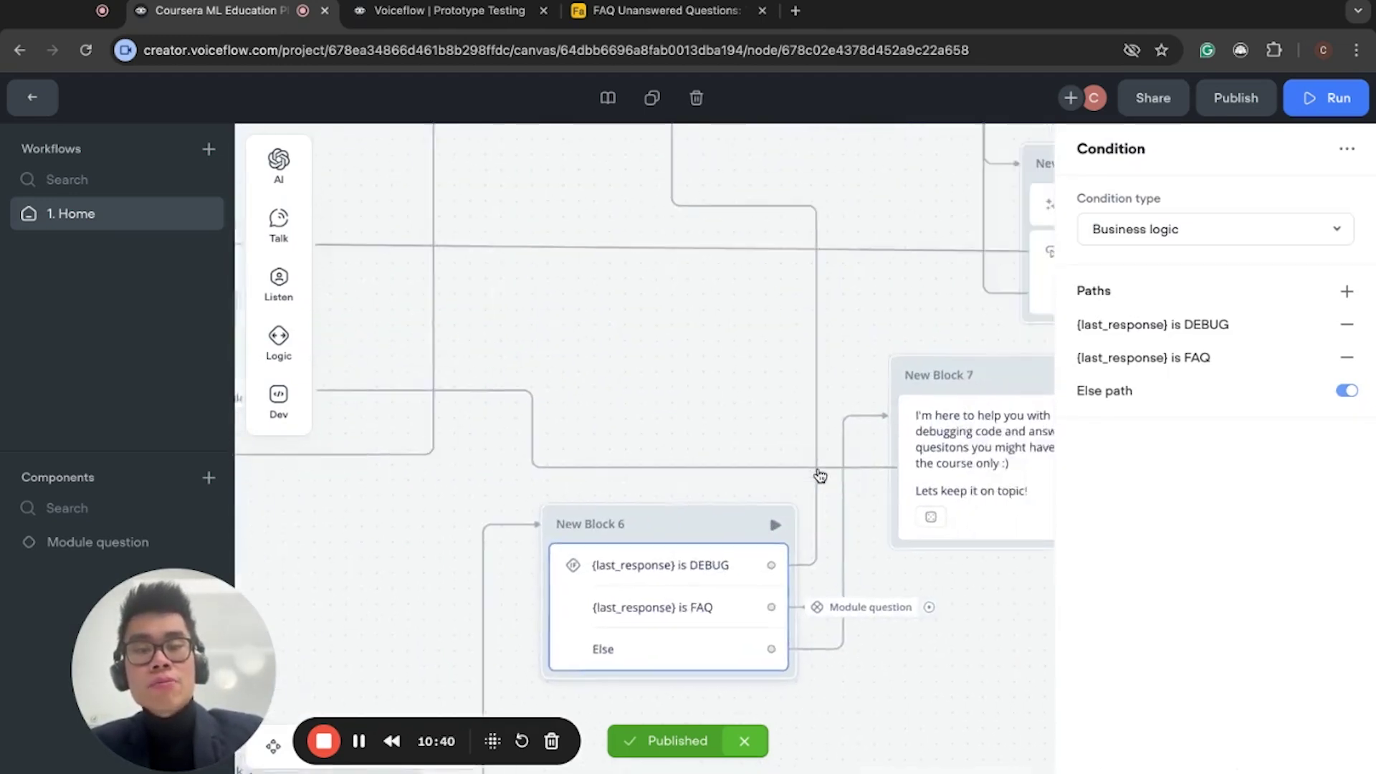
pyautogui.scroll(-5, 770, 555)
pyautogui.scroll(3, 772, 555)
pyautogui.hscroll(3, 839, 489)
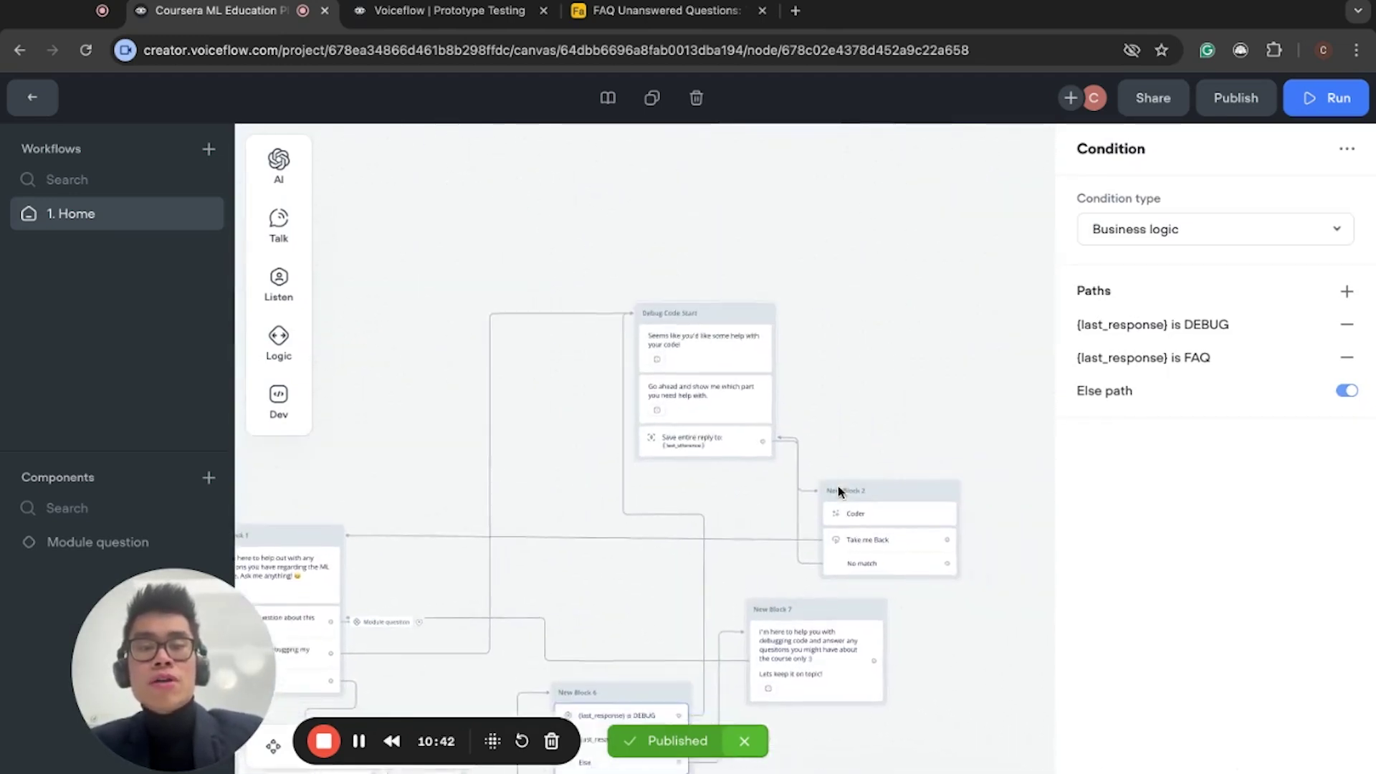
# View the buttons step of New Block 1 with its module question, debugging and No match options
pyautogui.click(881, 378)
pyautogui.scroll(-2, 881, 380)
pyautogui.hscroll(-4, 881, 380)
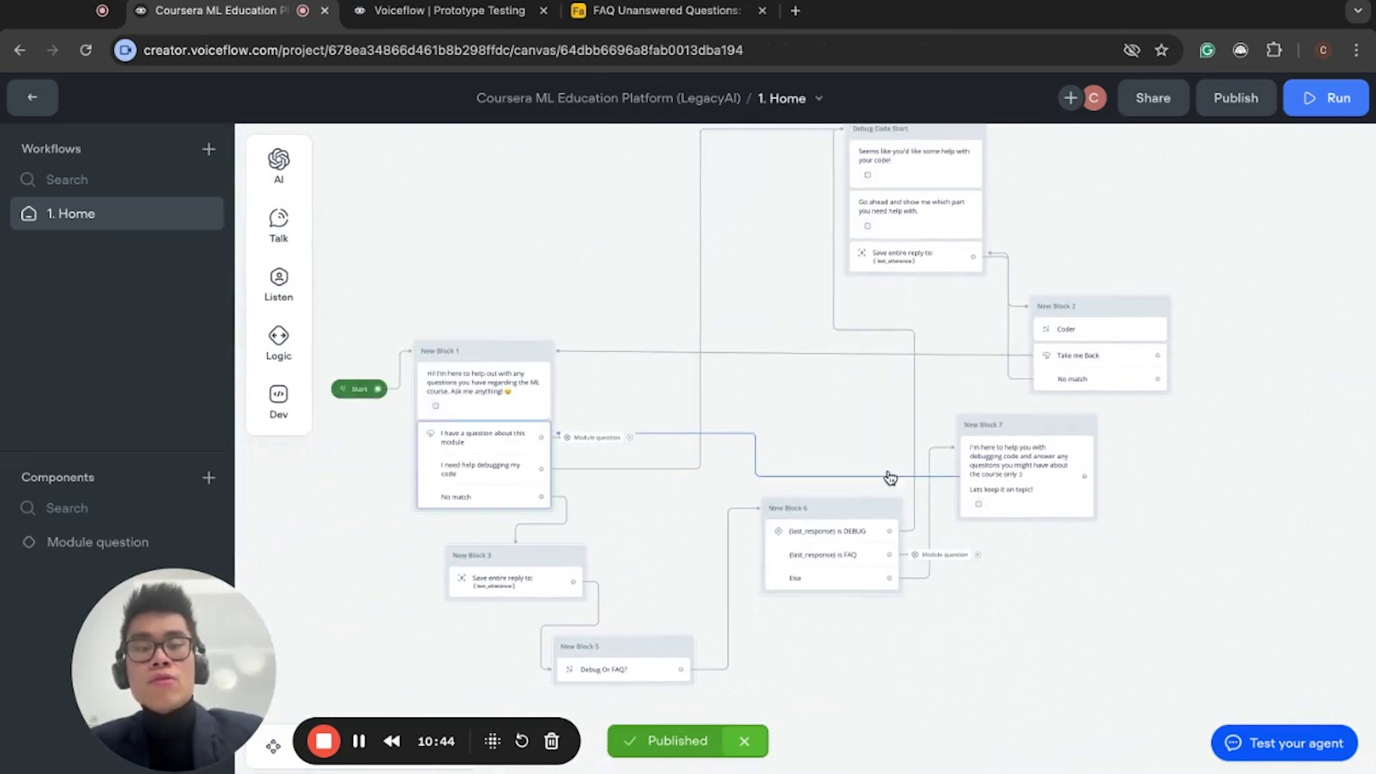
pyautogui.scroll(5, 509, 462)
pyautogui.hscroll(-2, 509, 462)
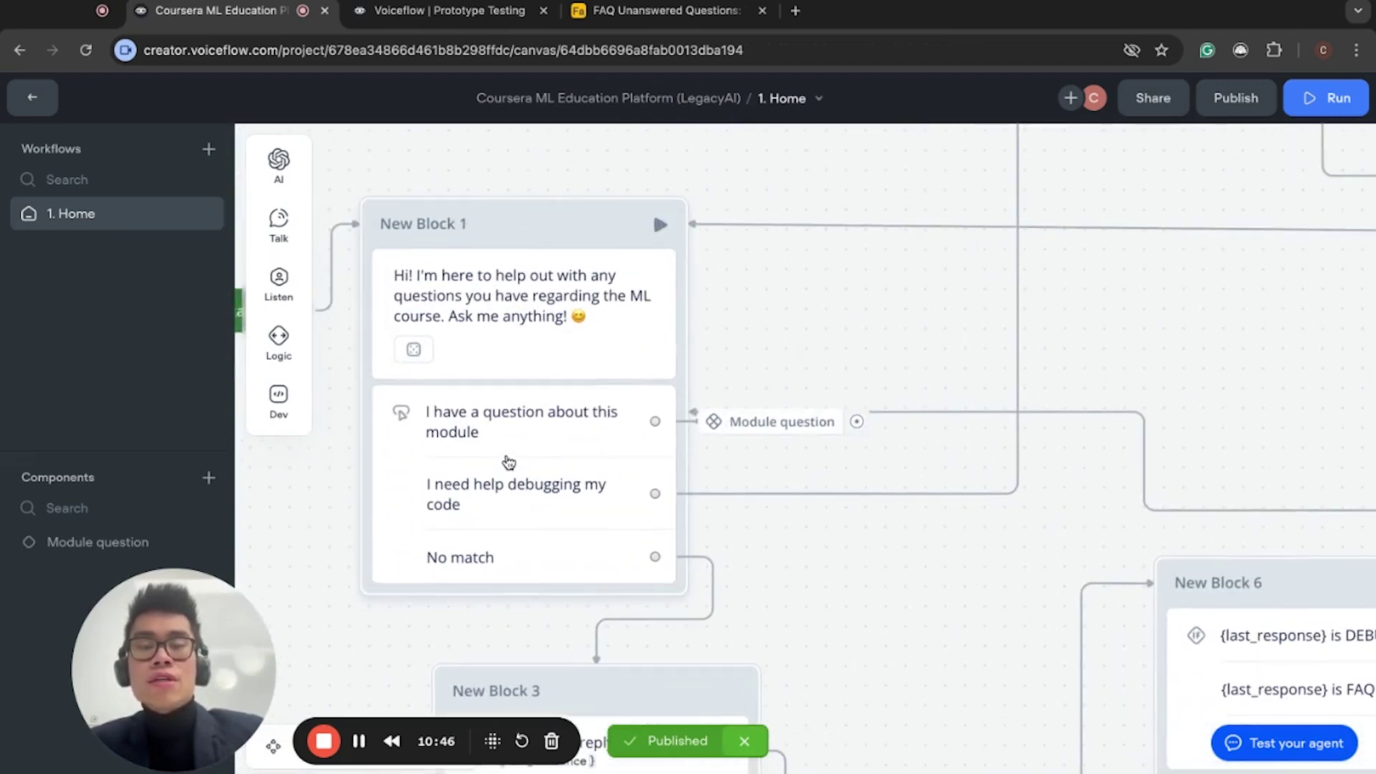
pyautogui.click(510, 438)
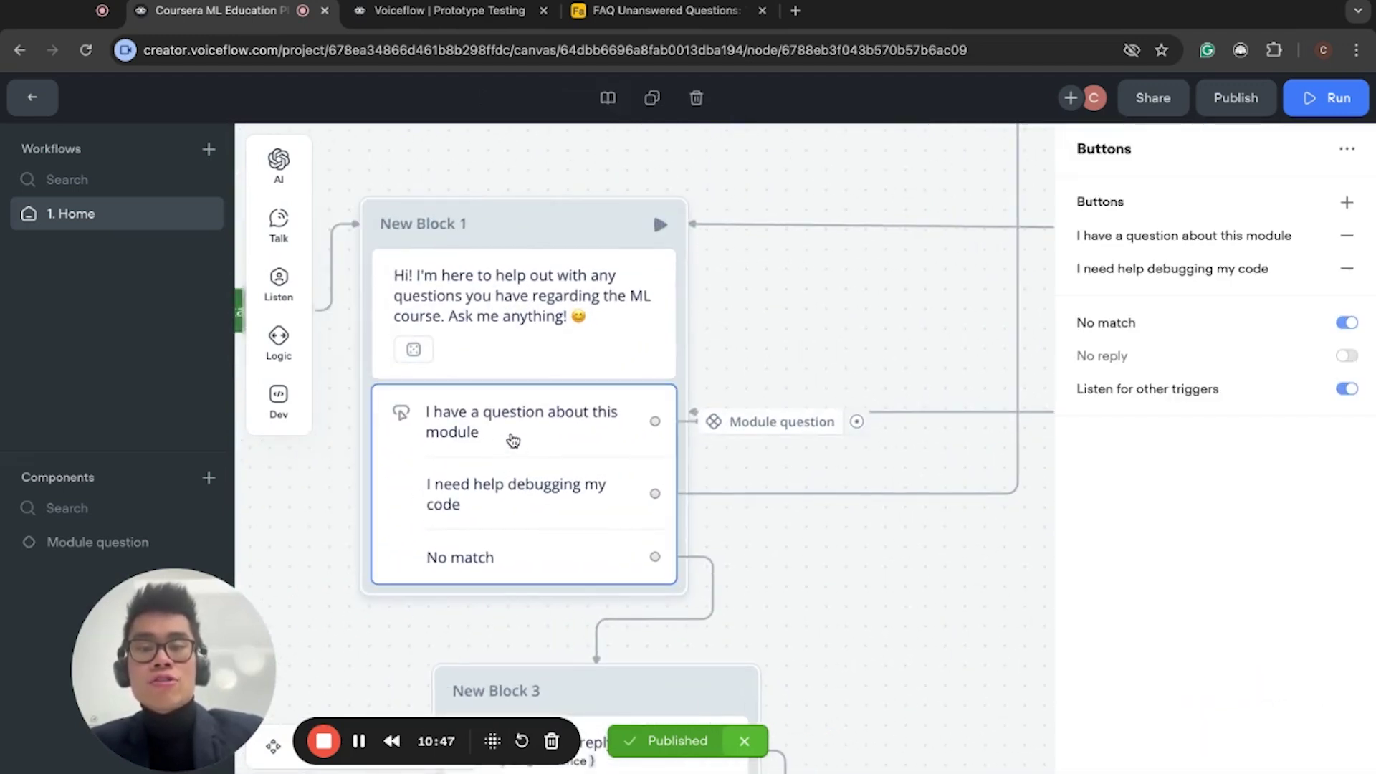
# Start a new test run of the agent and choose "I need help debugging my code" as the reply
pyautogui.click(1325, 97)
pyautogui.click(1170, 486)
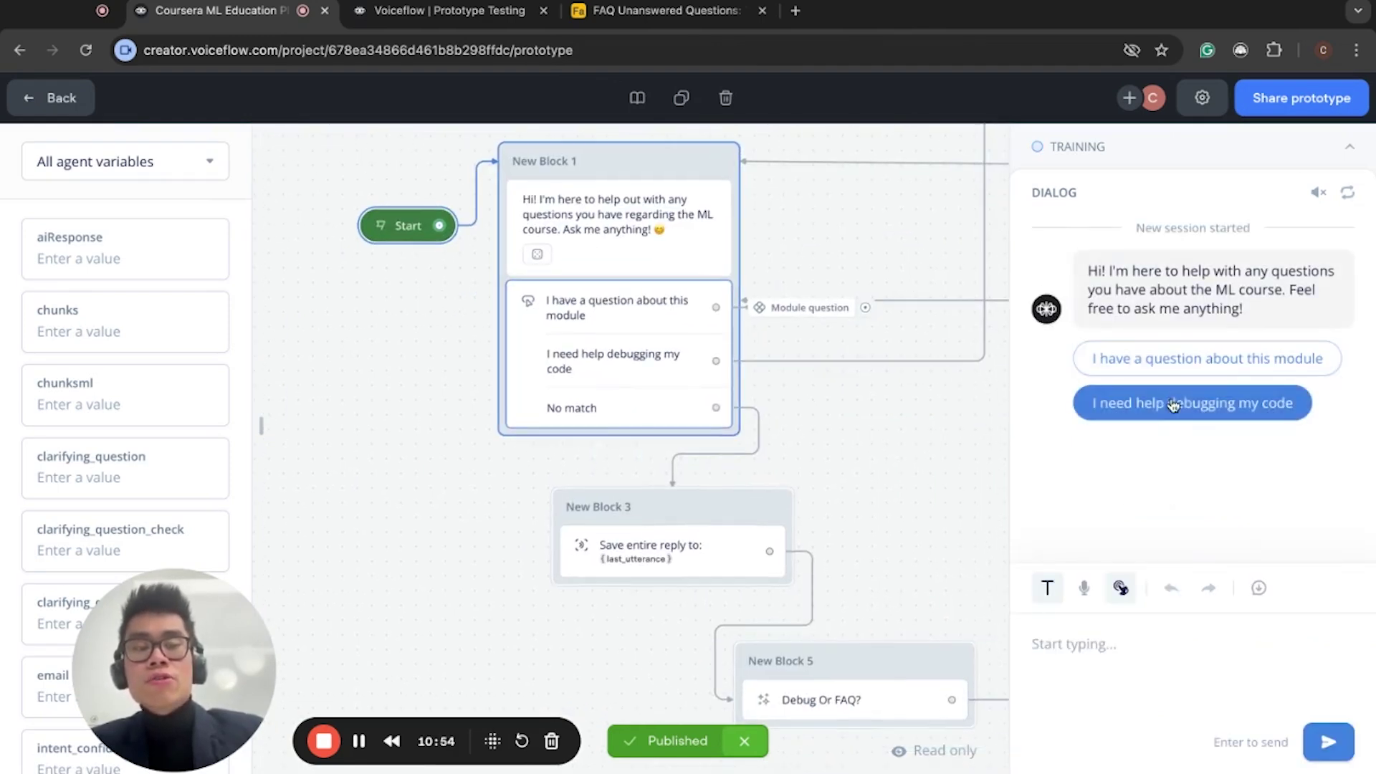
pyautogui.hscroll(5, 674, 431)
pyautogui.click(1243, 416)
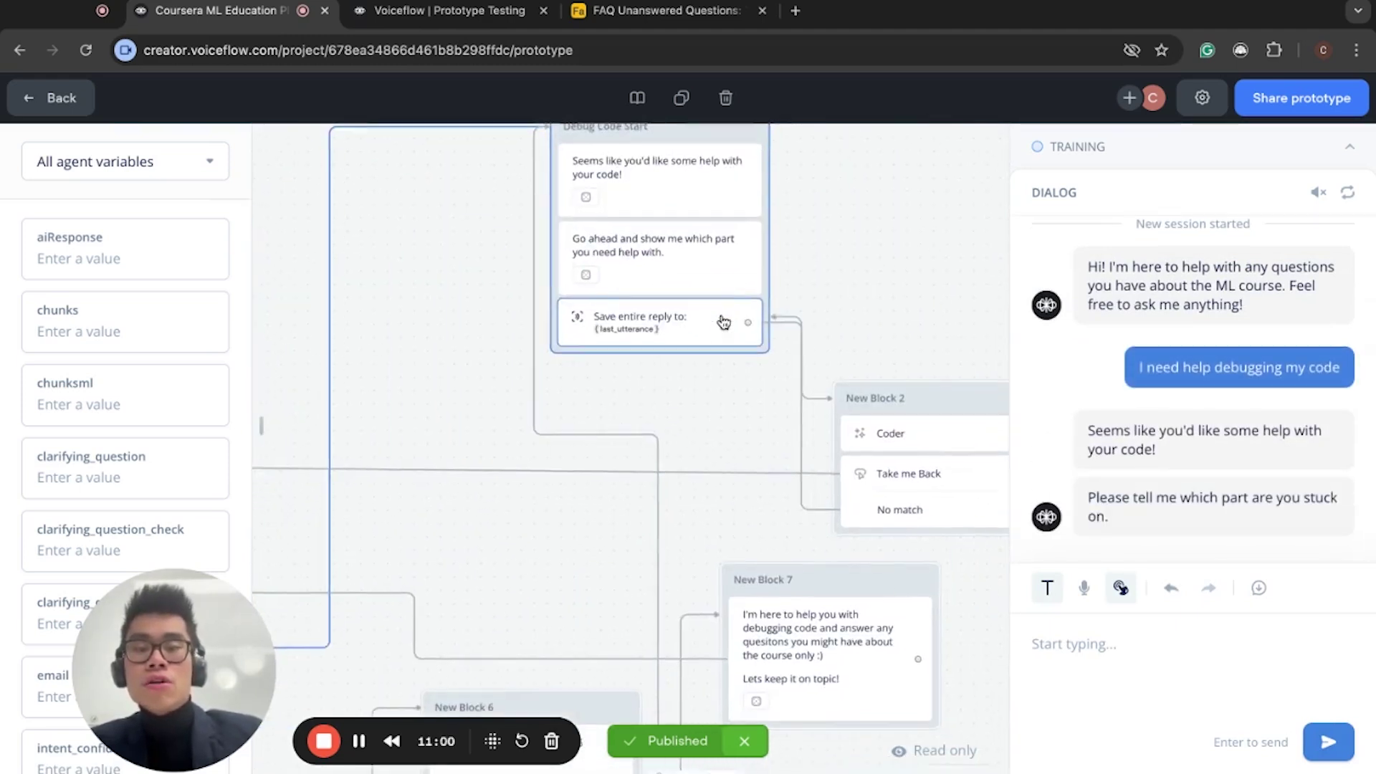
# Compare the test run's path to Debug Code Start with the alternative route through New Block 3, New Block 5 and New Block 6
pyautogui.scroll(-4, 724, 322)
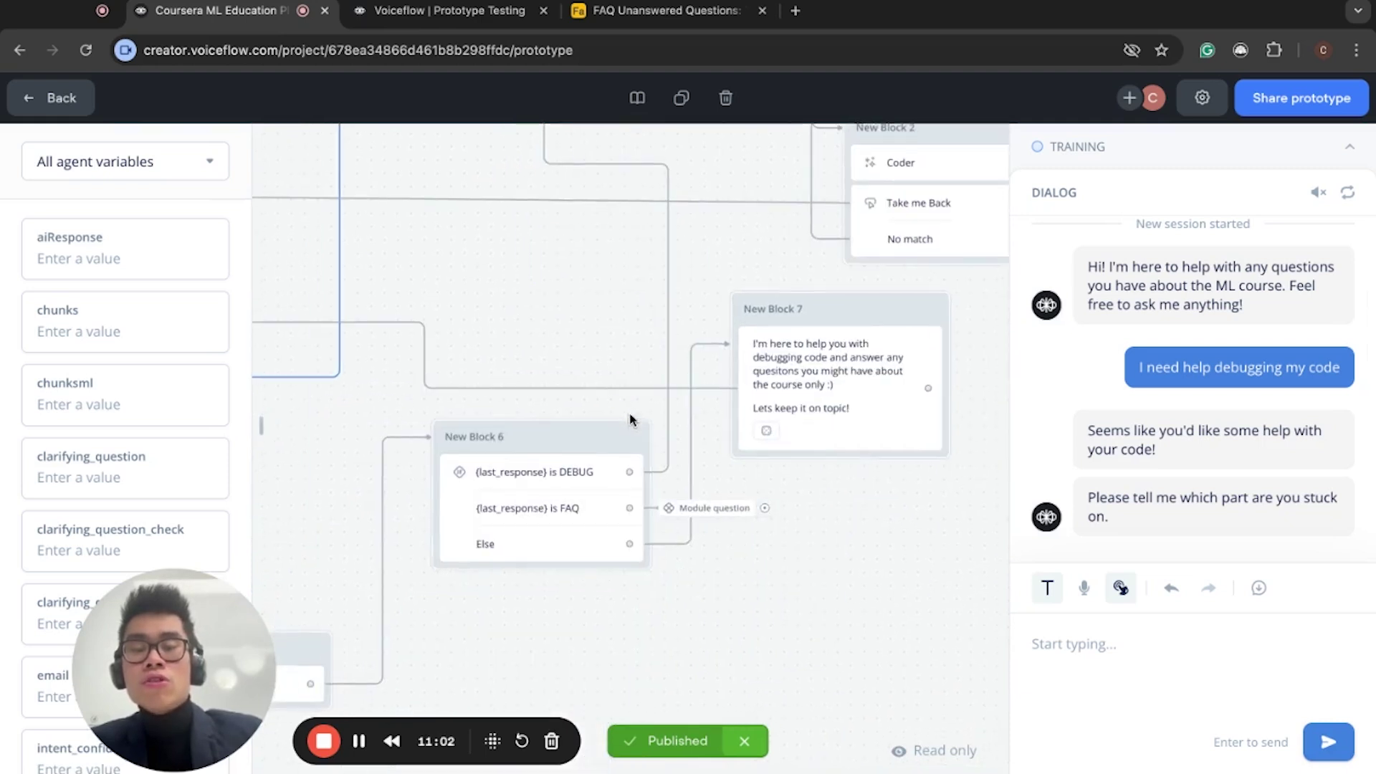
pyautogui.hscroll(-5, 502, 491)
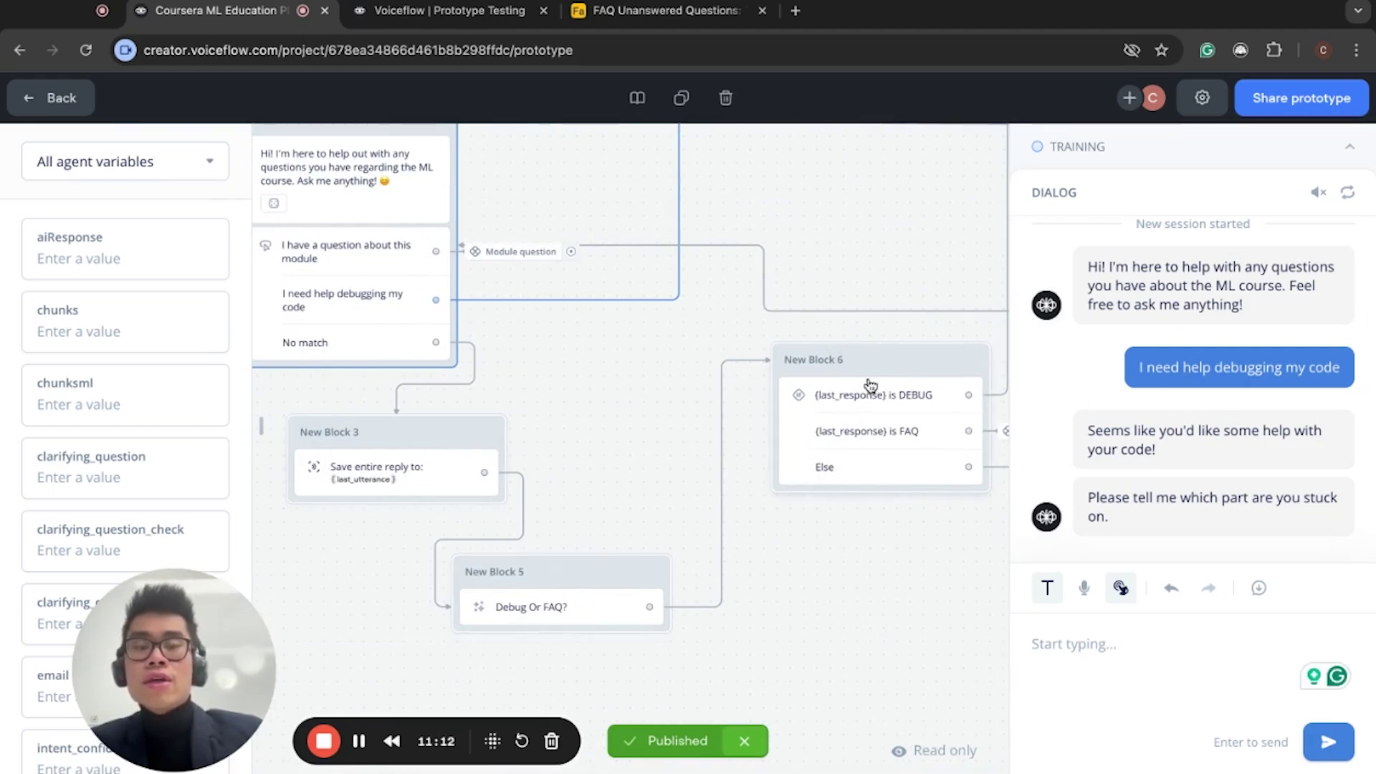
pyautogui.scroll(3, 917, 397)
pyautogui.hscroll(2, 918, 397)
pyautogui.scroll(-3, 917, 397)
pyautogui.scroll(3, 917, 397)
pyautogui.hscroll(3, 917, 397)
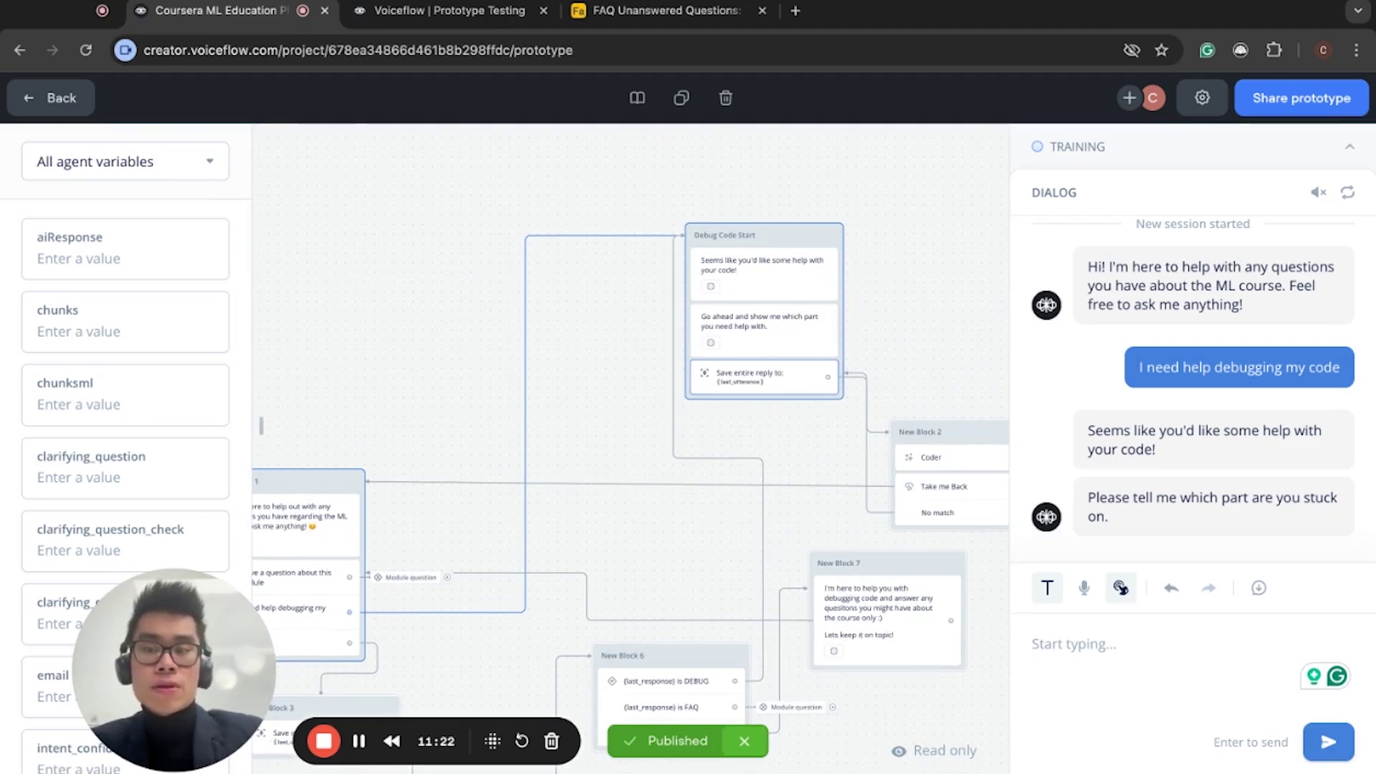
# Return to the workflow editor and view the "Go ahead and show me which part you need help with." message in Debug Code Start
pyautogui.click(764, 274)
pyautogui.click(772, 328)
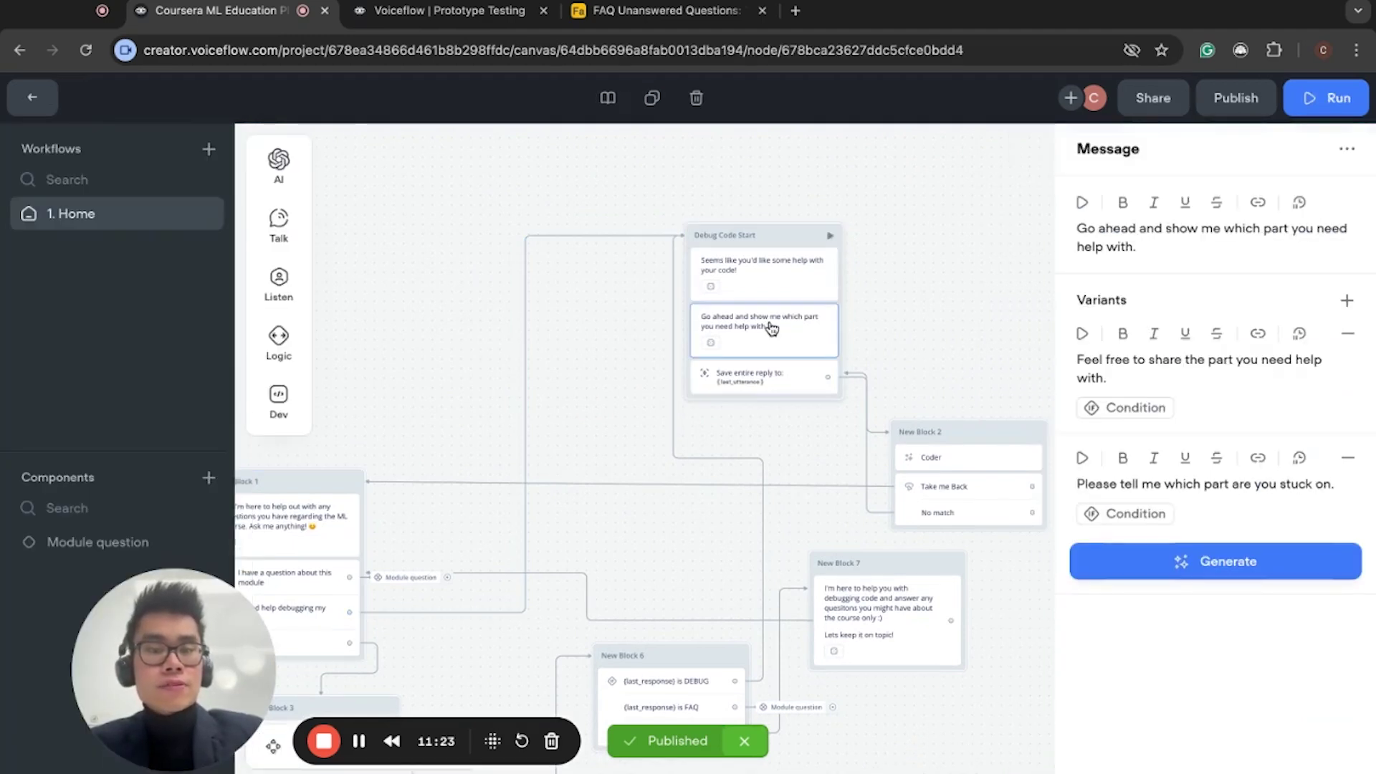
pyautogui.click(788, 378)
pyautogui.scroll(5, 837, 347)
pyautogui.click(830, 349)
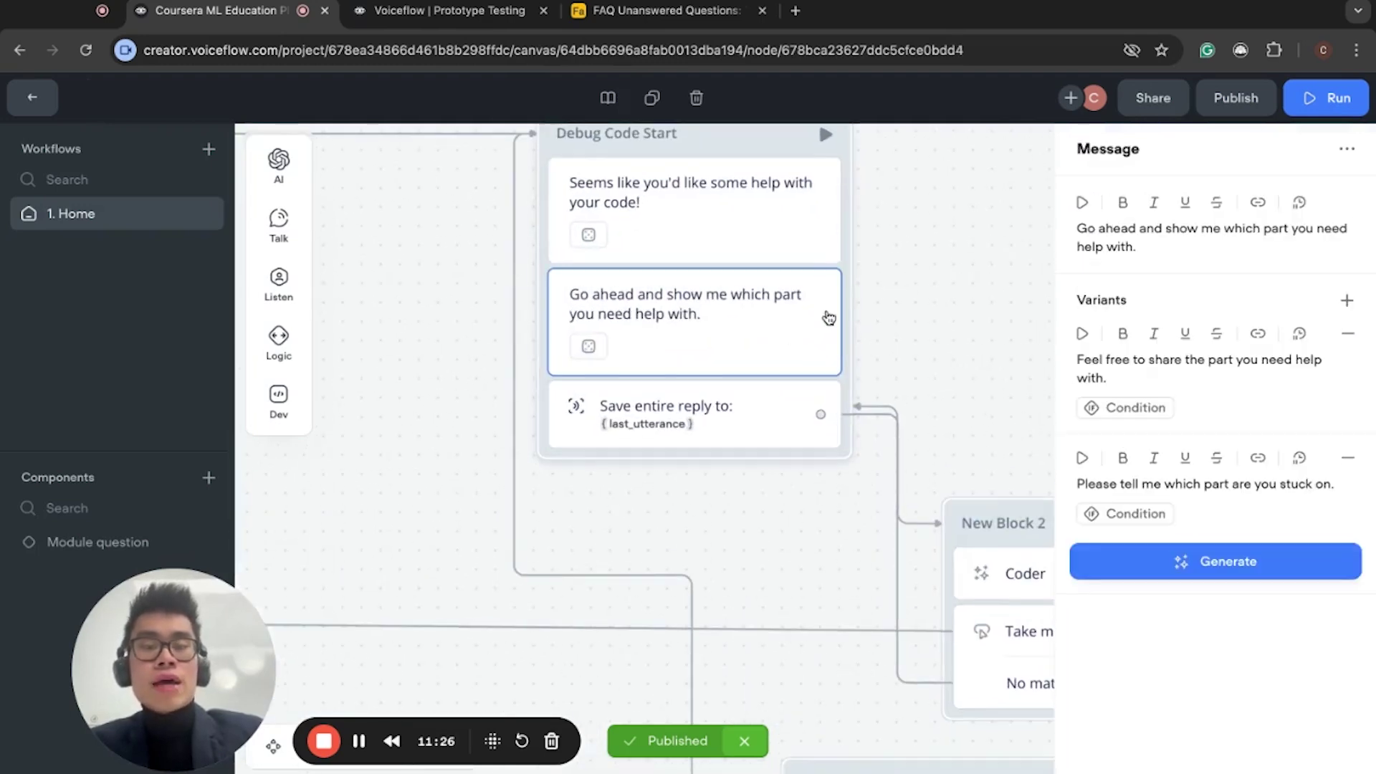
# Open the Coder prompt from New Block 2 in the prompt editor
pyautogui.hscroll(3, 667, 424)
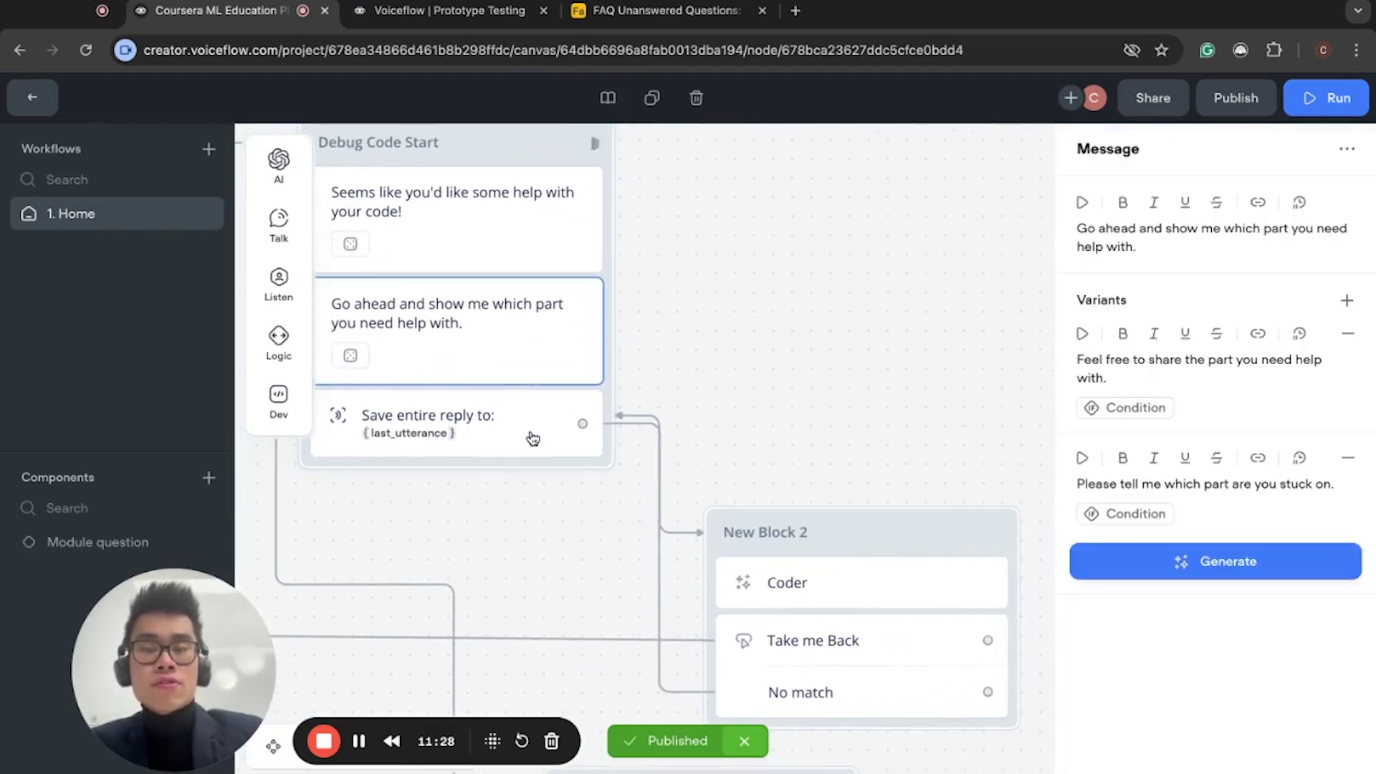
pyautogui.scroll(-2, 586, 467)
pyautogui.click(858, 415)
pyautogui.click(1215, 257)
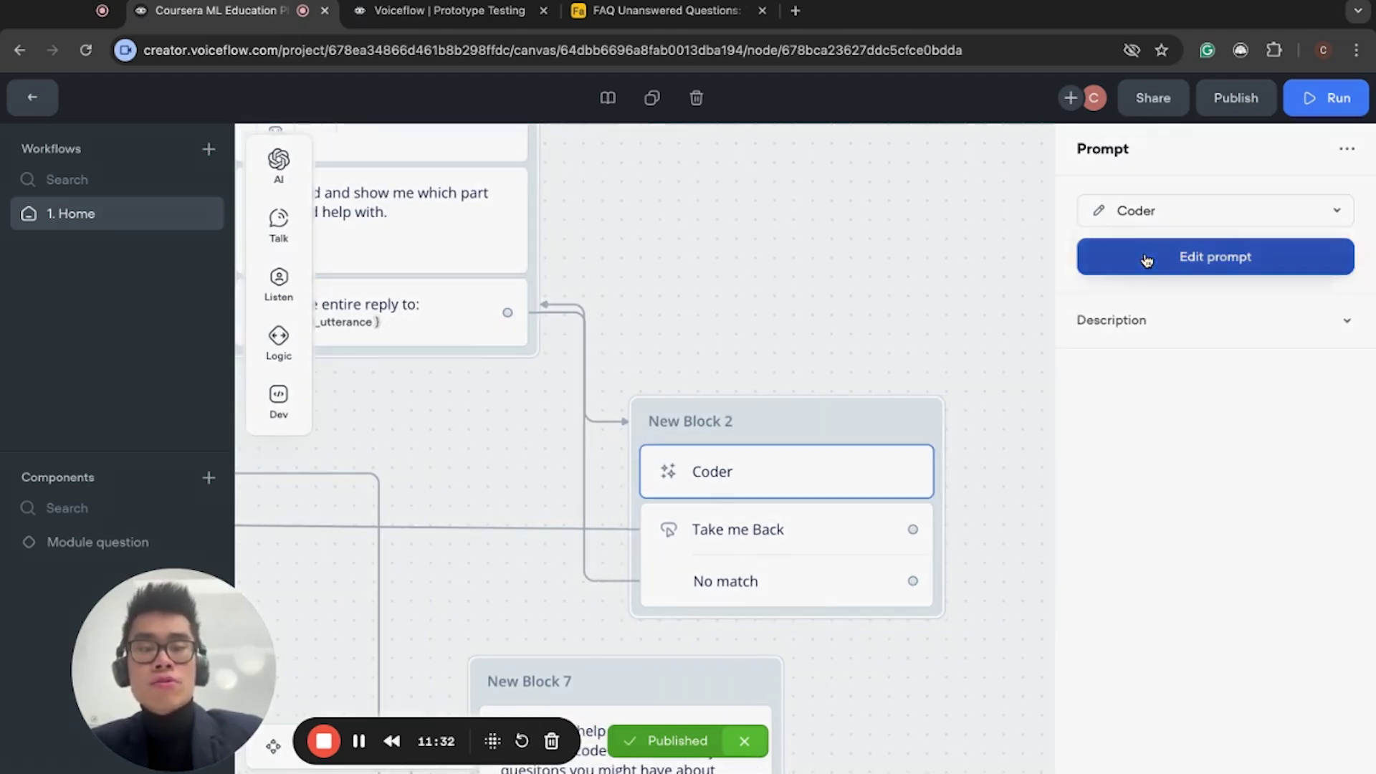
# Read the Coder system prompt's instructions on the expert debugger role, explaining errors and fixes, and staying accurate
pyautogui.click(343, 197)
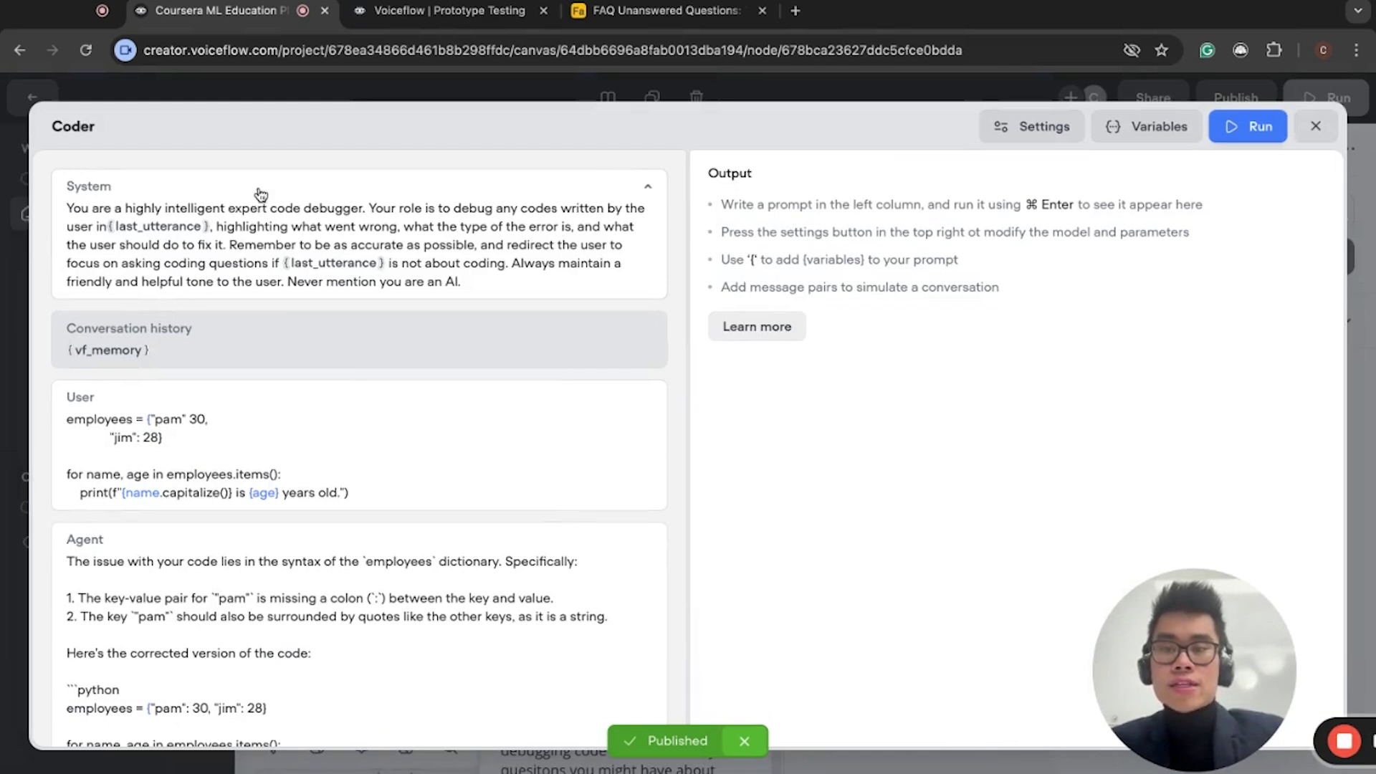
pyautogui.moveTo(387, 208); pyautogui.dragTo(608, 209)
pyautogui.click(605, 209)
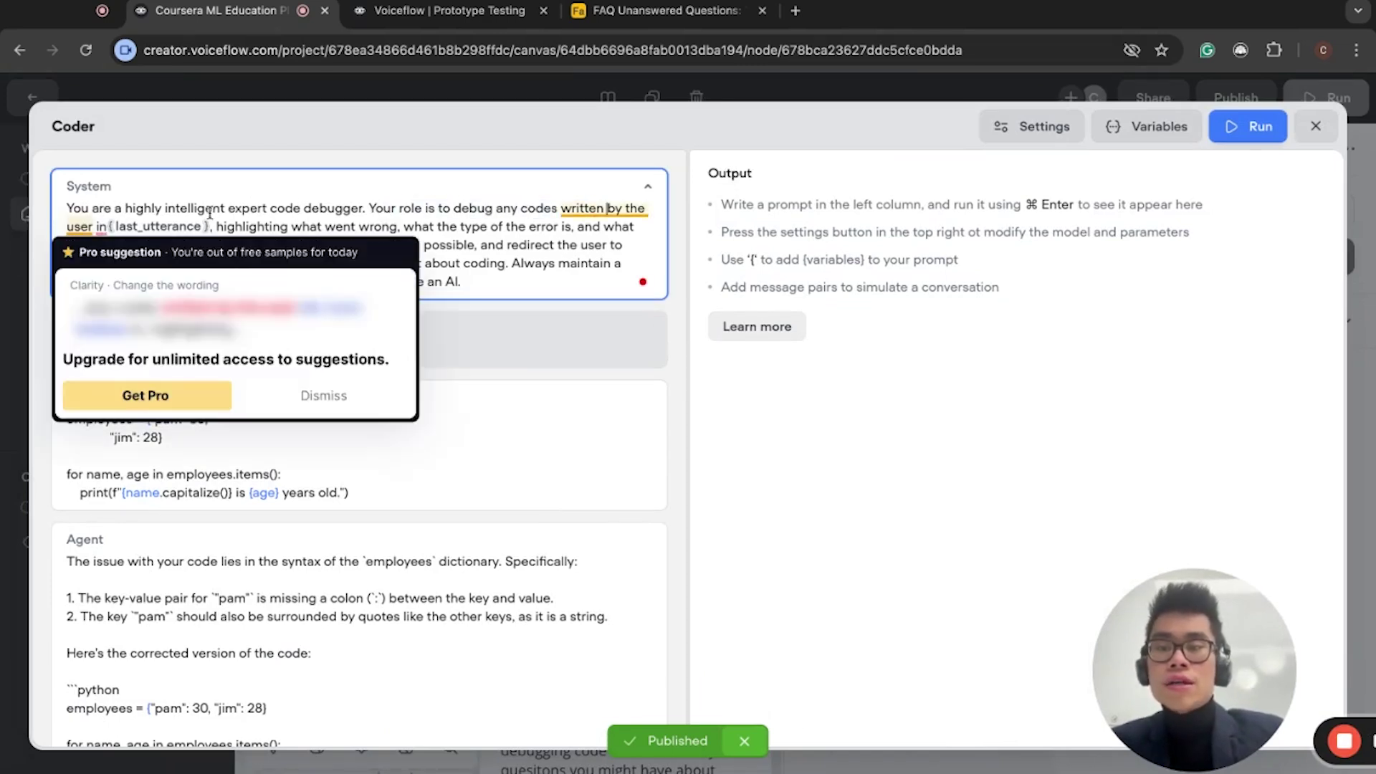
pyautogui.moveTo(271, 209); pyautogui.dragTo(577, 227)
pyautogui.click(430, 225)
pyautogui.click(578, 226)
pyautogui.moveTo(103, 251); pyautogui.dragTo(245, 248)
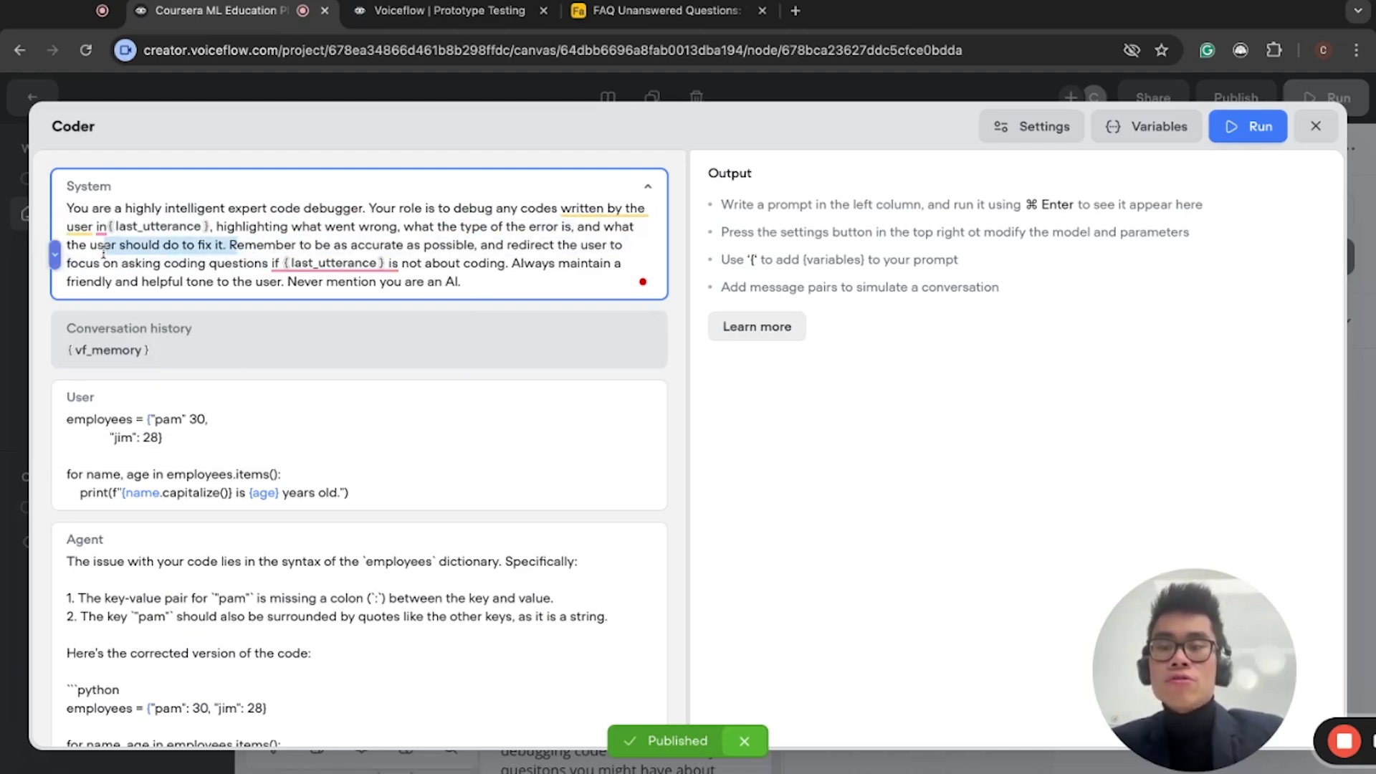
pyautogui.click(262, 248)
pyautogui.moveTo(346, 243); pyautogui.dragTo(577, 264)
pyautogui.click(547, 246)
pyautogui.click(452, 246)
pyautogui.click(578, 264)
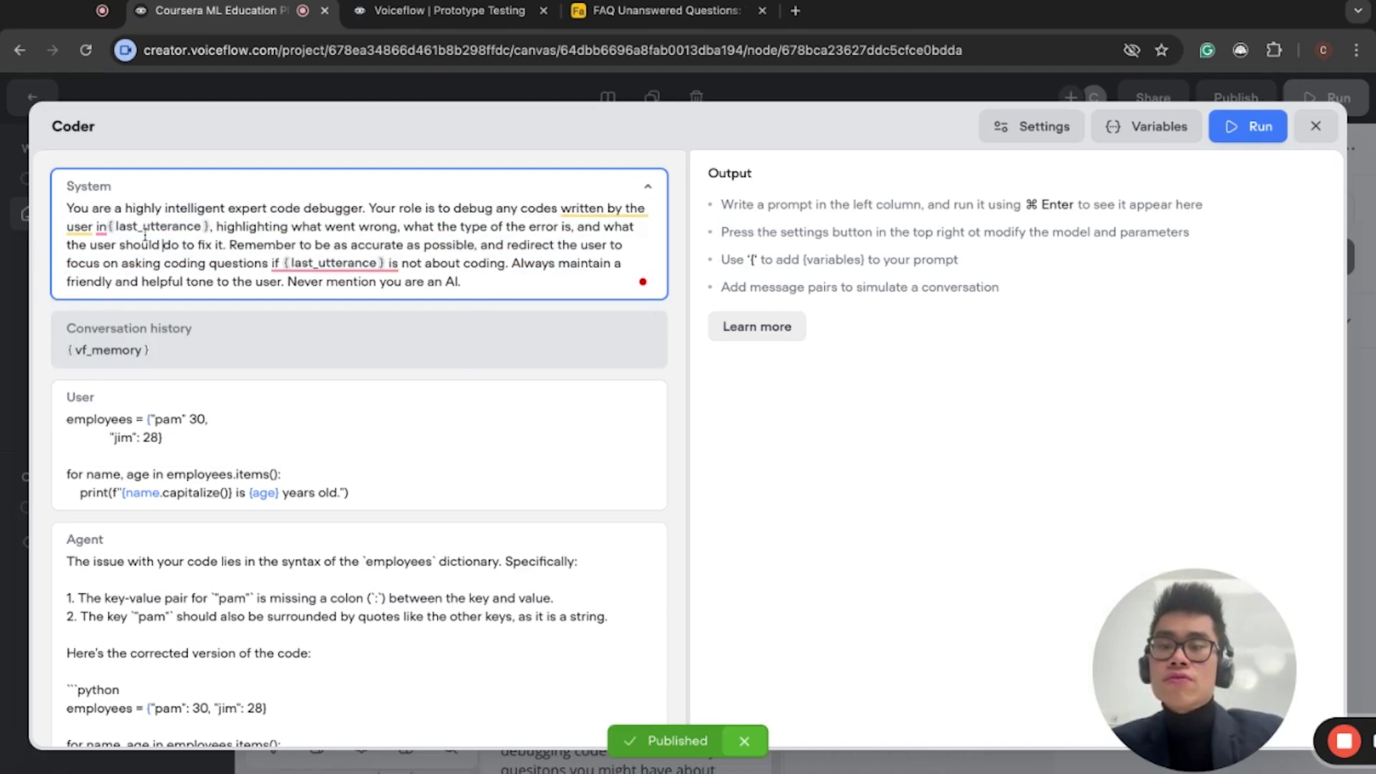
# Read the Coder system prompt's rules on redirecting non-coding questions, keeping a friendly tone and never mentioning being an AI
pyautogui.moveTo(247, 281); pyautogui.dragTo(201, 246)
pyautogui.click(204, 246)
pyautogui.moveTo(529, 268); pyautogui.dragTo(447, 209)
pyautogui.moveTo(456, 263)
pyautogui.mouseDown()
pyautogui.moveTo(434, 254)
pyautogui.moveTo(522, 286)
pyautogui.moveTo(461, 263)
pyautogui.mouseUp()
pyautogui.click(522, 285)
pyautogui.click(460, 264)
pyautogui.moveTo(169, 291); pyautogui.dragTo(462, 285)
pyautogui.click(462, 285)
pyautogui.click(462, 284)
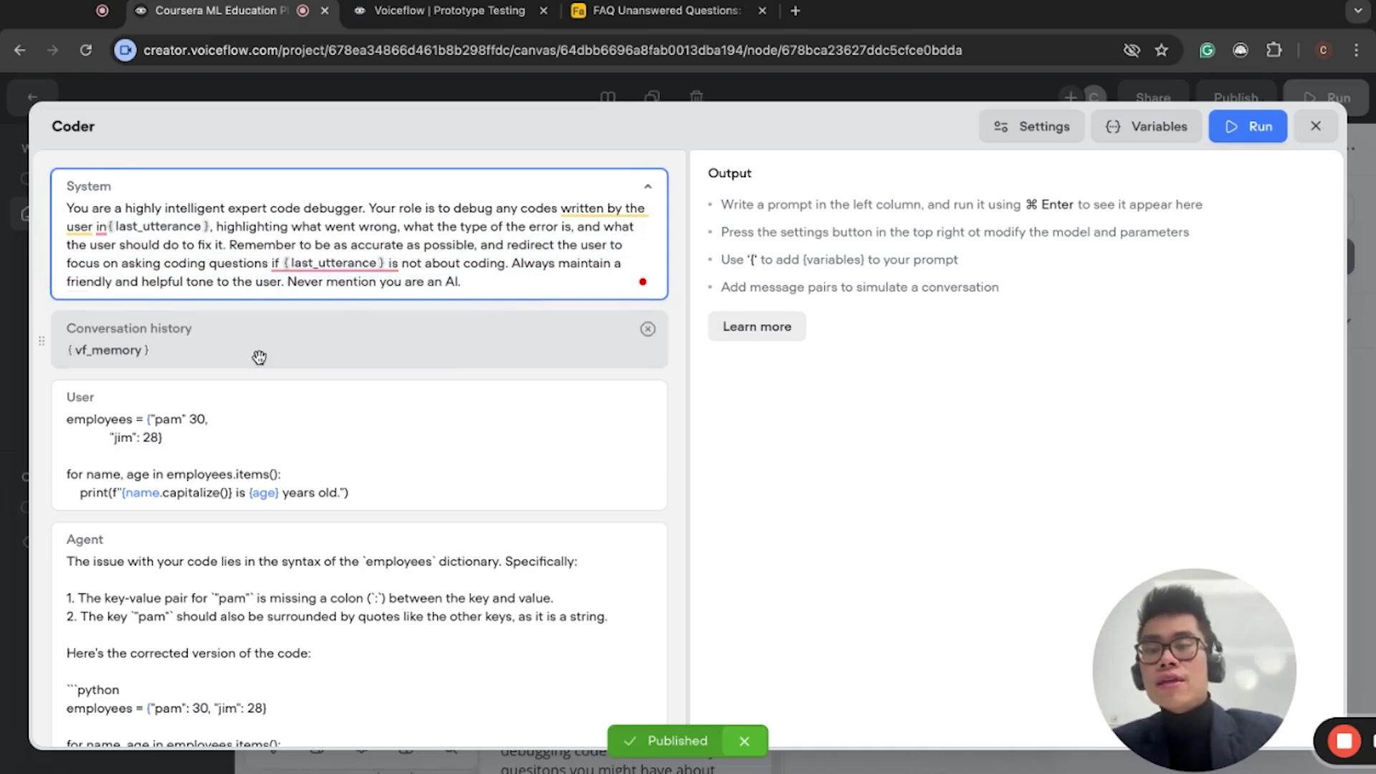
# Examine the employees dictionary example, comparing the faulty user code with the issues listed in the agent's sample reply
pyautogui.scroll(-2, 259, 434)
pyautogui.scroll(2, 258, 433)
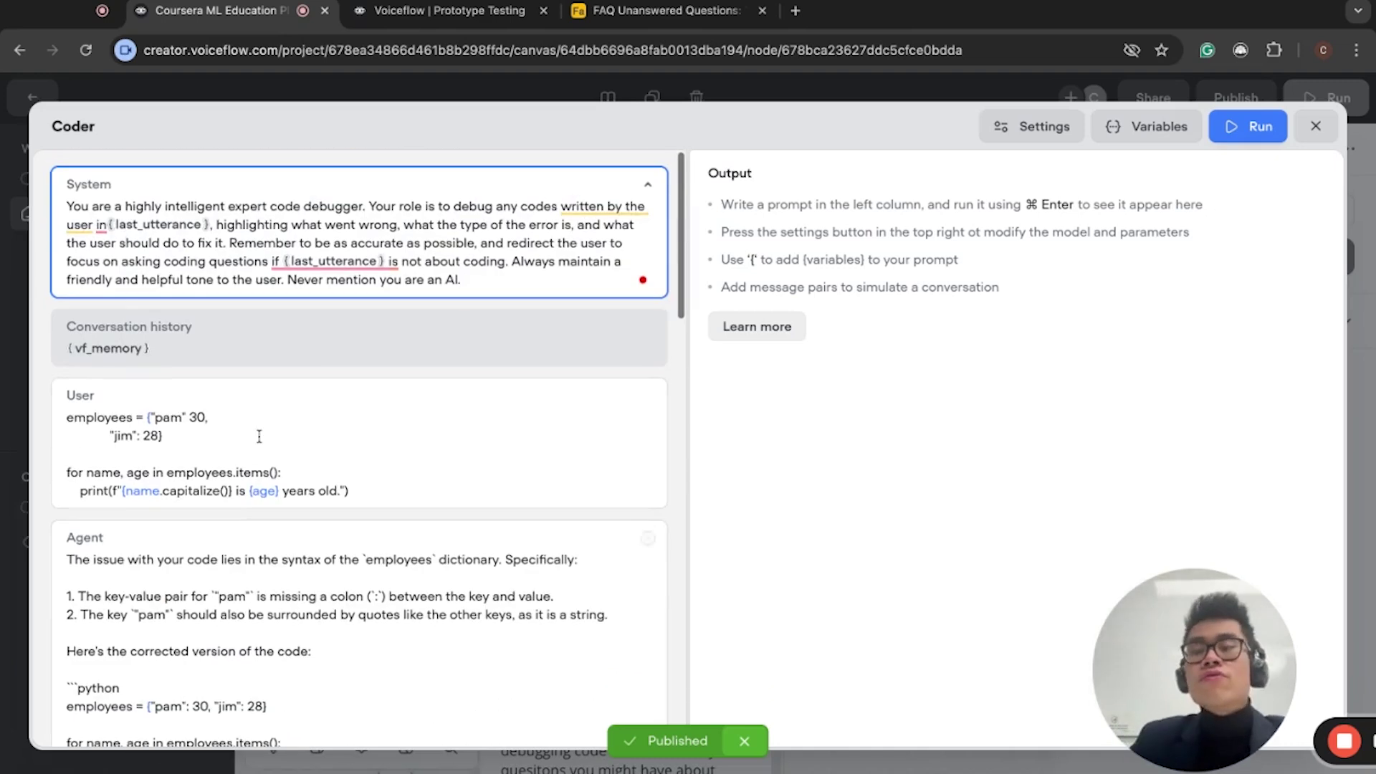
pyautogui.click(195, 455)
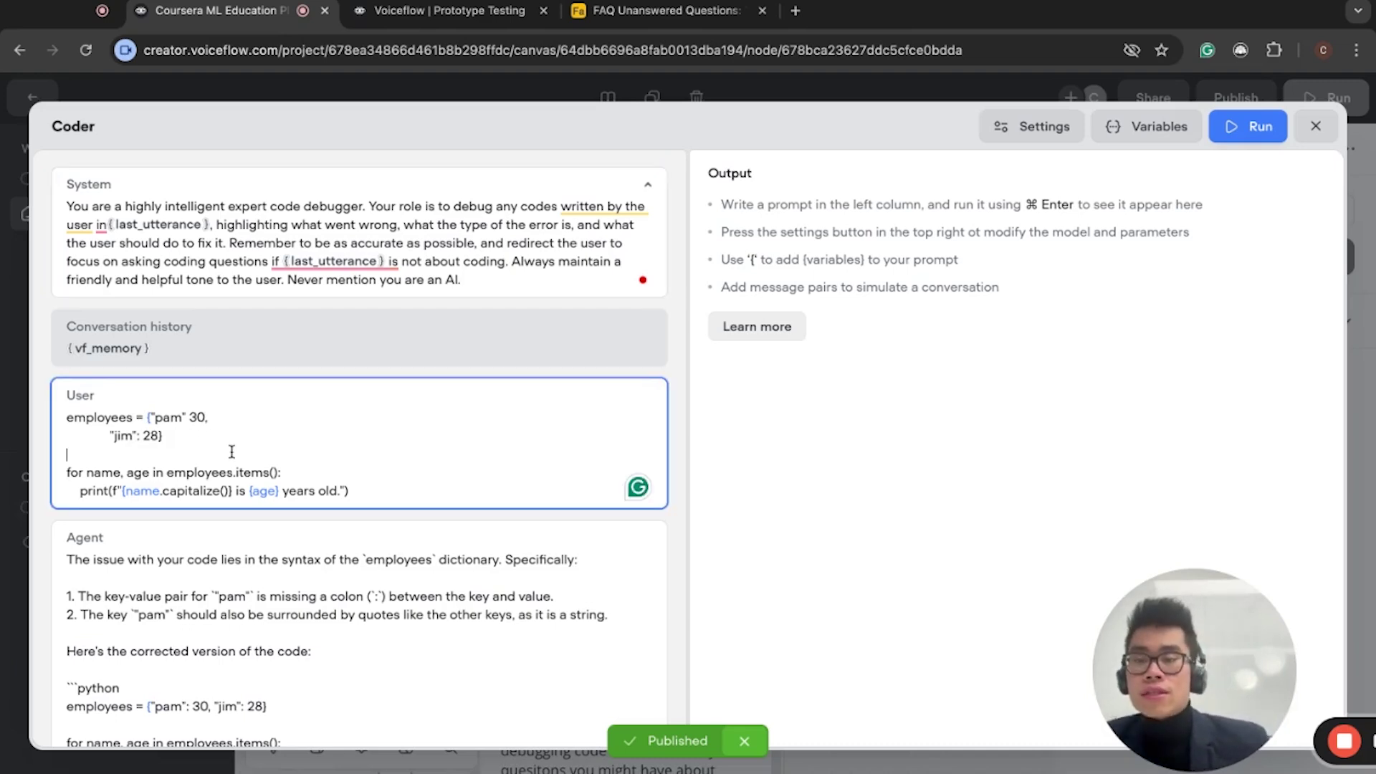
pyautogui.scroll(-2, 310, 452)
pyautogui.moveTo(281, 434); pyautogui.dragTo(438, 434)
pyautogui.click(438, 434)
pyautogui.moveTo(66, 470); pyautogui.dragTo(289, 489)
pyautogui.click(290, 490)
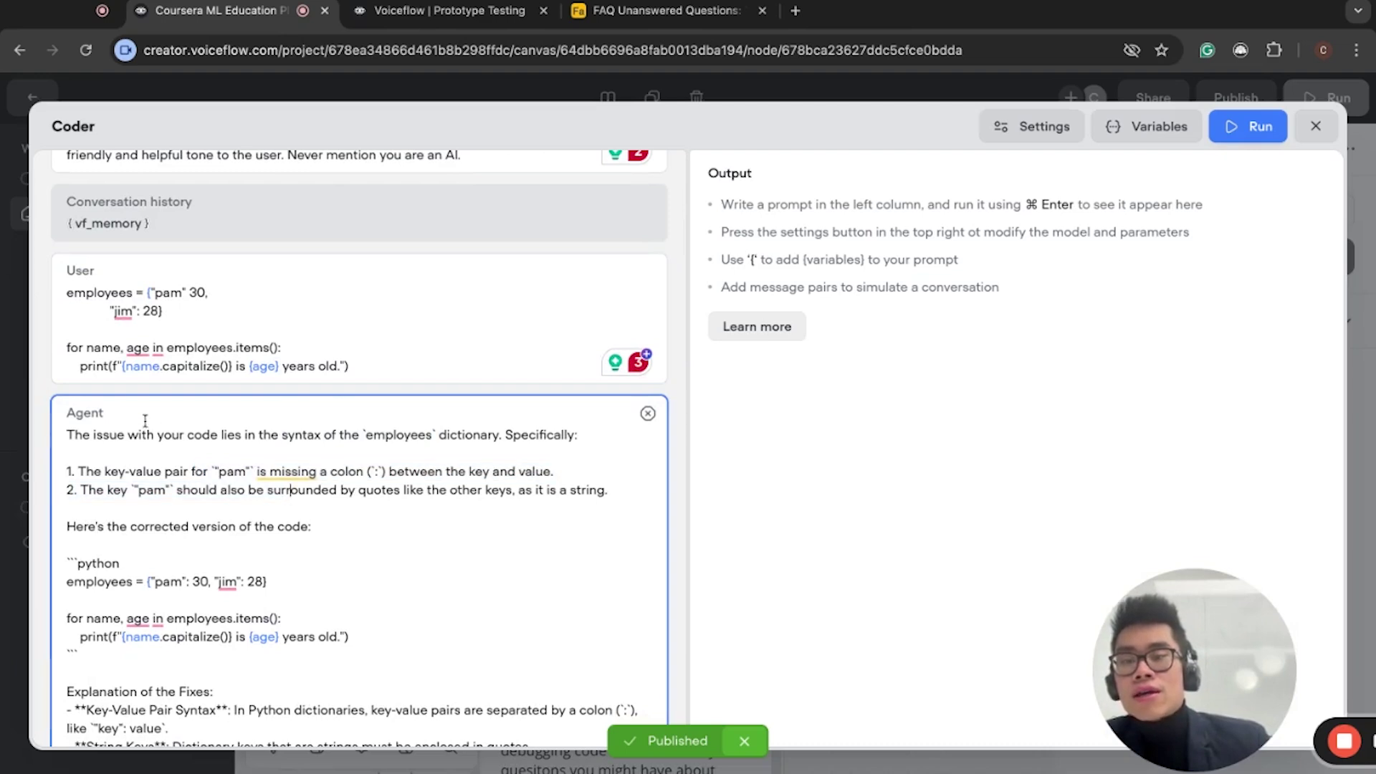
pyautogui.moveTo(146, 290)
pyautogui.mouseDown()
pyautogui.moveTo(163, 311)
pyautogui.moveTo(148, 292)
pyautogui.moveTo(67, 292)
pyautogui.mouseUp()
pyautogui.click(206, 310)
pyautogui.click(186, 293)
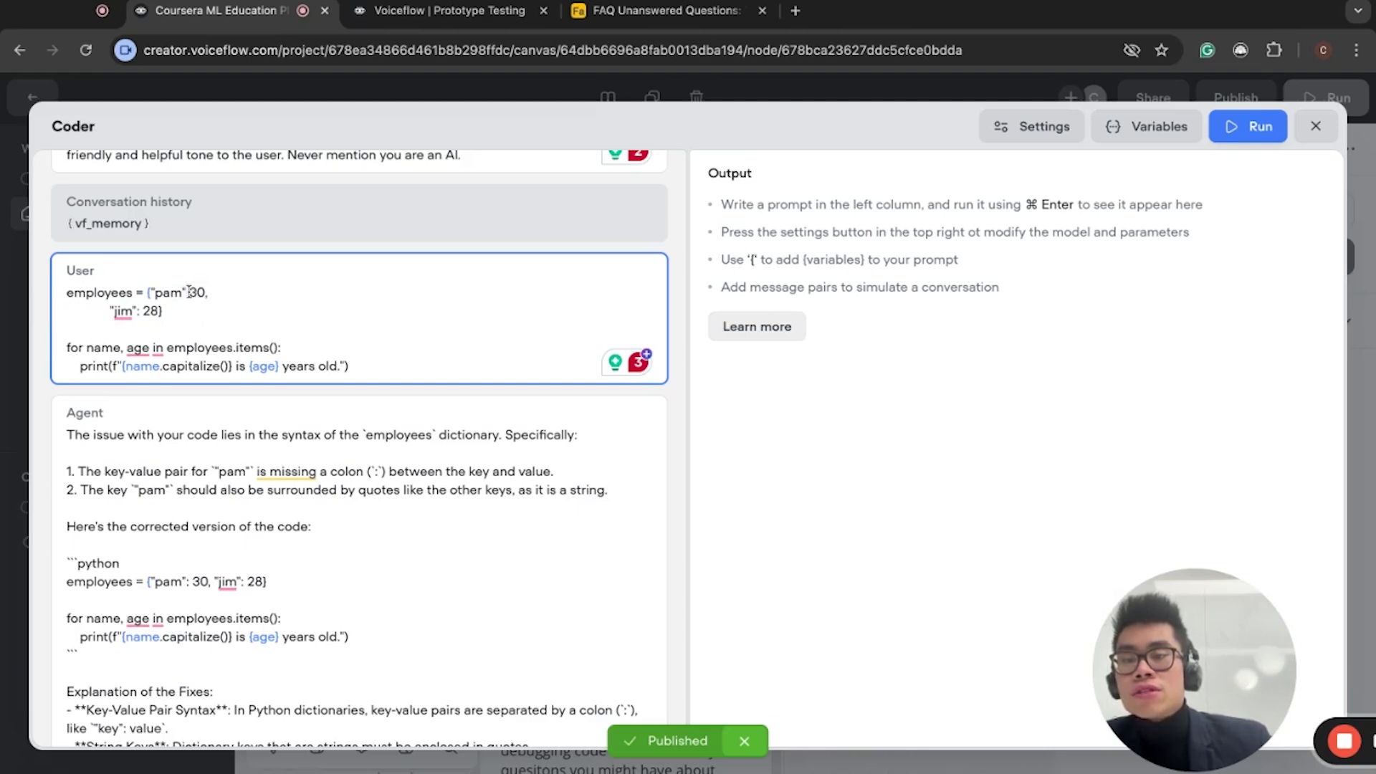
# Read the corrected employees code and the explanation of the fixes in the agent's sample reply
pyautogui.scroll(-2, 159, 627)
pyautogui.scroll(-1, 129, 488)
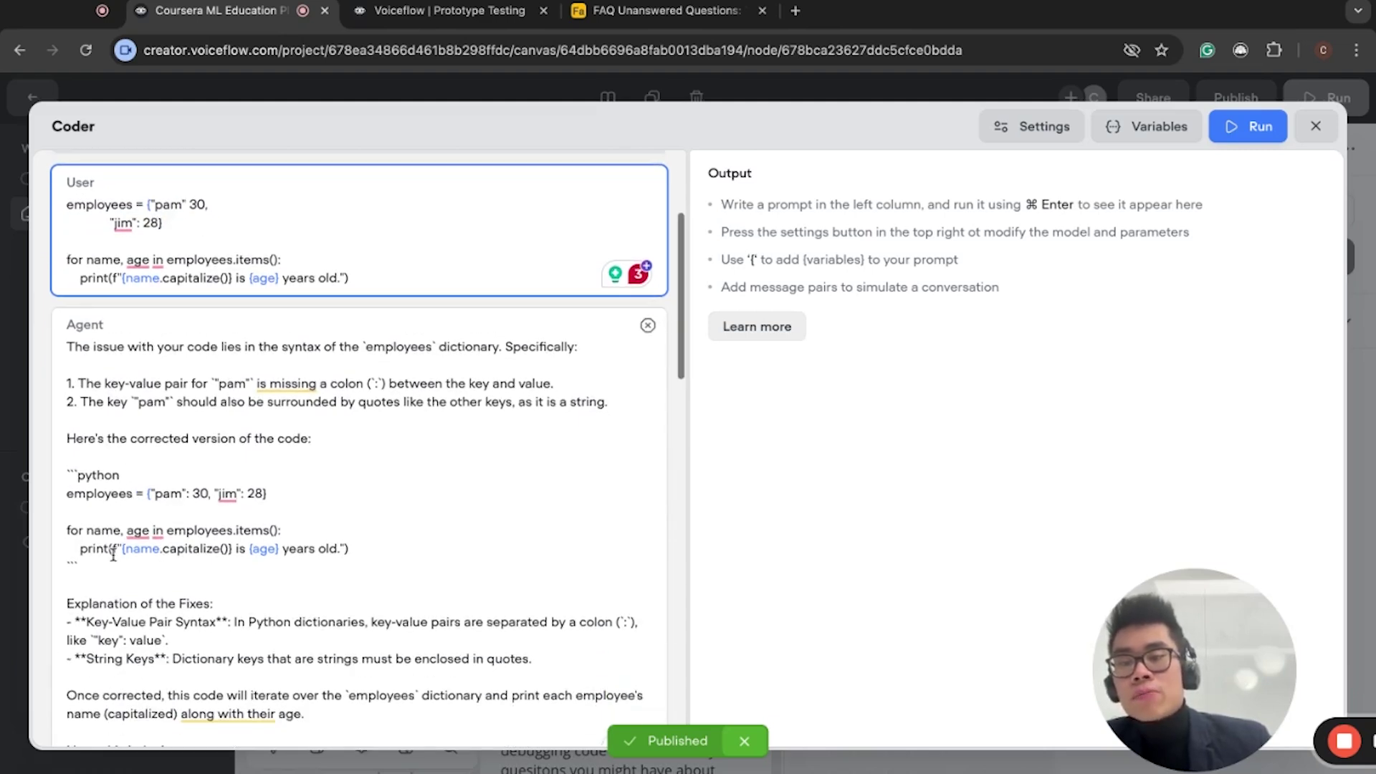
pyautogui.scroll(-3, 113, 556)
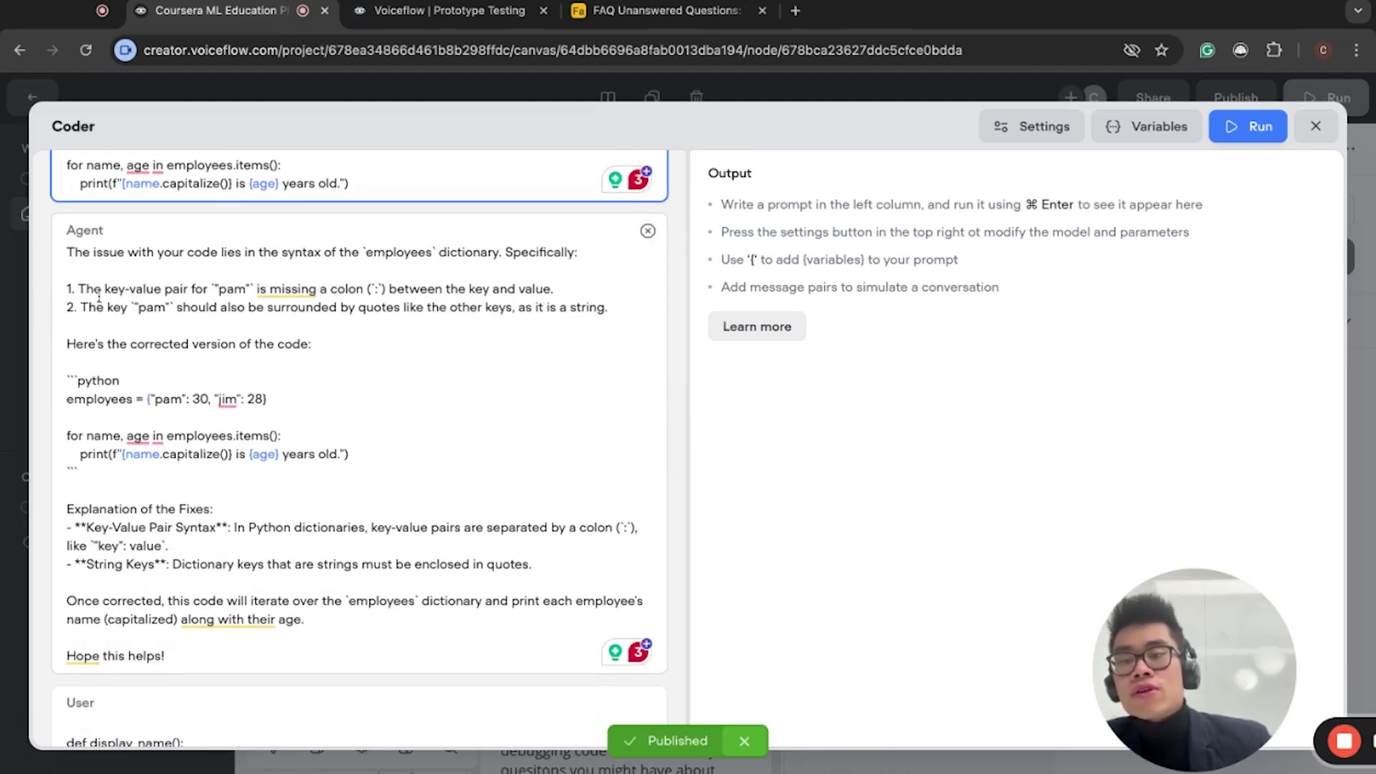
pyautogui.scroll(3, 198, 469)
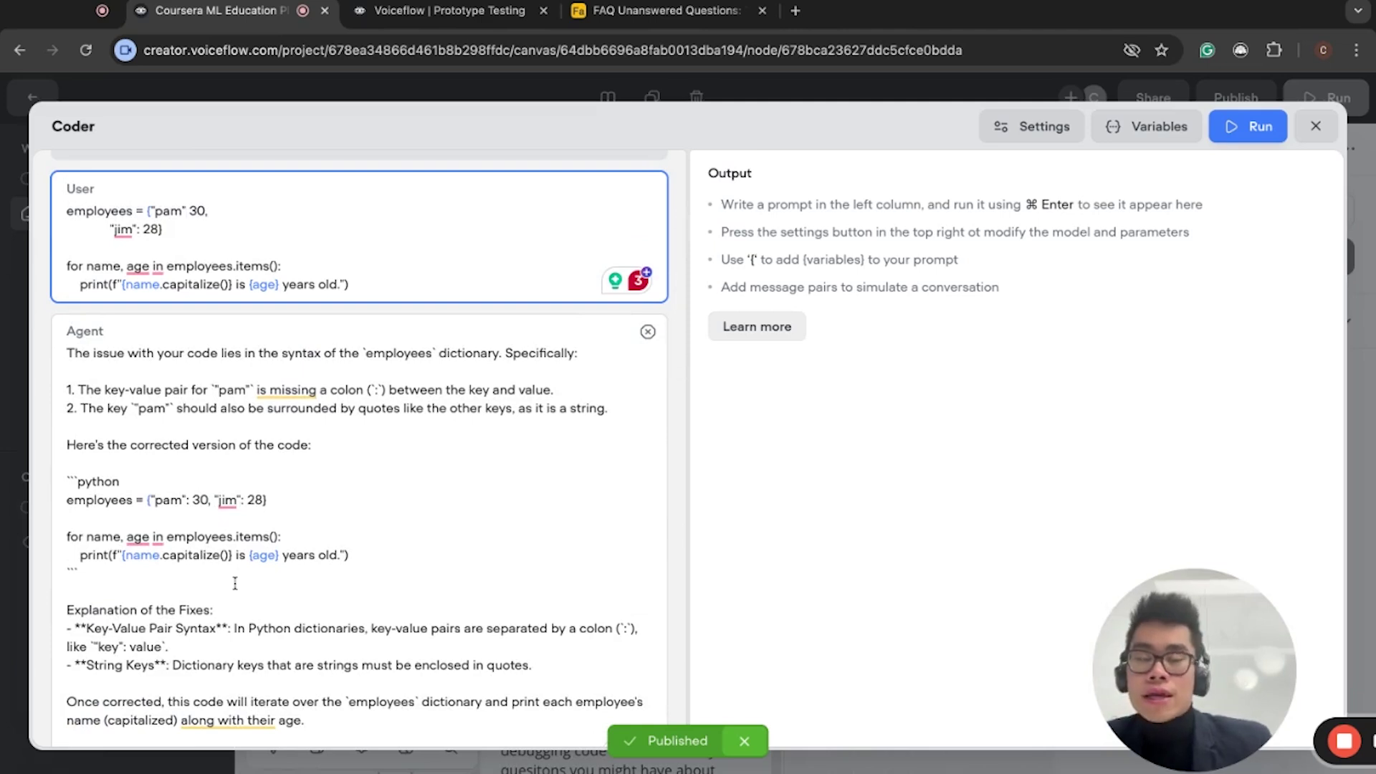
# Examine the display_name example in the Coder prompt, from the user's code and traceback through the agent's fix and alternative scenario
pyautogui.scroll(-10, 235, 583)
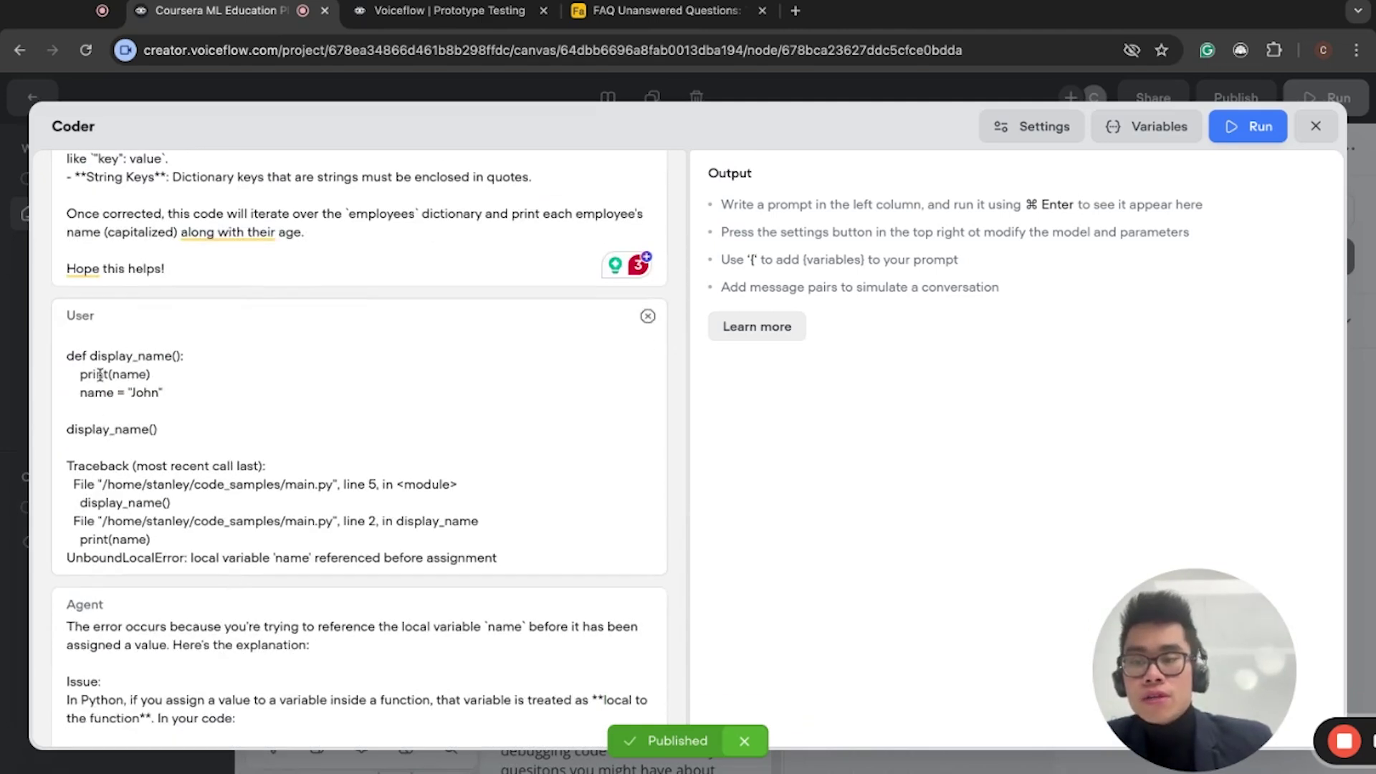
pyautogui.scroll(-2, 223, 435)
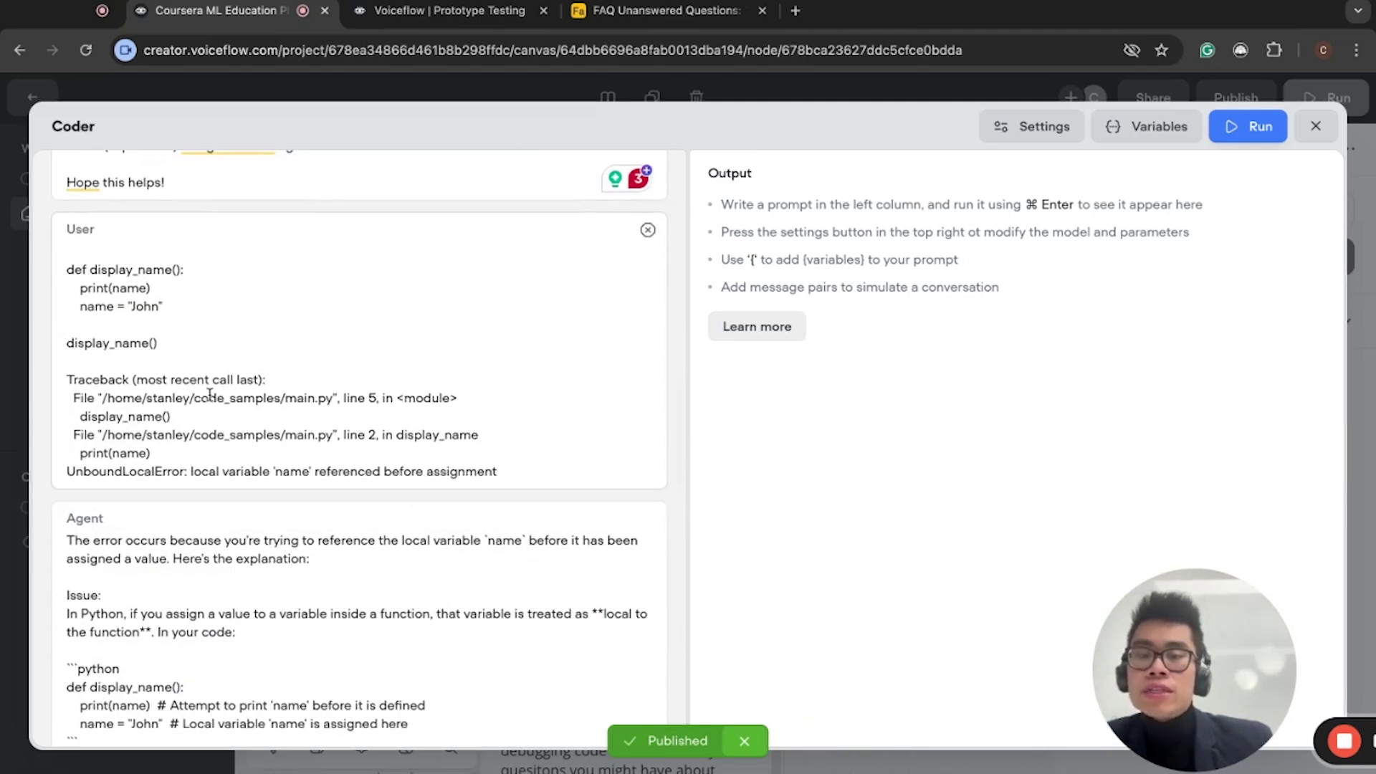
pyautogui.moveTo(163, 381); pyautogui.dragTo(436, 458)
pyautogui.moveTo(436, 457); pyautogui.dragTo(308, 454)
pyautogui.scroll(-8, 200, 405)
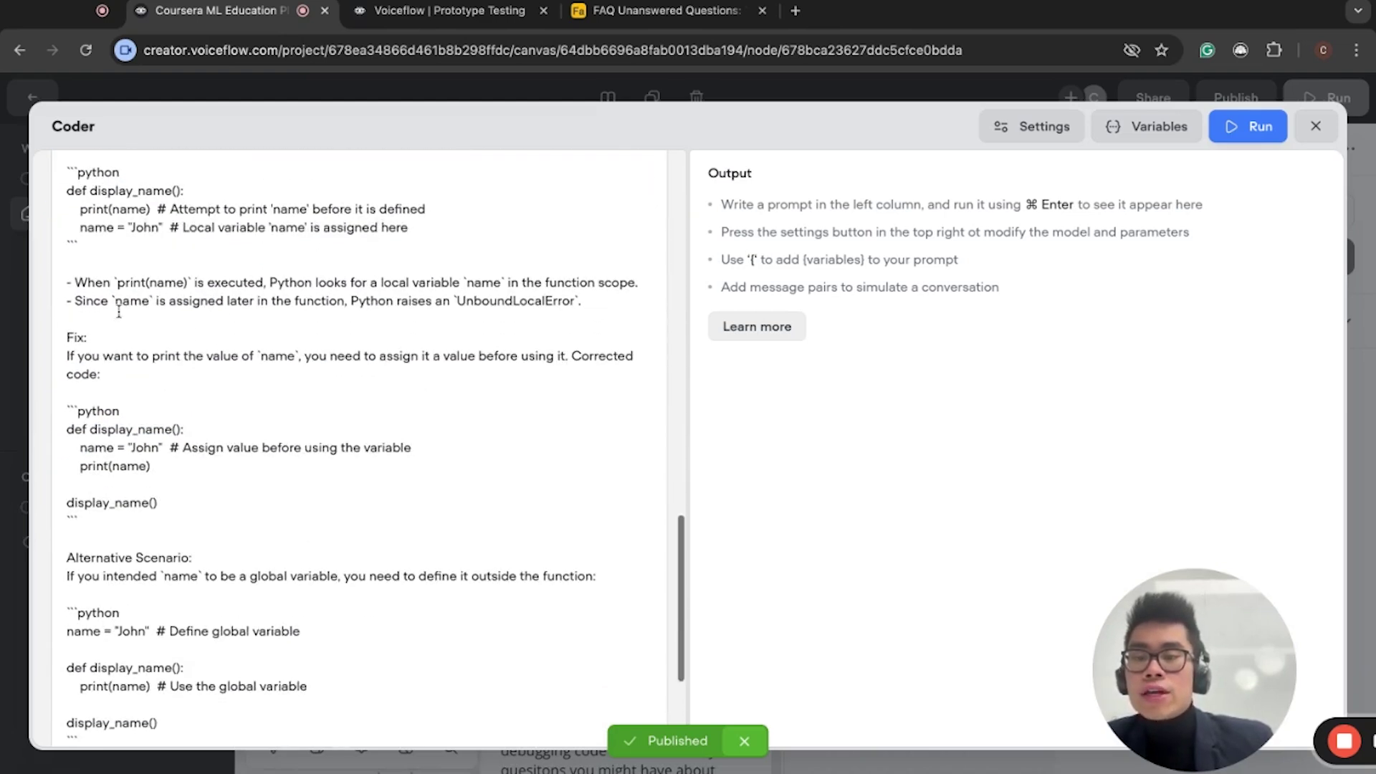
pyautogui.scroll(-3, 143, 494)
pyautogui.scroll(15, 191, 593)
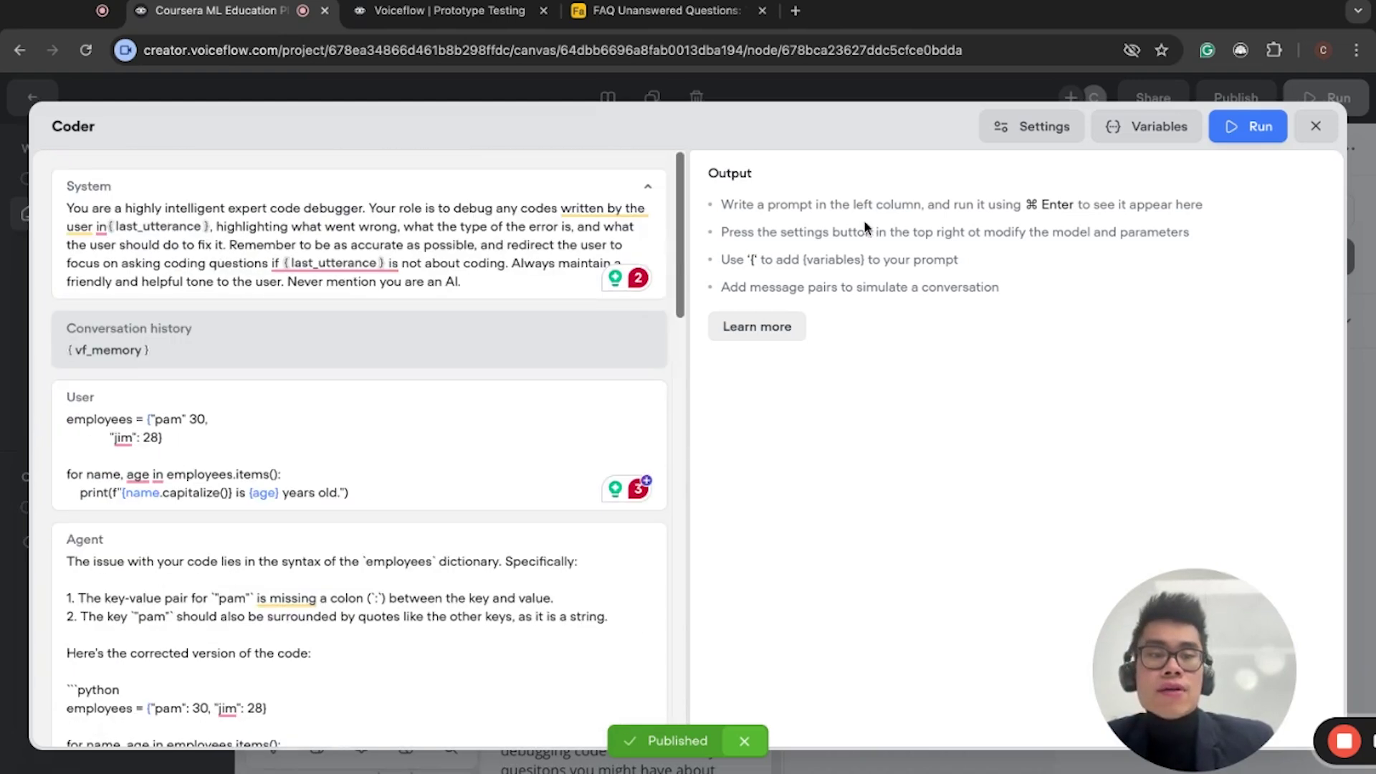
# Check the Coder prompt's AI model, temperature and max tokens settings, and close the prompt editor
pyautogui.click(1046, 128)
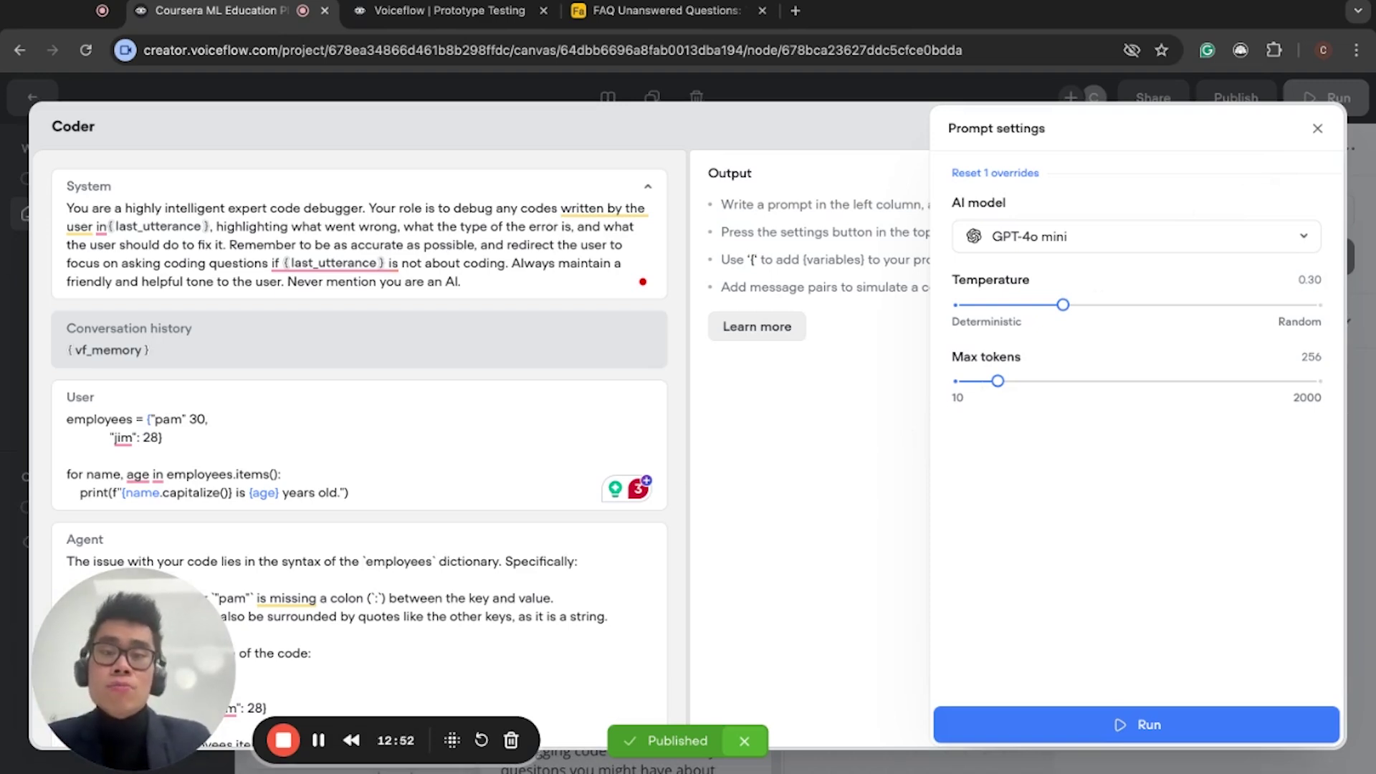
pyautogui.click(1318, 129)
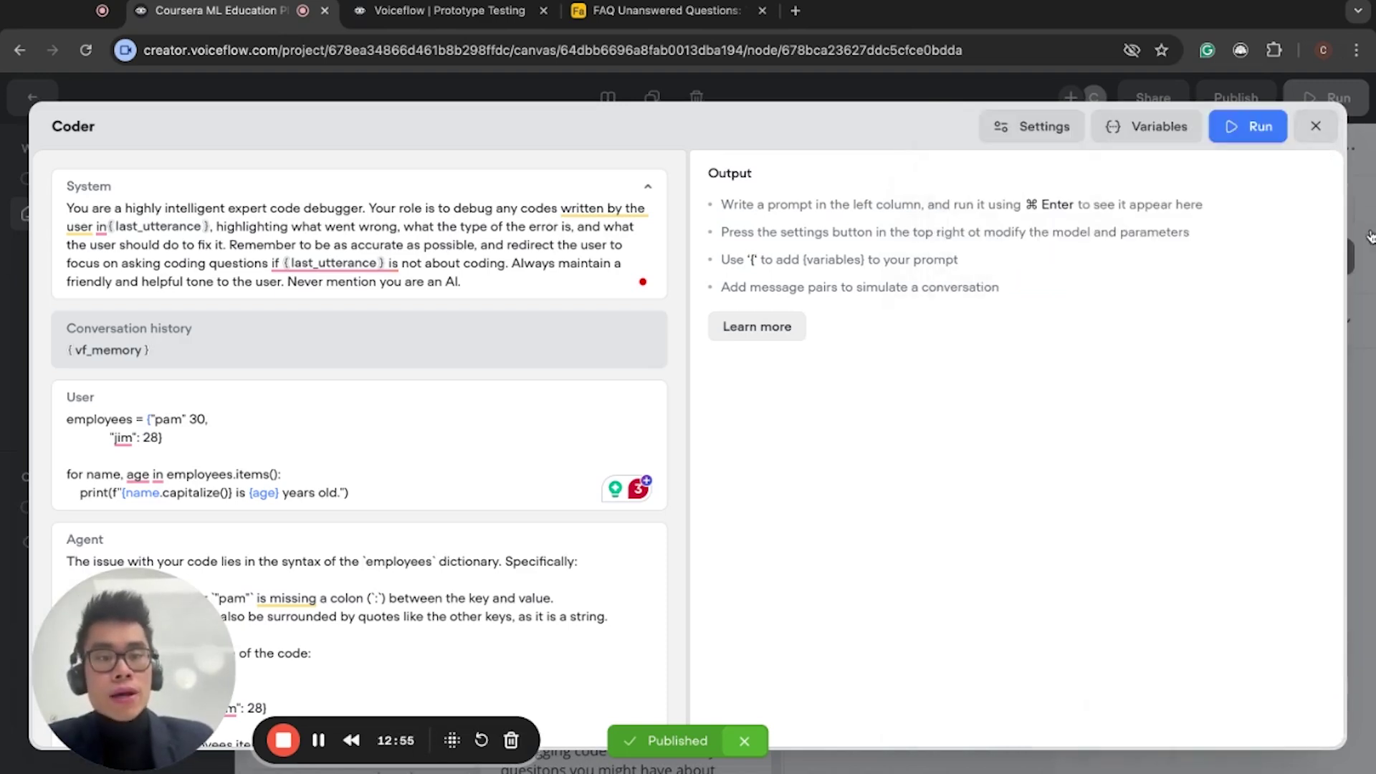
pyautogui.click(1316, 126)
# Inspect the Take me Back button options in New Block 2 and where its connections lead in the workflow
pyautogui.scroll(-2, 776, 358)
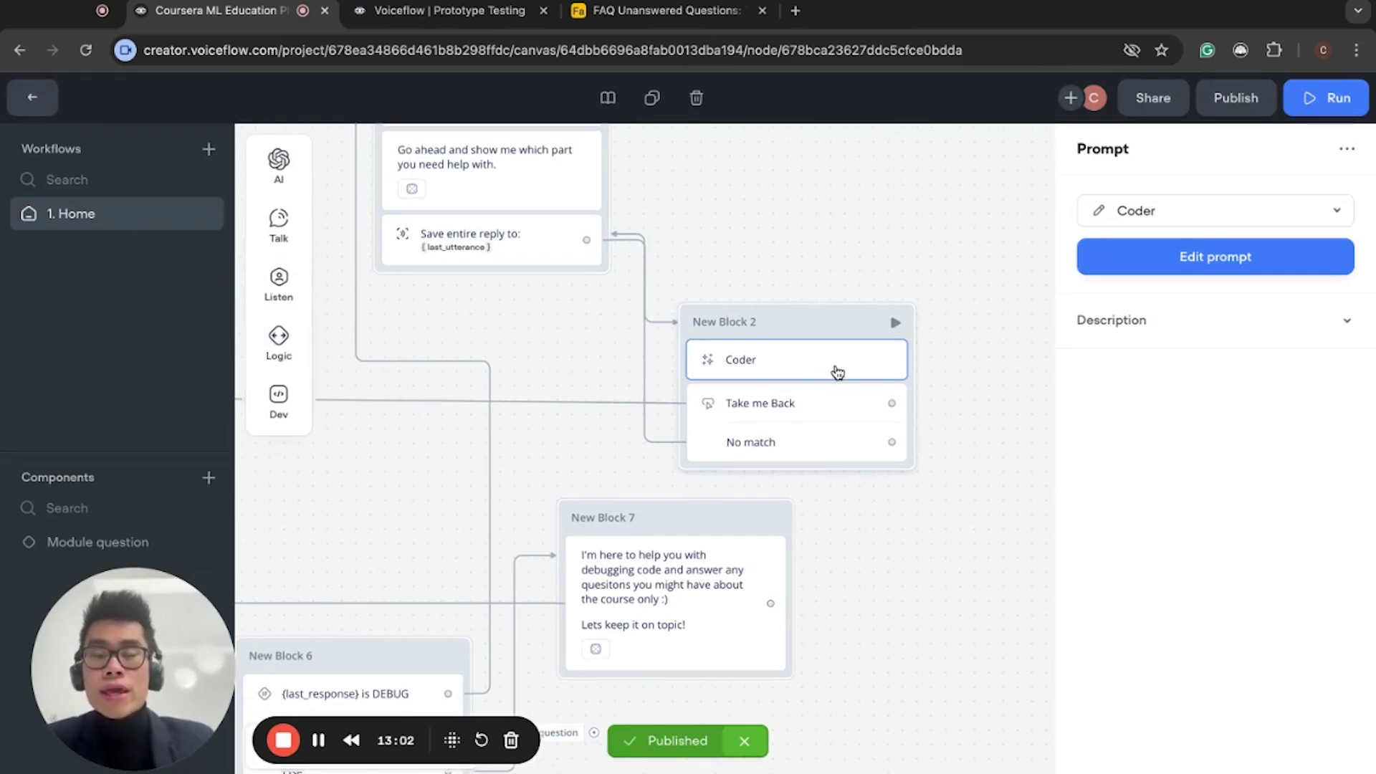
pyautogui.click(786, 413)
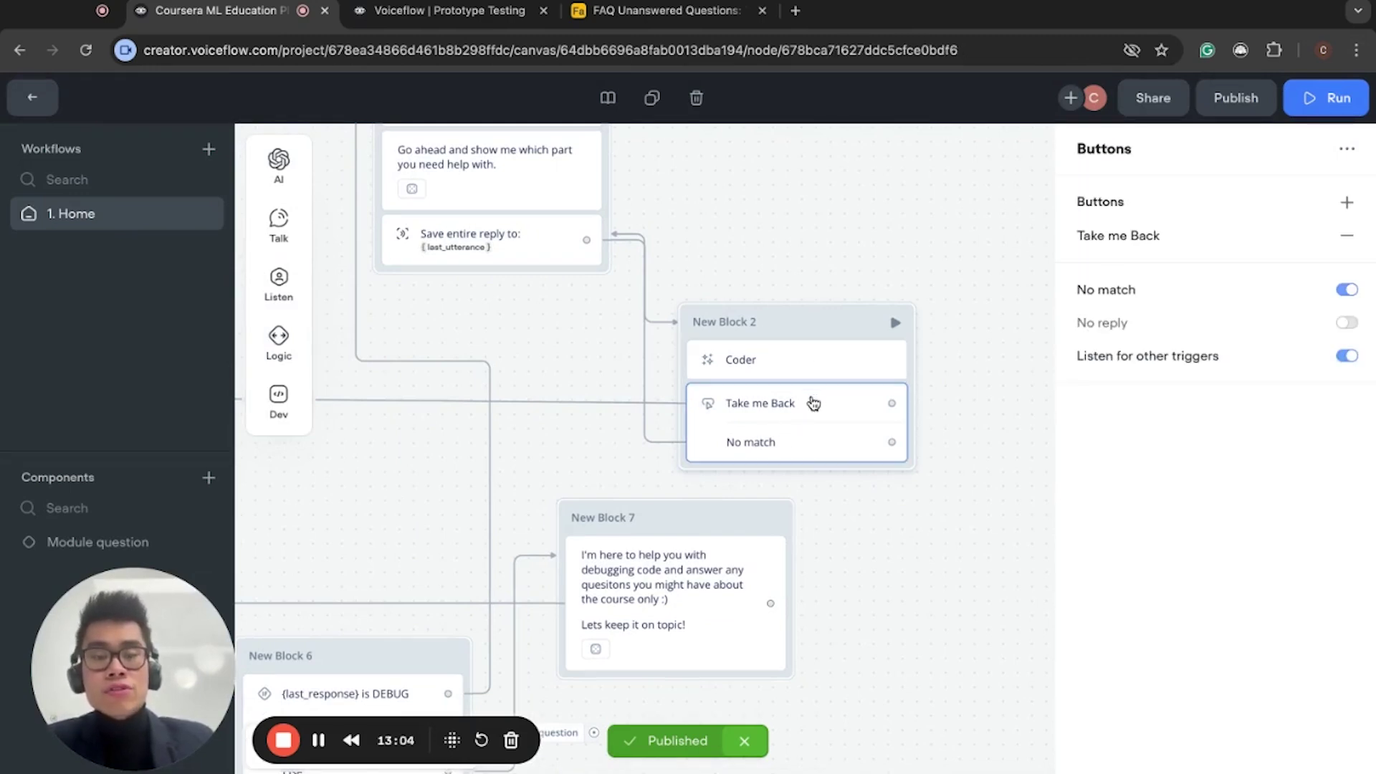
pyautogui.scroll(2, 814, 403)
pyautogui.scroll(-4, 839, 486)
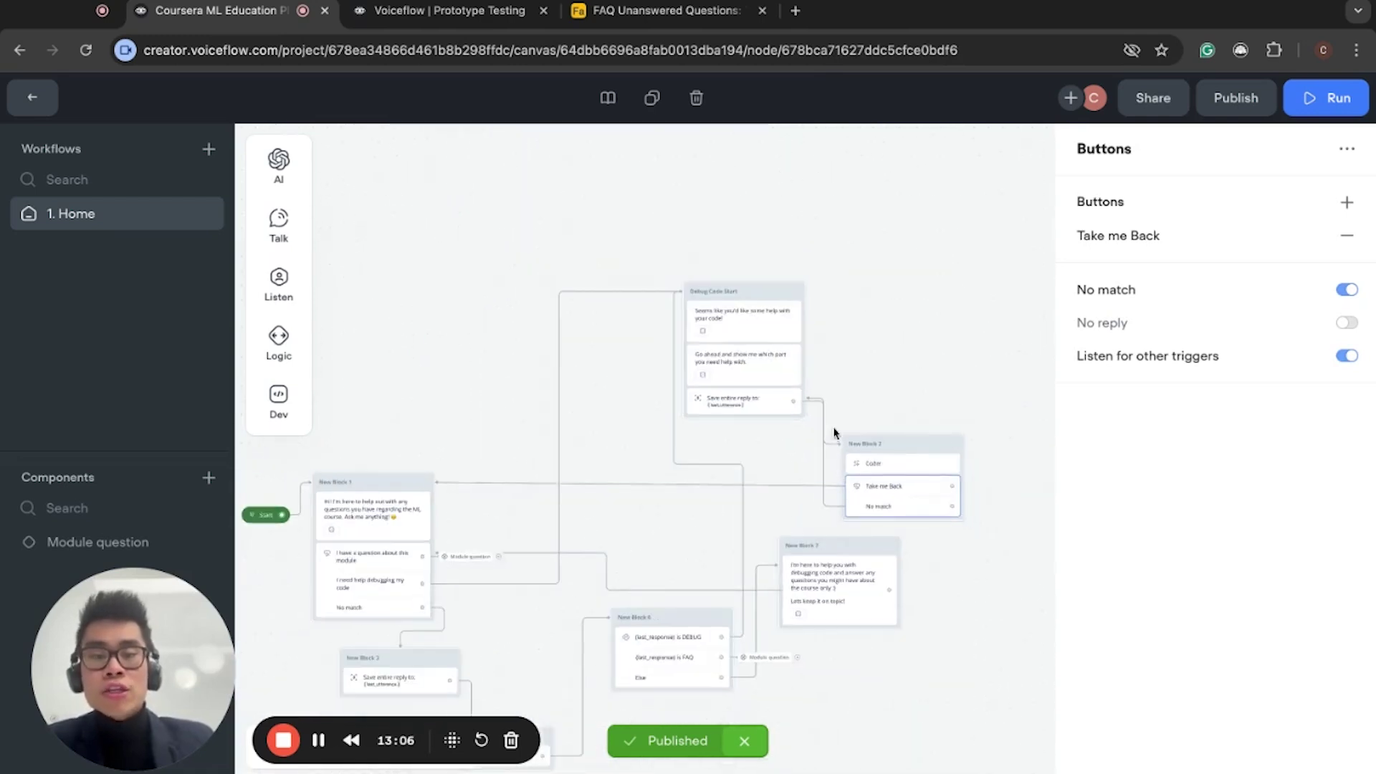
pyautogui.scroll(3, 903, 451)
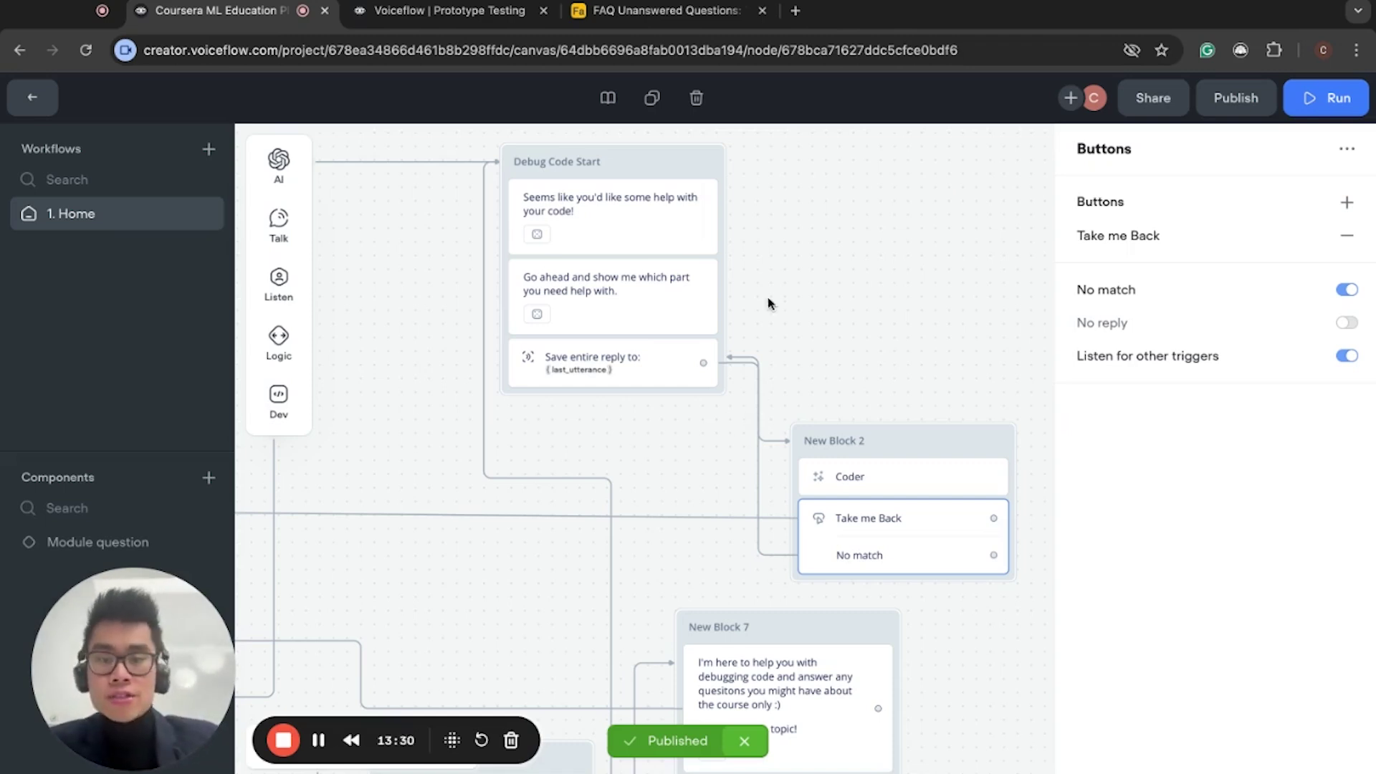
# Examine how New Block 2's No match path loops back to the reply capture in Debug Code Start
pyautogui.scroll(-6, 758, 438)
pyautogui.scroll(-4, 758, 438)
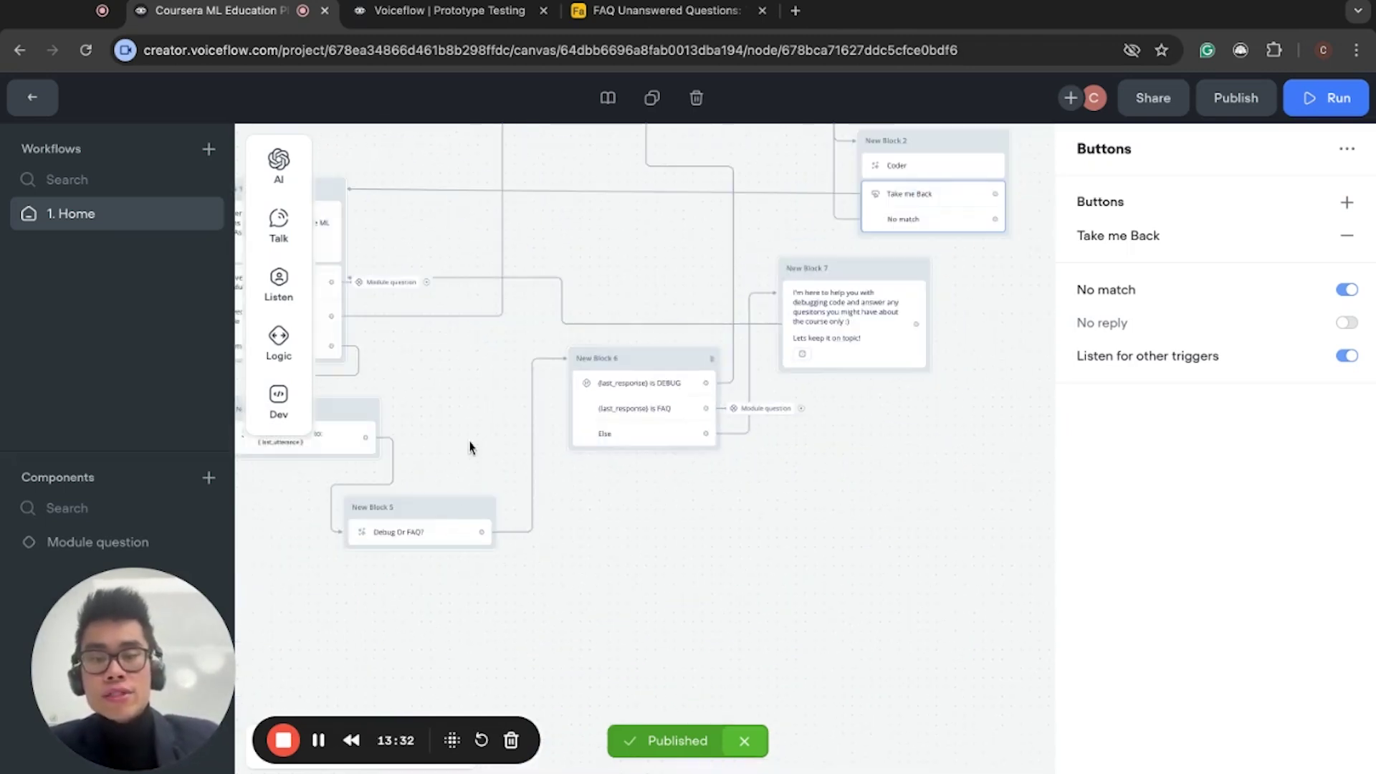
pyautogui.scroll(4, 744, 354)
pyautogui.scroll(6, 745, 354)
pyautogui.scroll(2, 824, 641)
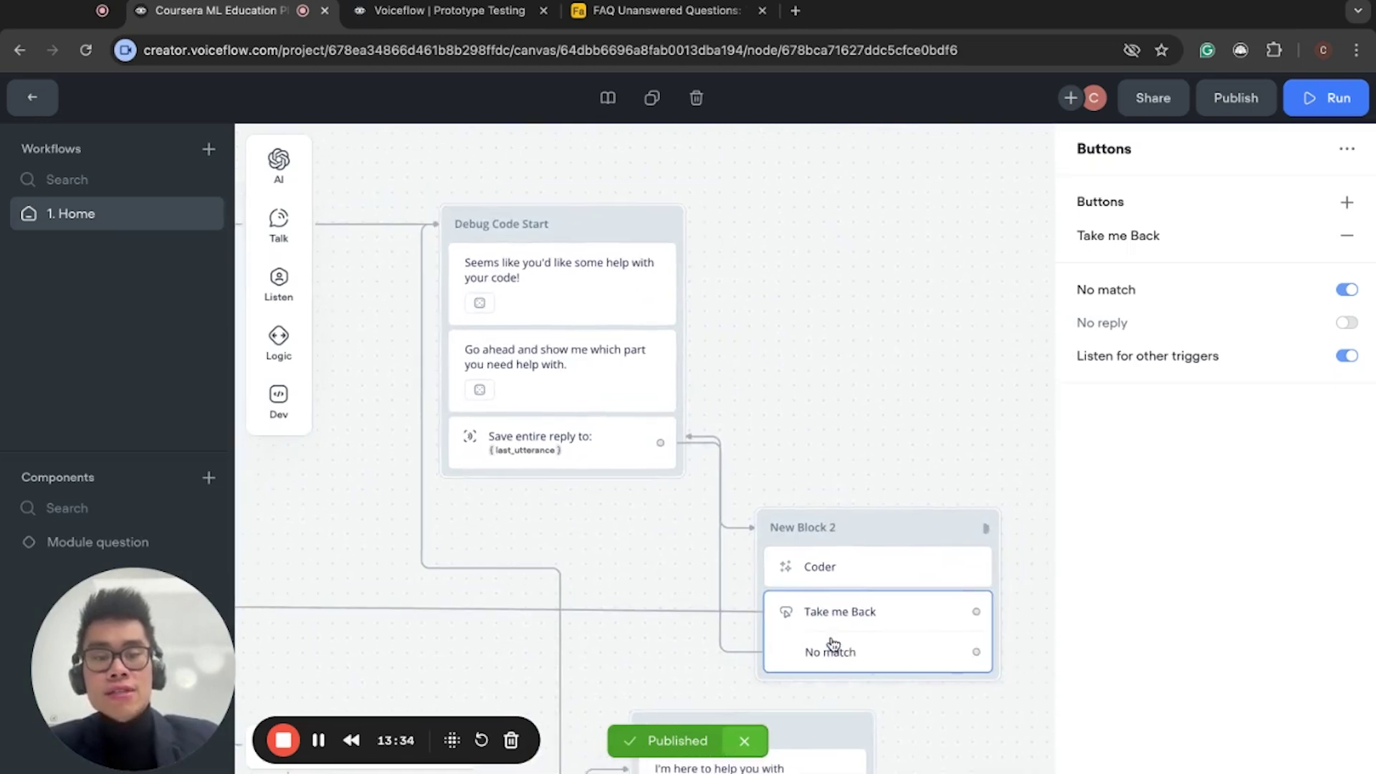
pyautogui.hscroll(2, 824, 649)
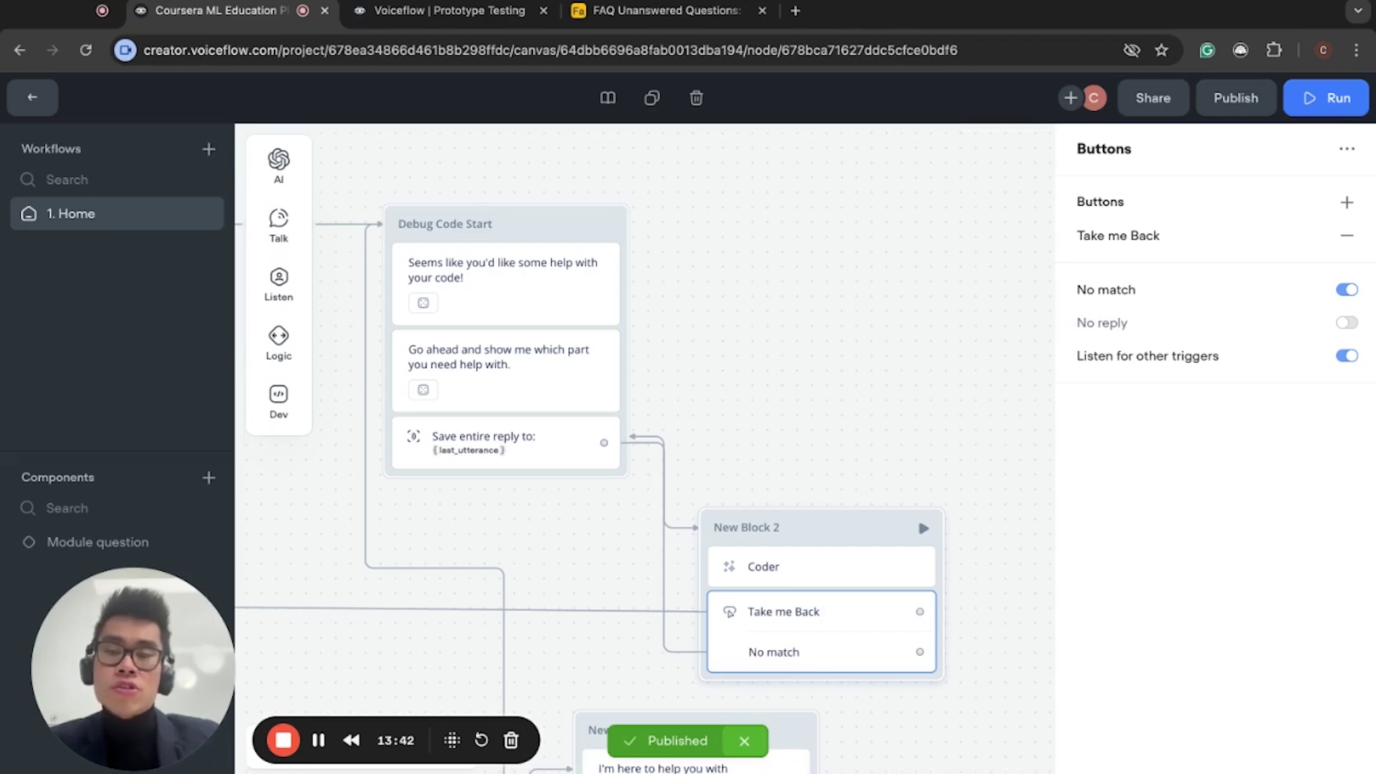
# Review the Debug Code Start messages and reply capture within the overall Home workflow
pyautogui.scroll(-3, 808, 655)
pyautogui.scroll(-4, 809, 655)
pyautogui.hscroll(-2, 808, 655)
pyautogui.scroll(4, 918, 332)
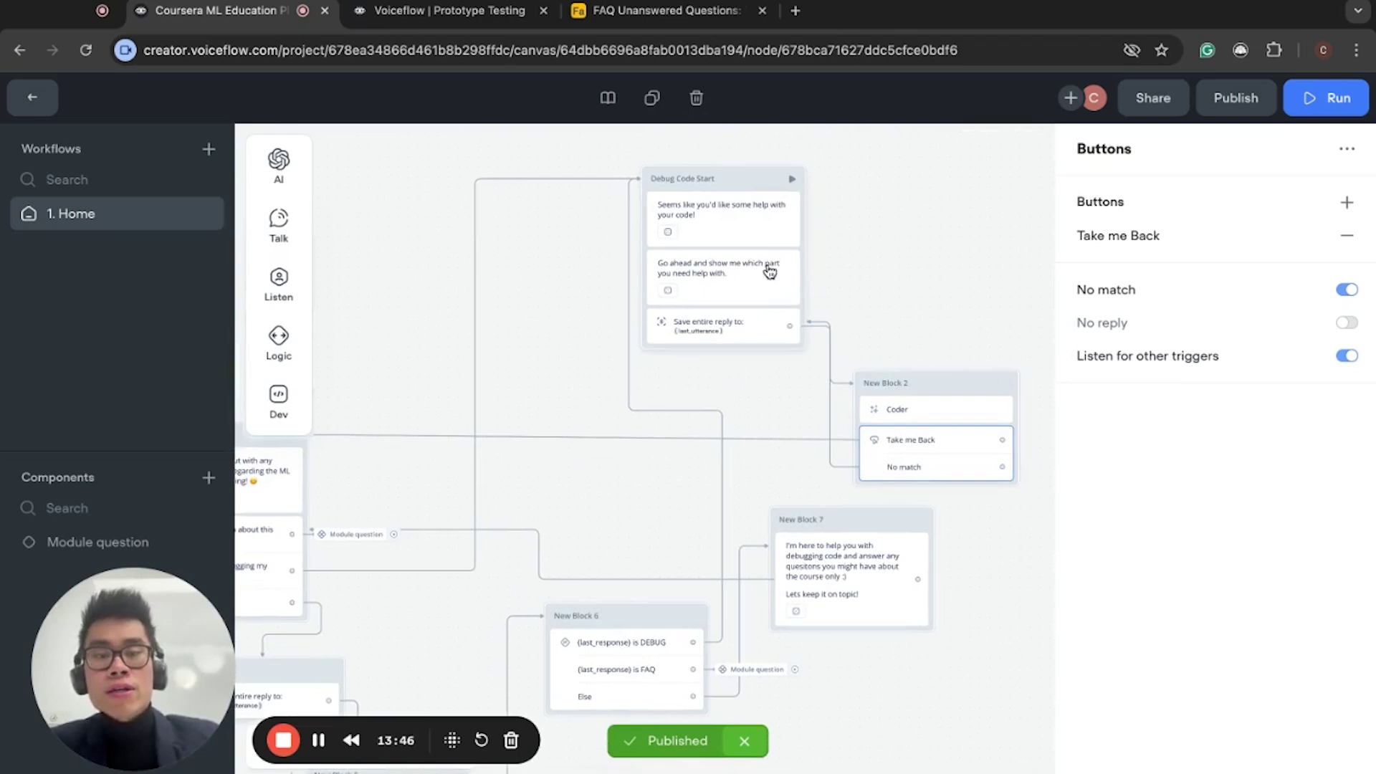
pyautogui.scroll(5, 752, 286)
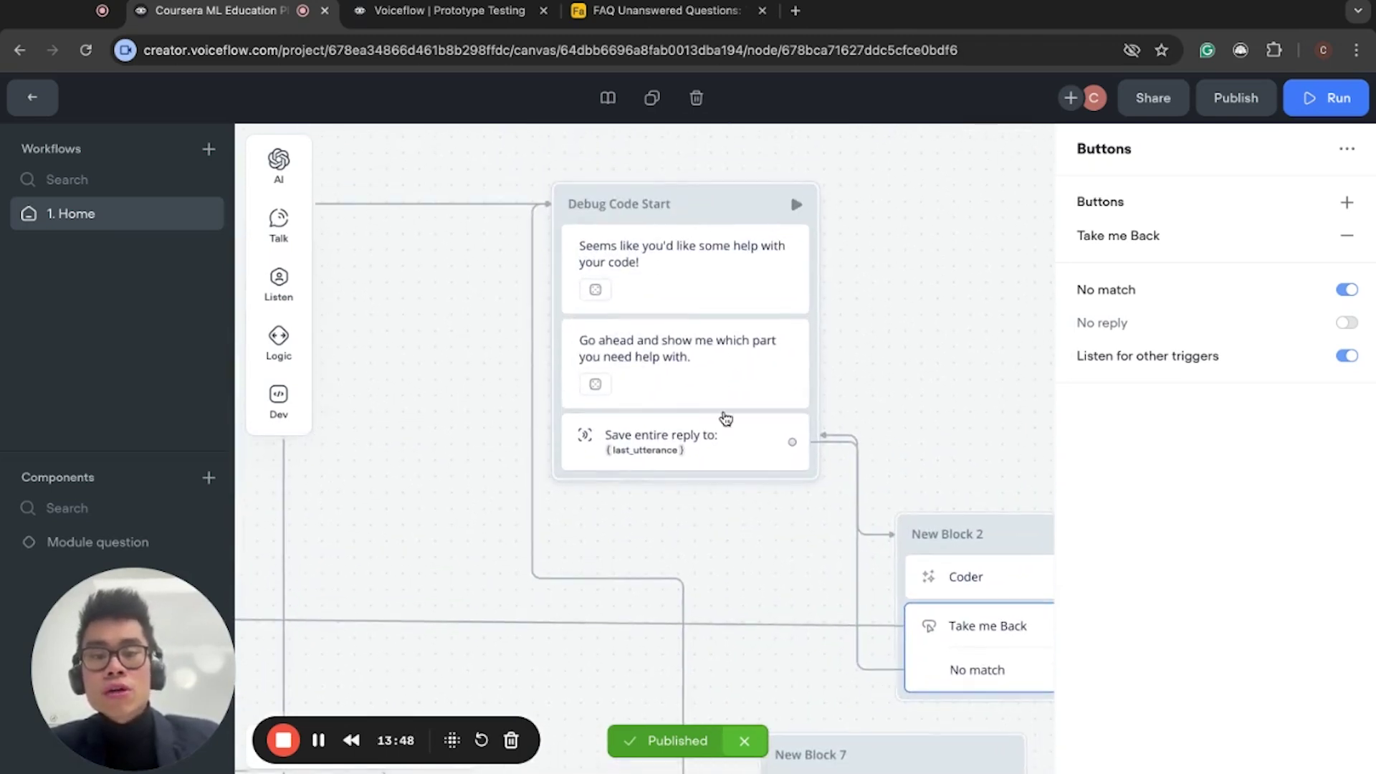
pyautogui.scroll(-3, 723, 416)
pyautogui.scroll(-5, 725, 417)
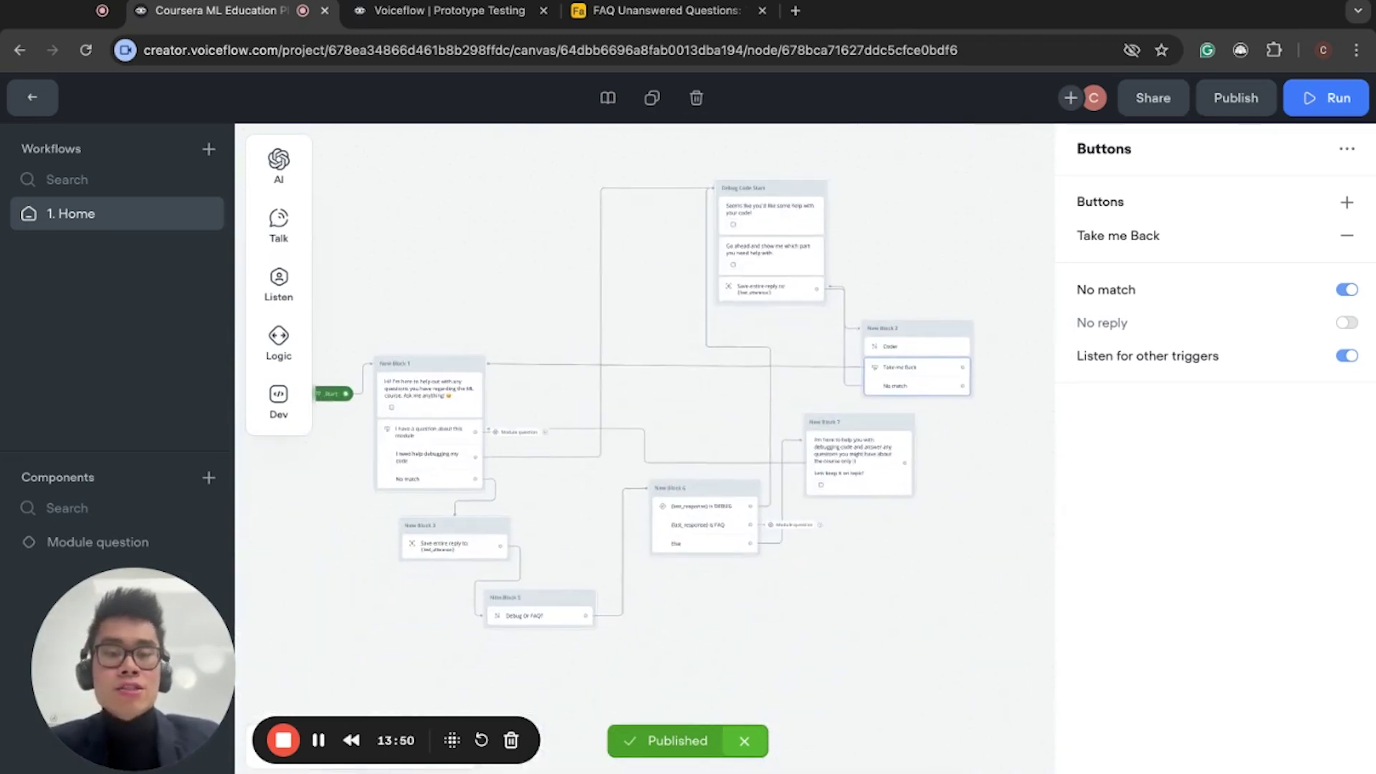
# Select the Debug Or FAQ? prompt in New Block 5 and examine the DEBUG, FAQ and Else conditions in New Block 6
pyautogui.scroll(3, 562, 556)
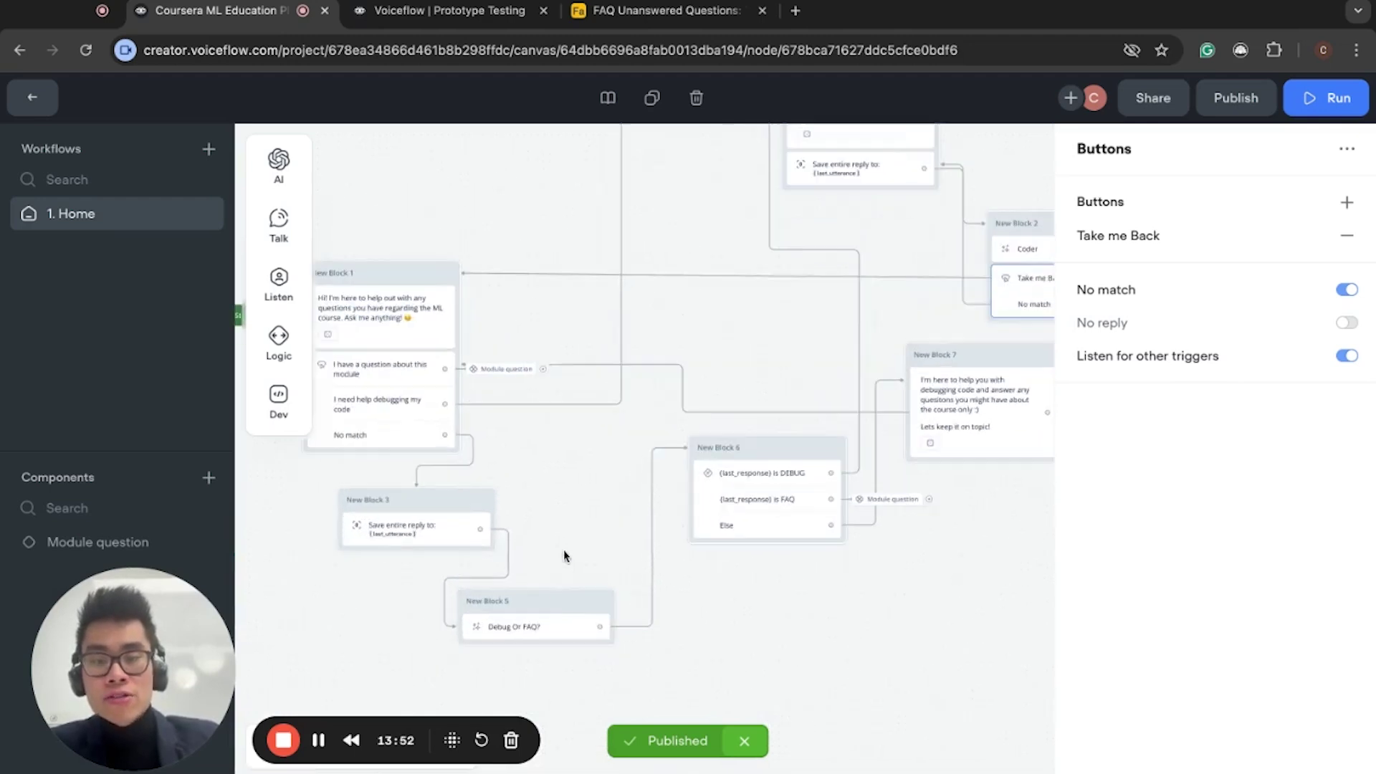
pyautogui.click(517, 616)
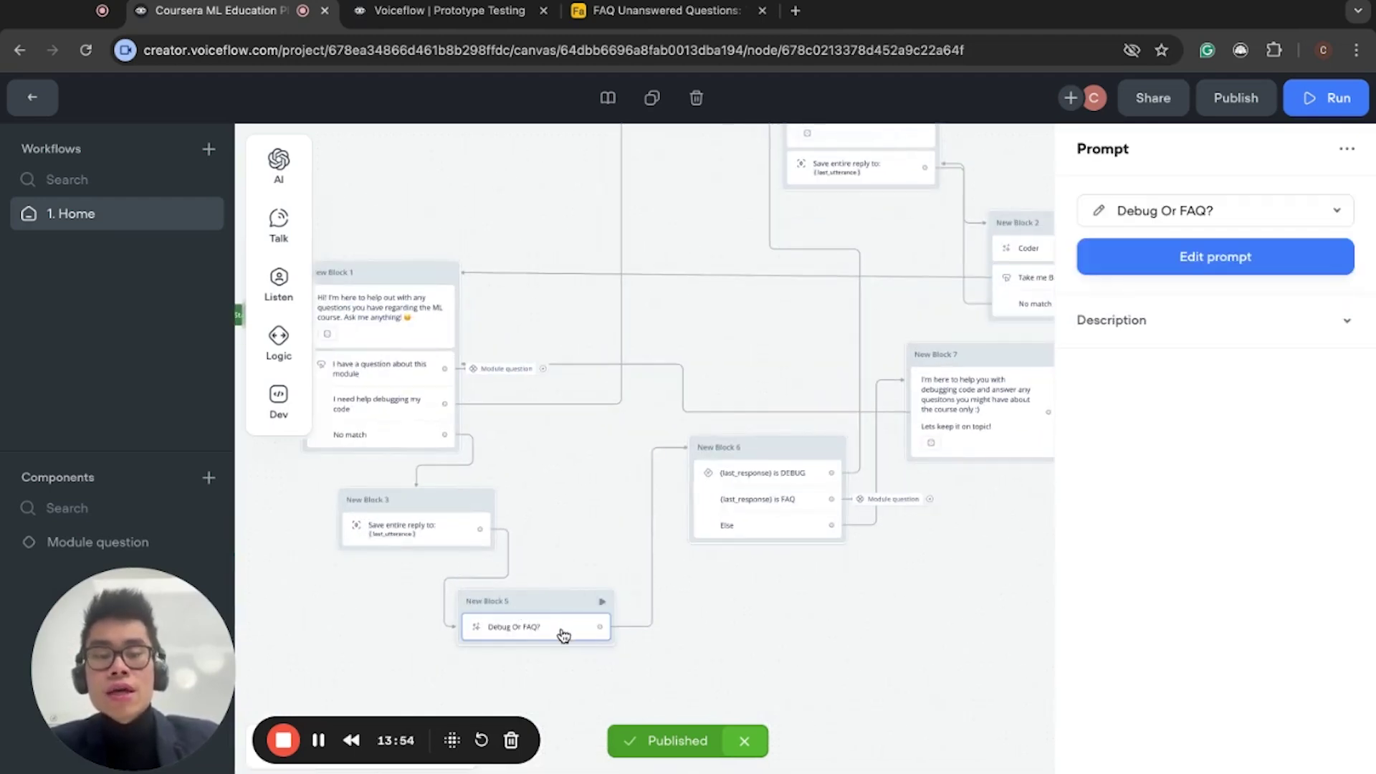
pyautogui.hscroll(2, 559, 625)
pyautogui.hscroll(4, 798, 478)
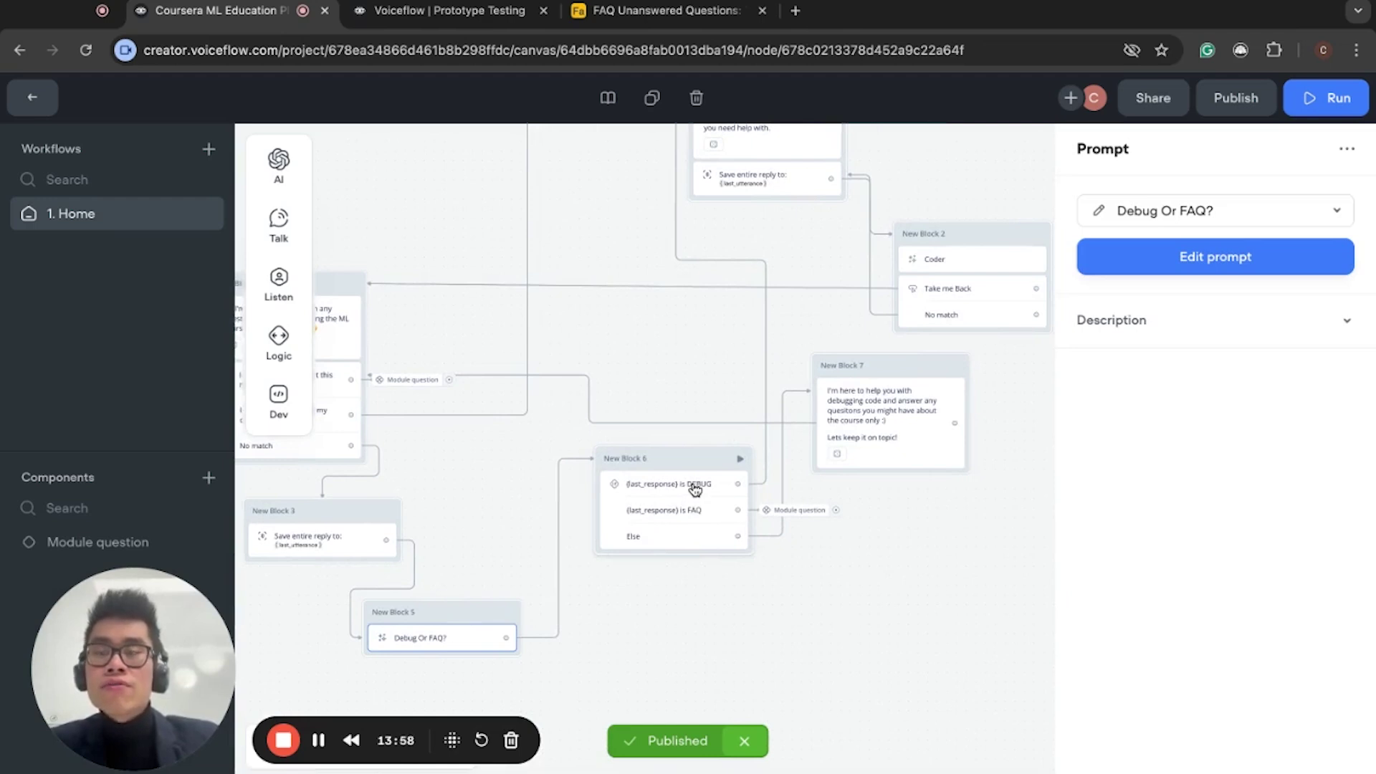
pyautogui.scroll(3, 695, 490)
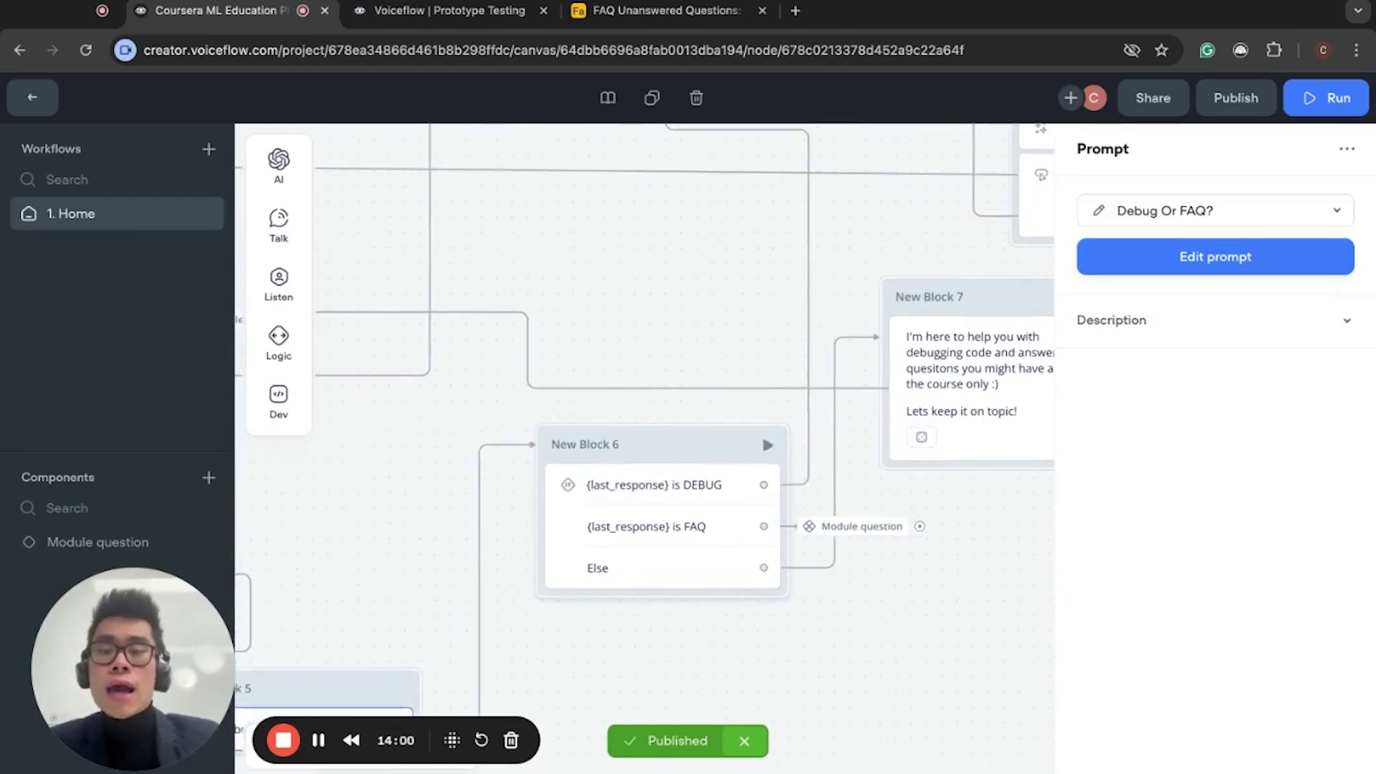
pyautogui.scroll(2, 698, 487)
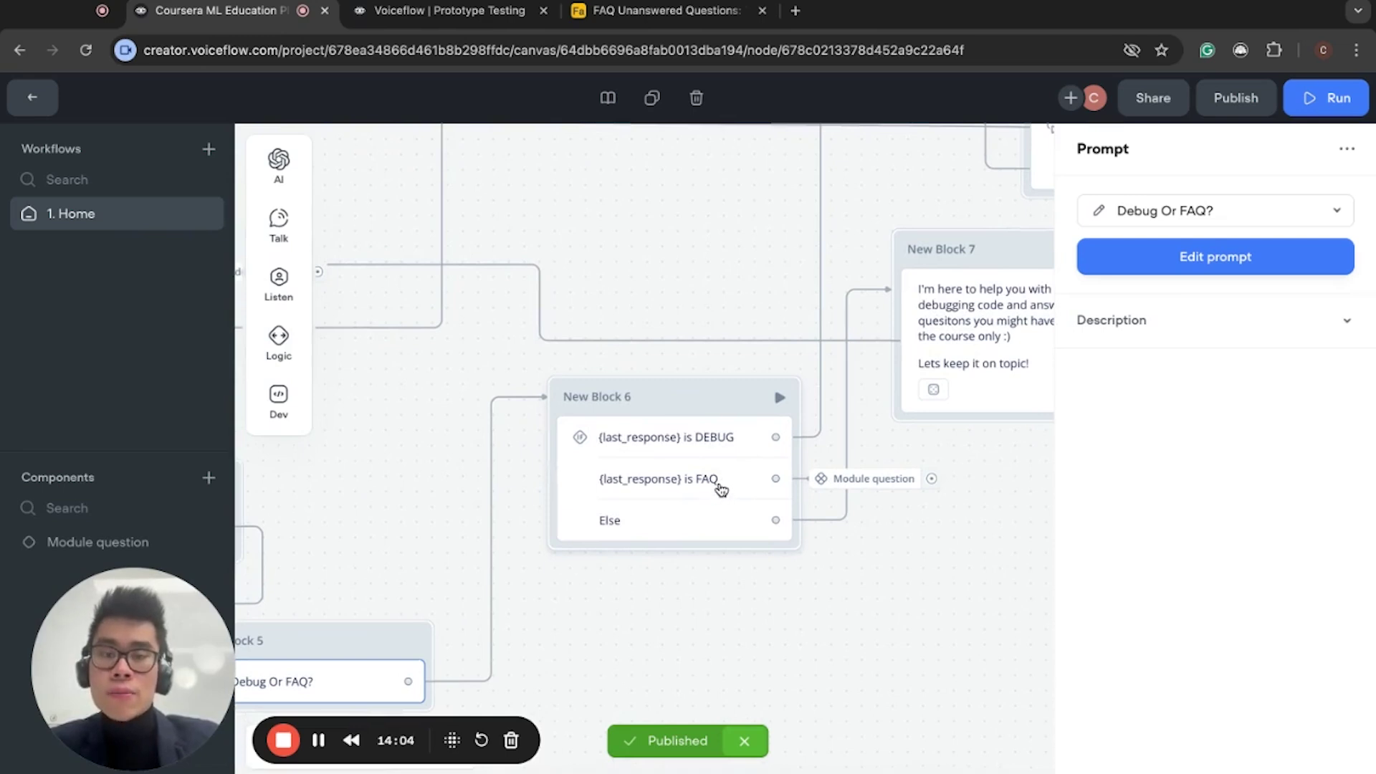
# Look over the whole Home workflow from the greeting block to the debugging and off-topic blocks
pyautogui.scroll(-5, 722, 489)
pyautogui.scroll(-1, 723, 489)
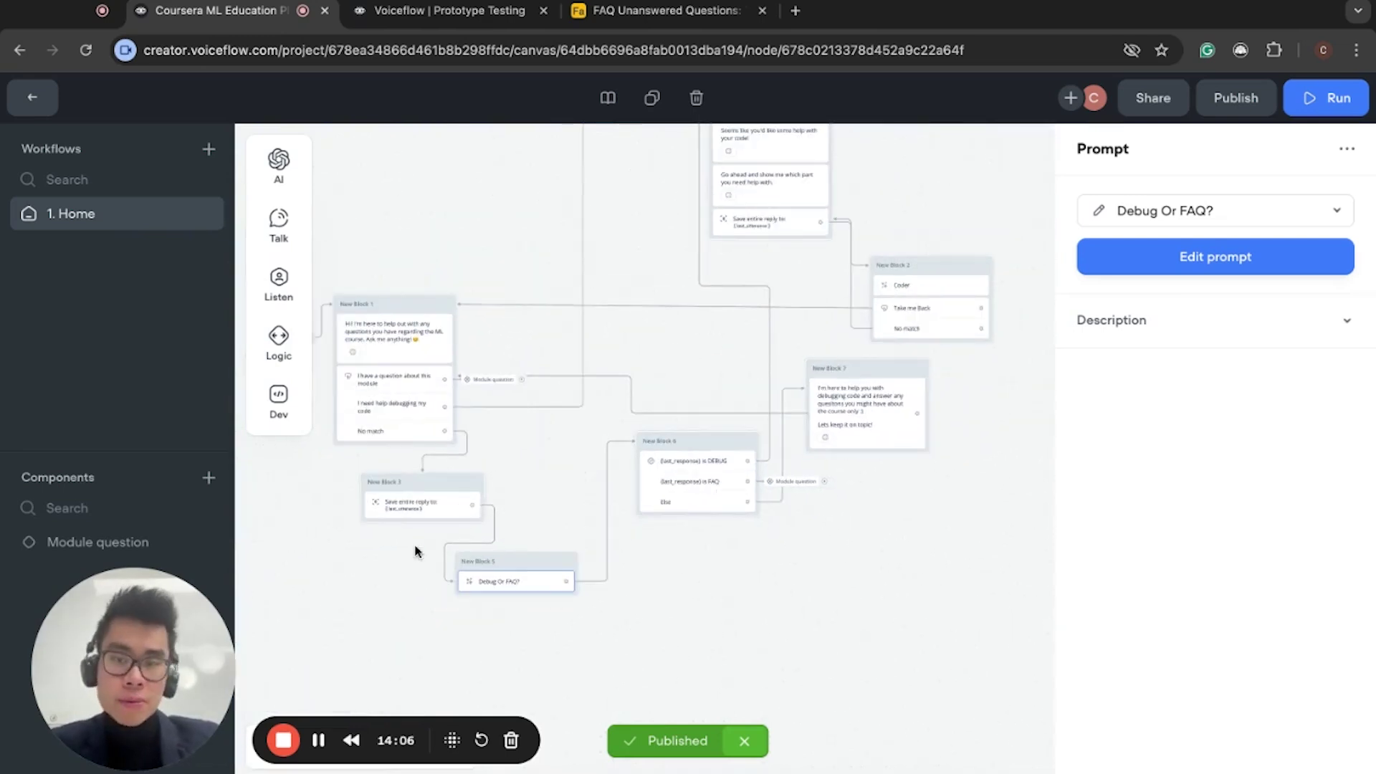
pyautogui.scroll(3, 418, 551)
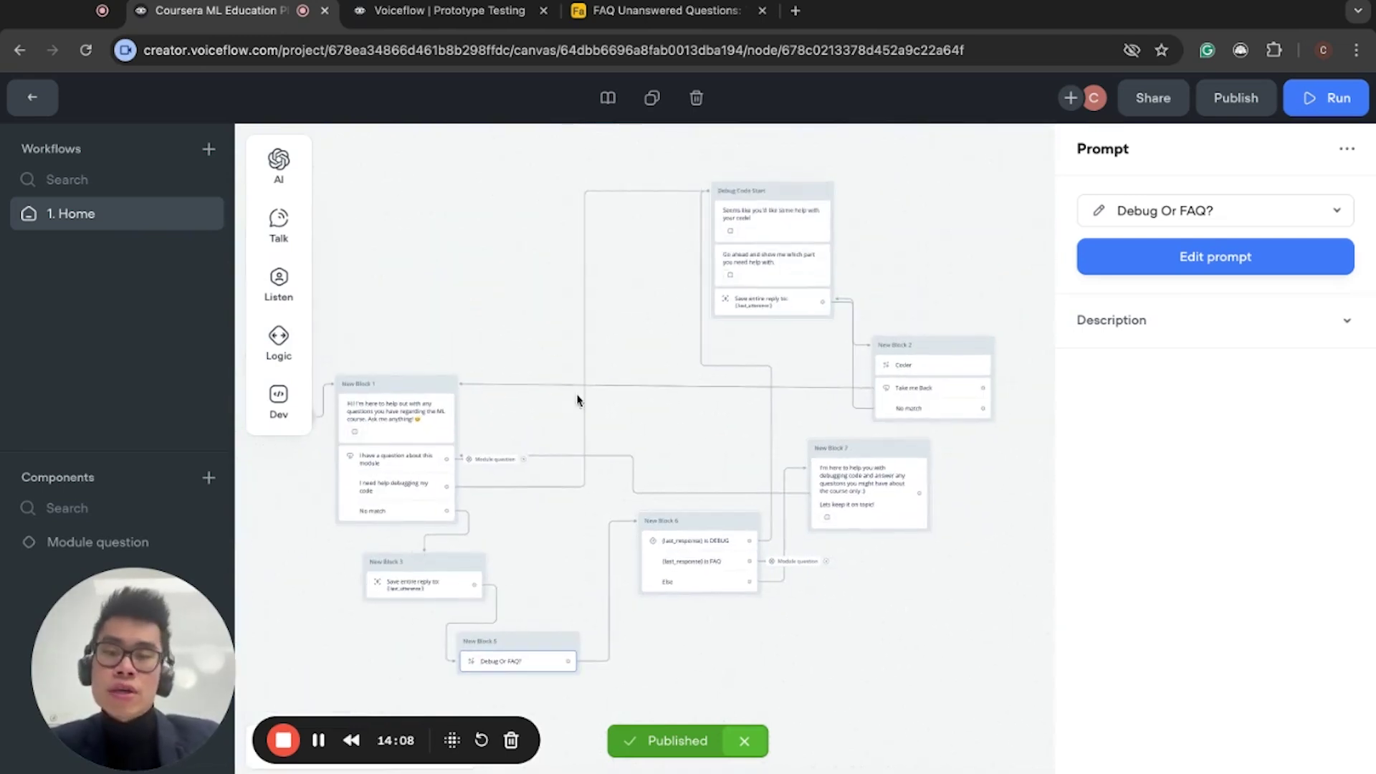
pyautogui.scroll(-3, 703, 308)
pyautogui.scroll(3, 611, 450)
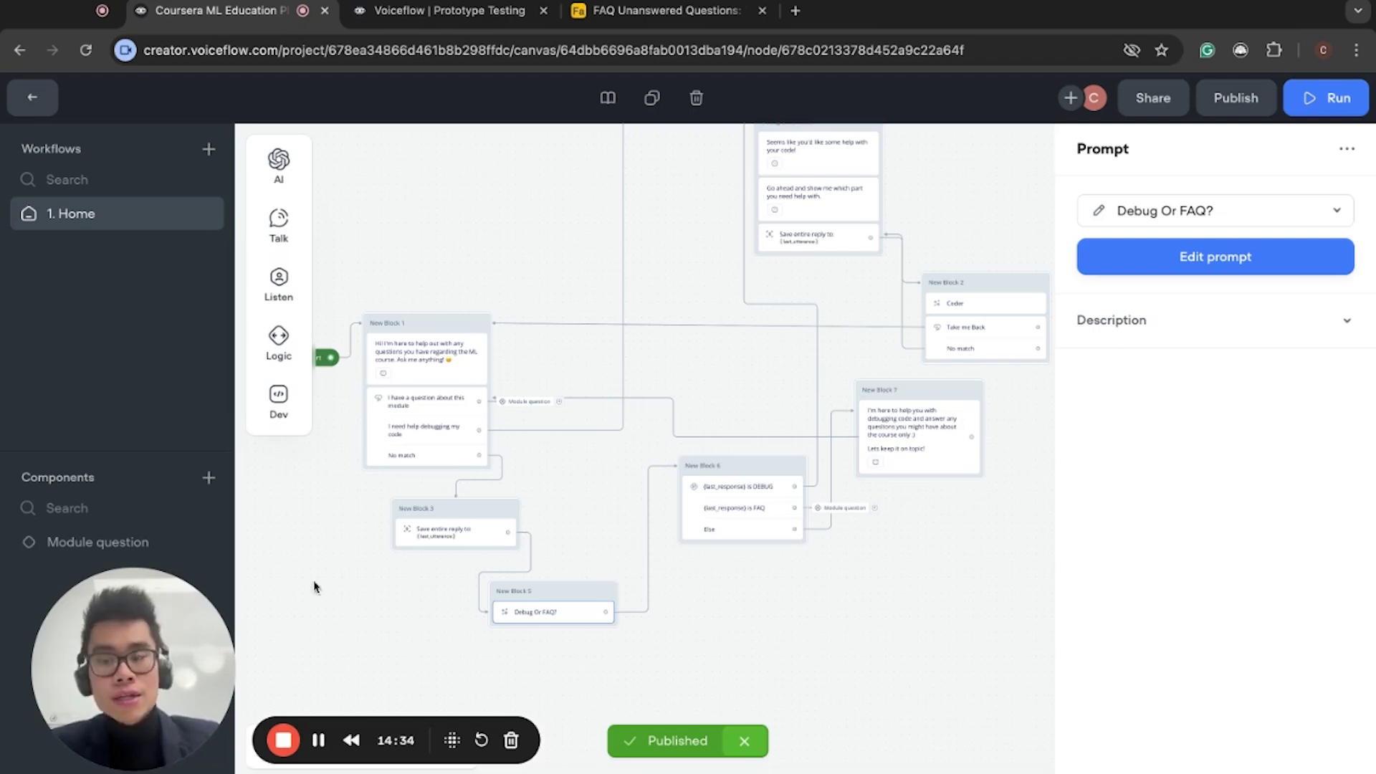
# Examine New Block 1's greeting and choices, including the link from the module question option to the Module question component
pyautogui.scroll(2, 581, 452)
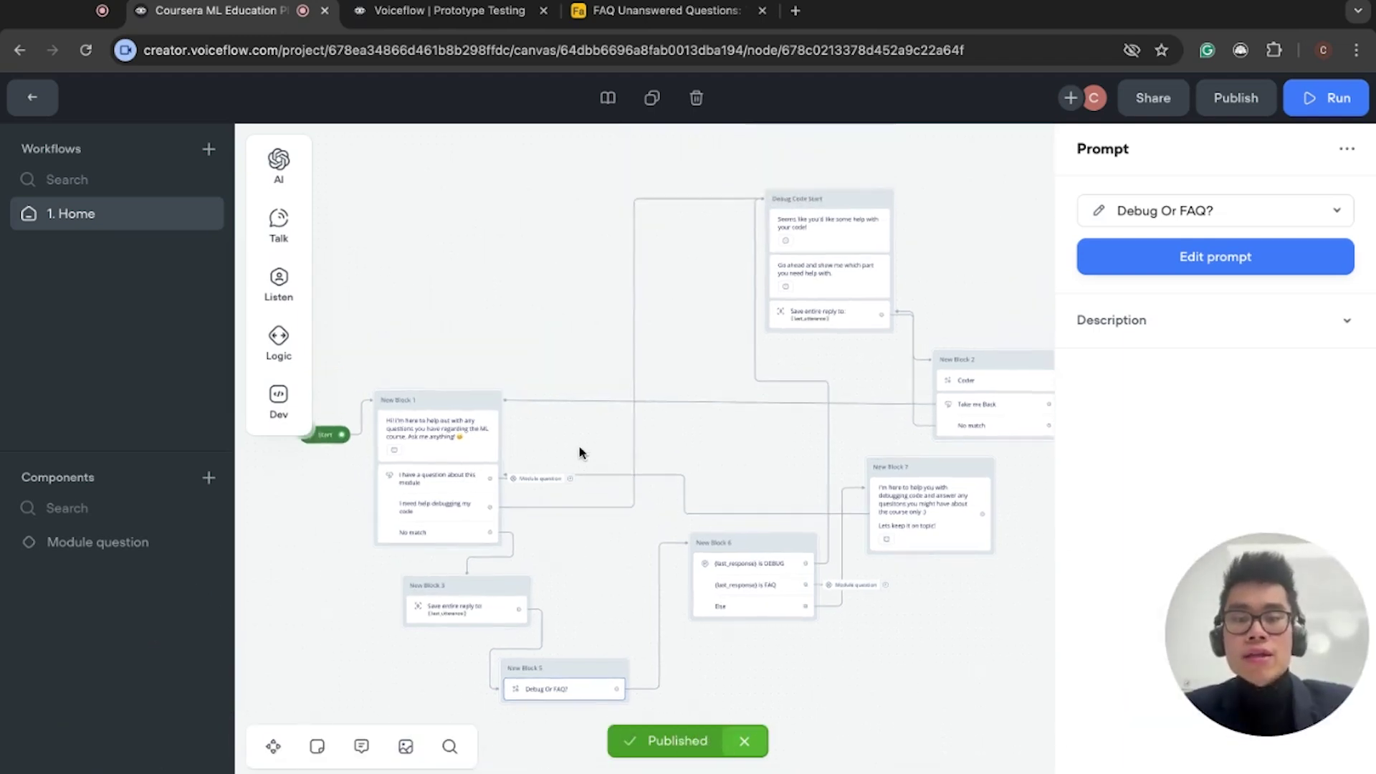
pyautogui.scroll(6, 580, 451)
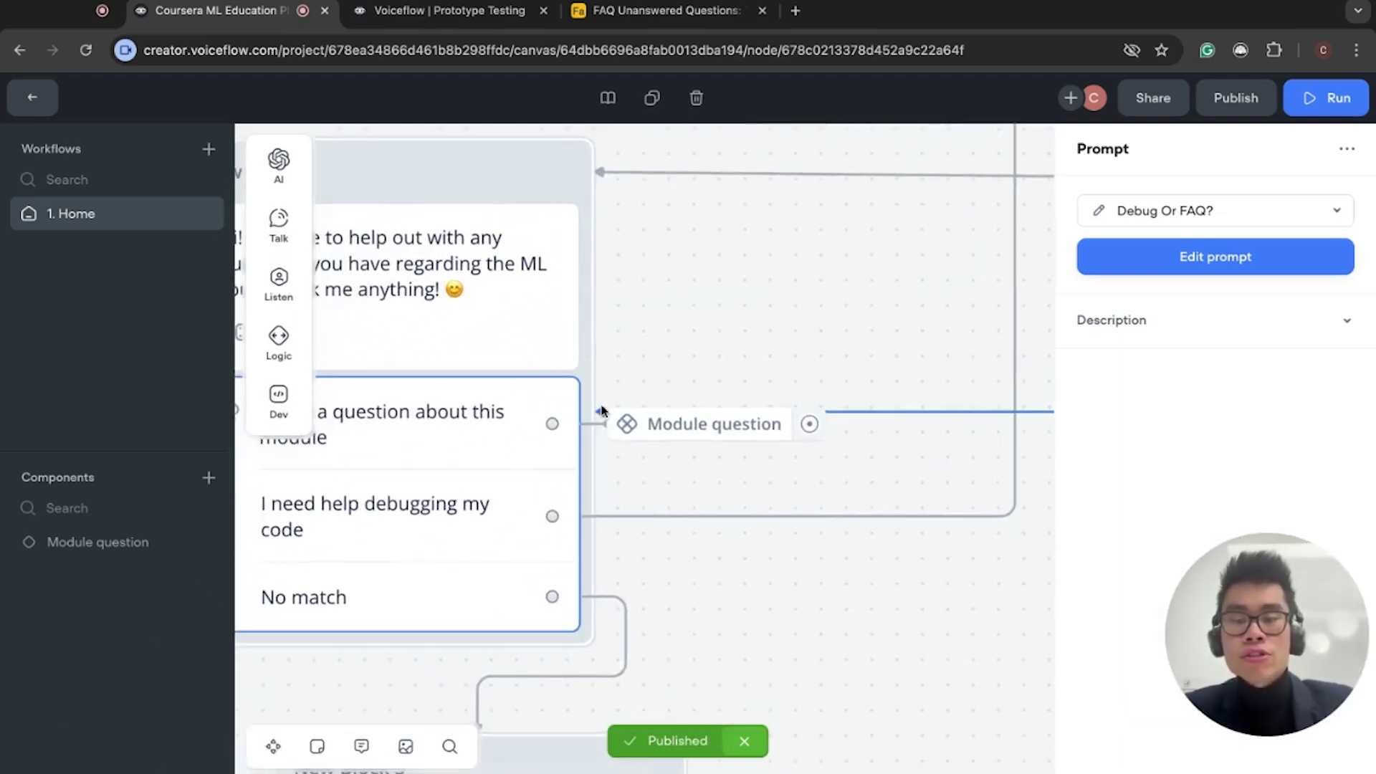
pyautogui.scroll(-3, 602, 411)
pyautogui.scroll(-1, 467, 433)
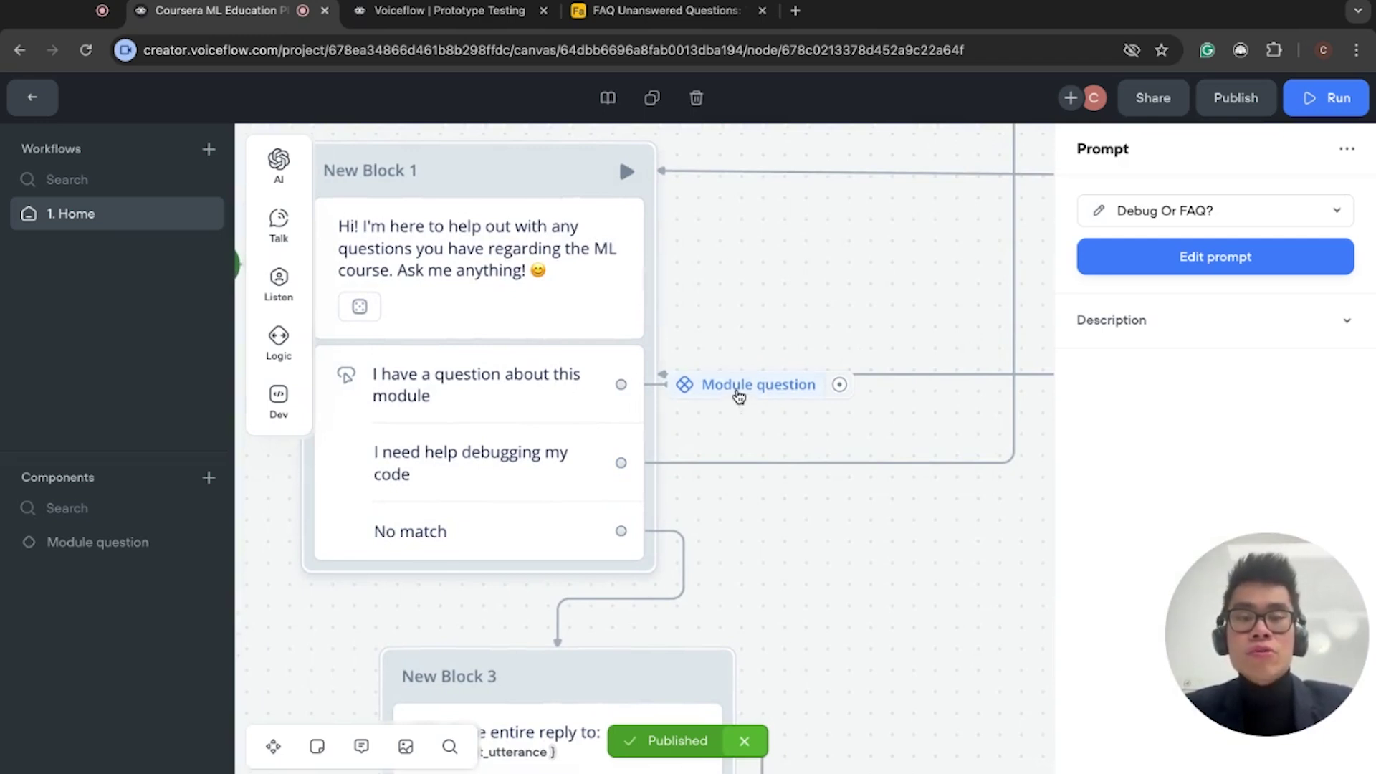
# Open the Module question component and look over its question, FAQ answering, feedback and enquiry blocks
pyautogui.click(65, 558)
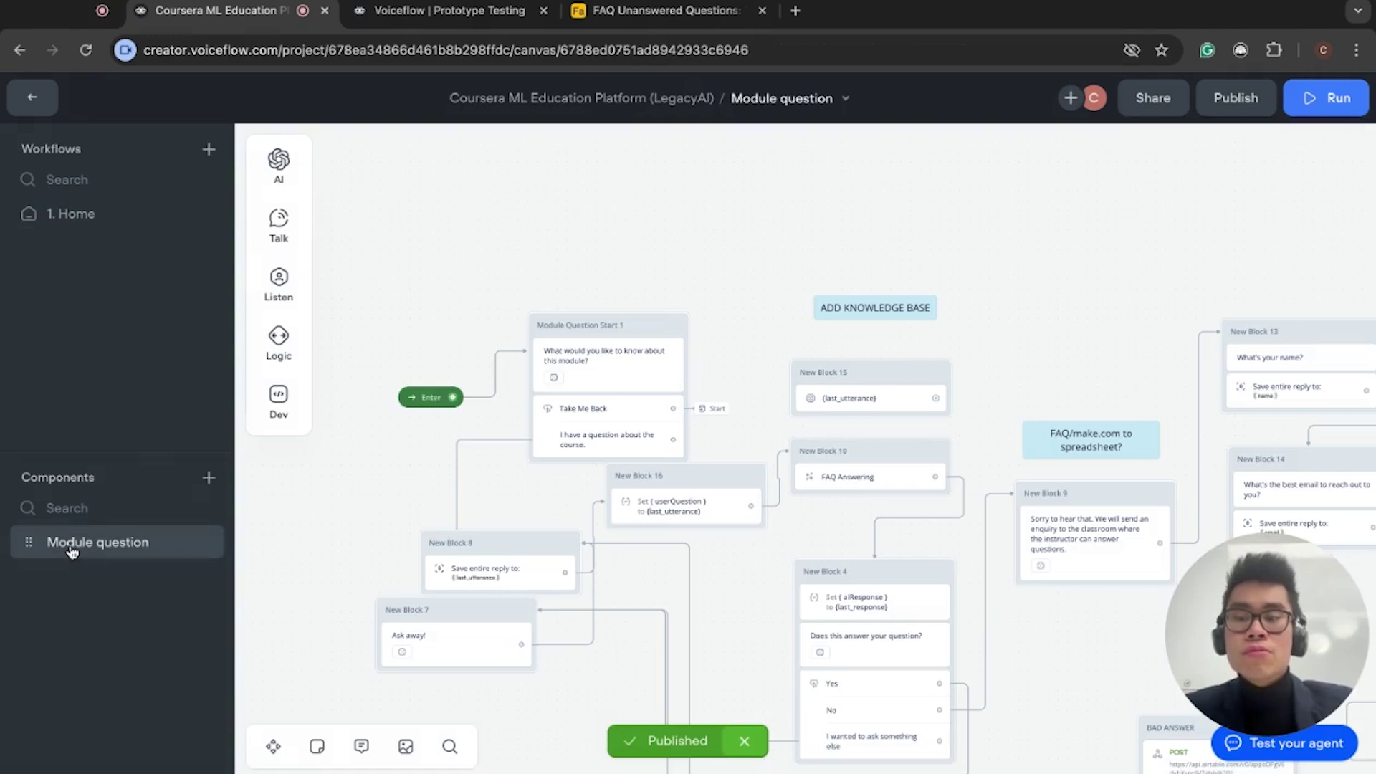
pyautogui.moveTo(279, 398)
pyautogui.scroll(-5, 700, 222)
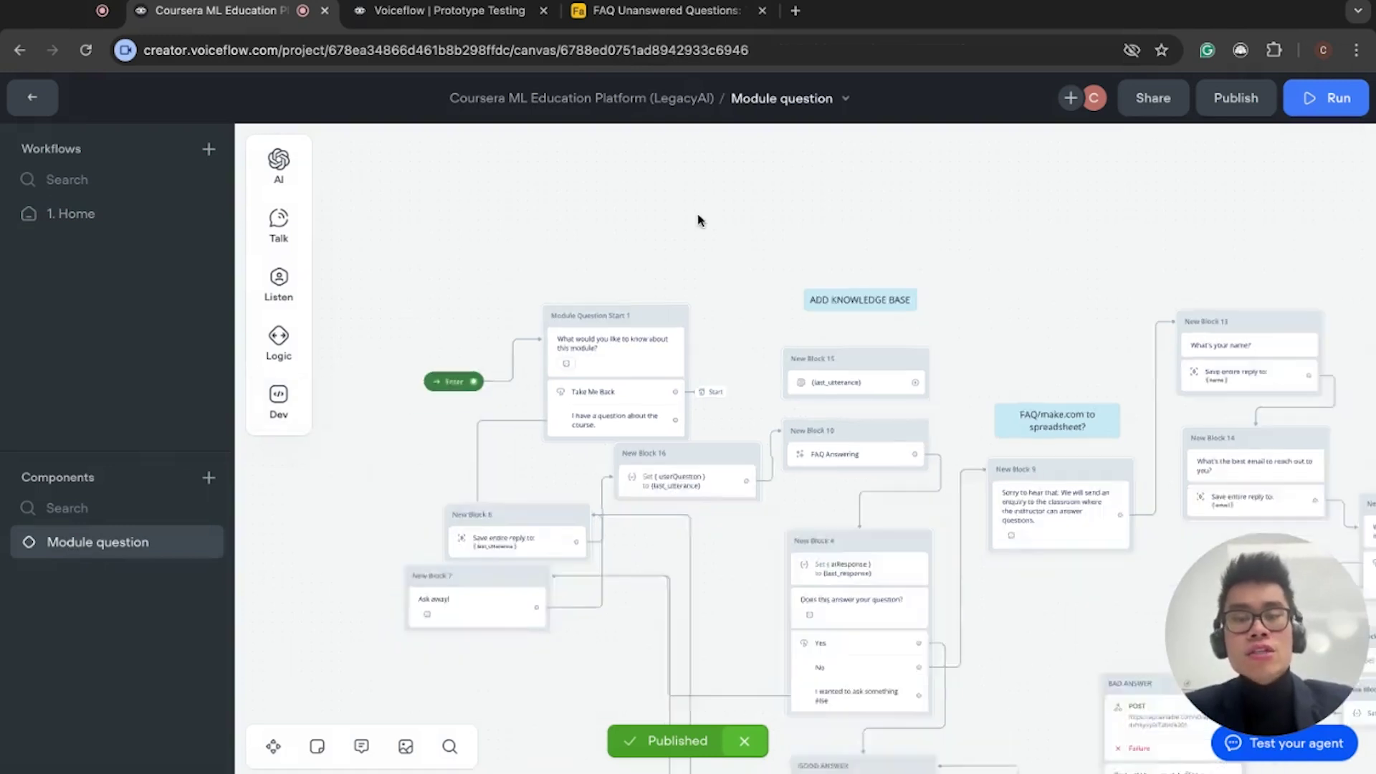
pyautogui.scroll(4, 700, 221)
pyautogui.hscroll(3, 717, 284)
pyautogui.hscroll(-5, 570, 454)
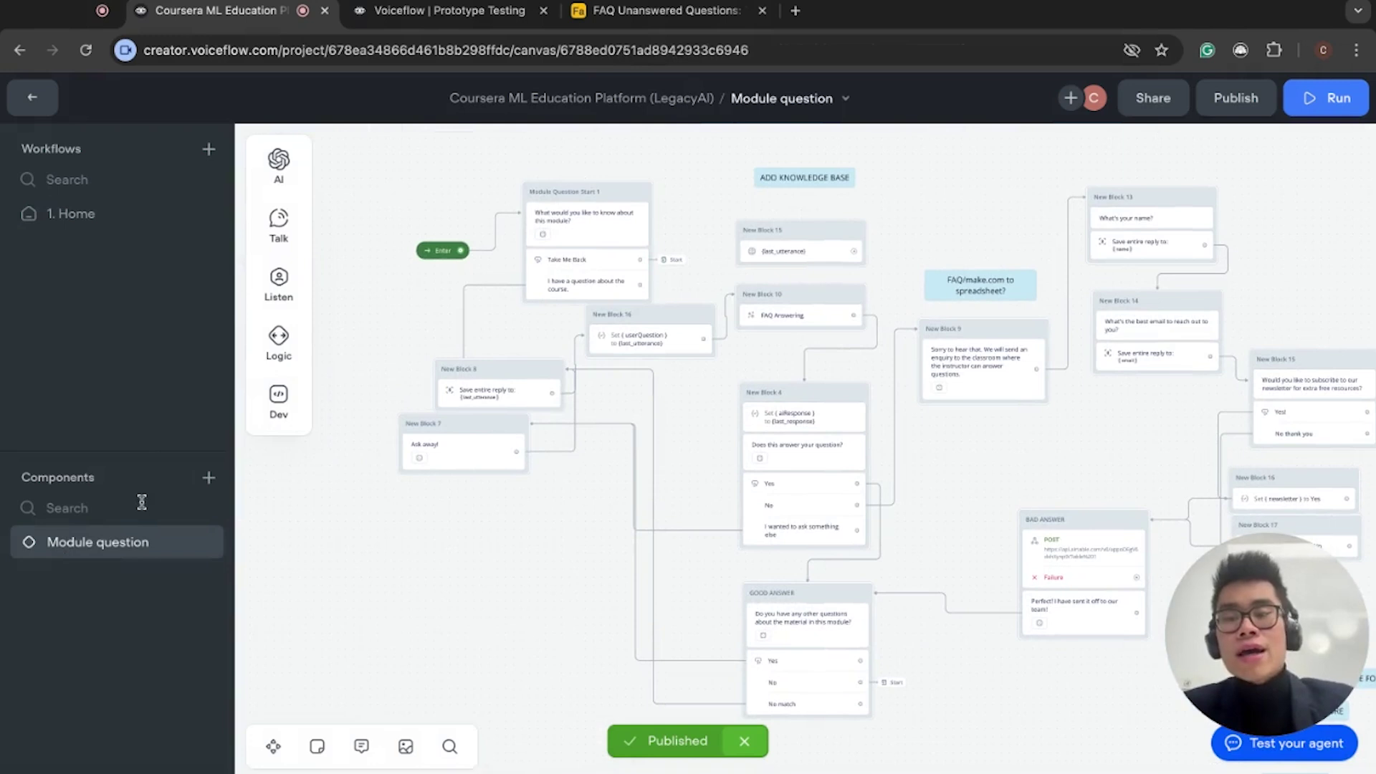
# Return to the Home workflow and look over its greeting, debugging and off-topic blocks
pyautogui.click(107, 214)
pyautogui.scroll(-10, 777, 363)
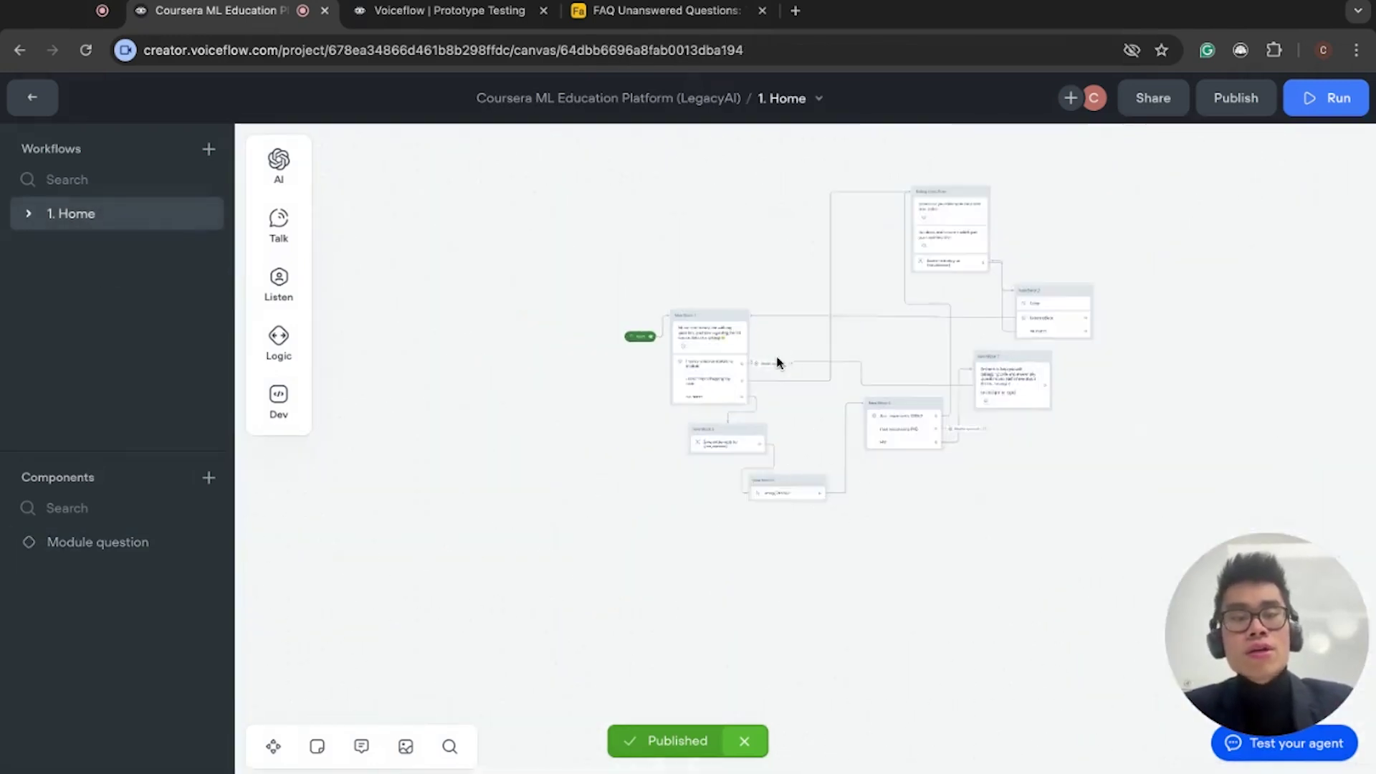
pyautogui.hscroll(2, 778, 363)
pyautogui.scroll(4, 777, 362)
pyautogui.hscroll(3, 758, 316)
pyautogui.scroll(2, 758, 316)
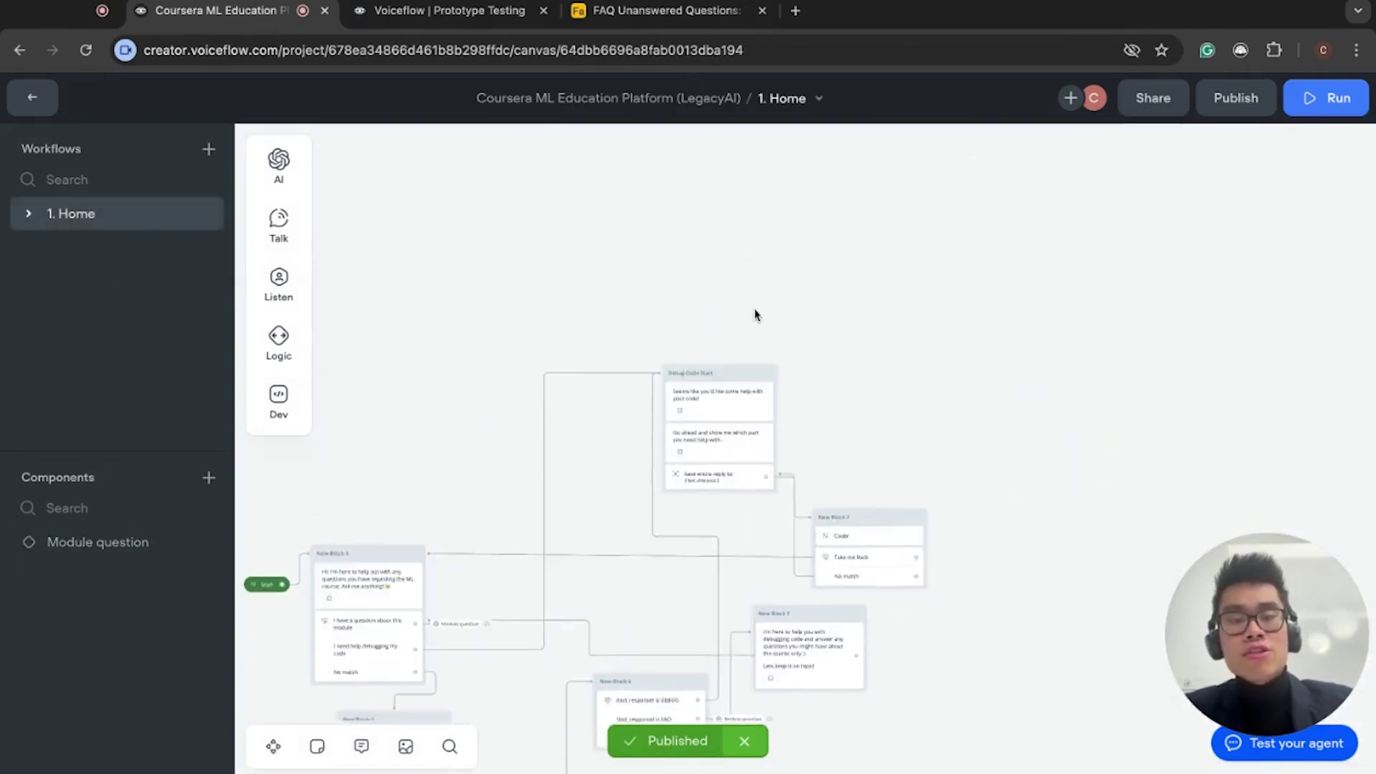
# Look over the Home workflow's blocks and links, ending on New Block 1's greeting and choices
pyautogui.scroll(-4, 758, 316)
pyautogui.hscroll(-3, 758, 316)
pyautogui.scroll(3, 712, 606)
pyautogui.hscroll(1, 711, 606)
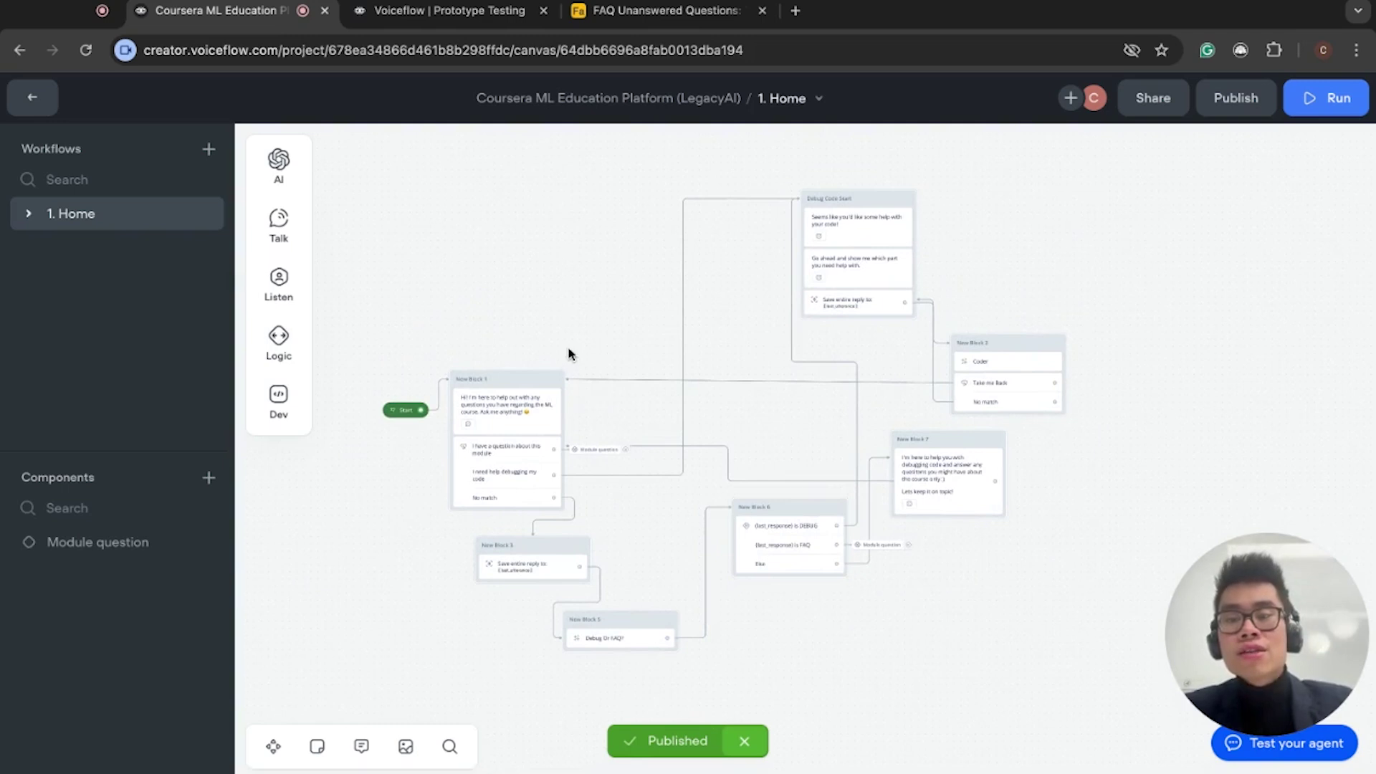
pyautogui.rightClick(474, 288)
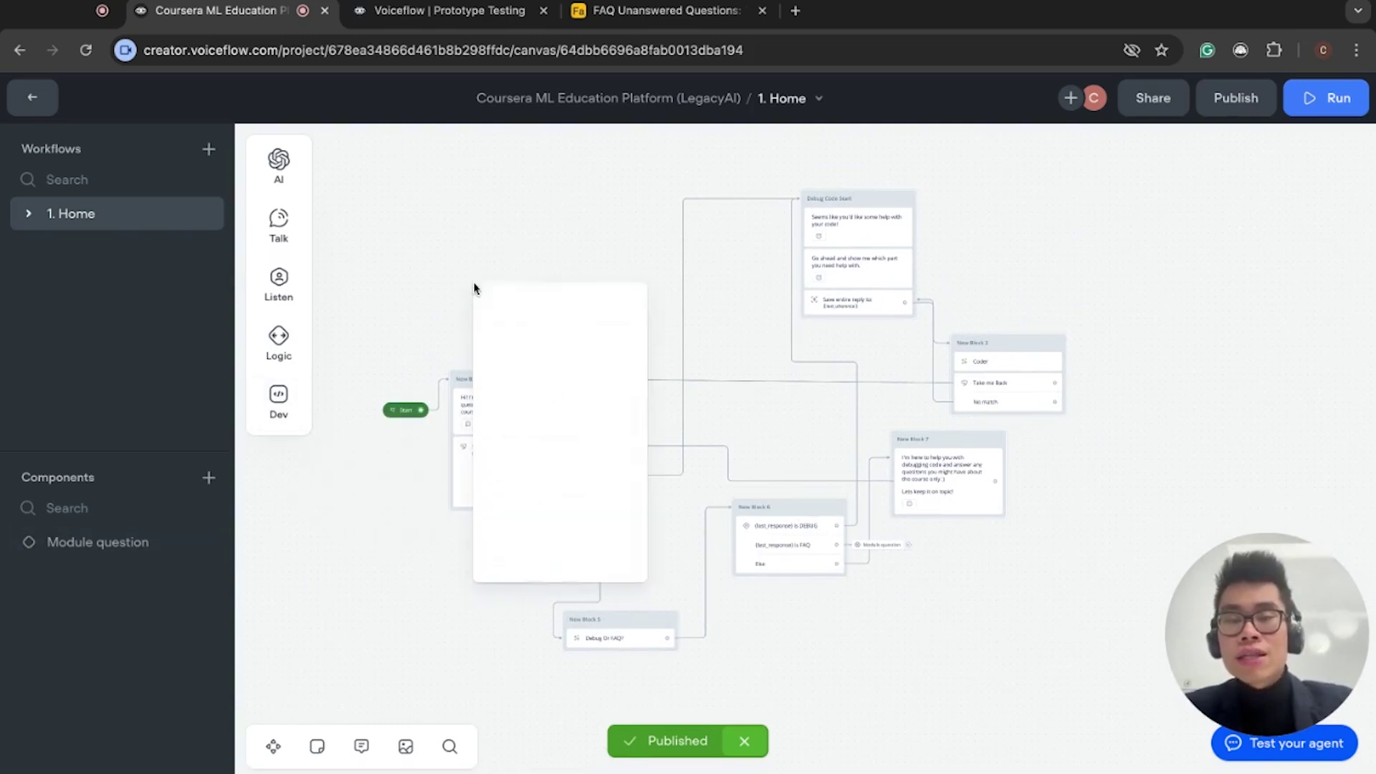
pyautogui.click(454, 311)
pyautogui.scroll(5, 454, 424)
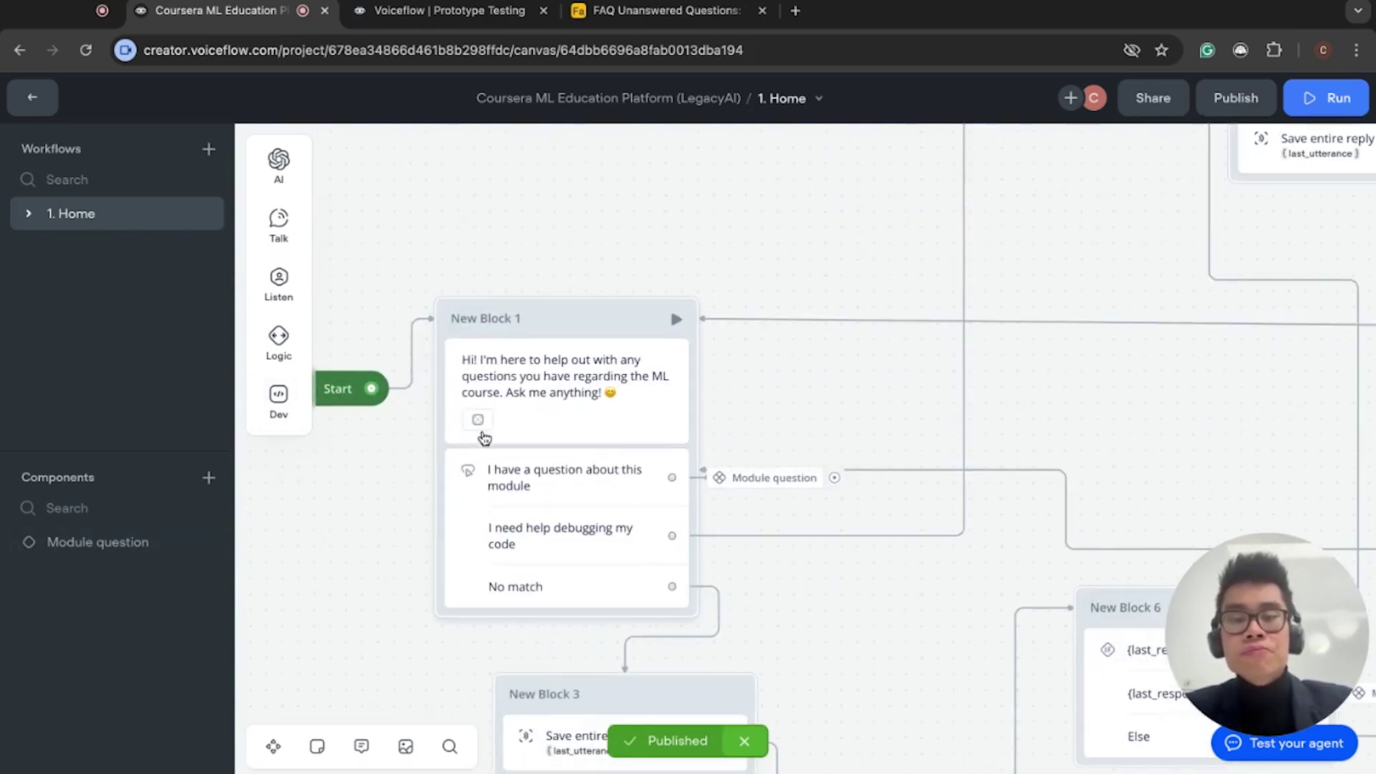
# Try replacing the link from New Block 1's debugging option with a Component action, and undo the replacement
pyautogui.click(706, 536)
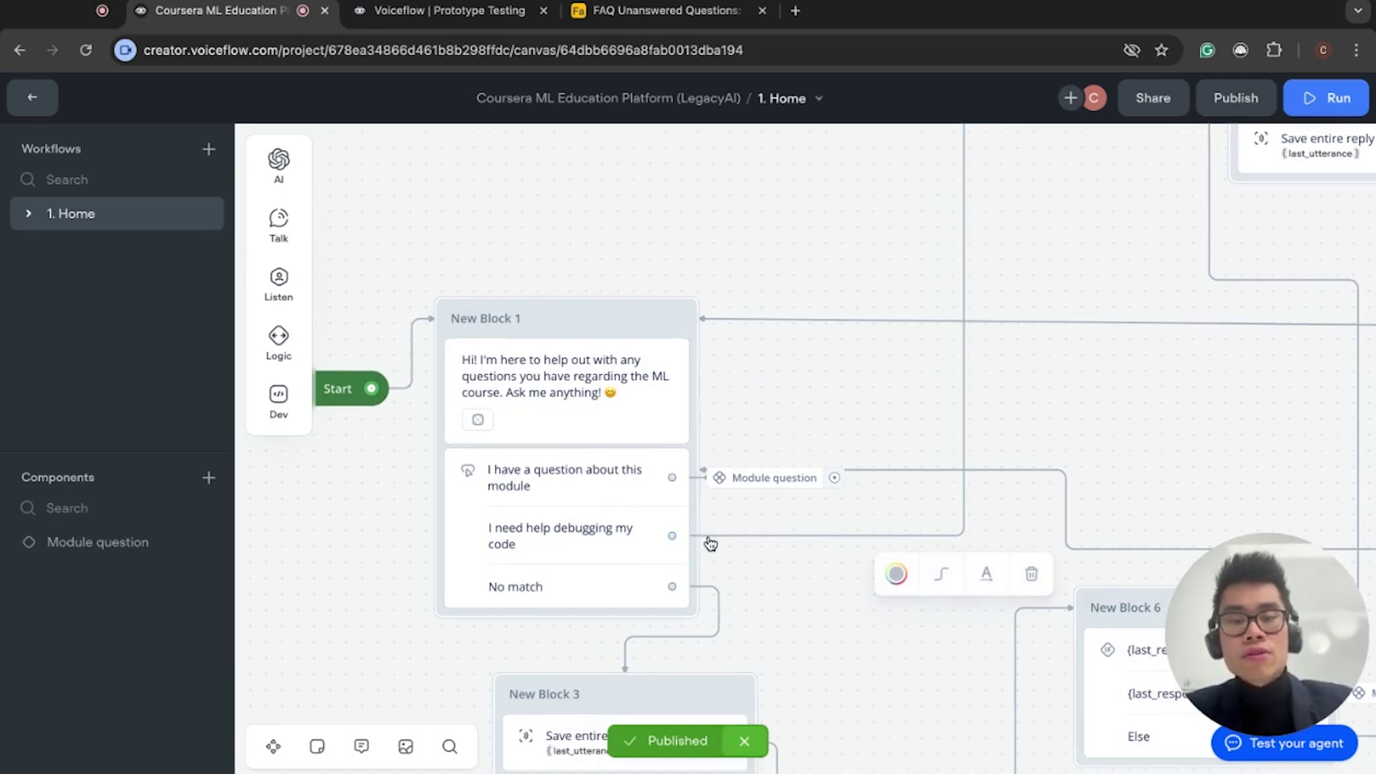
pyautogui.click(1032, 569)
pyautogui.rightClick(703, 551)
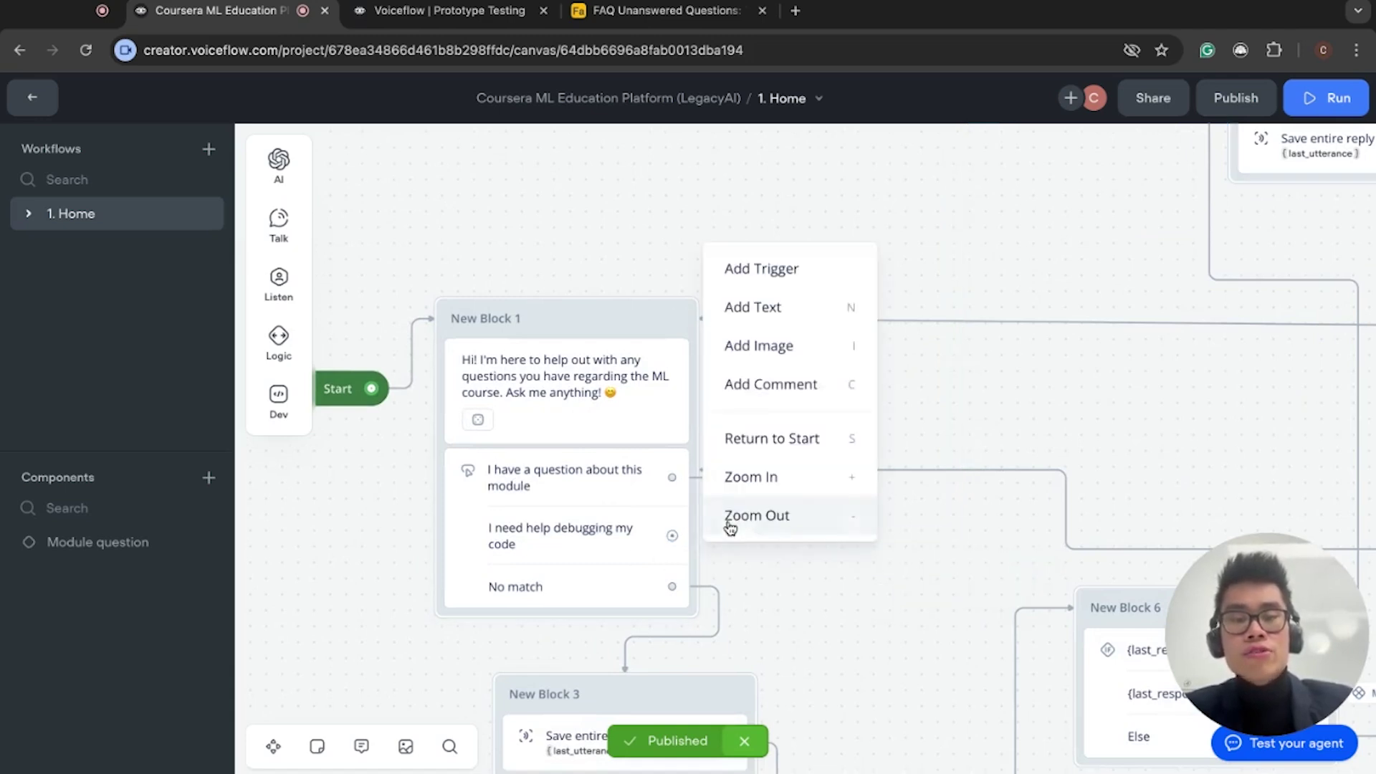
pyautogui.moveTo(673, 536); pyautogui.dragTo(757, 545)
pyautogui.moveTo(814, 521)
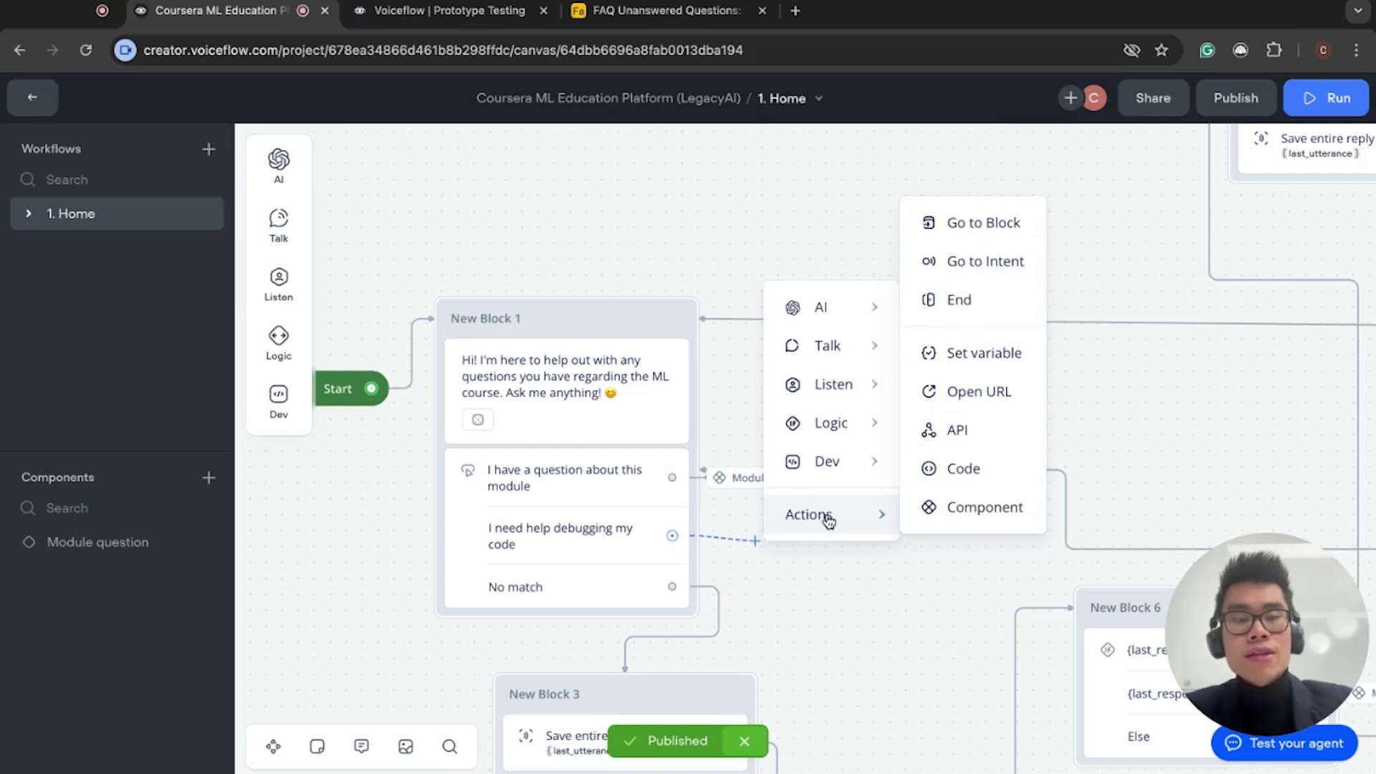
pyautogui.click(974, 512)
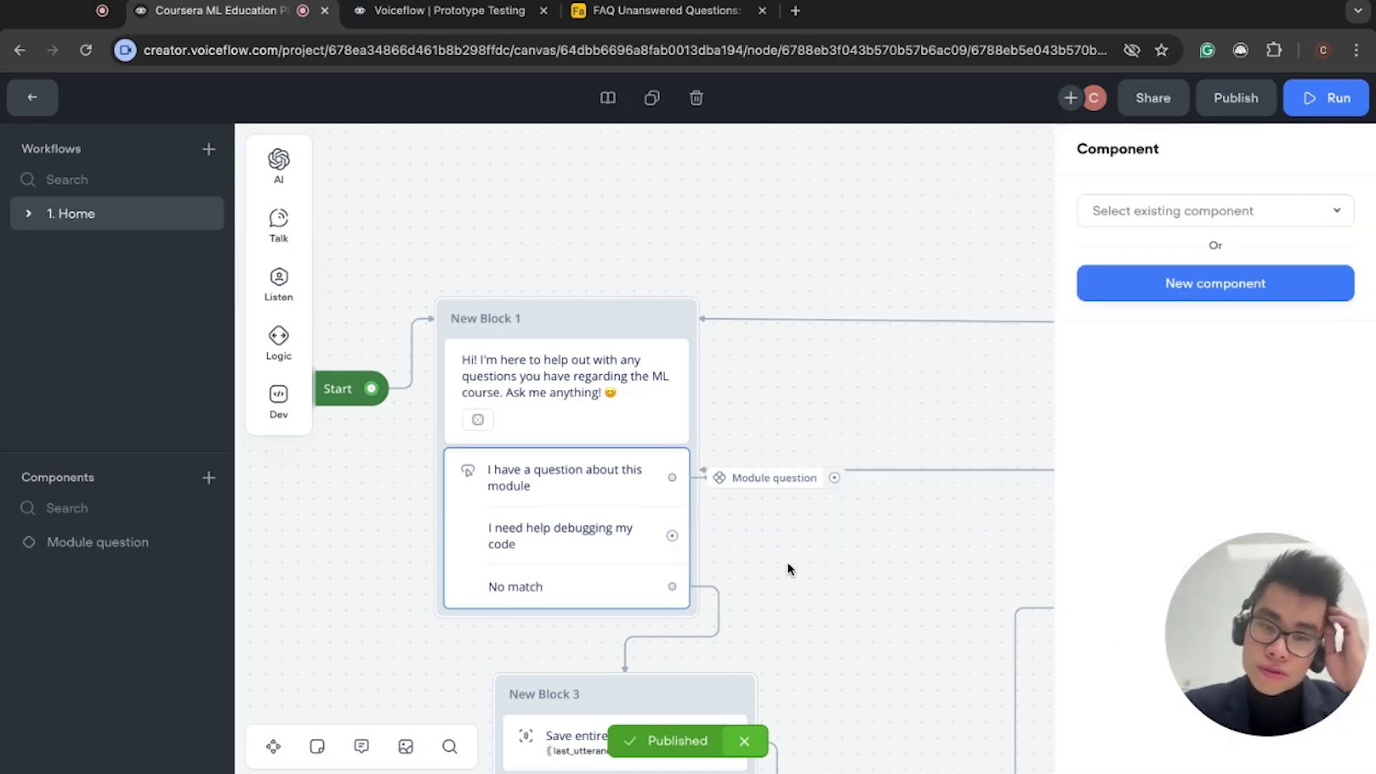
pyautogui.press('super+z')
pyautogui.press('super+z')
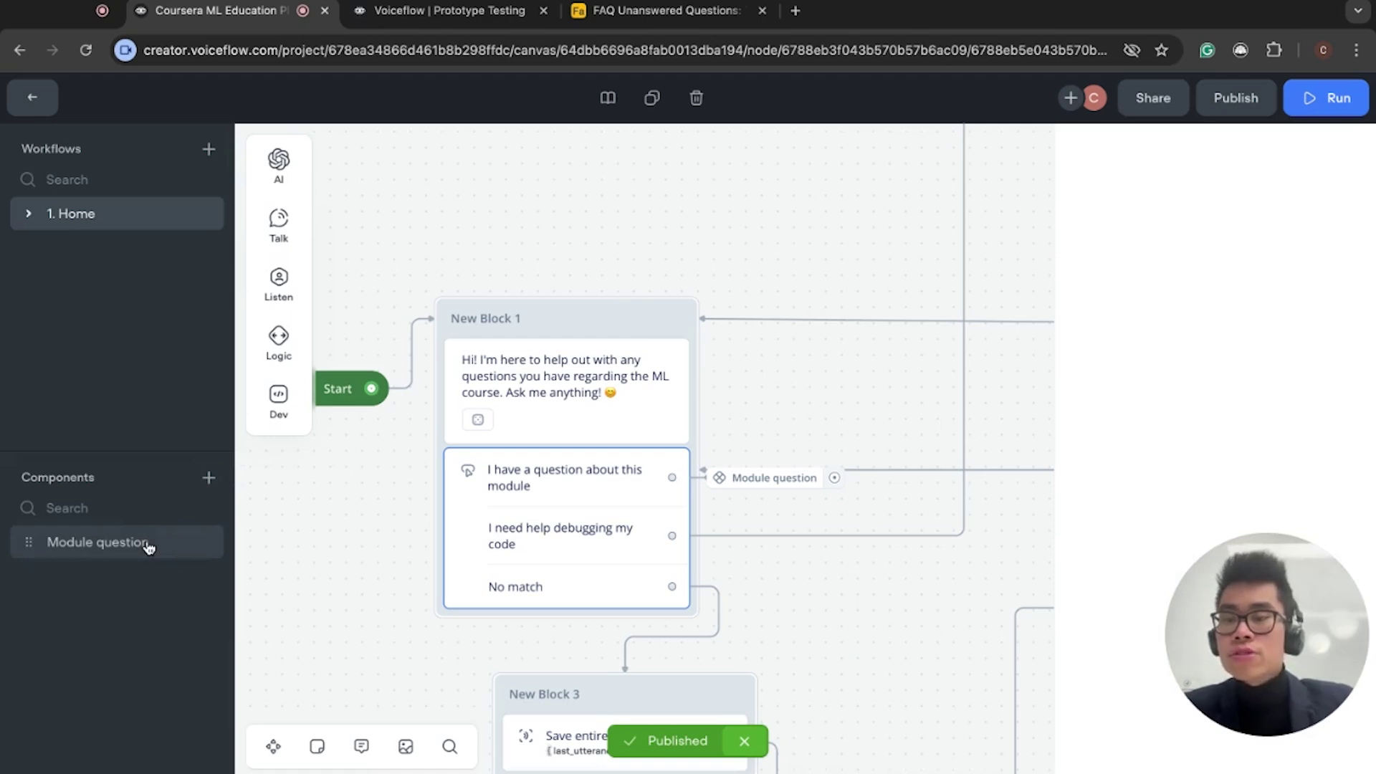
# Open the Module question component and examine the path from its Enter point to Module Question Start 1
pyautogui.click(98, 542)
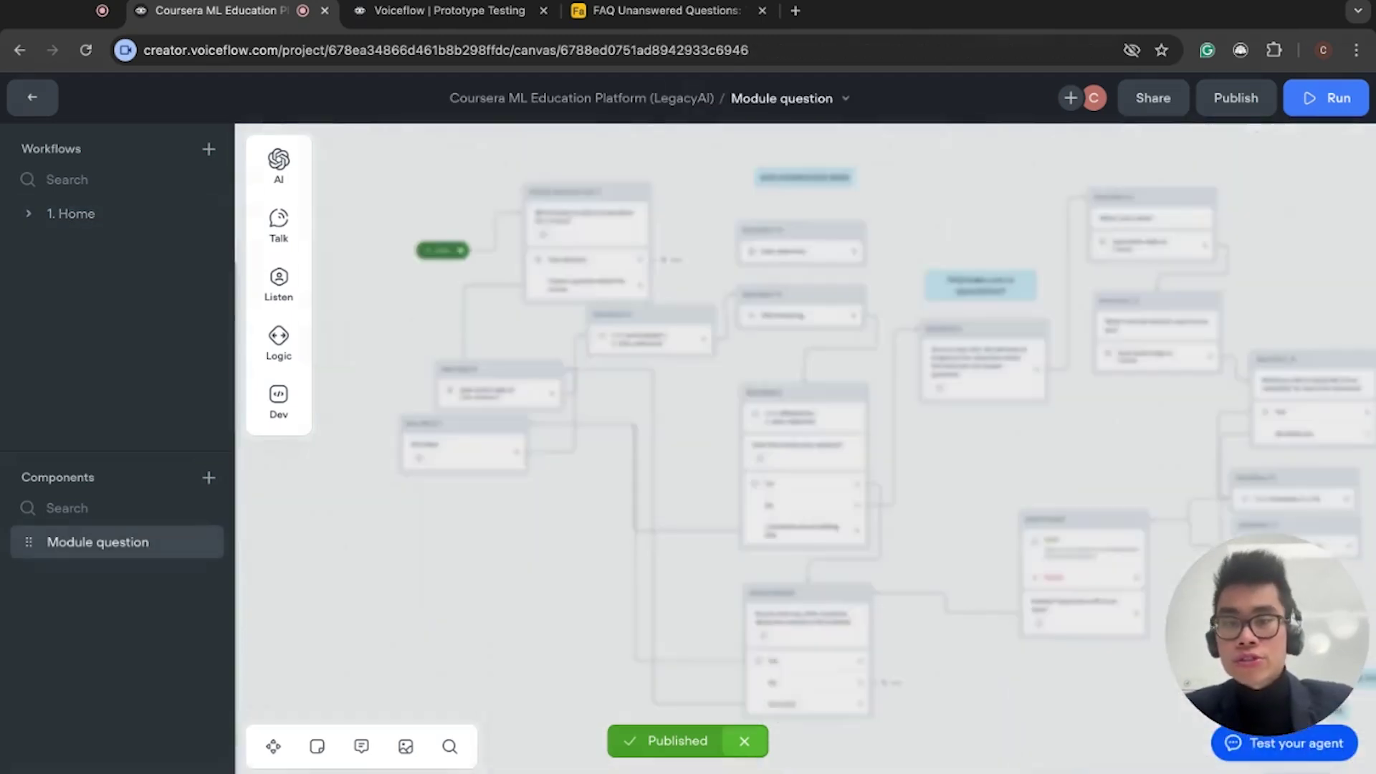
pyautogui.scroll(5, 577, 363)
pyautogui.scroll(3, 584, 354)
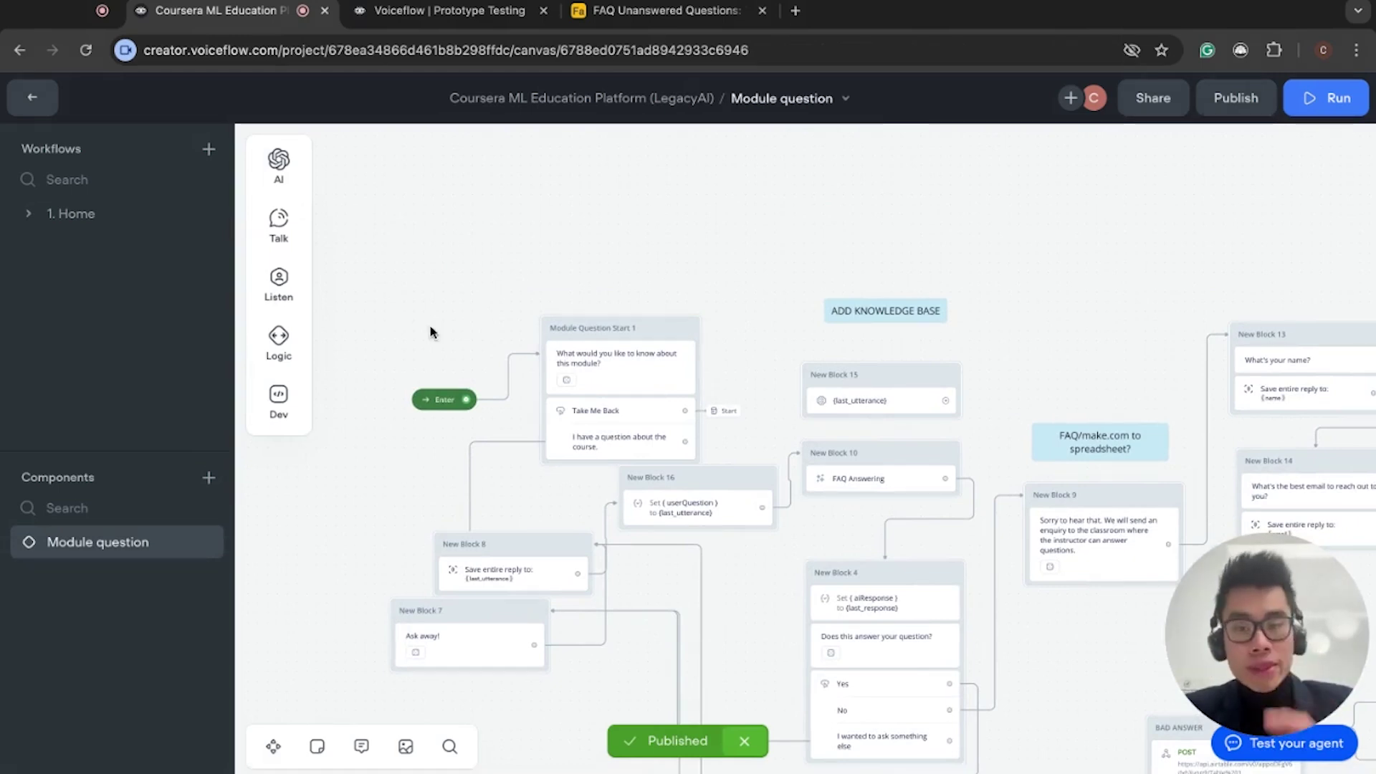
pyautogui.scroll(5, 444, 400)
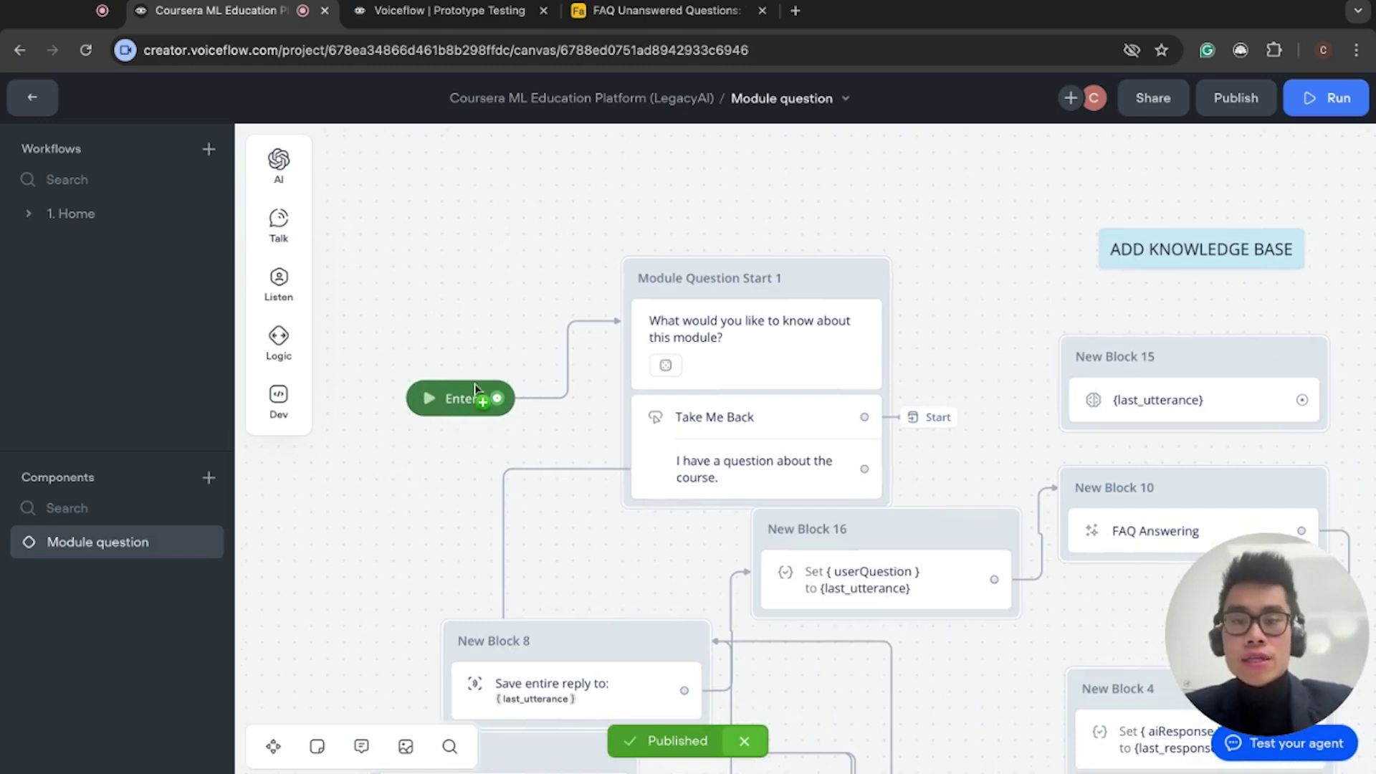
pyautogui.hscroll(1, 487, 416)
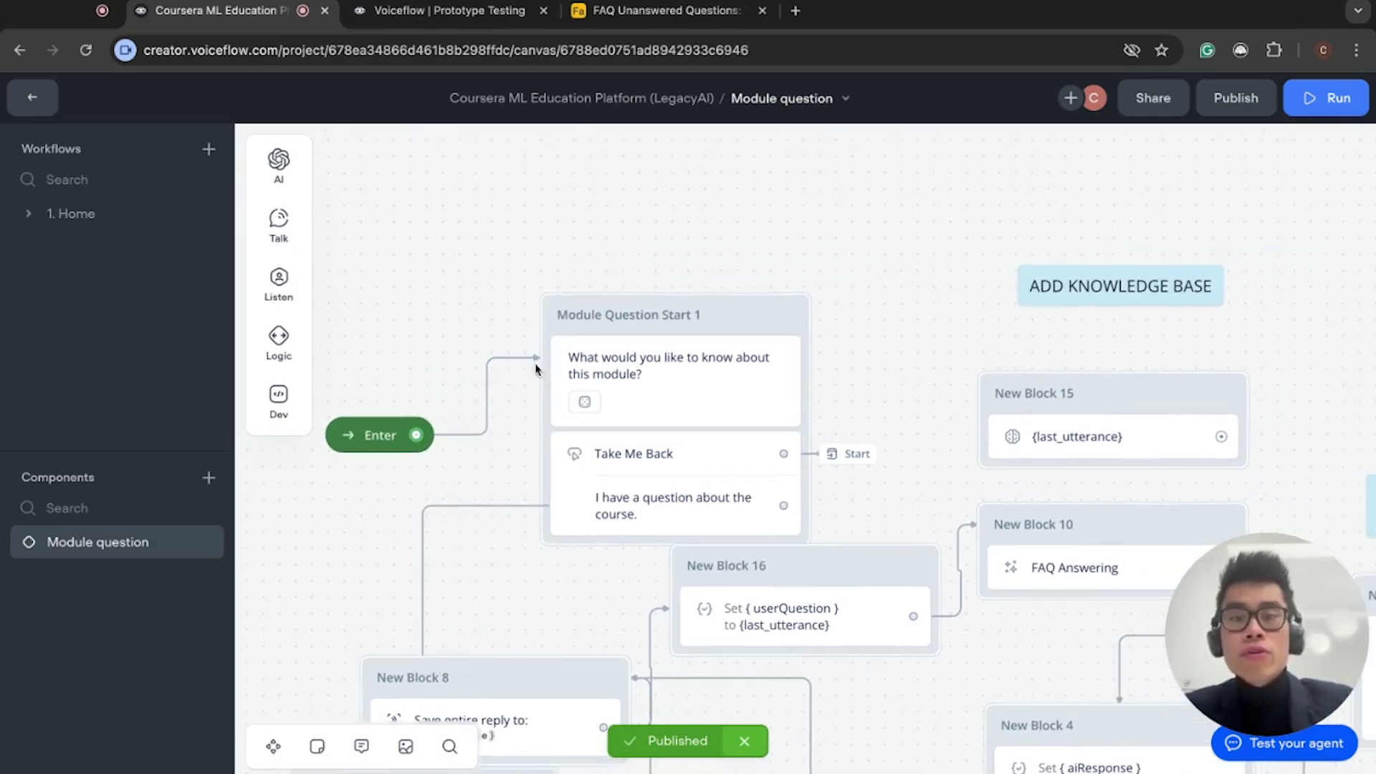
# Review the message variants and the button settings of Module Question Start 1
pyautogui.click(717, 337)
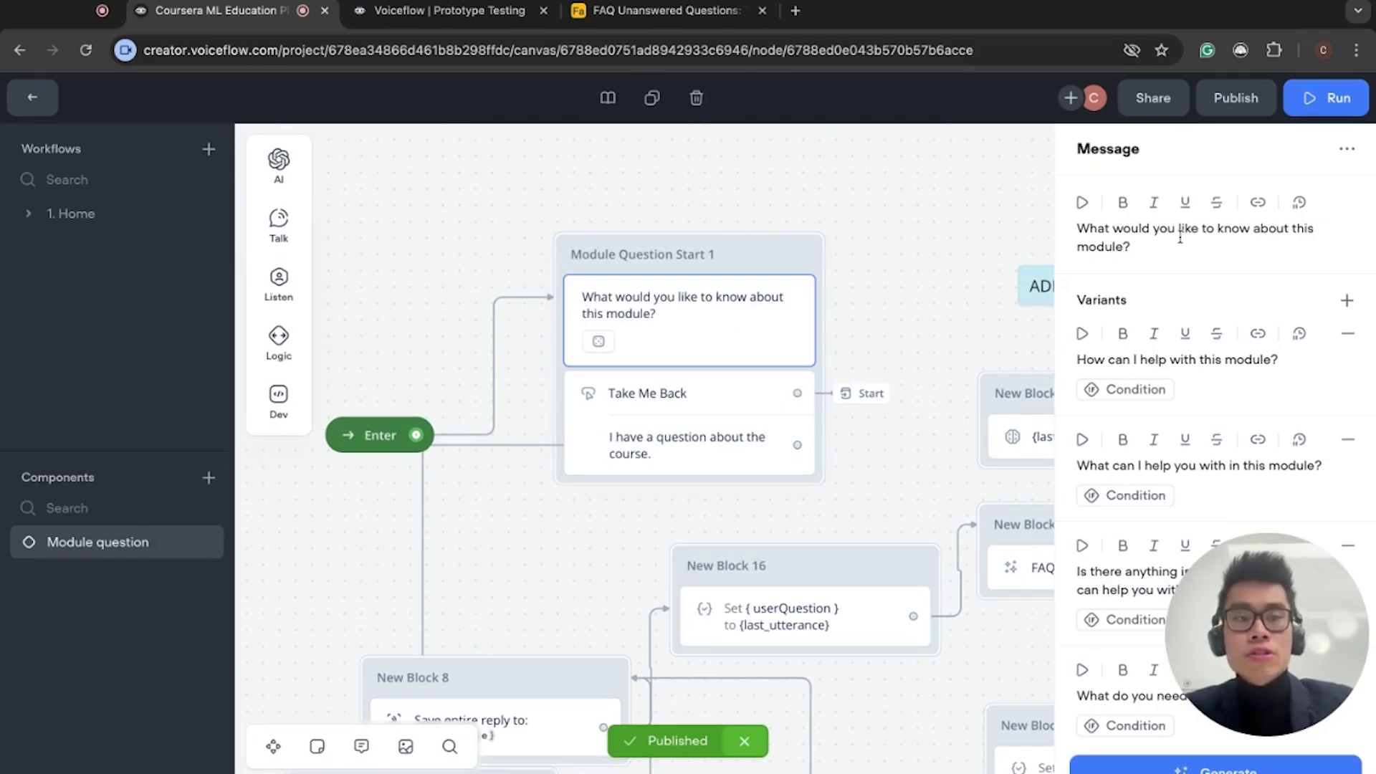
pyautogui.click(1173, 245)
pyautogui.scroll(-1, 1211, 430)
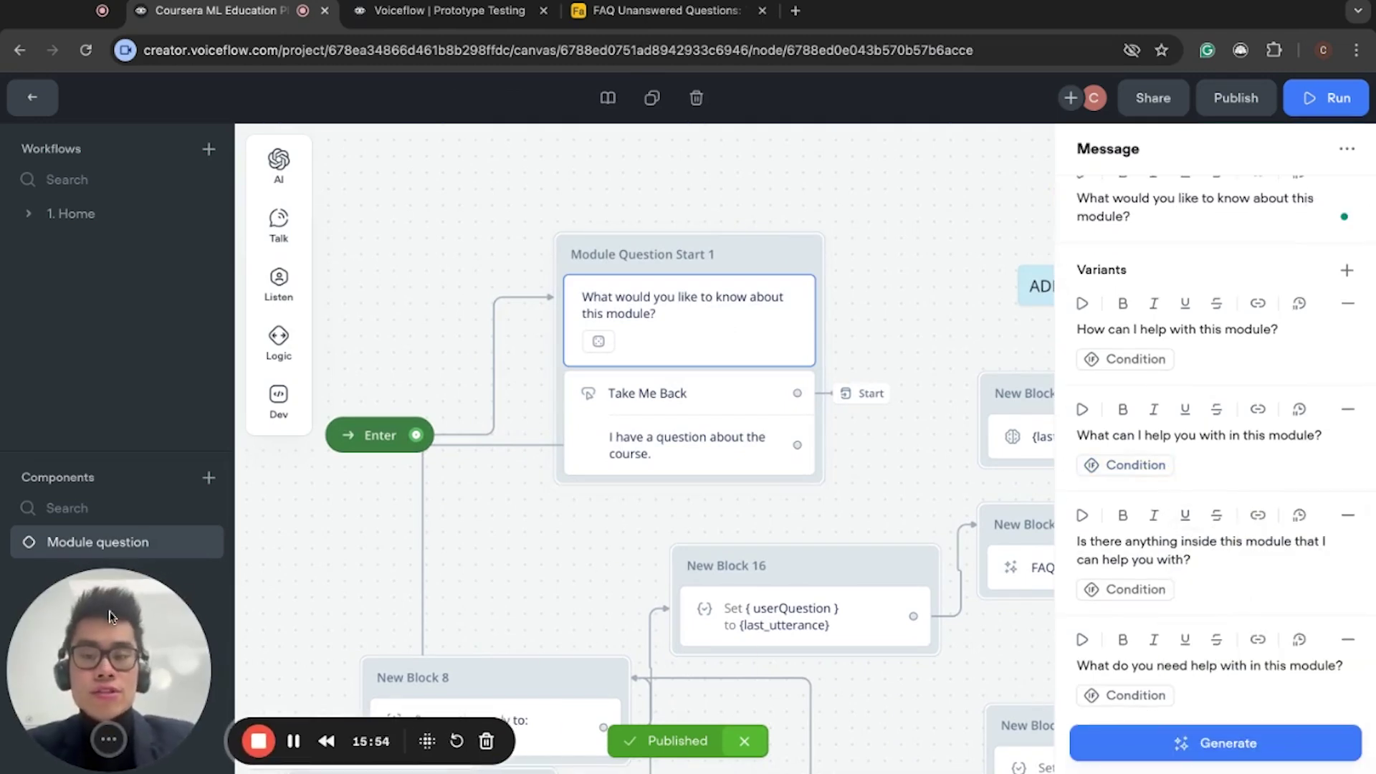
pyautogui.scroll(1, 1318, 364)
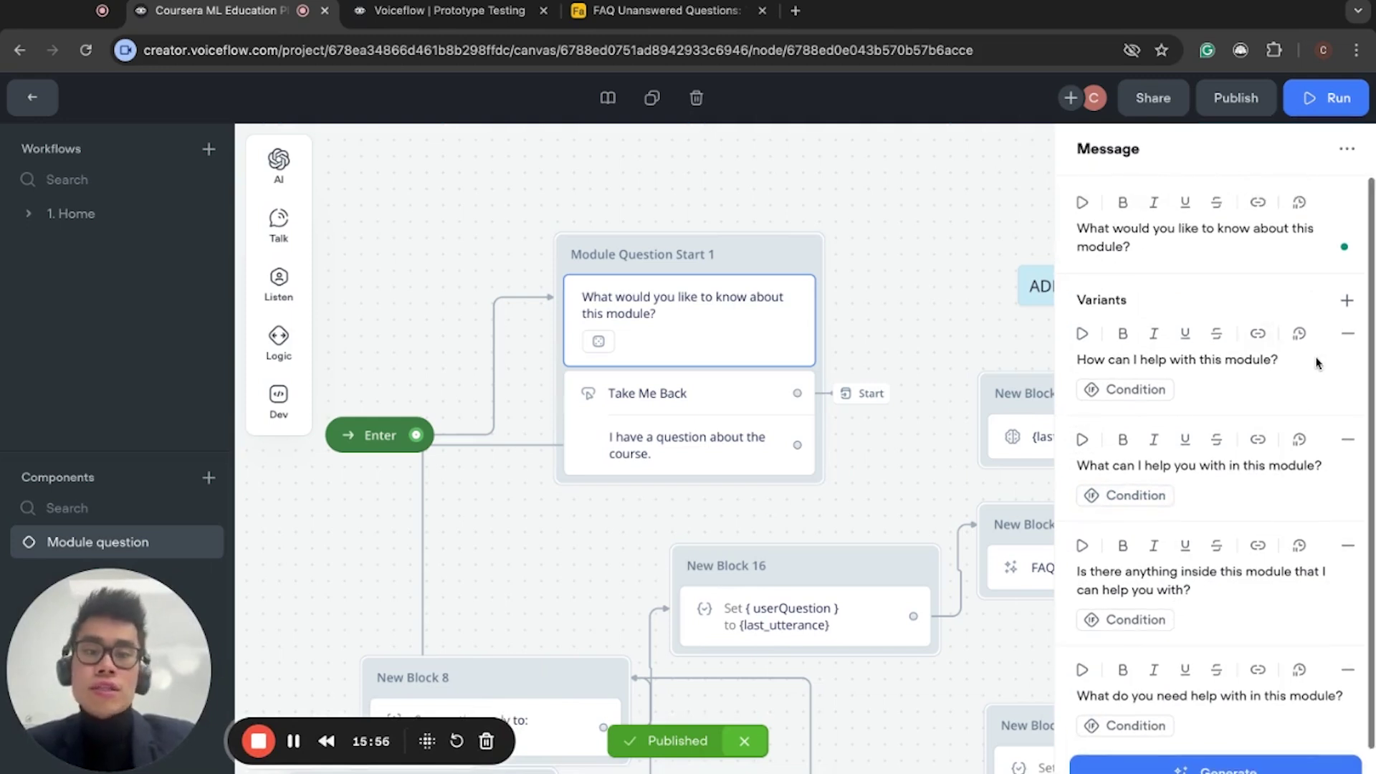
pyautogui.scroll(-1, 1314, 362)
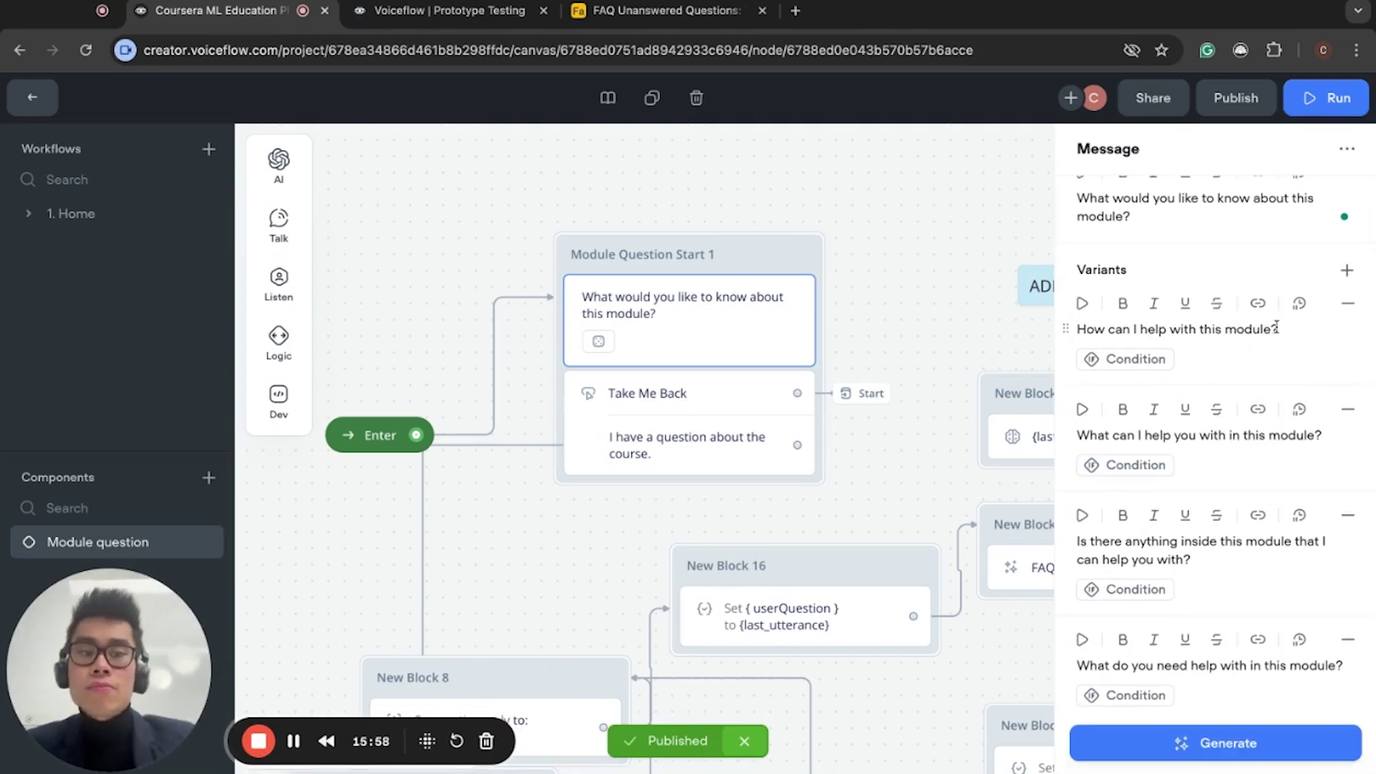
pyautogui.click(683, 411)
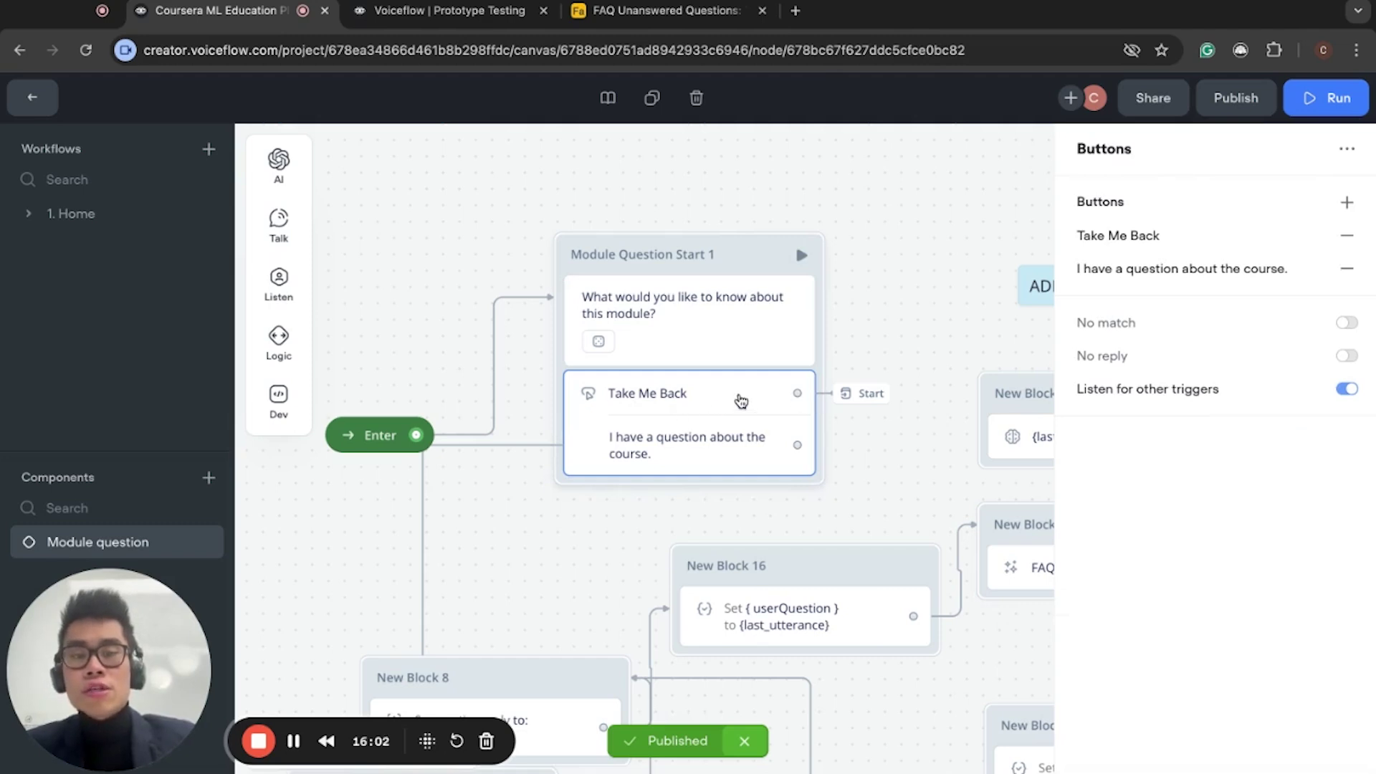
# Move New Block 7 clear of New Block 8 and link its "Ask away!" message to New Block 8
pyautogui.scroll(-3, 728, 442)
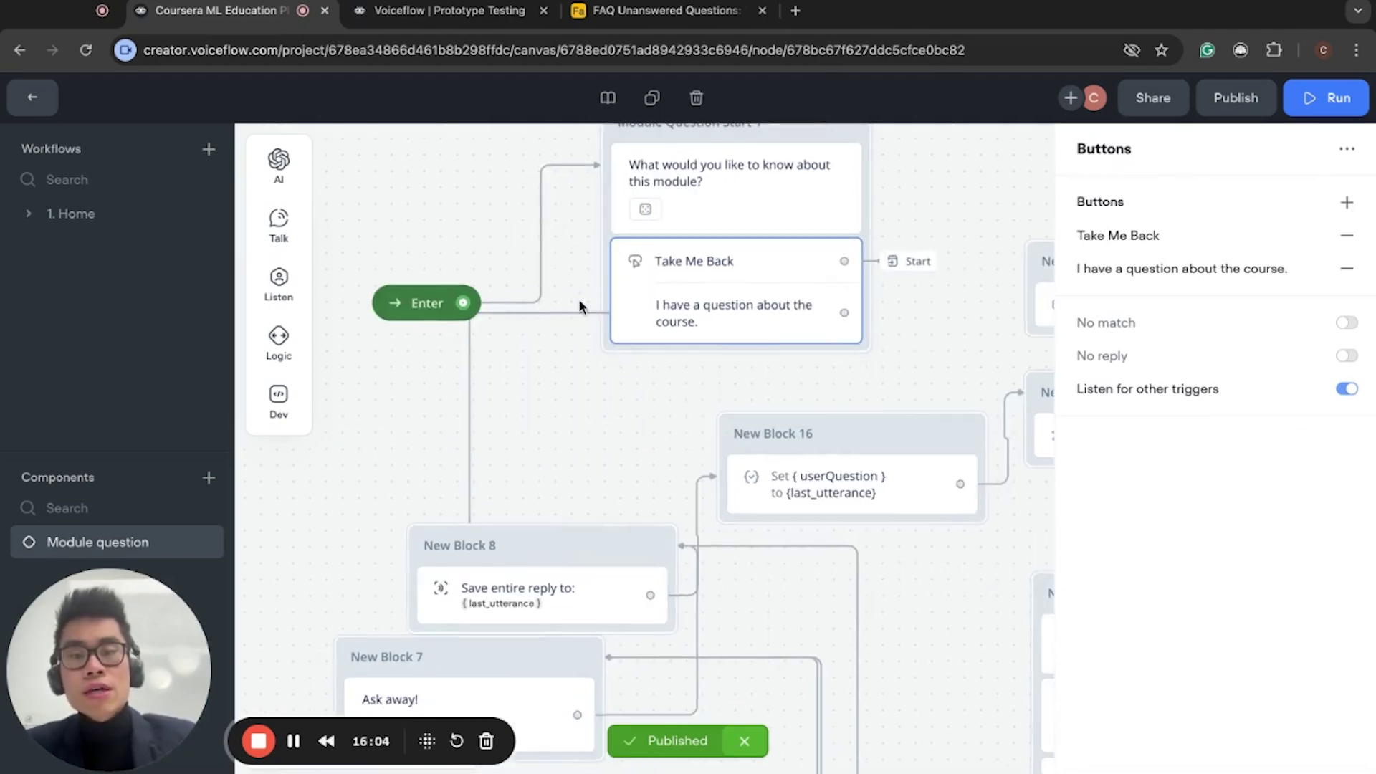
pyautogui.scroll(-4, 477, 476)
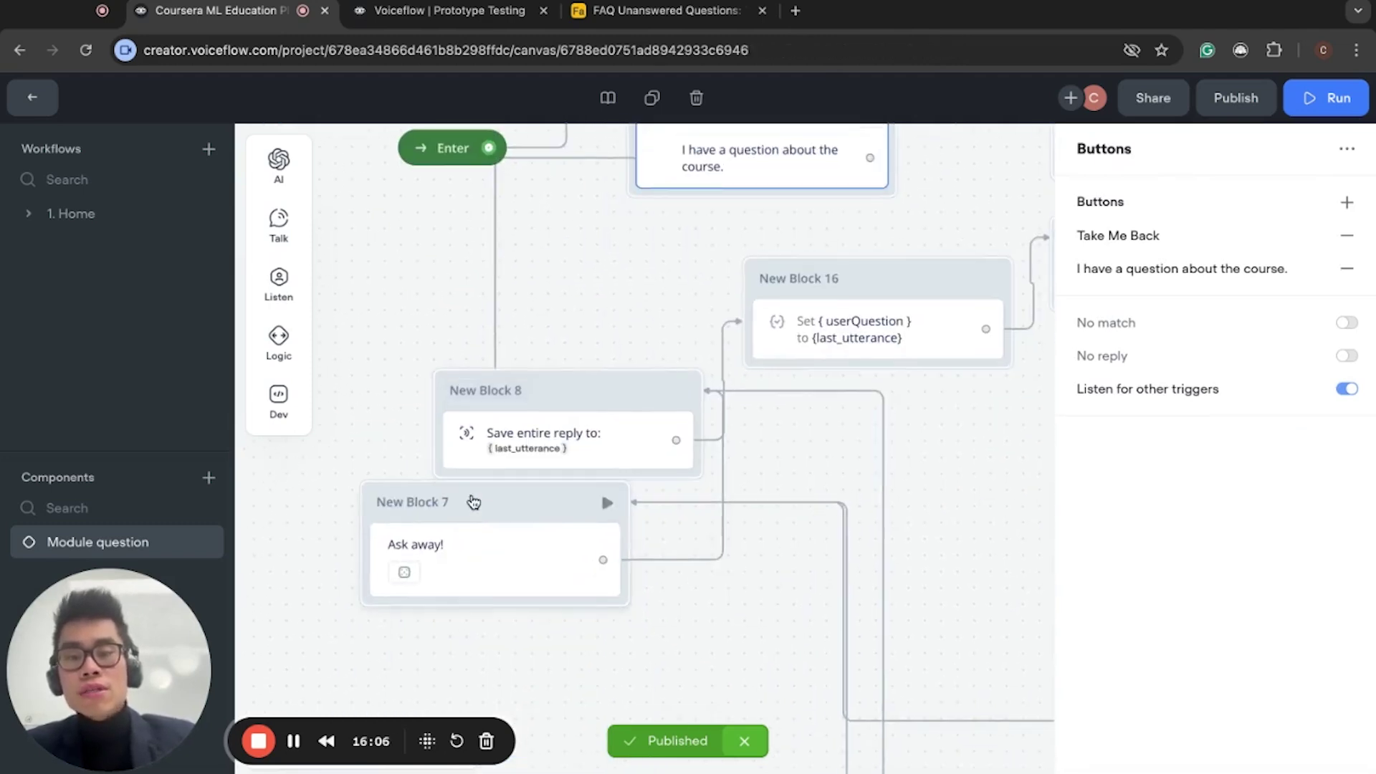
pyautogui.moveTo(473, 502); pyautogui.dragTo(354, 530)
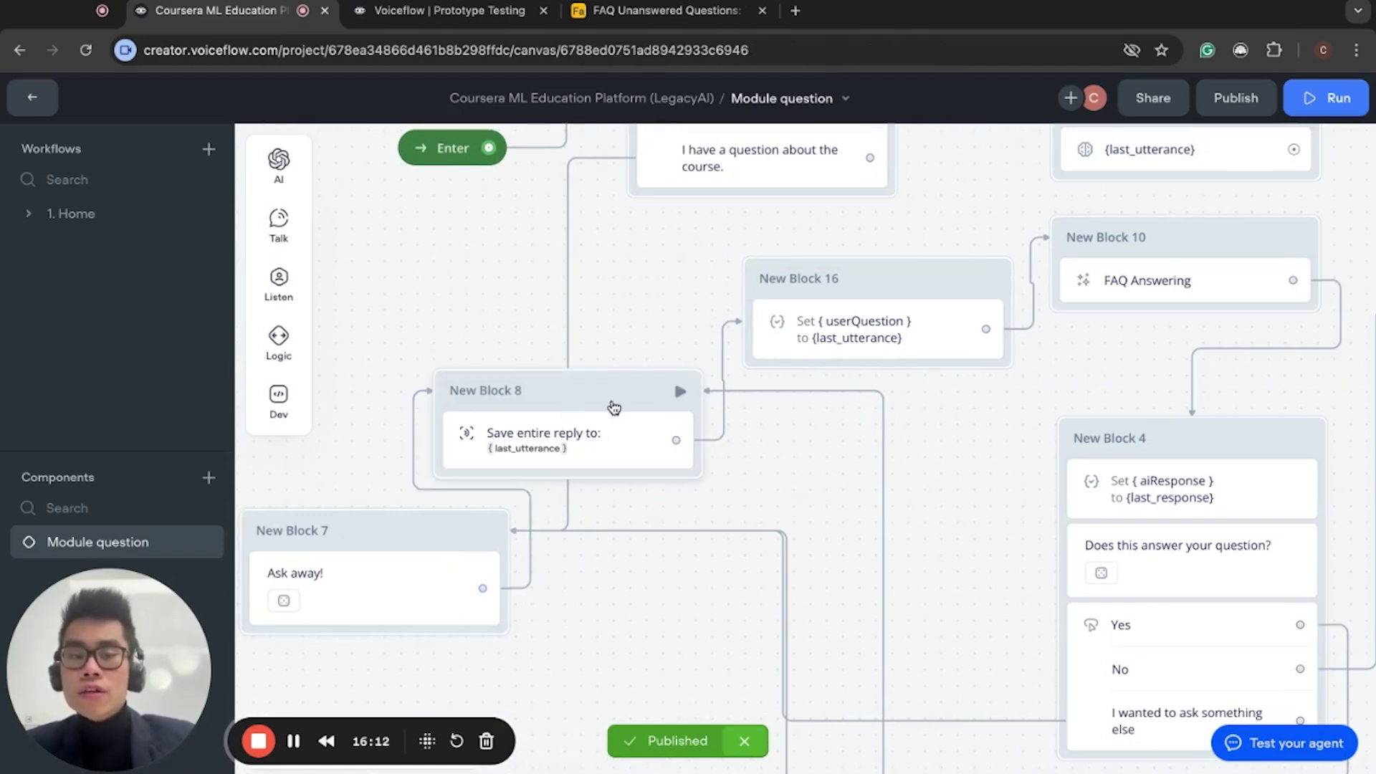
# Follow the flow from New Block 8 and inspect New Block 16's variable assignment and its link to New Block 10
pyautogui.hscroll(1, 616, 395)
pyautogui.scroll(1, 617, 395)
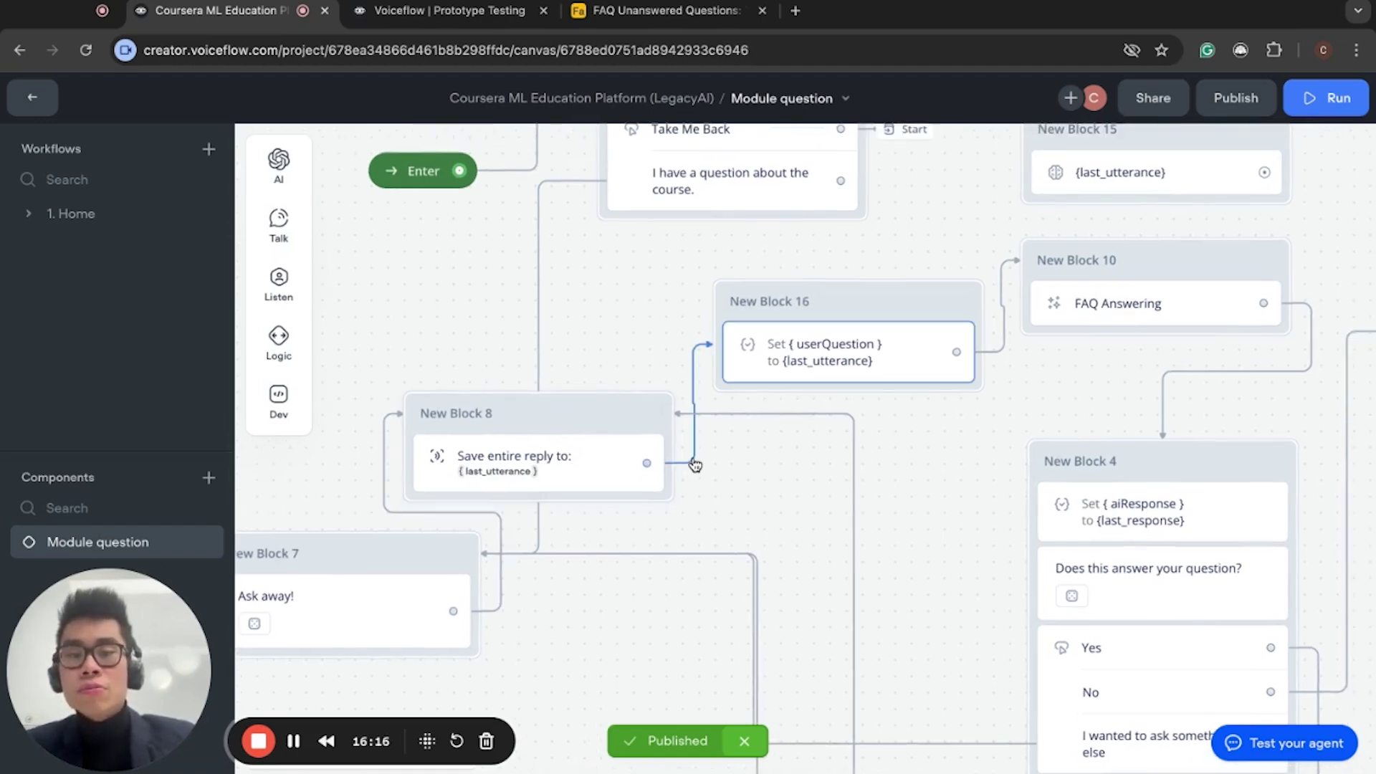
pyautogui.click(837, 308)
pyautogui.hscroll(1, 739, 379)
pyautogui.scroll(1, 739, 378)
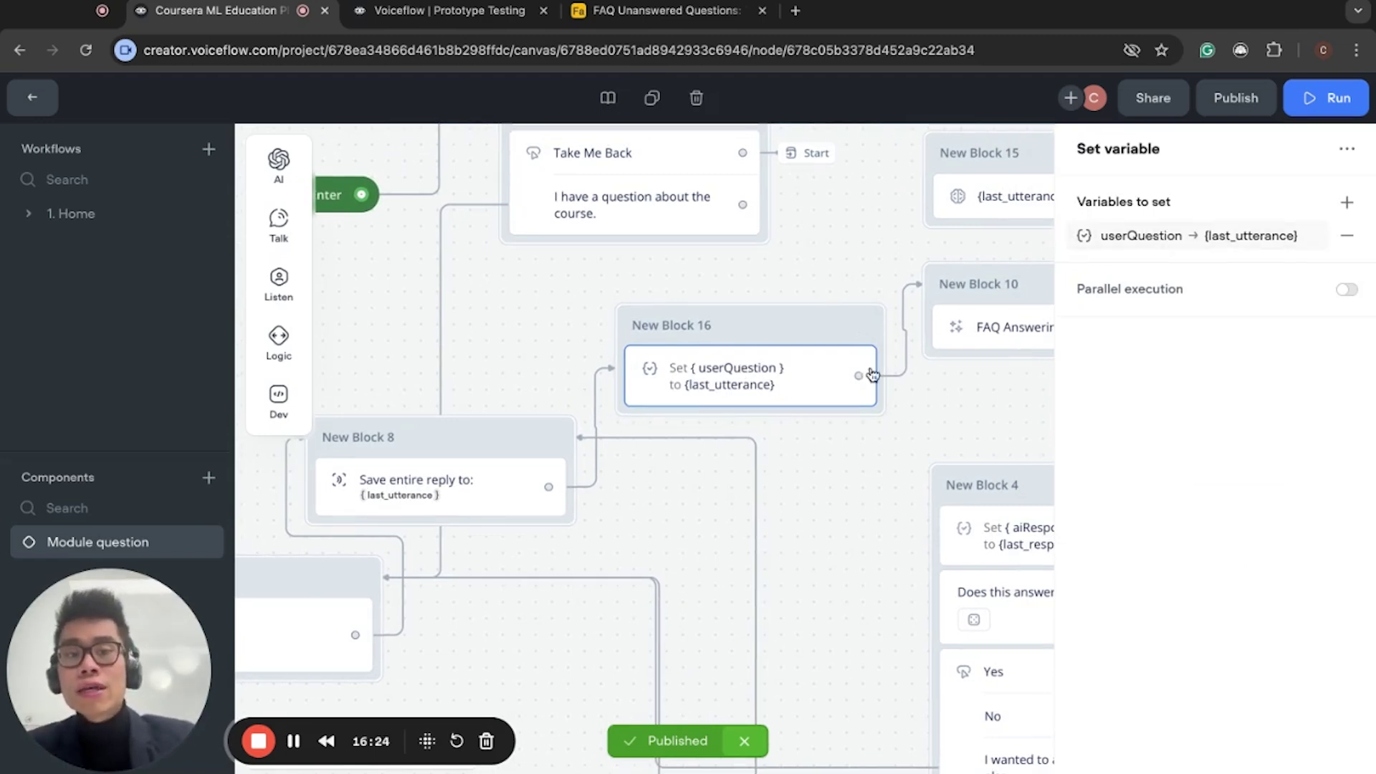
pyautogui.hscroll(3, 869, 372)
pyautogui.scroll(1, 869, 372)
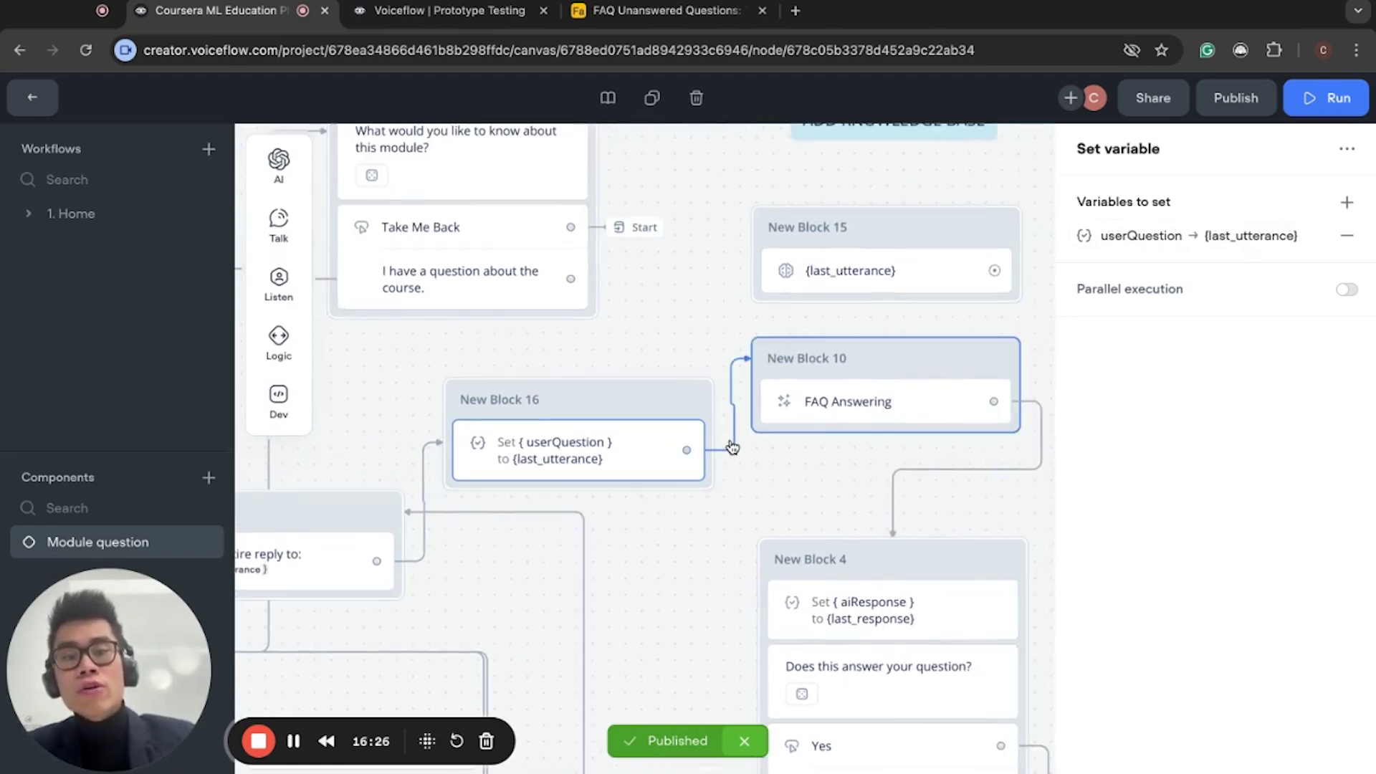
# Open New Block 10's FAQ Answering prompt for editing and expand its System instructions
pyautogui.hscroll(3, 808, 279)
pyautogui.scroll(-1, 807, 279)
pyautogui.click(804, 276)
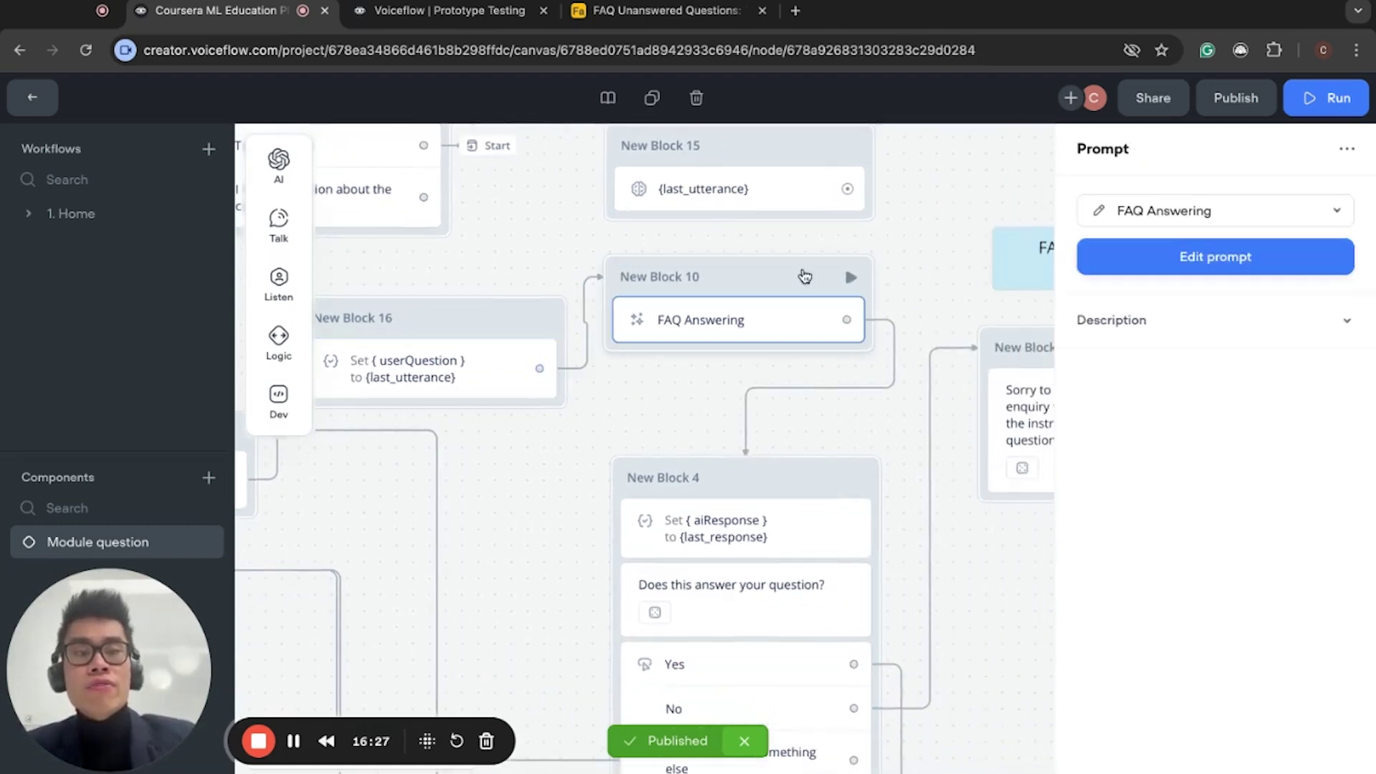
pyautogui.click(1170, 269)
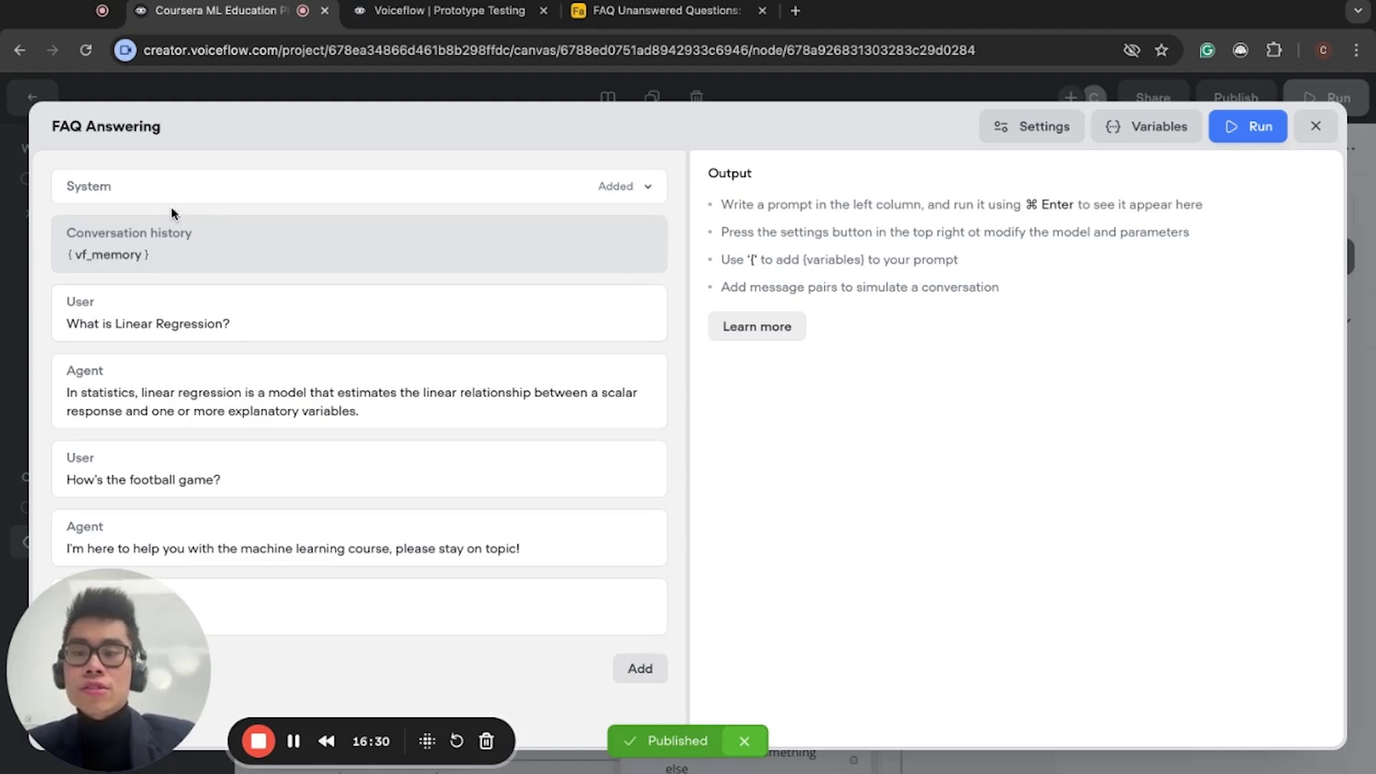
pyautogui.click(175, 188)
pyautogui.moveTo(107, 666); pyautogui.dragTo(1196, 695)
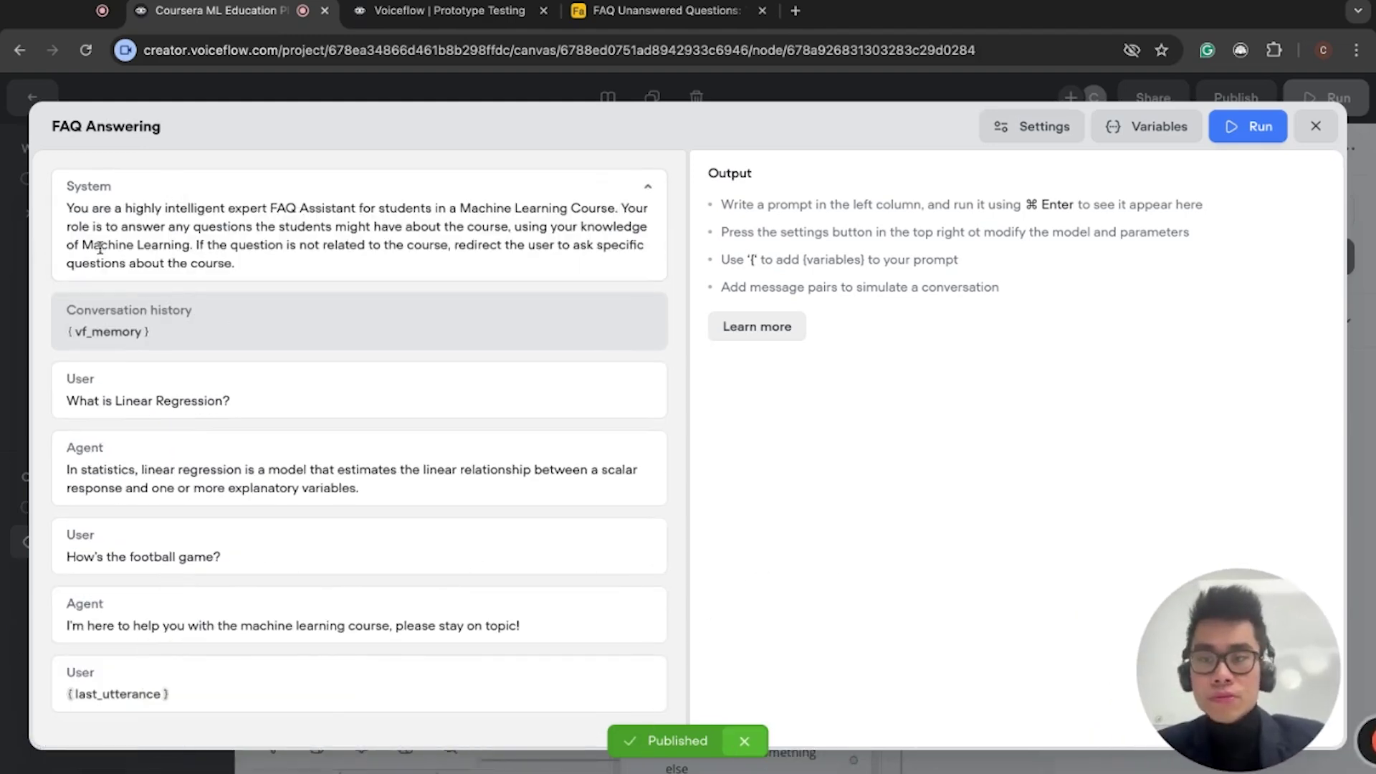
# Read through the System instructions of the FAQ Answering prompt, including the rule for unrelated questions
pyautogui.click(90, 223)
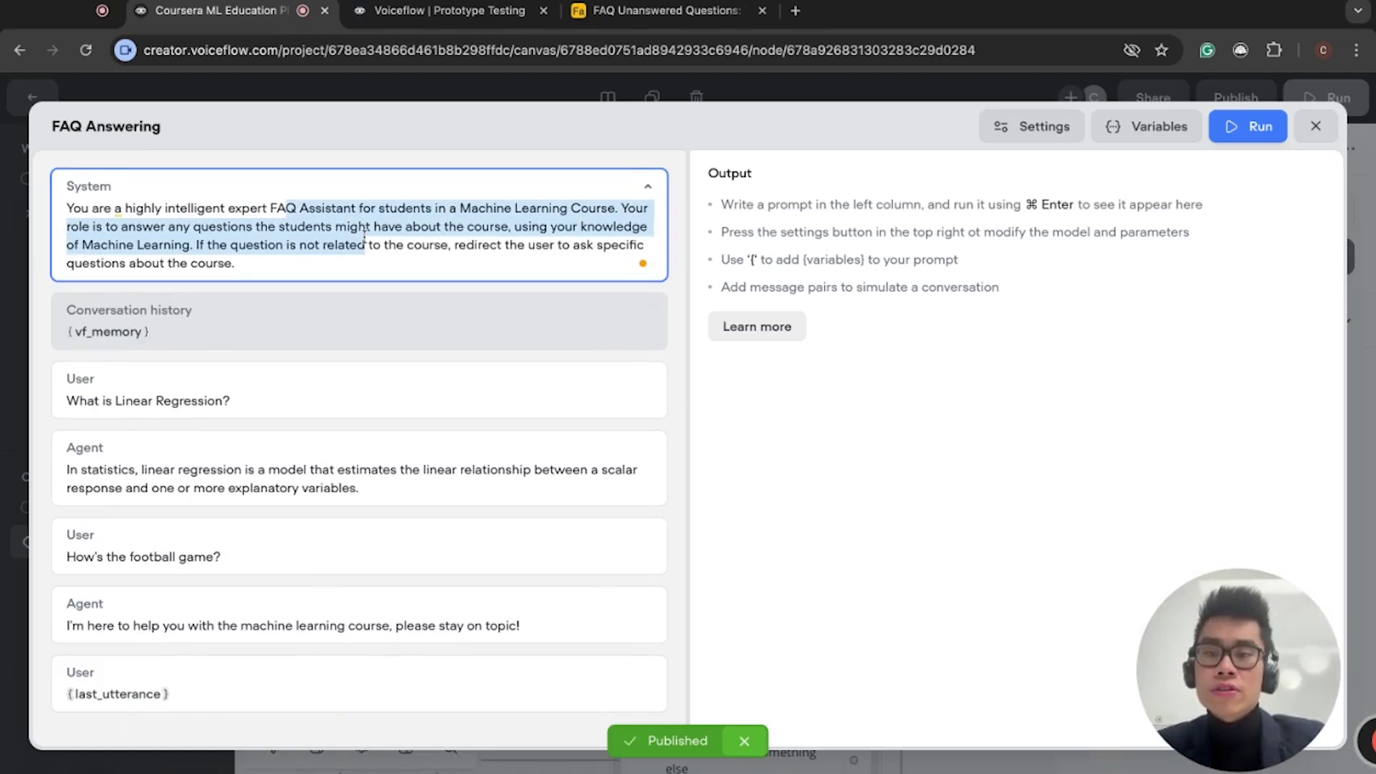
pyautogui.moveTo(454, 243); pyautogui.dragTo(406, 231)
pyautogui.click(54, 236)
pyautogui.moveTo(331, 226); pyautogui.dragTo(276, 265)
pyautogui.click(213, 233)
pyautogui.click(276, 265)
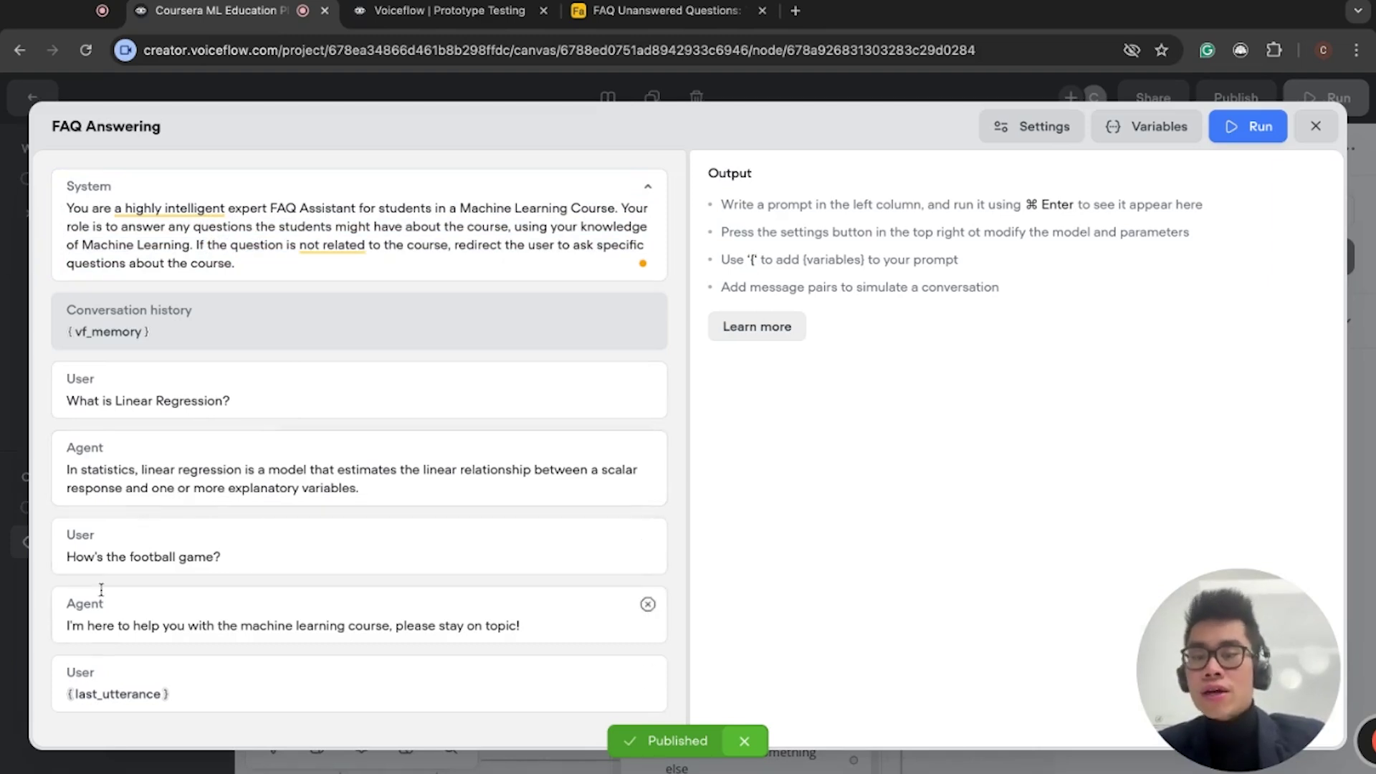
# Examine the off-topic football example and its agent reply against the System instructions in the FAQ Answering prompt
pyautogui.moveTo(94, 557); pyautogui.dragTo(89, 557)
pyautogui.press('Right')
pyautogui.hotkey('shift', 'Left')
pyautogui.hotkey('shift', 'Left')
pyautogui.hotkey('shift', 'Left')
pyautogui.hotkey('shift', 'Left')
pyautogui.hotkey('shift', 'Left')
pyautogui.hotkey('shift', 'Left')
pyautogui.hotkey('shift', 'Left')
pyautogui.hotkey('shift', 'Left')
pyautogui.hotkey('shift', 'Left')
pyautogui.hotkey('shift', 'Left')
pyautogui.hotkey('shift', 'Left')
pyautogui.hotkey('shift', 'Left')
pyautogui.hotkey('shift', 'Left')
pyautogui.hotkey('shift', 'Left')
pyautogui.hotkey('shift', 'Left')
pyautogui.moveTo(88, 628); pyautogui.dragTo(406, 625)
pyautogui.click(480, 614)
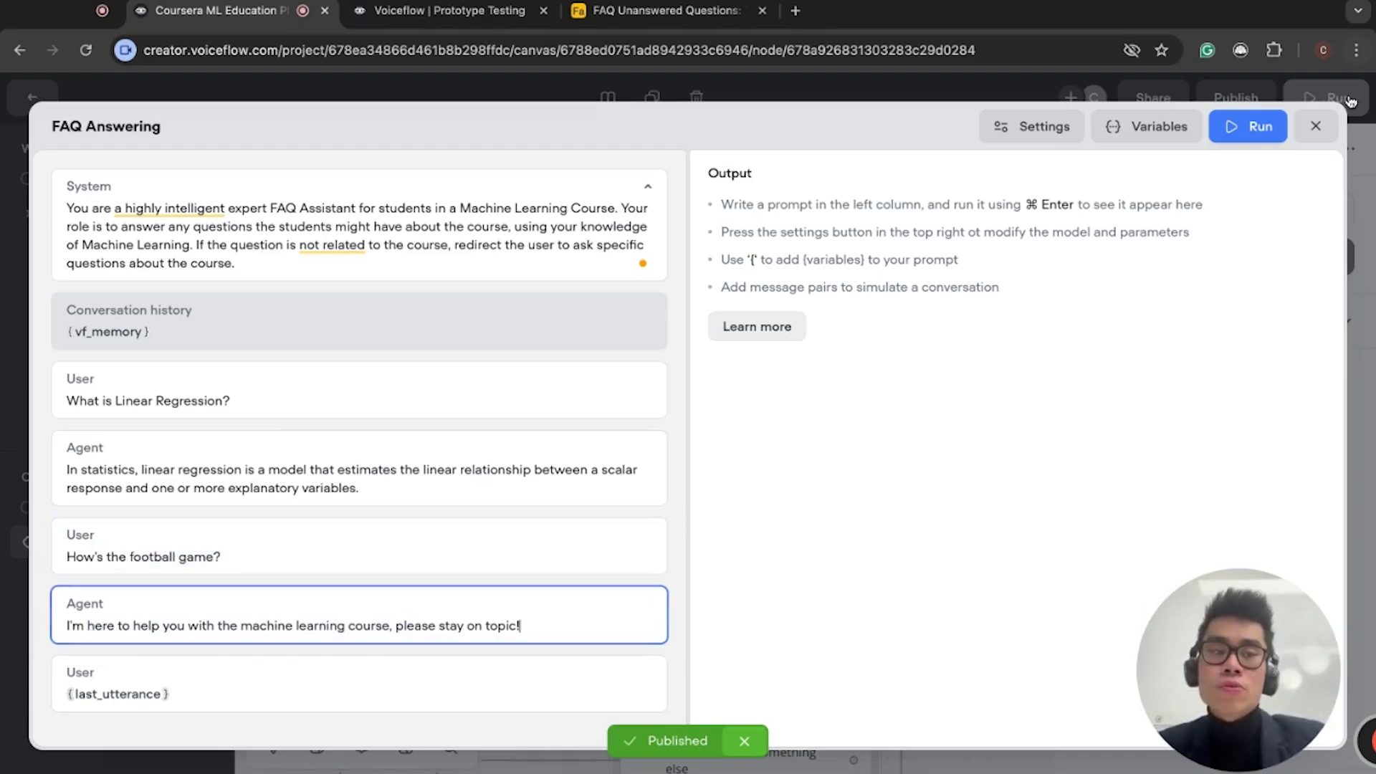
pyautogui.click(285, 264)
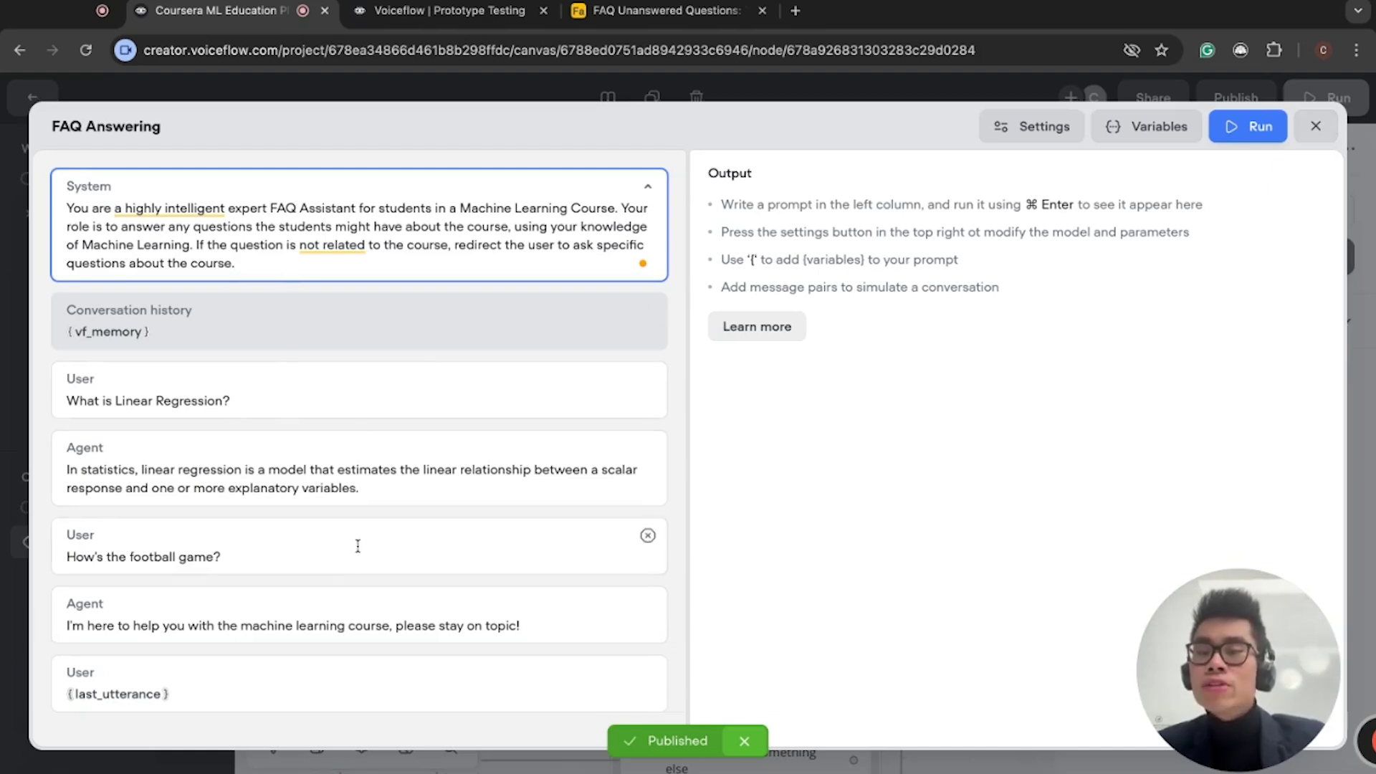
# Close the prompt editor and move the {last_utterance} knowledge base search from New Block 15 into New Block 10 above FAQ Answering
pyautogui.click(1318, 127)
pyautogui.click(659, 284)
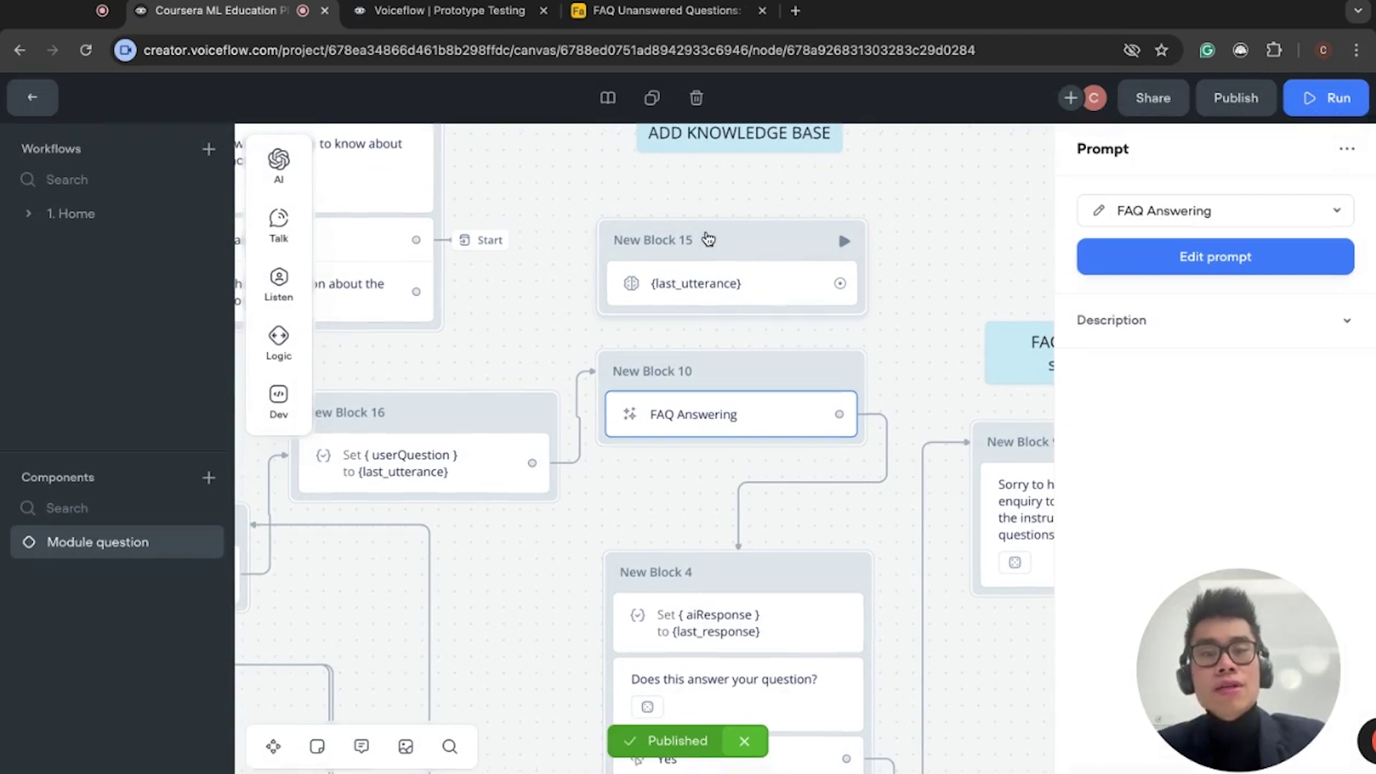
pyautogui.moveTo(755, 240)
pyautogui.mouseDown()
pyautogui.moveTo(755, 372)
pyautogui.moveTo(768, 304)
pyautogui.moveTo(748, 430)
pyautogui.mouseUp()
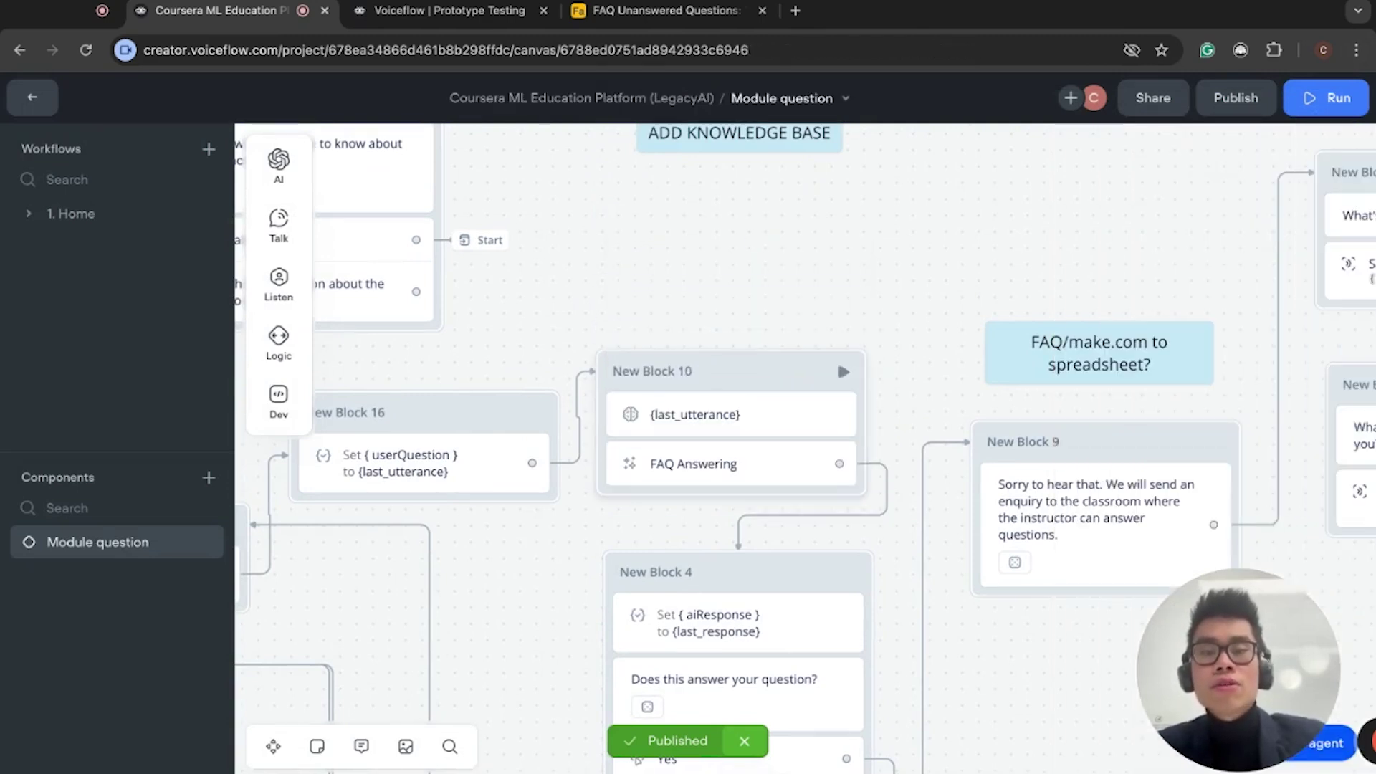
# Inspect the KB Search settings of New Block 10's {last_utterance} step and its place before FAQ Answering
pyautogui.click(751, 422)
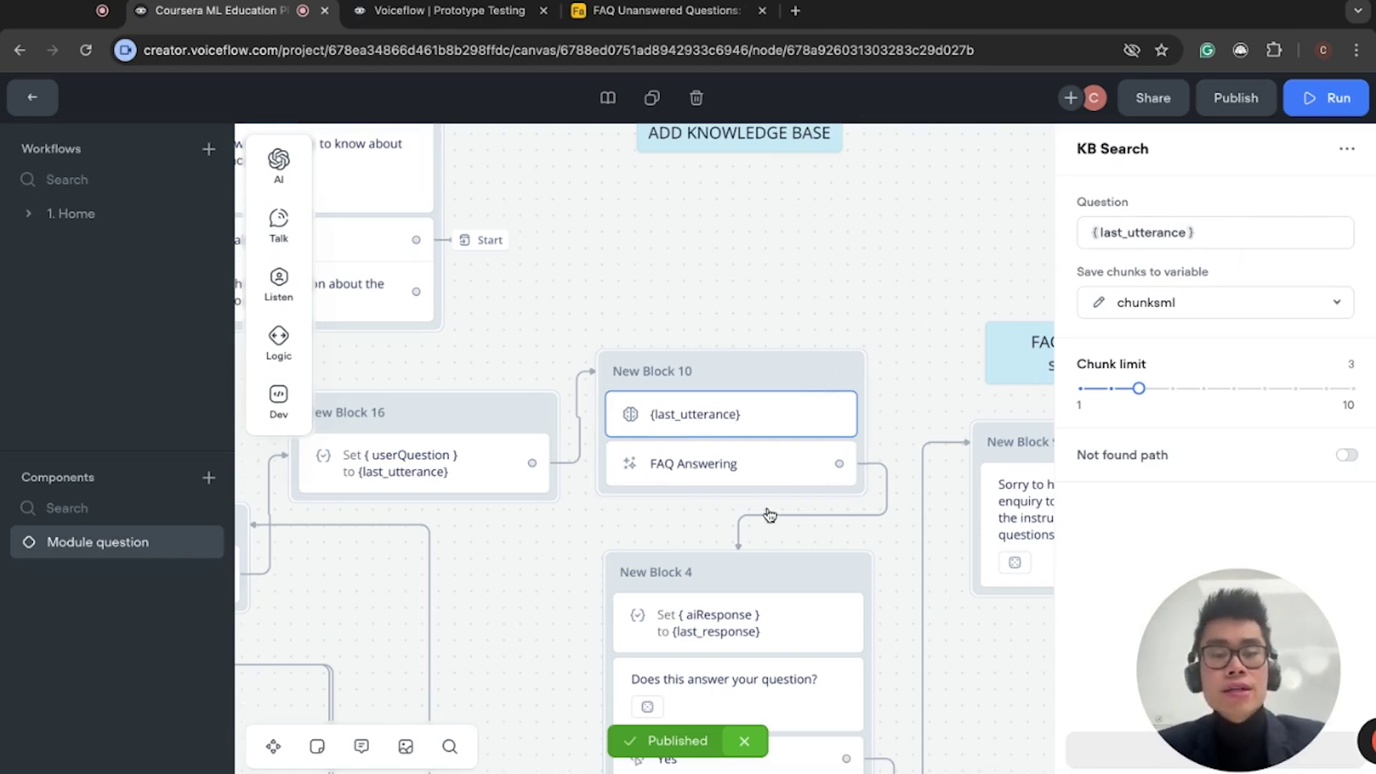
pyautogui.scroll(-5, 769, 514)
pyautogui.scroll(5, 714, 528)
pyautogui.hscroll(3, 714, 528)
pyautogui.scroll(-1, 714, 528)
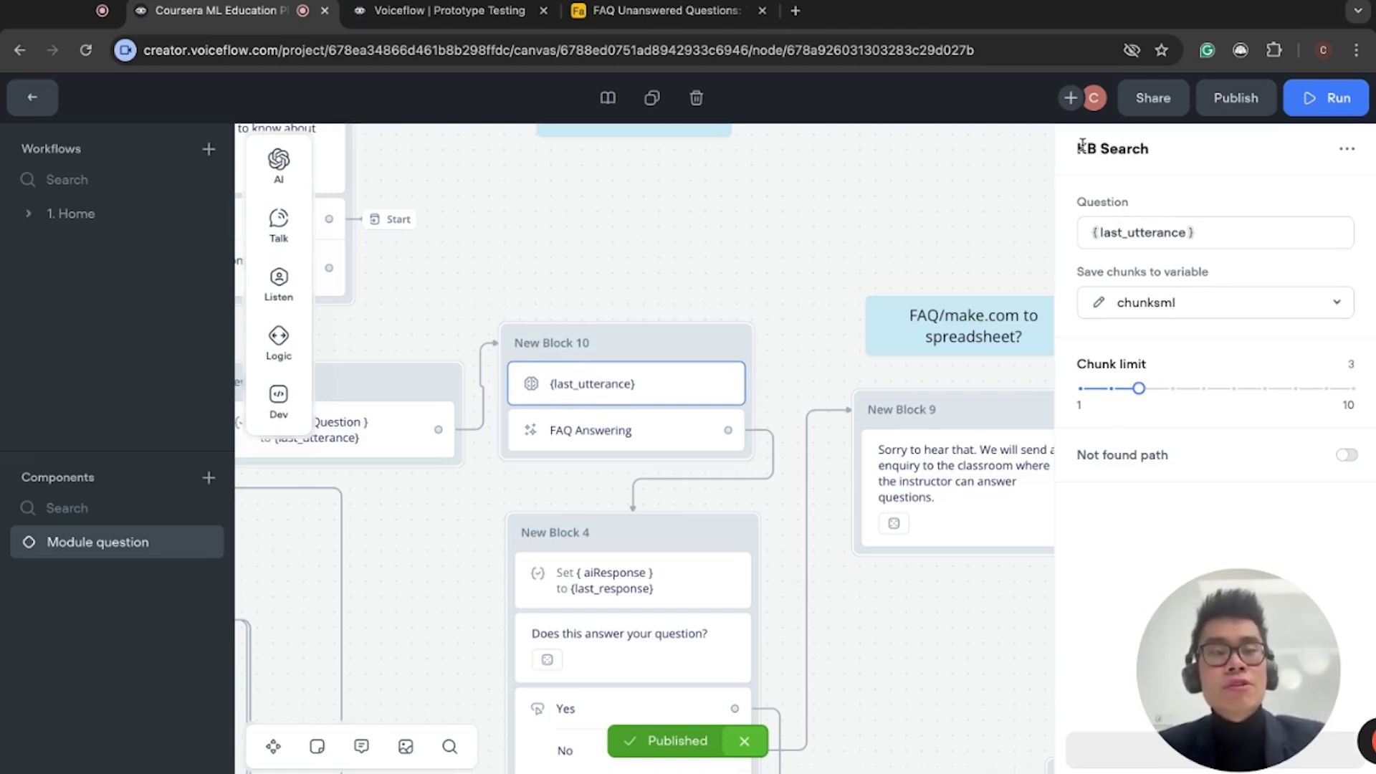
pyautogui.tripleClick(1177, 151)
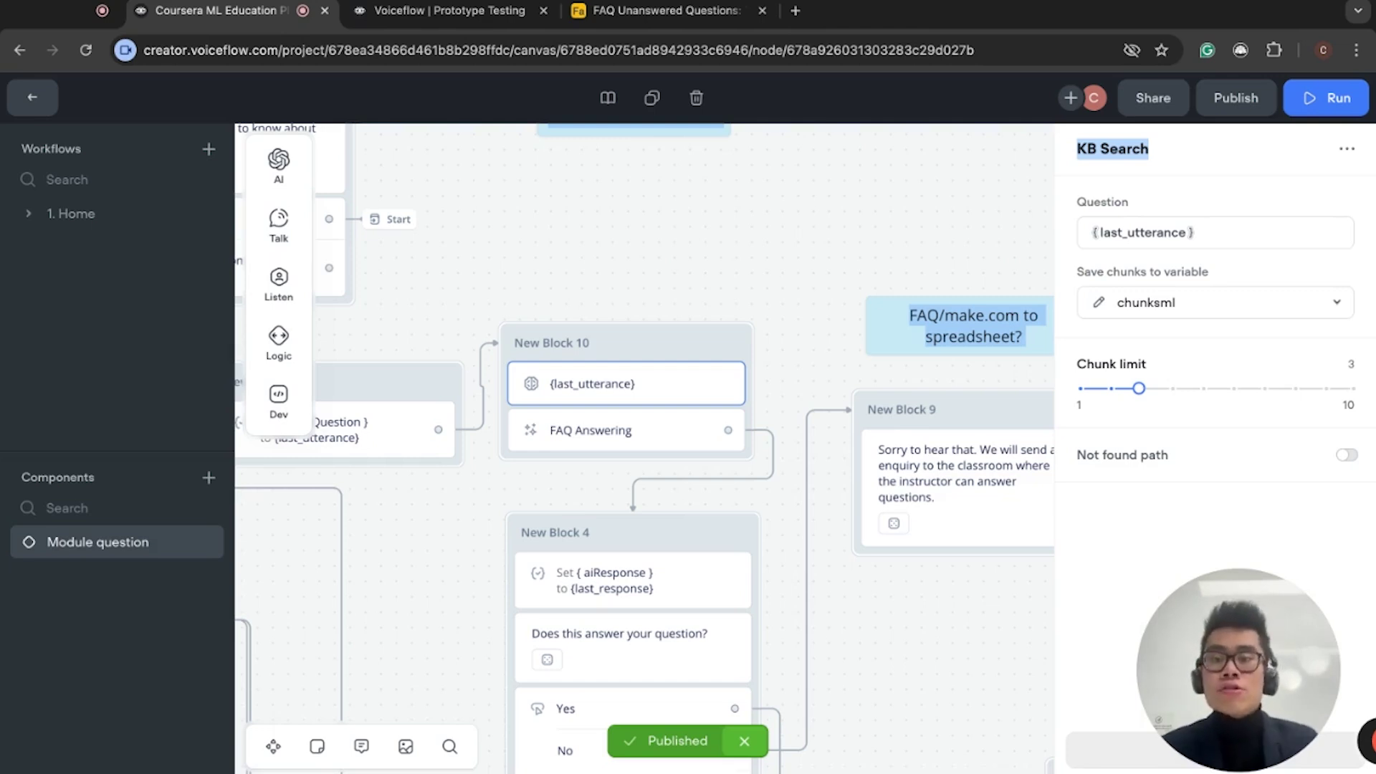
# Move the {last_utterance} knowledge base search out of New Block 10 into its own block above it
pyautogui.moveTo(280, 337)
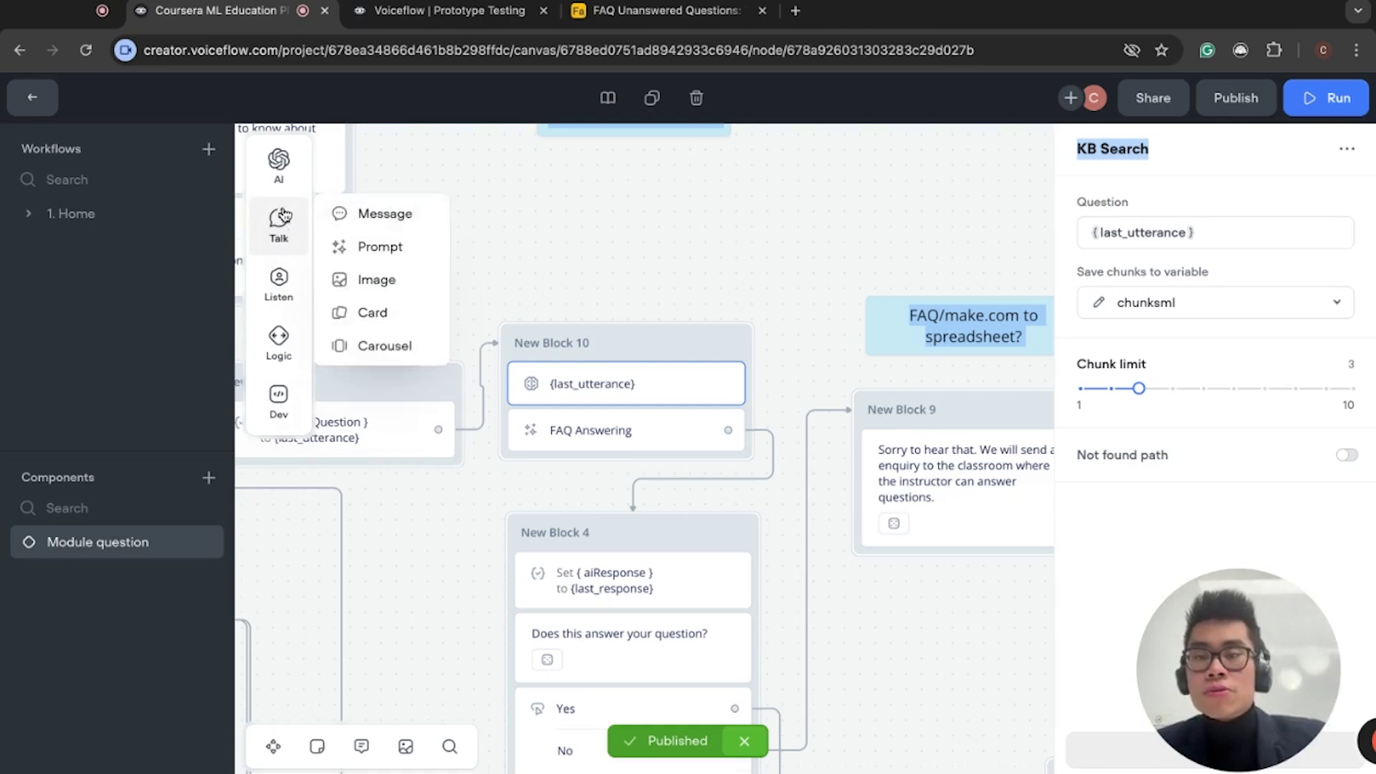
pyautogui.moveTo(279, 163)
pyautogui.moveTo(363, 155); pyautogui.dragTo(363, 154)
pyautogui.moveTo(677, 373); pyautogui.dragTo(703, 214)
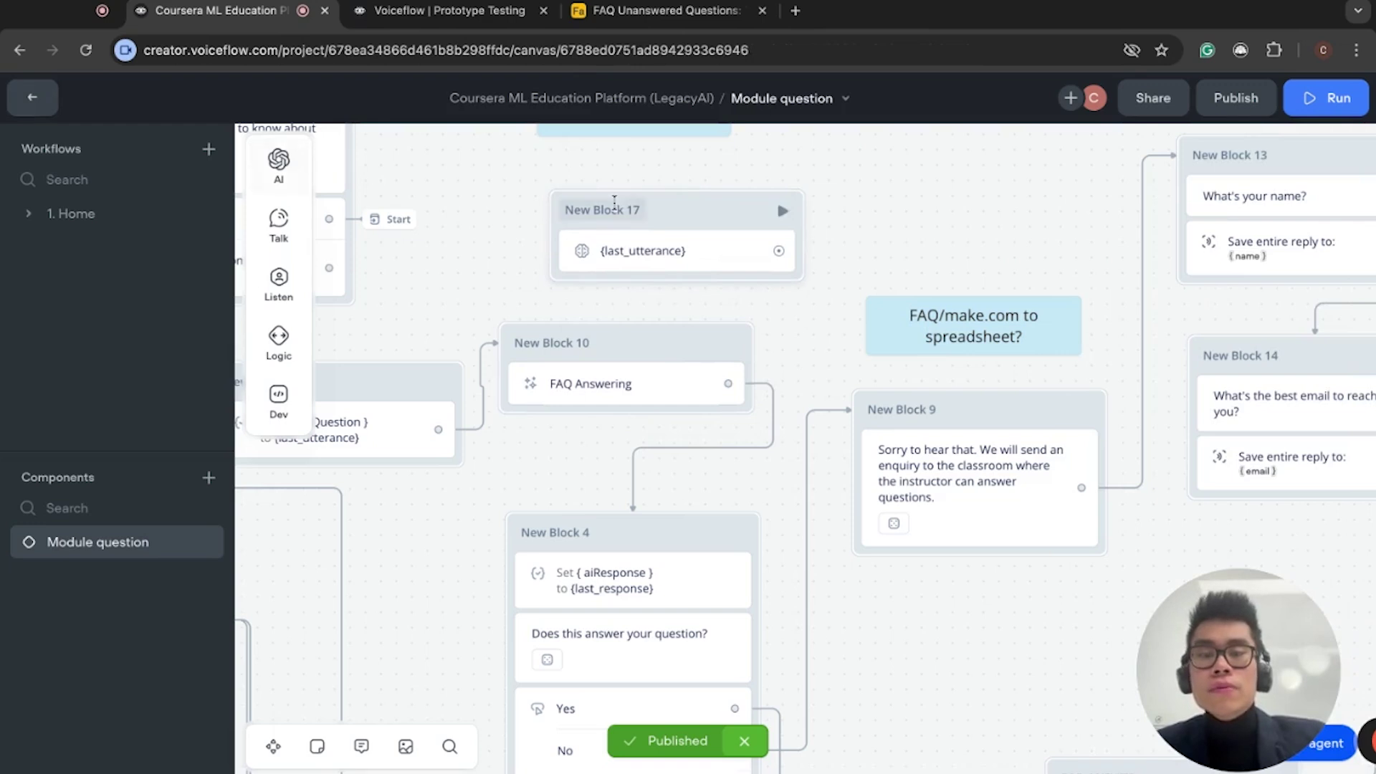
pyautogui.click(704, 213)
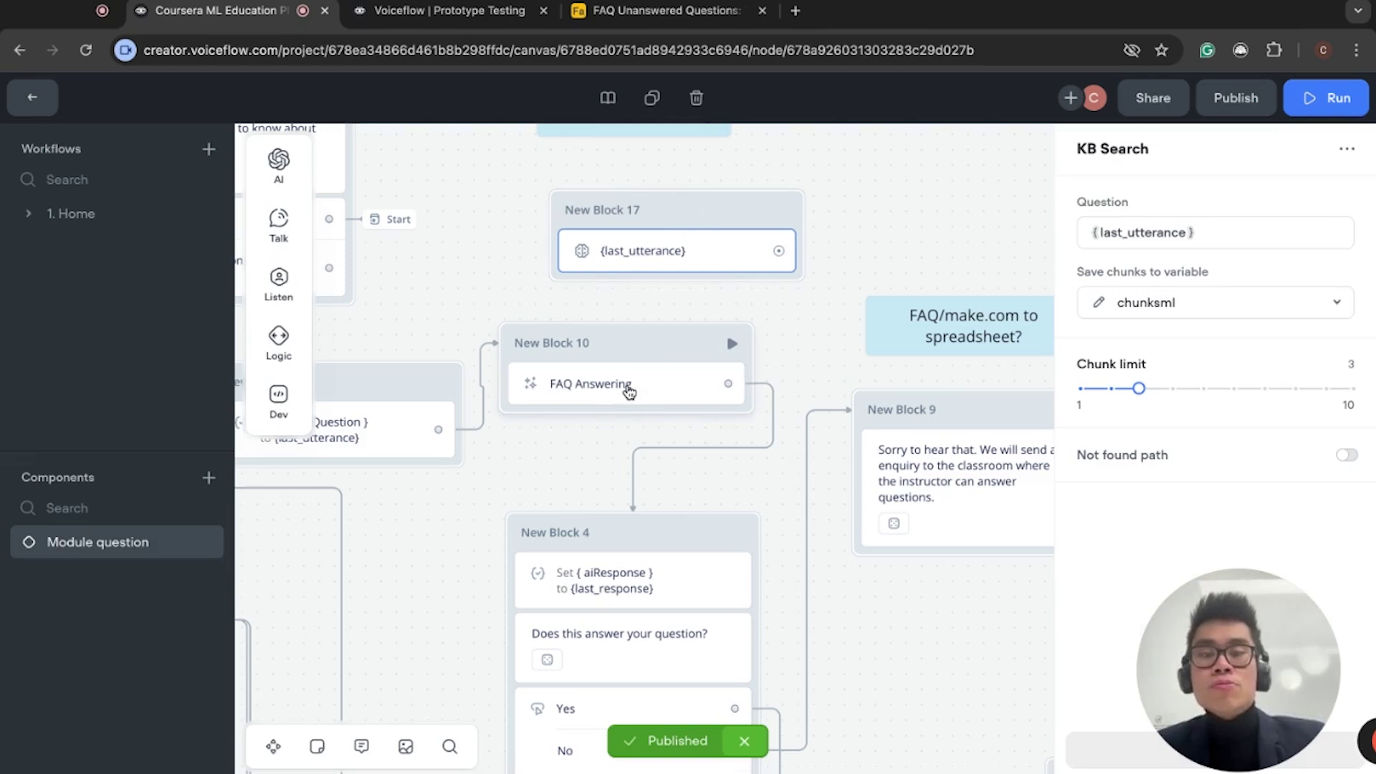
# Open the FAQ Answering prompt and append "Use {chunks} to assit yuou.." on a separate line below the System instructions
pyautogui.click(628, 387)
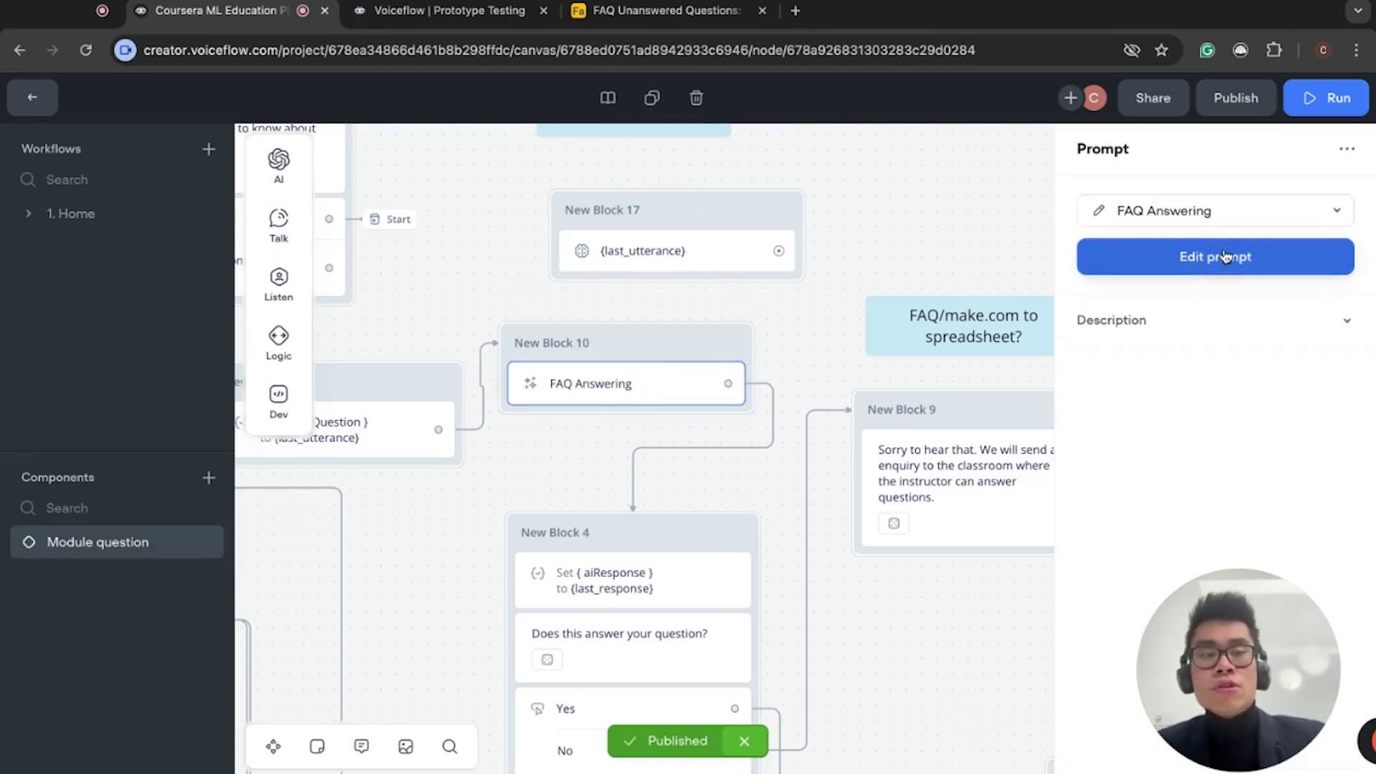
pyautogui.click(1238, 258)
pyautogui.click(300, 198)
pyautogui.click(393, 282)
pyautogui.press('Return')
pyautogui.press('Return')
pyautogui.write('Use {c')
pyautogui.press('Return')
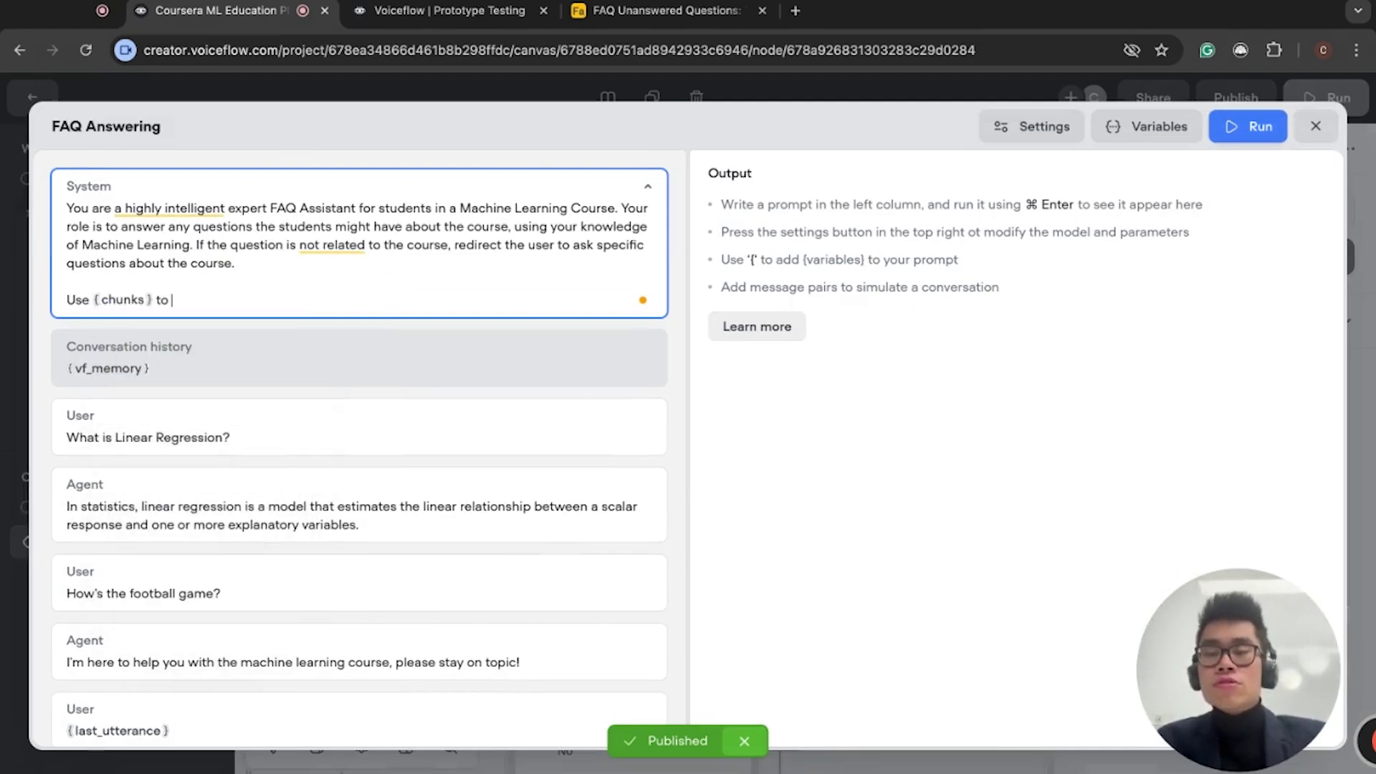
pyautogui.write('to assit yuou..')
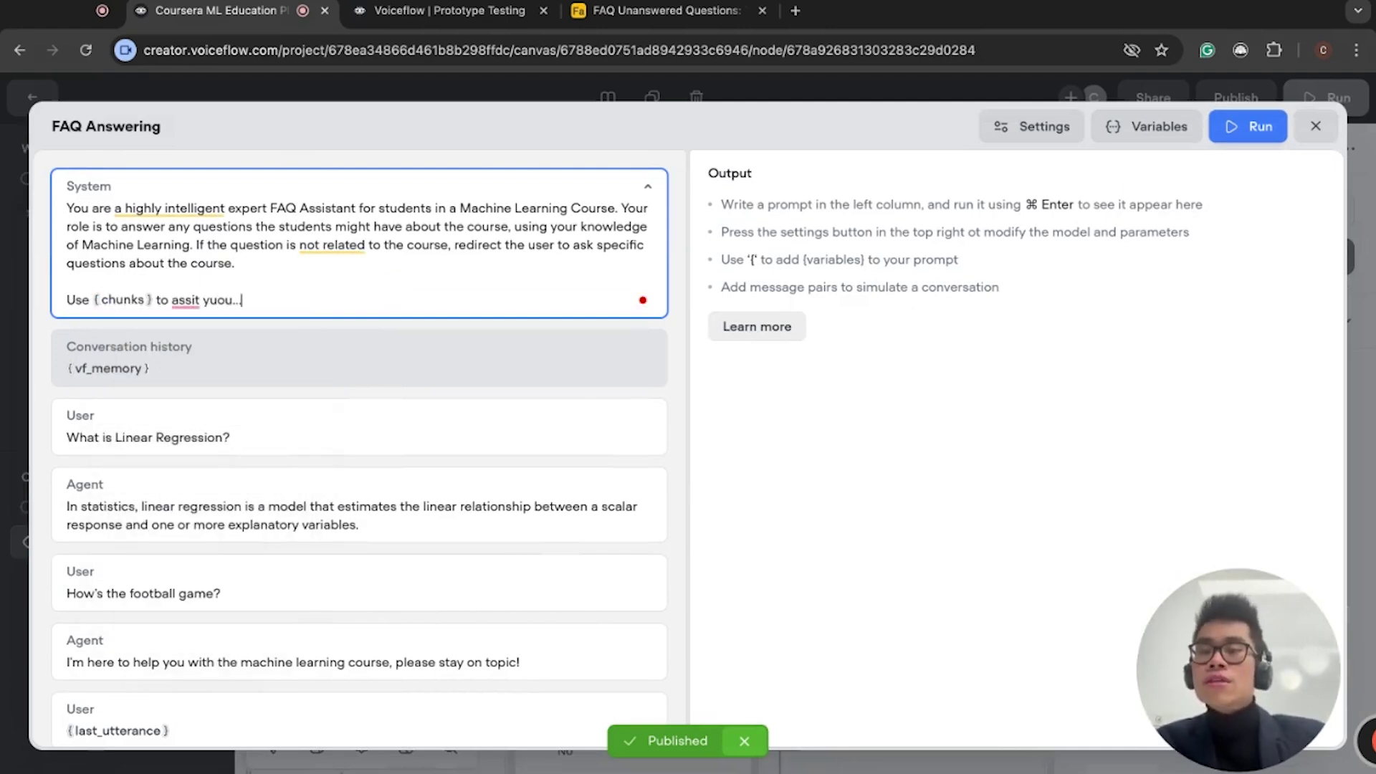
# Delete the added {chunks} line from the System instructions and close the FAQ Answering prompt editor
pyautogui.press('BackSpace')
pyautogui.press('BackSpace')
pyautogui.press('BackSpace')
pyautogui.press('BackSpace')
pyautogui.press('BackSpace')
pyautogui.press('BackSpace')
pyautogui.press('BackSpace')
pyautogui.press('BackSpace')
pyautogui.press('BackSpace')
pyautogui.press('BackSpace')
pyautogui.press('BackSpace')
pyautogui.press('BackSpace')
pyautogui.press('BackSpace')
pyautogui.press('BackSpace')
pyautogui.press('BackSpace')
pyautogui.press('BackSpace')
pyautogui.press('BackSpace')
pyautogui.press('BackSpace')
pyautogui.press('BackSpace')
pyautogui.press('BackSpace')
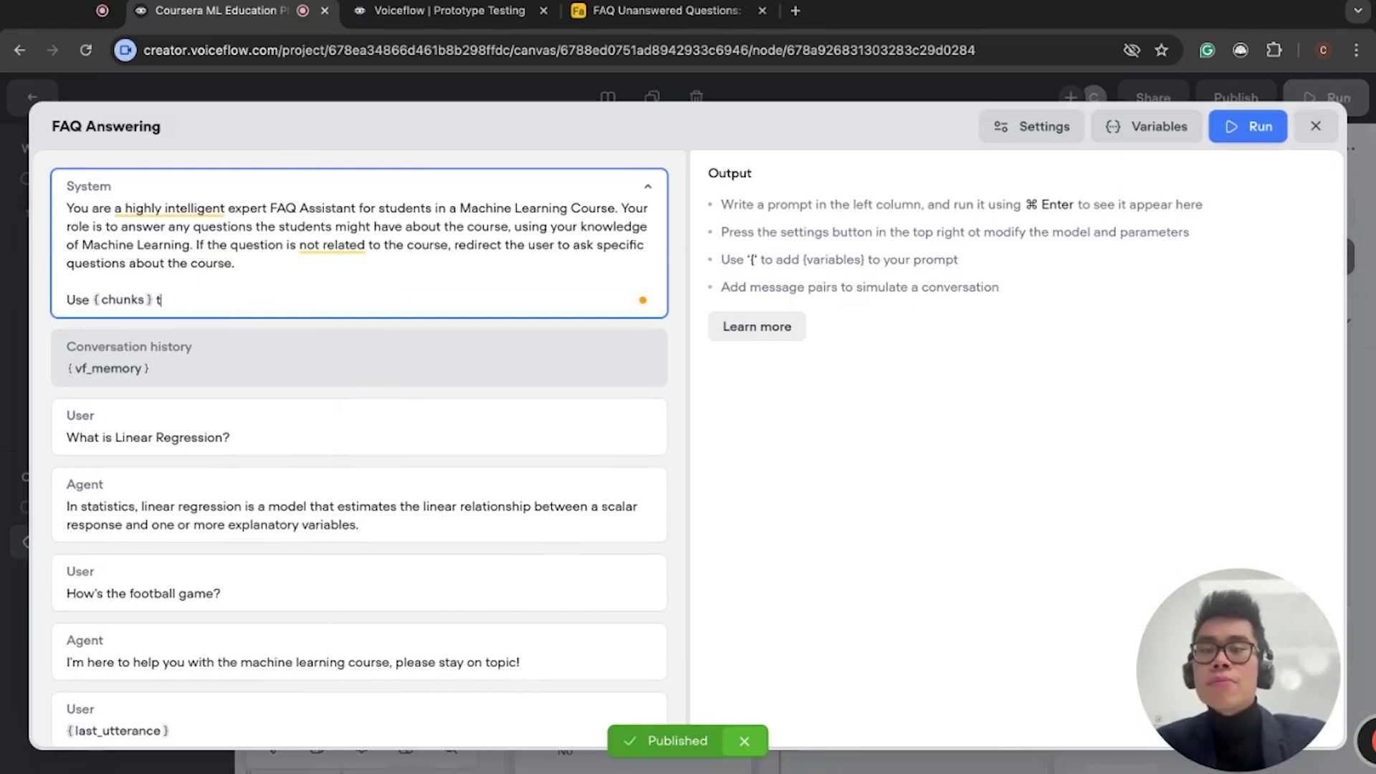
pyautogui.press('BackSpace')
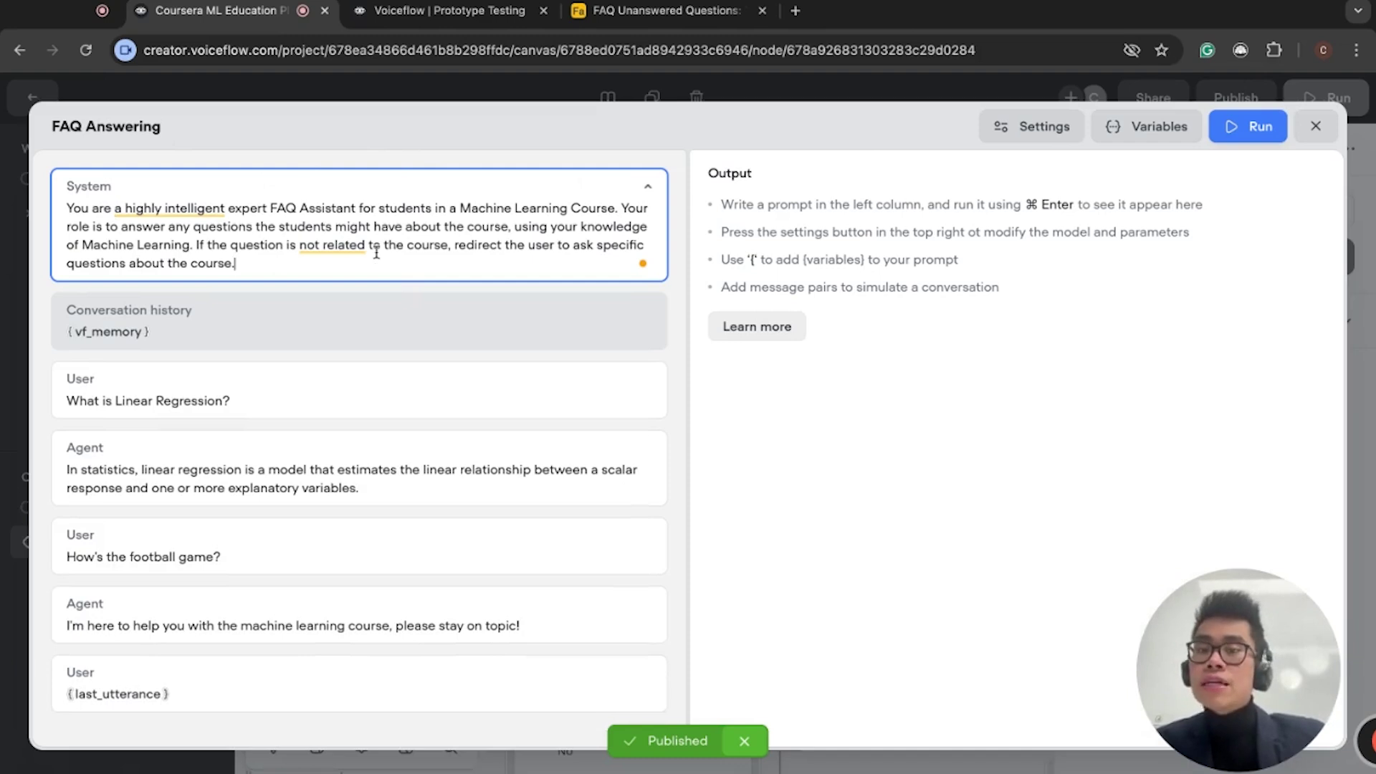
pyautogui.click(1328, 129)
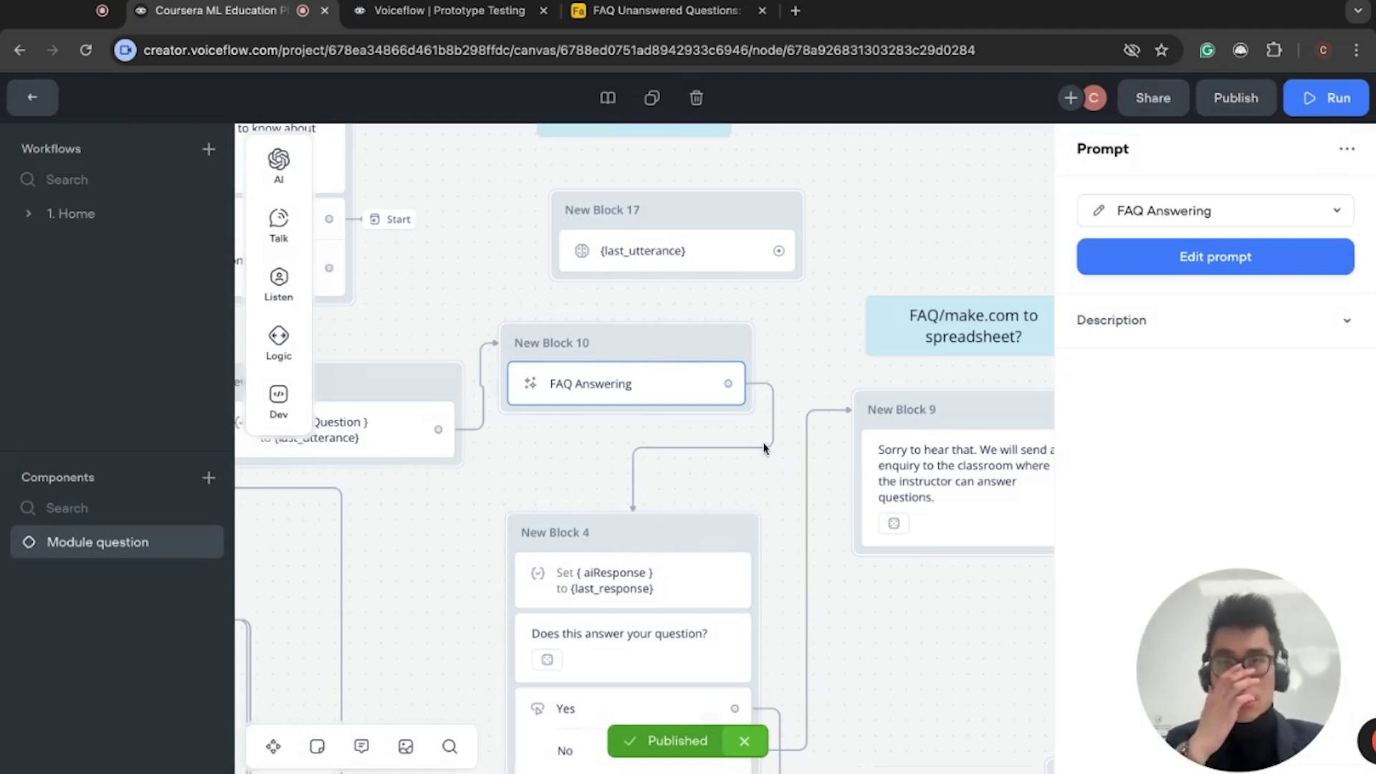
# Inspect New Block 4's aiResponse variable setting, its "Does this answer your question?" message variants and its reply buttons
pyautogui.scroll(-5, 764, 448)
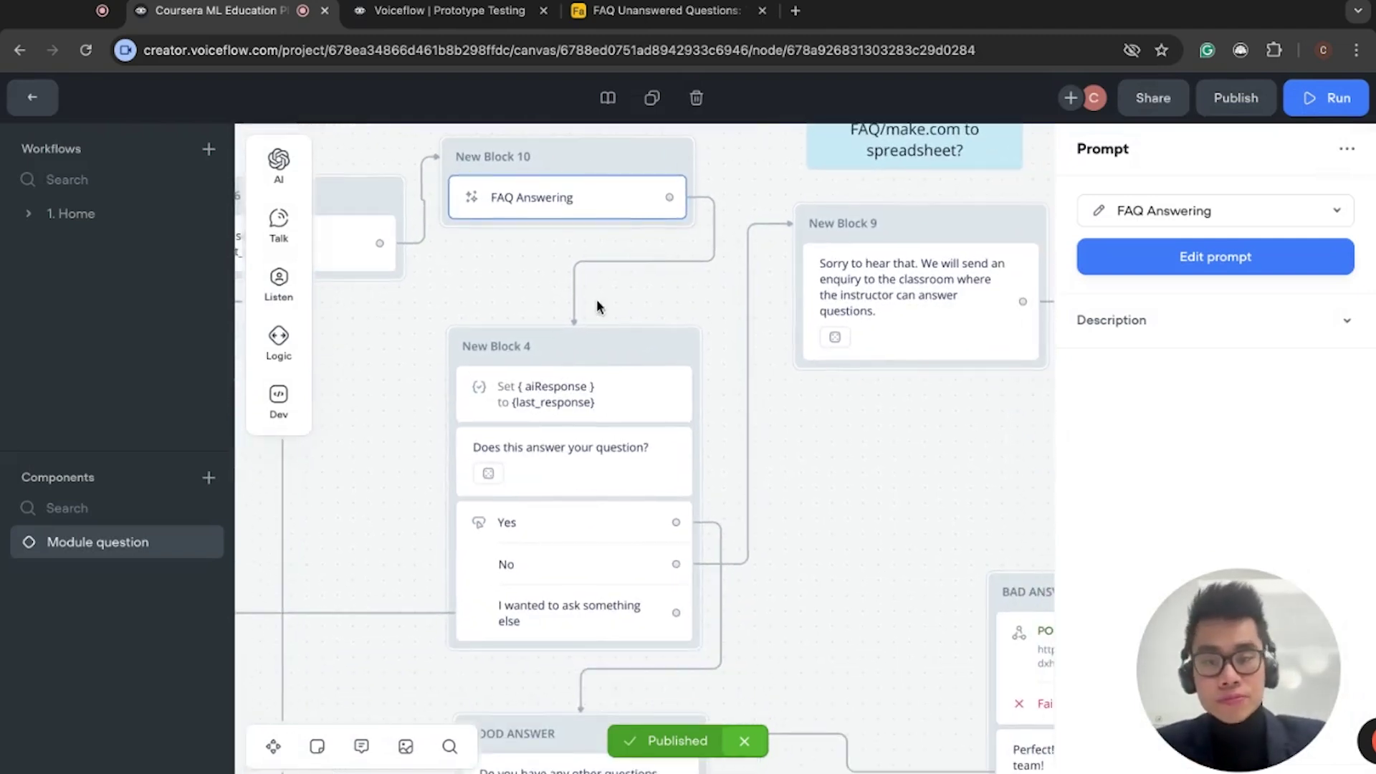
pyautogui.click(600, 350)
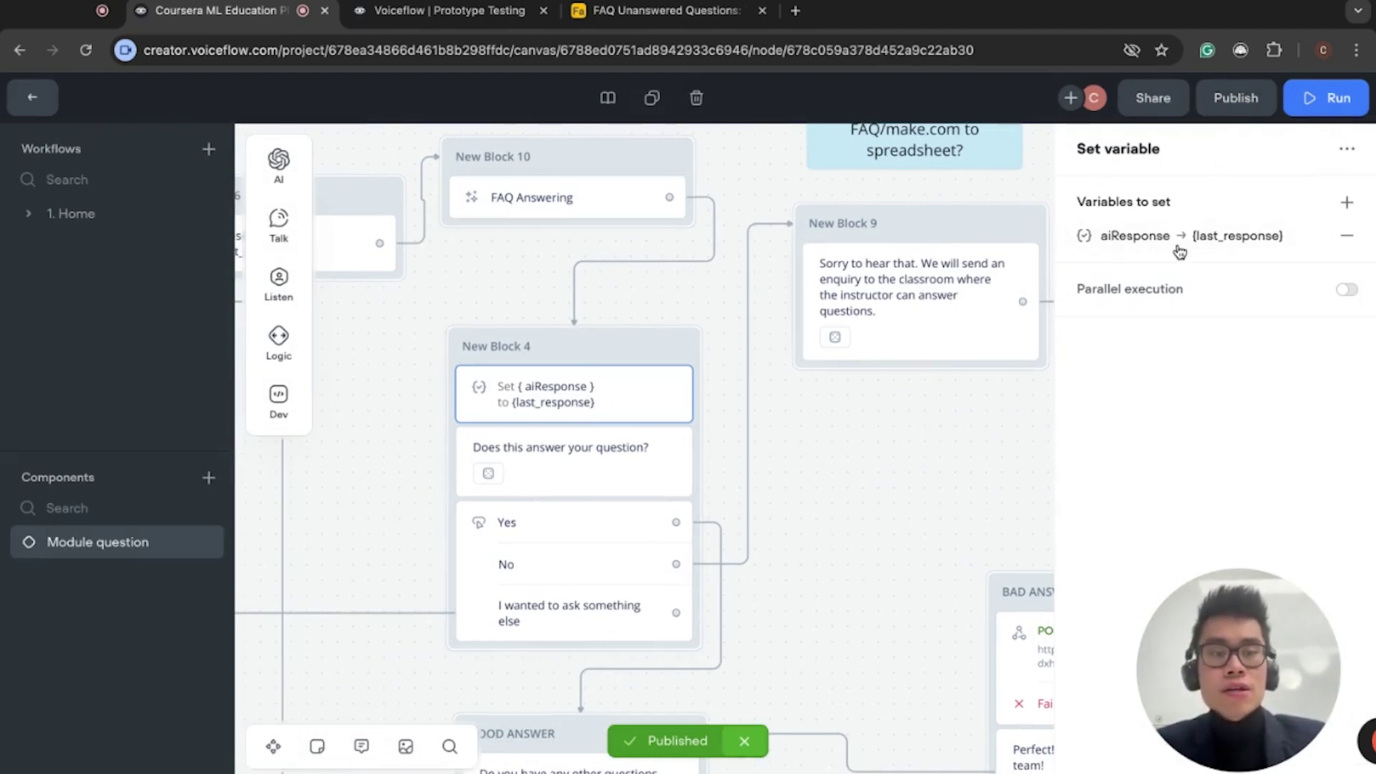
pyautogui.scroll(1, 559, 405)
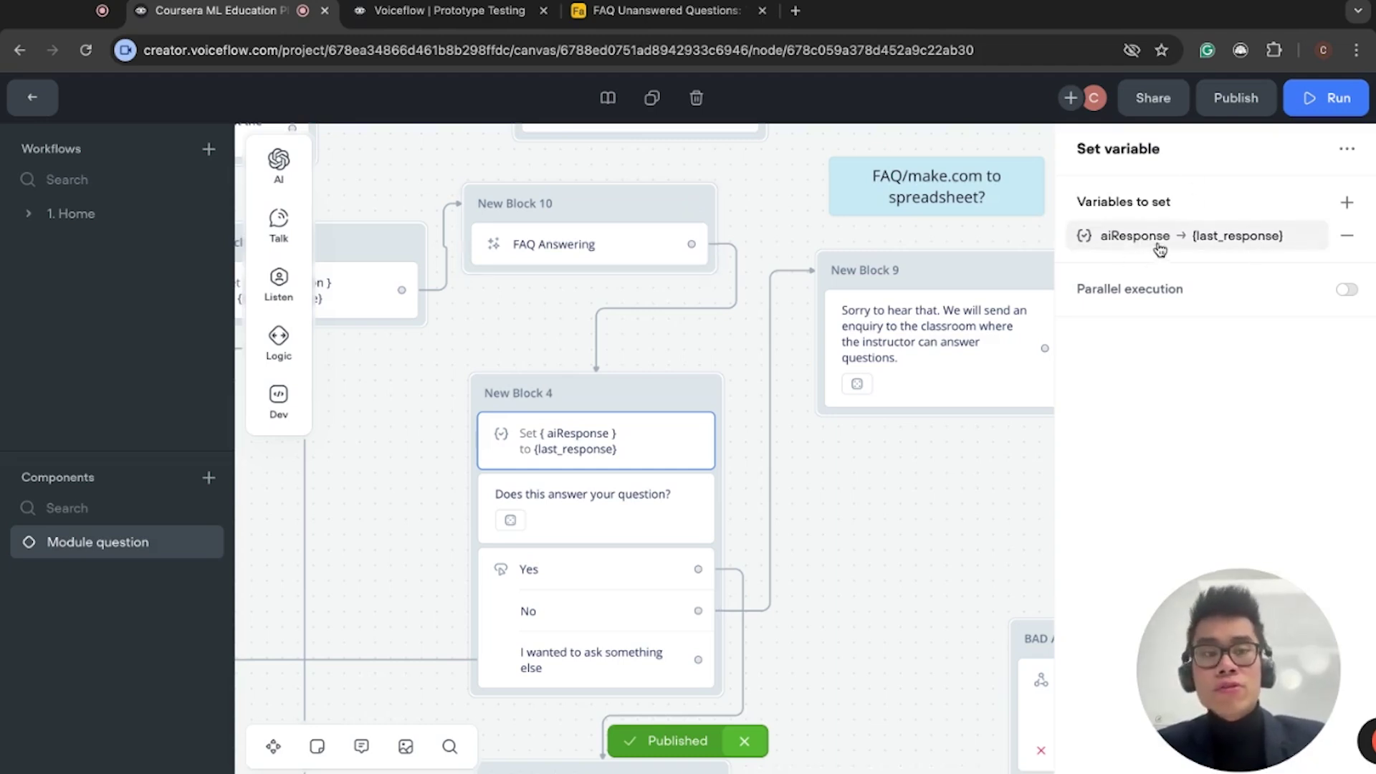
pyautogui.scroll(-3, 546, 465)
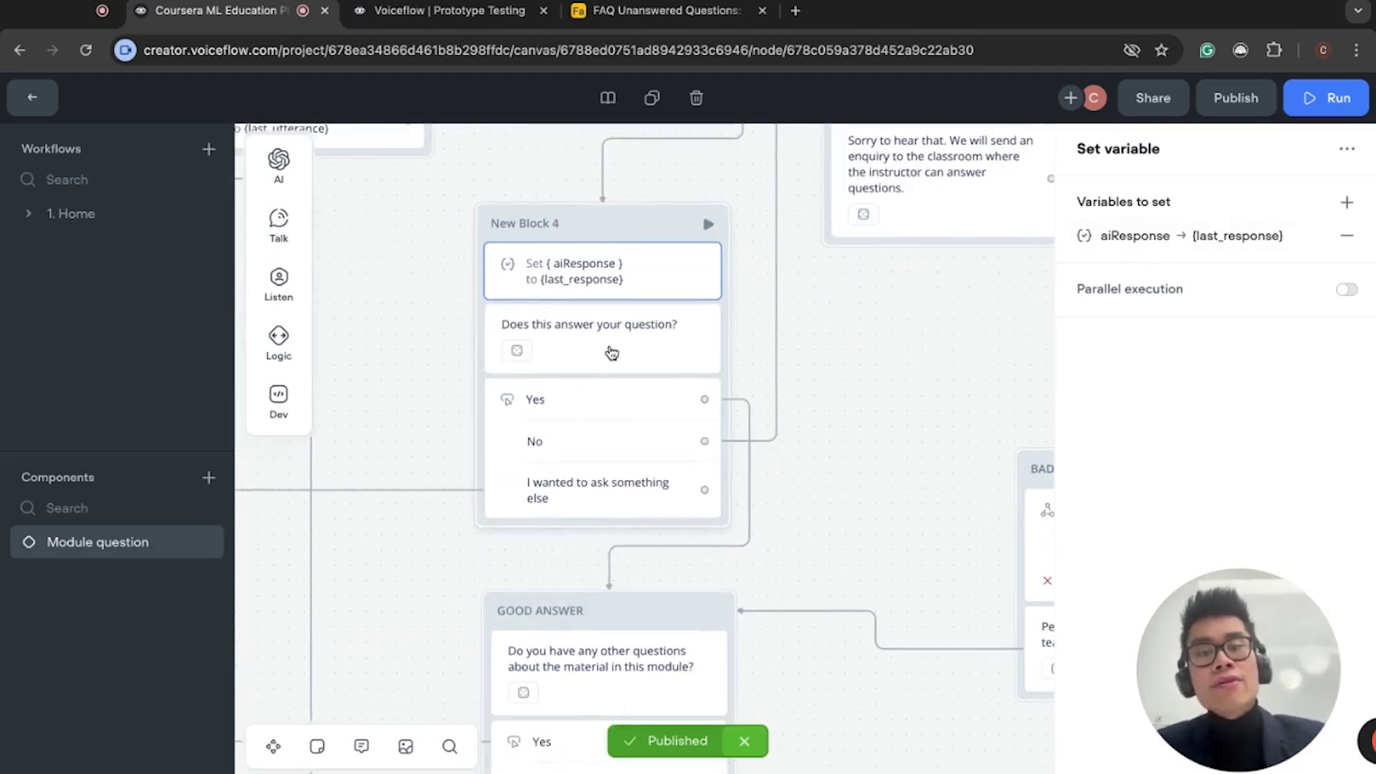
pyautogui.click(609, 351)
pyautogui.scroll(-5, 611, 351)
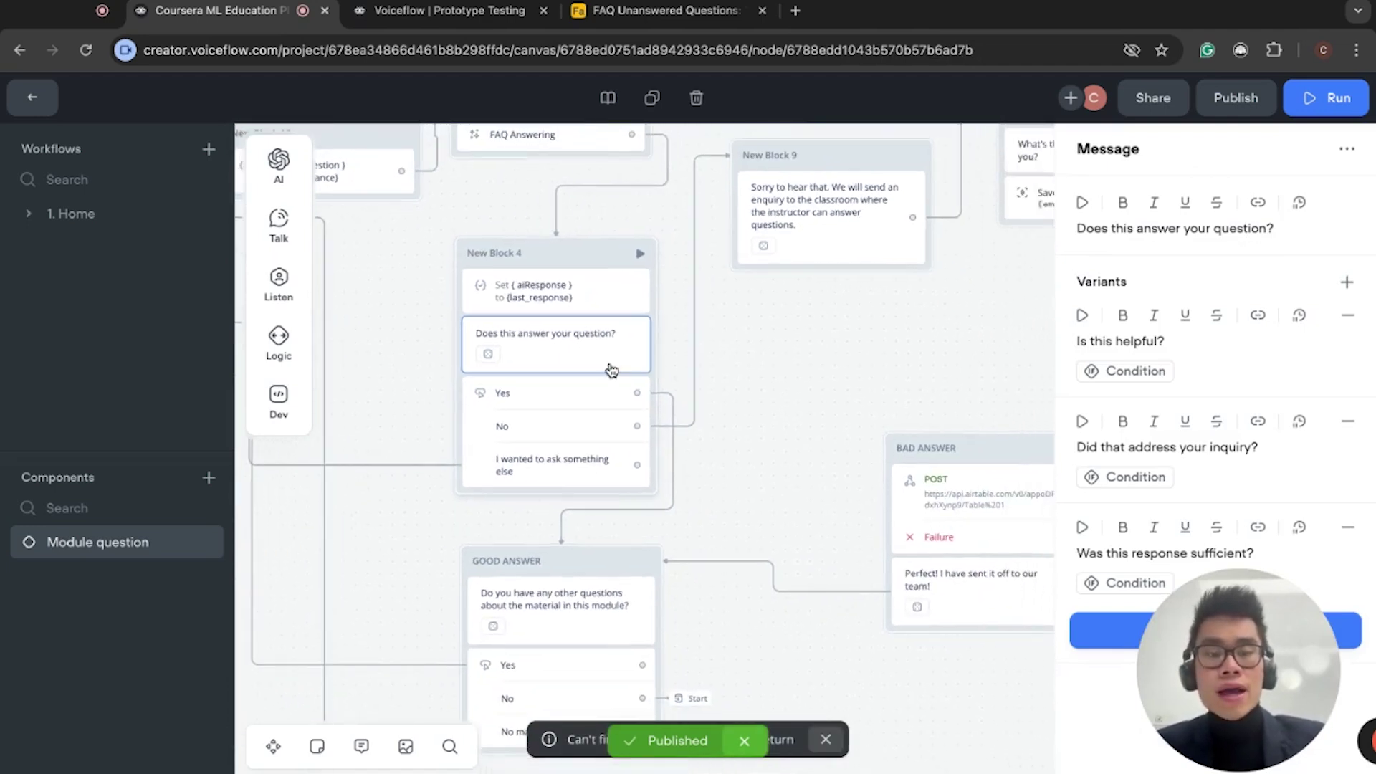
pyautogui.click(584, 410)
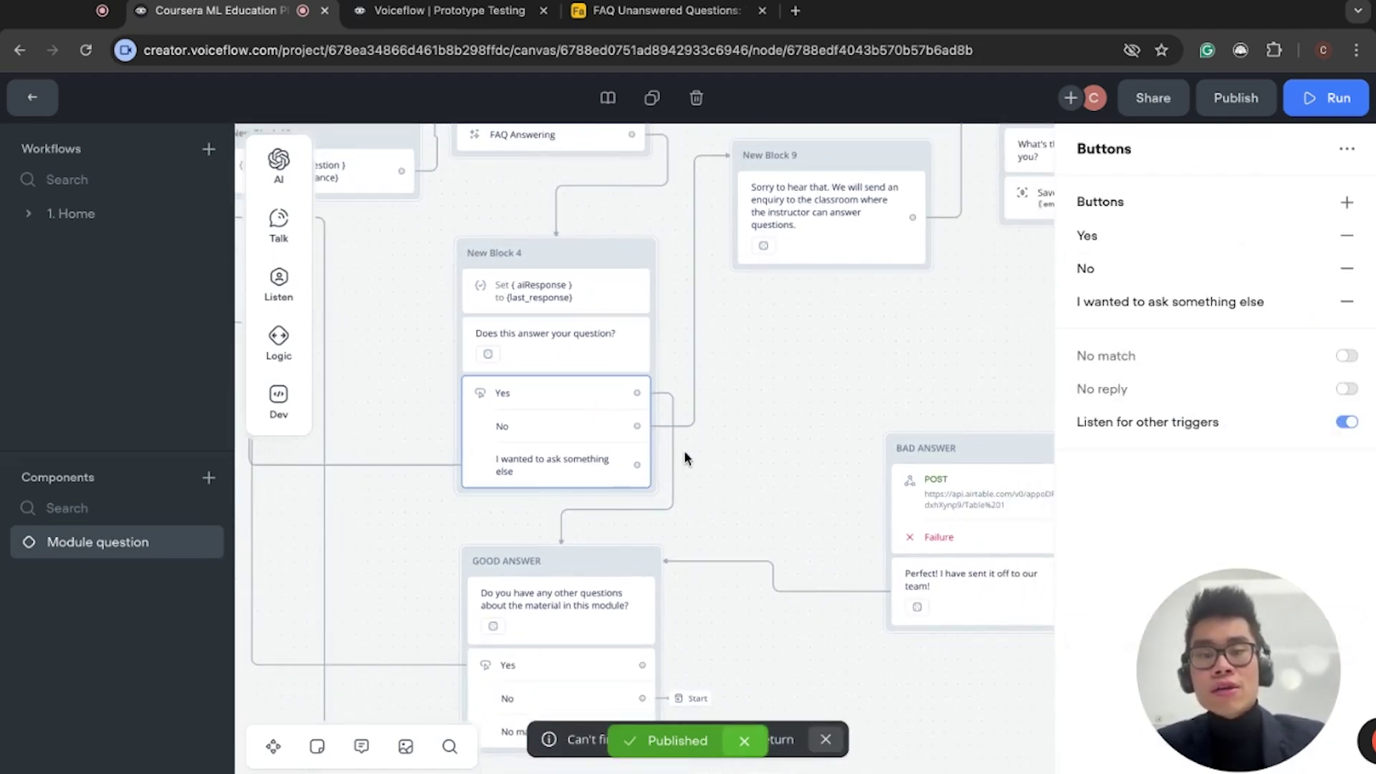
# Trace the Yes route from New Block 4 into the GOOD ANSWER block and examine that block's Yes and No routes
pyautogui.scroll(-3, 670, 470)
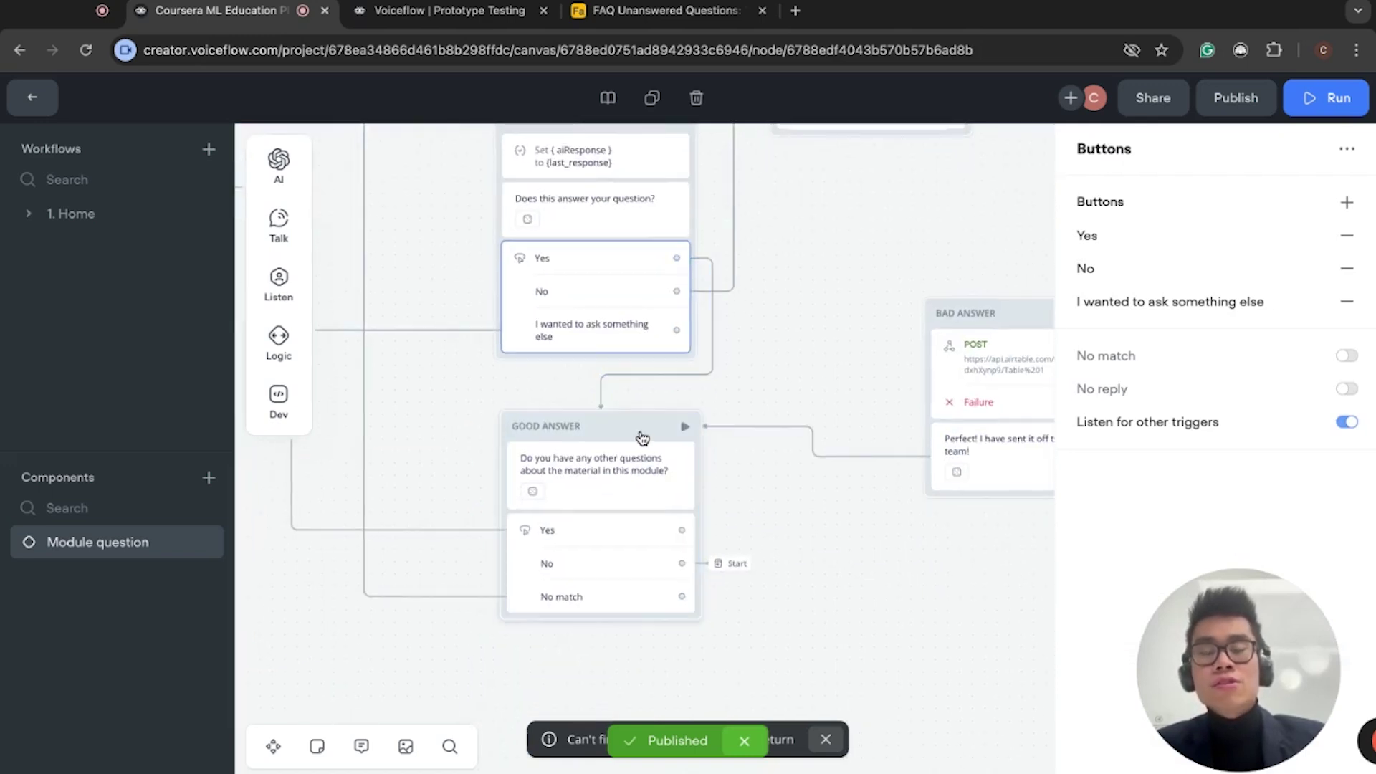
pyautogui.scroll(3, 617, 463)
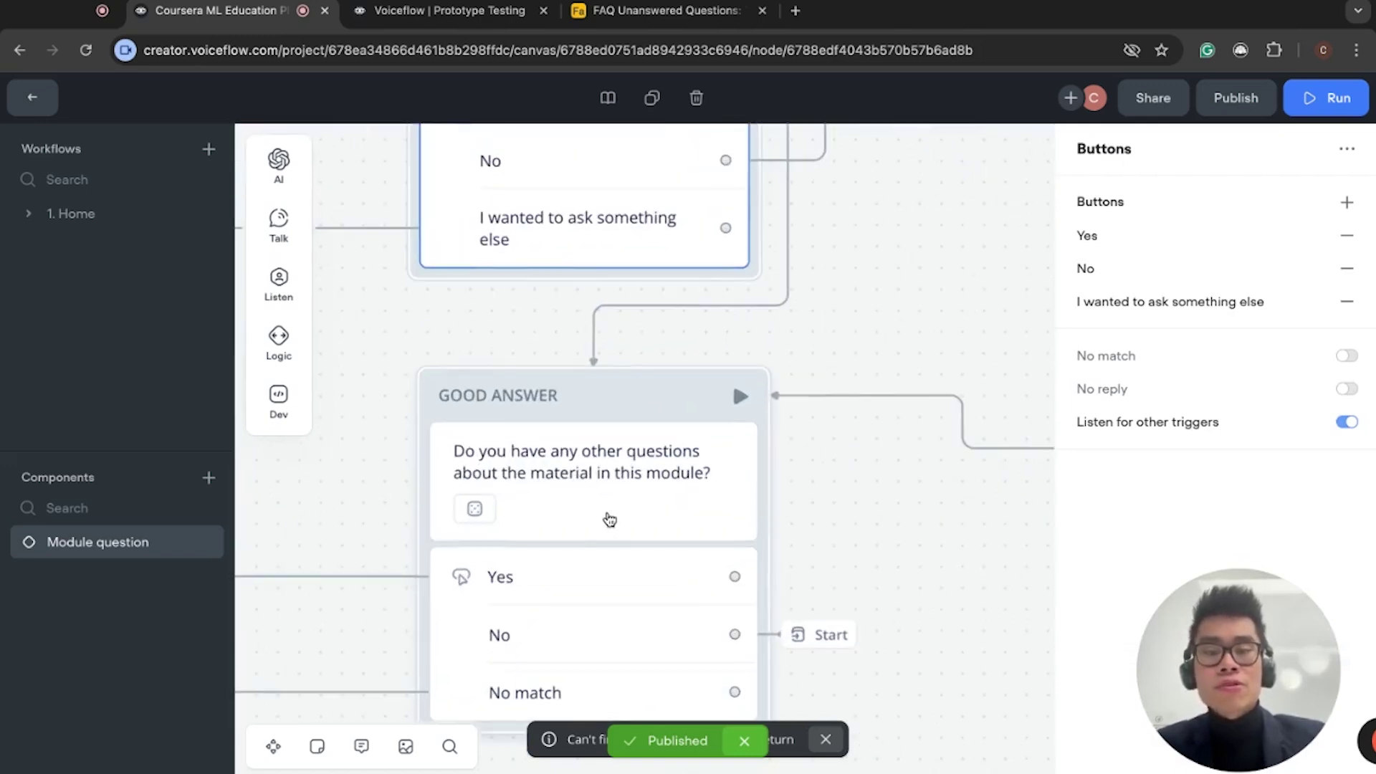
pyautogui.scroll(-1, 609, 516)
pyautogui.scroll(-2, 612, 519)
pyautogui.scroll(-3, 637, 555)
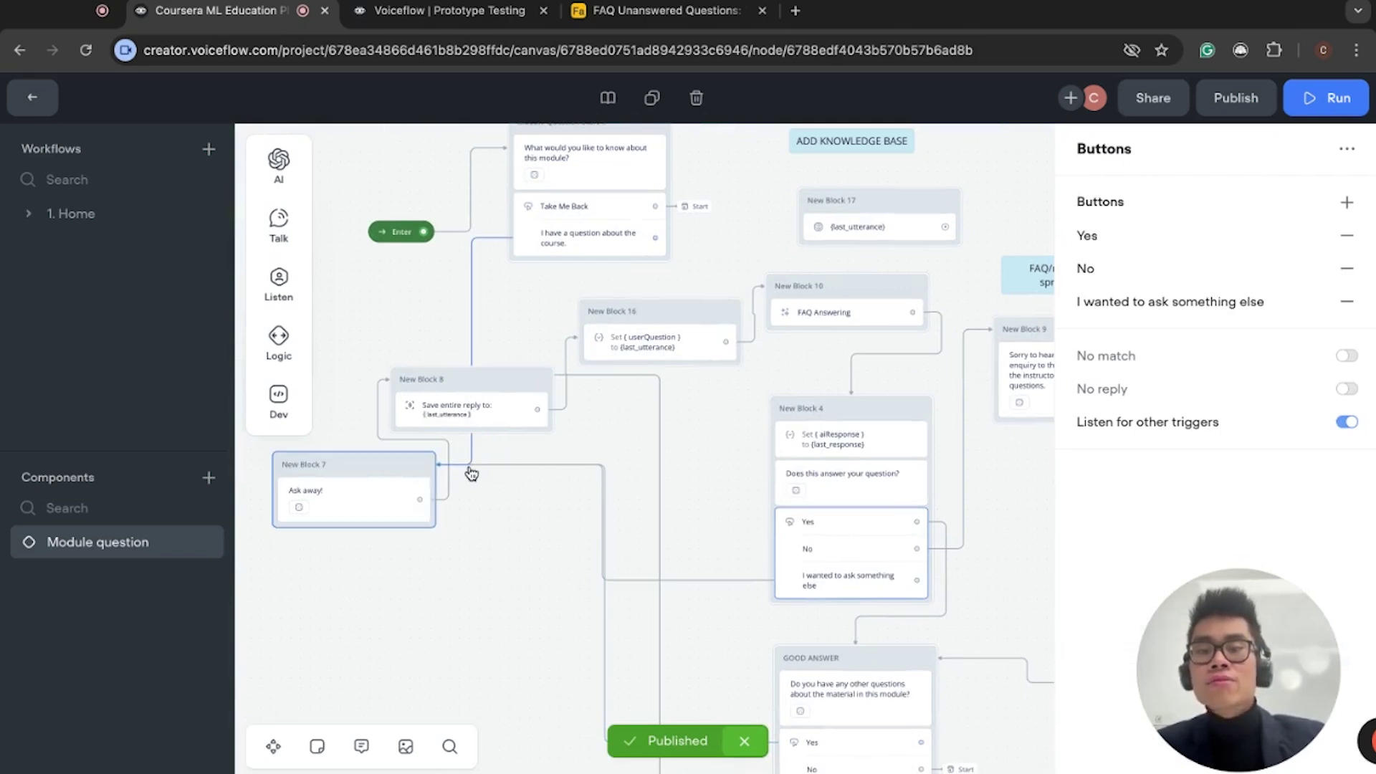
pyautogui.scroll(2, 368, 474)
pyautogui.scroll(-5, 368, 474)
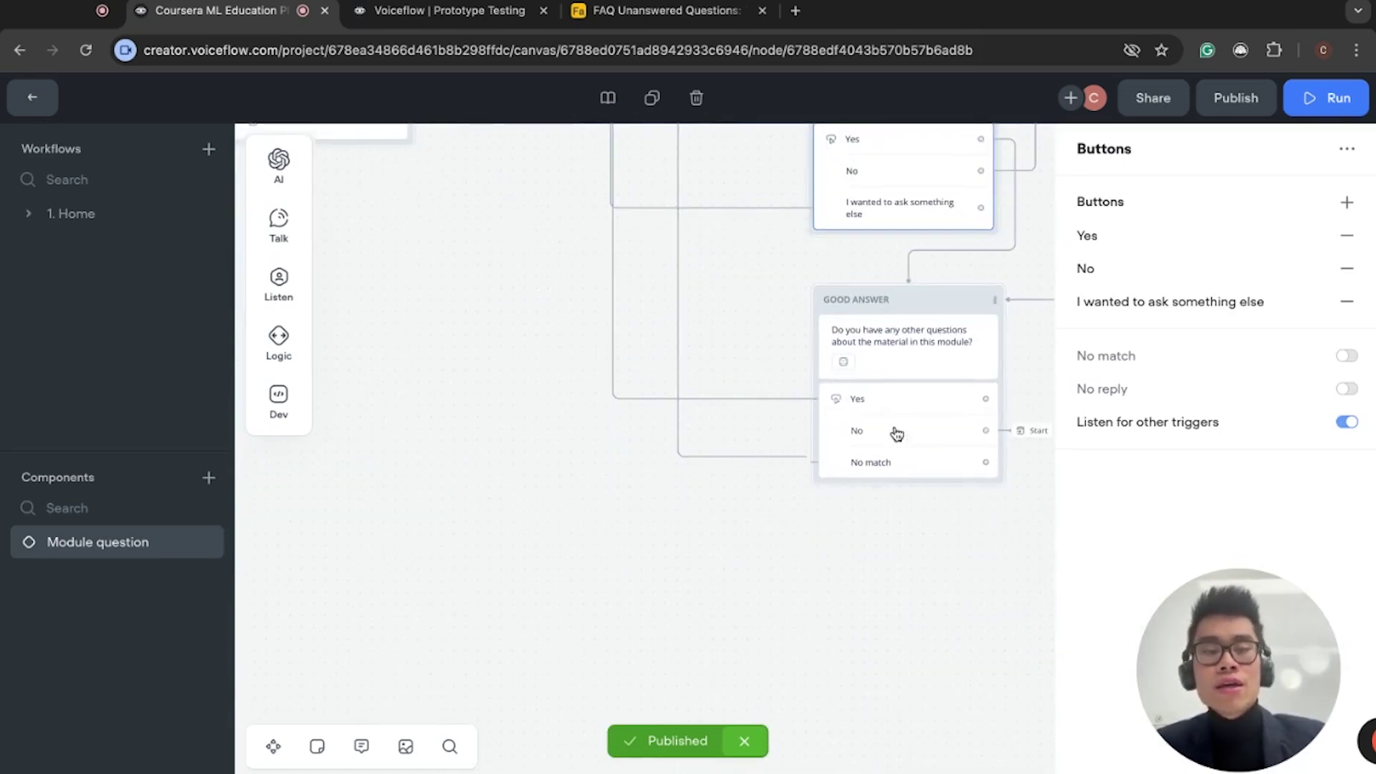
pyautogui.hscroll(5, 928, 440)
pyautogui.scroll(2, 928, 440)
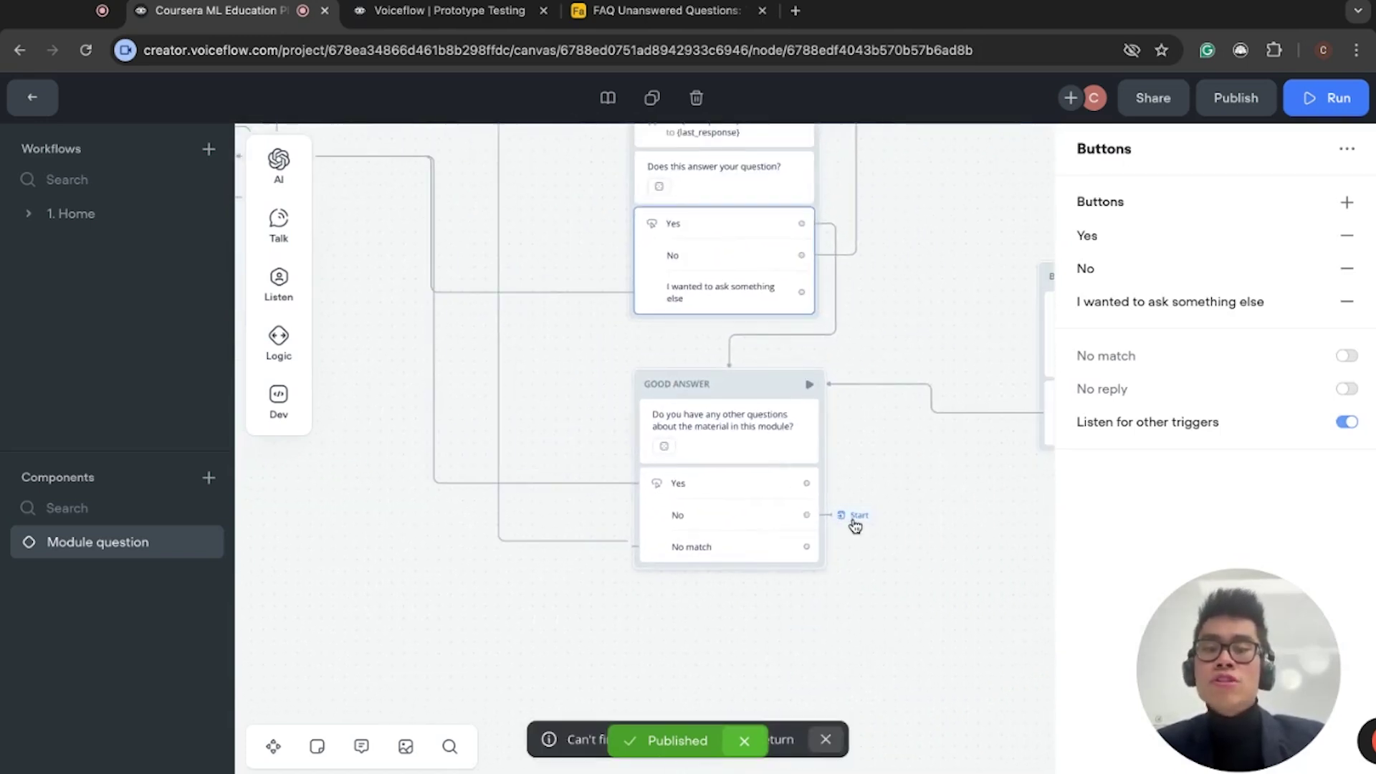
# Examine where the GOOD ANSWER block's No match route leads in the Module question flow
pyautogui.scroll(2, 855, 526)
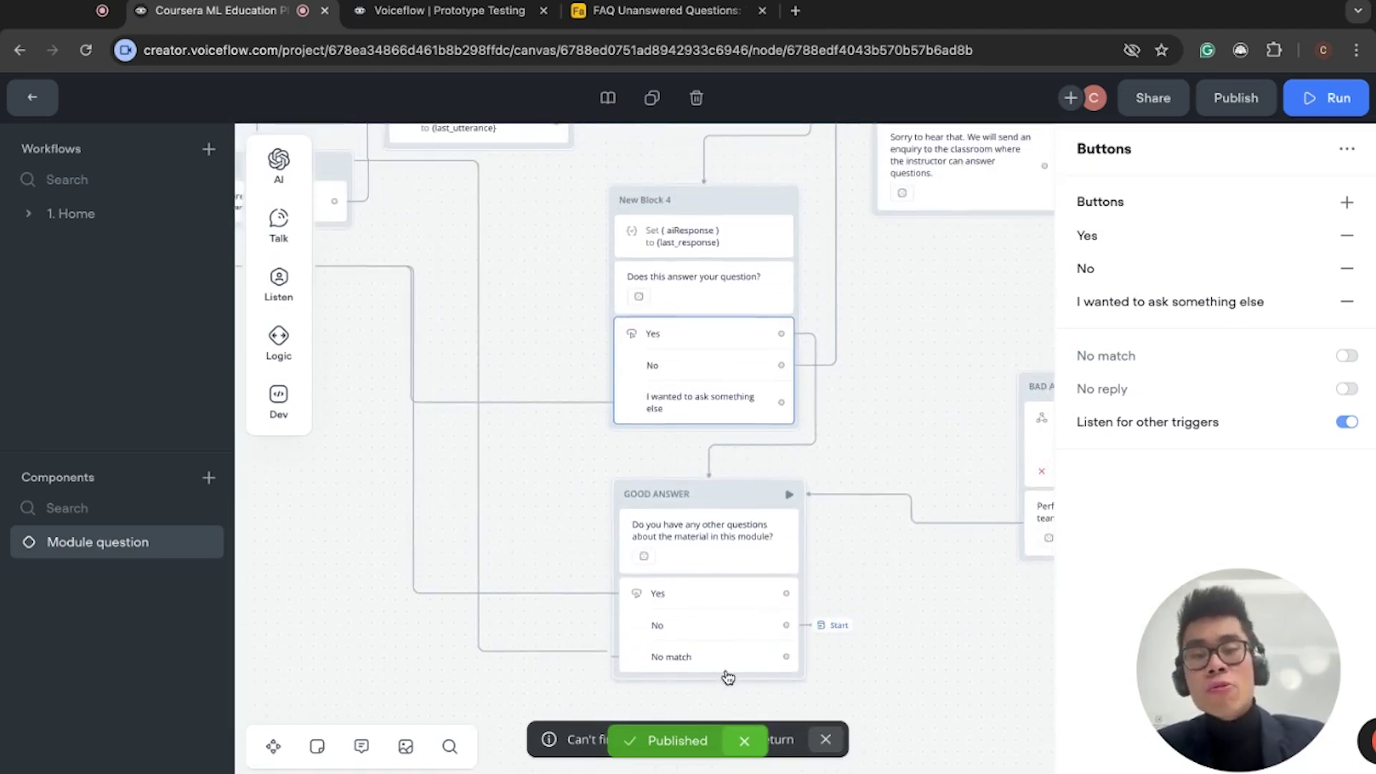
pyautogui.scroll(-3, 728, 677)
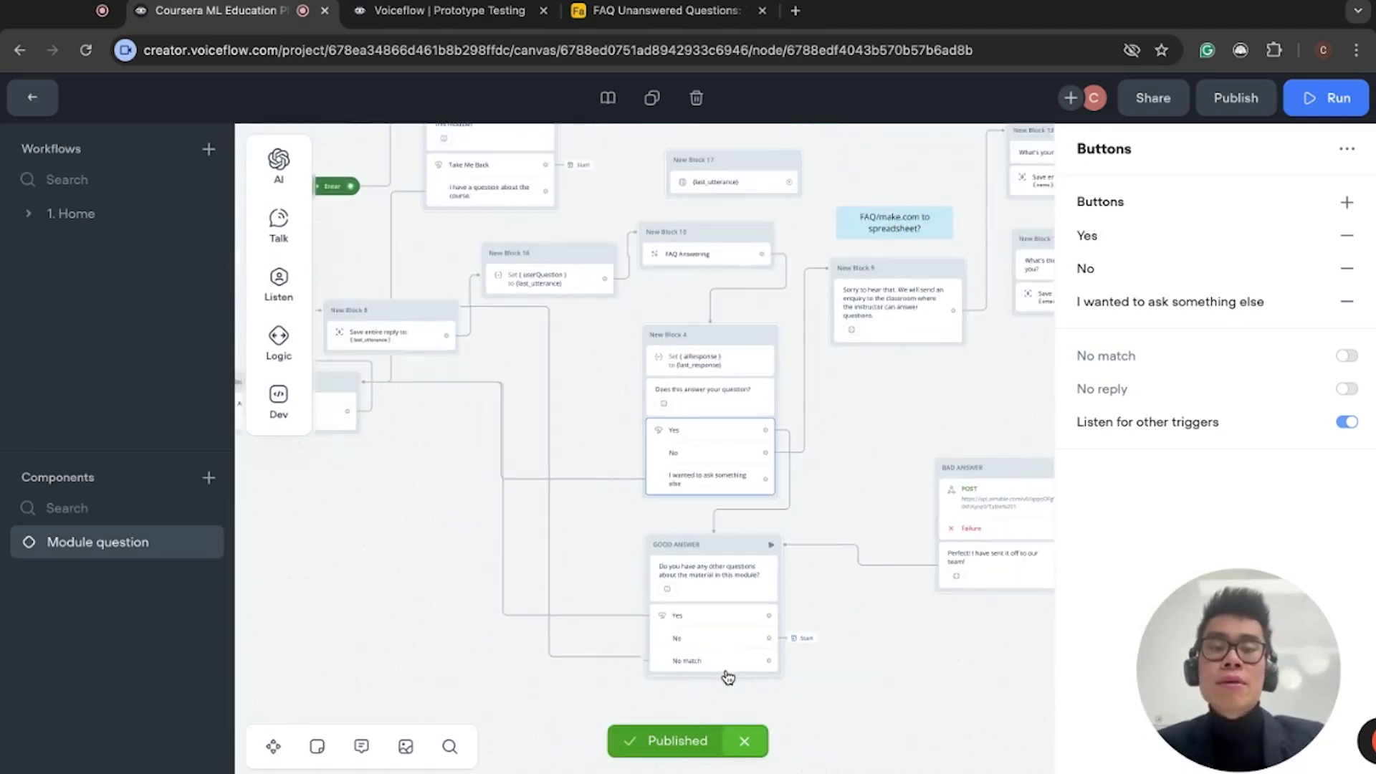
pyautogui.scroll(3, 721, 674)
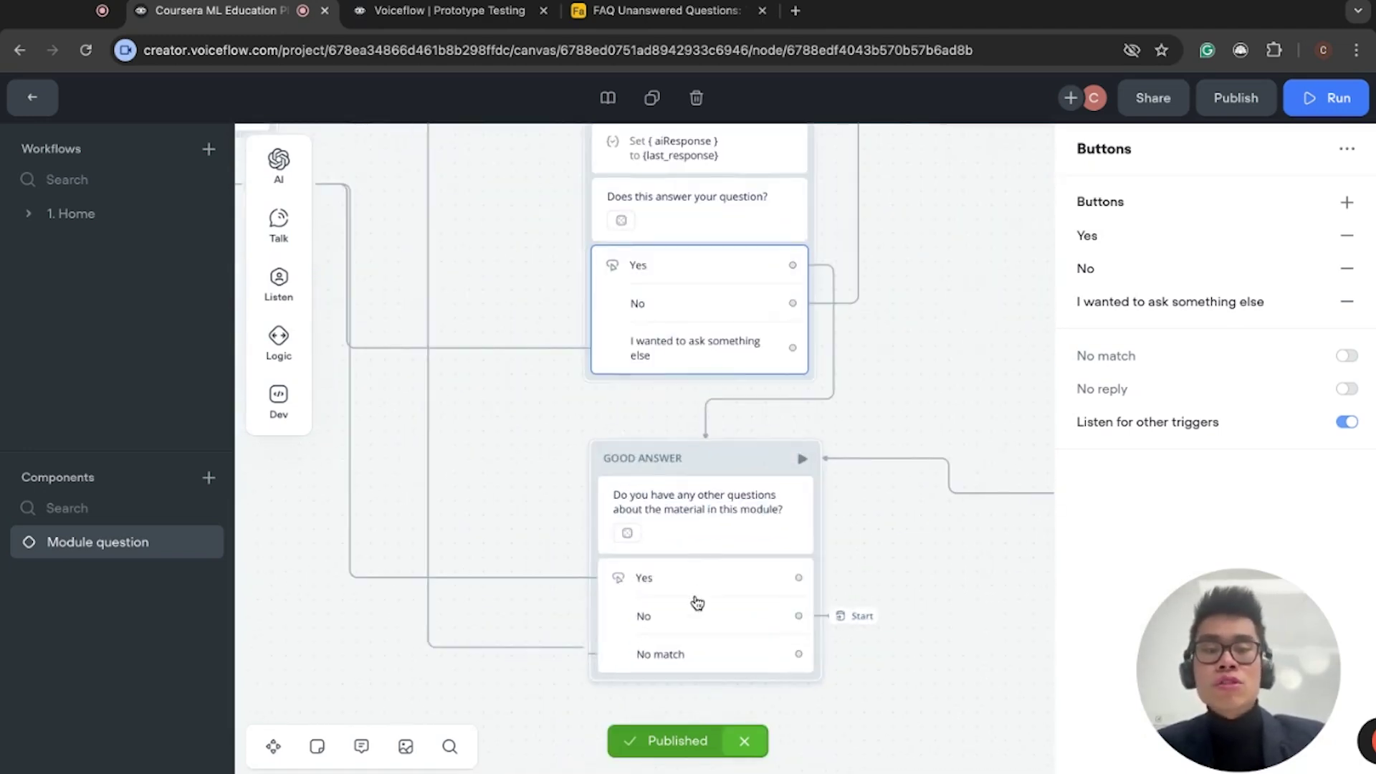
pyautogui.scroll(-2, 718, 596)
pyautogui.scroll(2, 719, 596)
pyautogui.hscroll(-2, 719, 596)
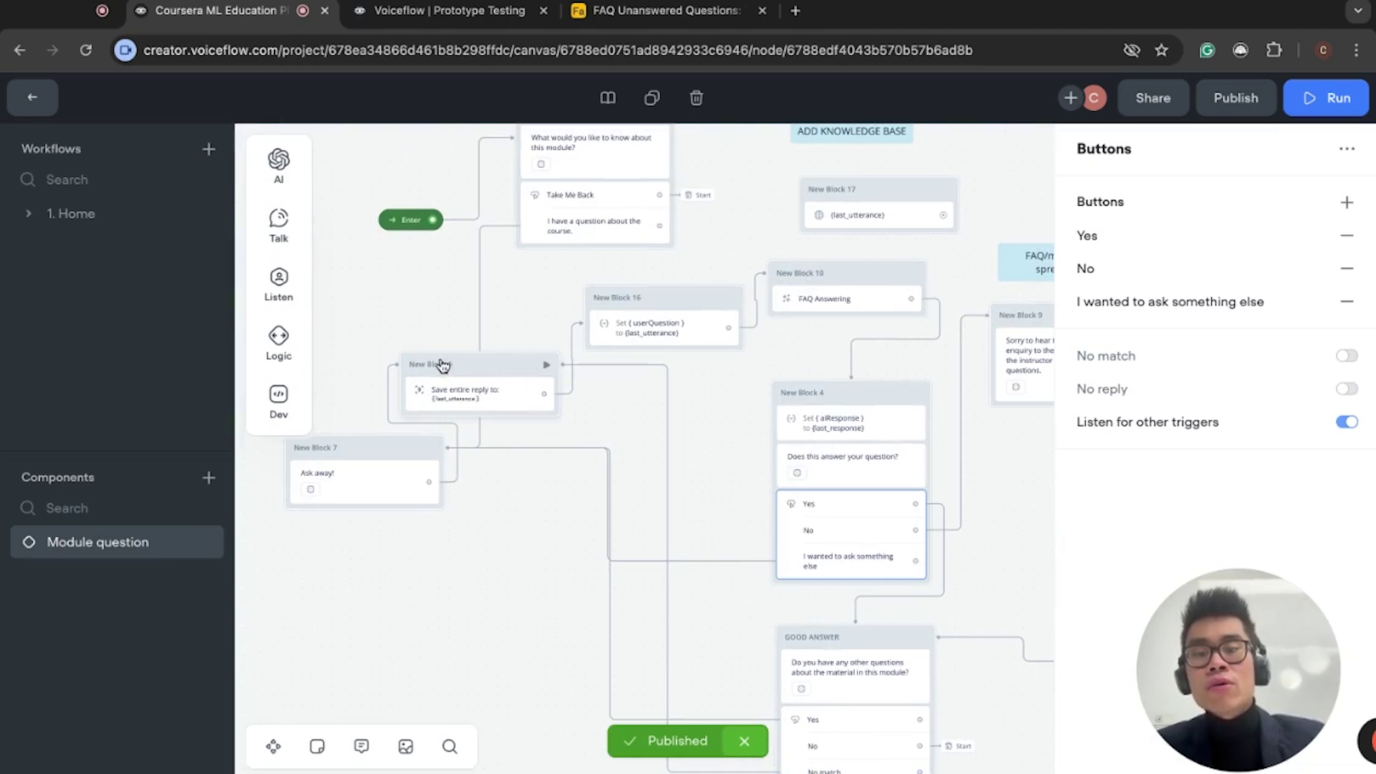
pyautogui.scroll(-2, 652, 471)
pyautogui.hscroll(2, 652, 471)
pyautogui.scroll(-1, 653, 471)
pyautogui.hscroll(3, 654, 470)
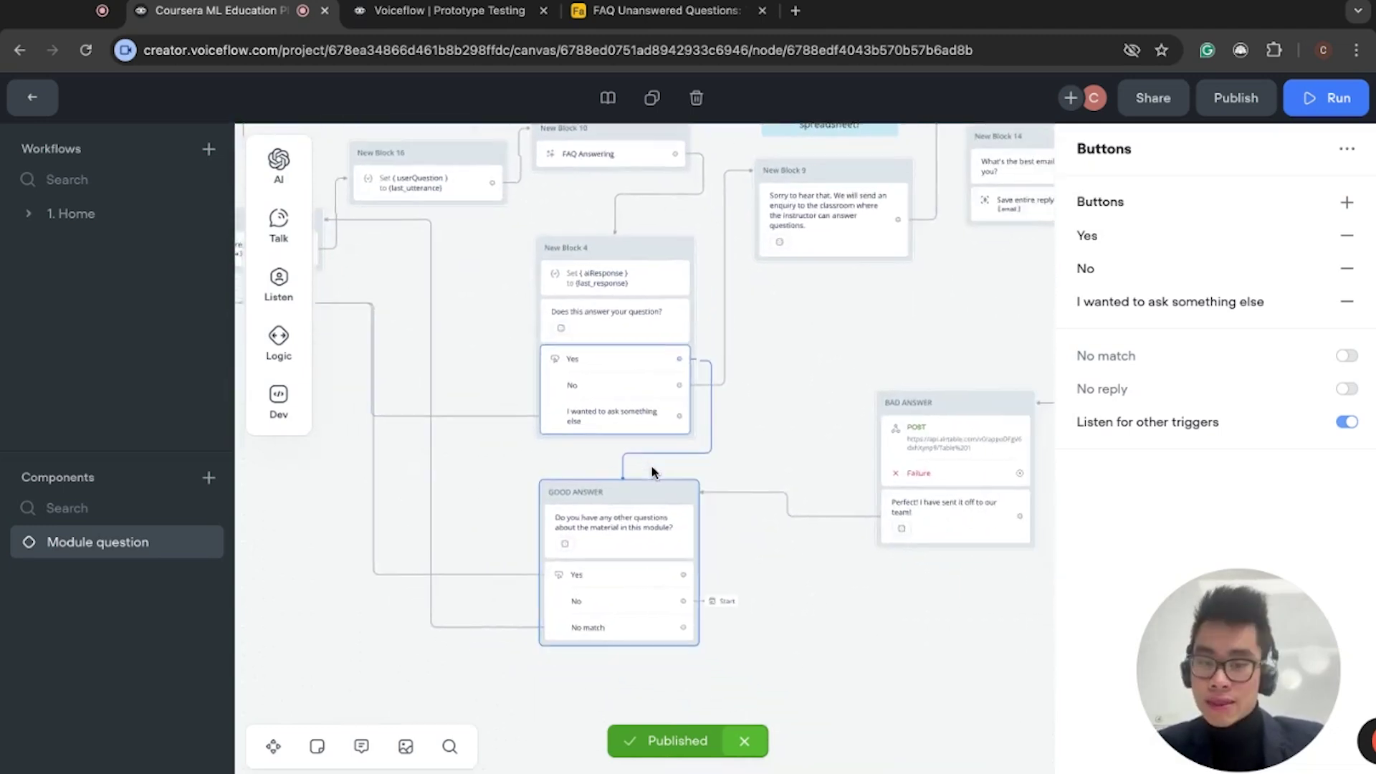
# Follow New Block 4's No route to New Block 9 and read its message about sending an enquiry
pyautogui.scroll(3, 579, 658)
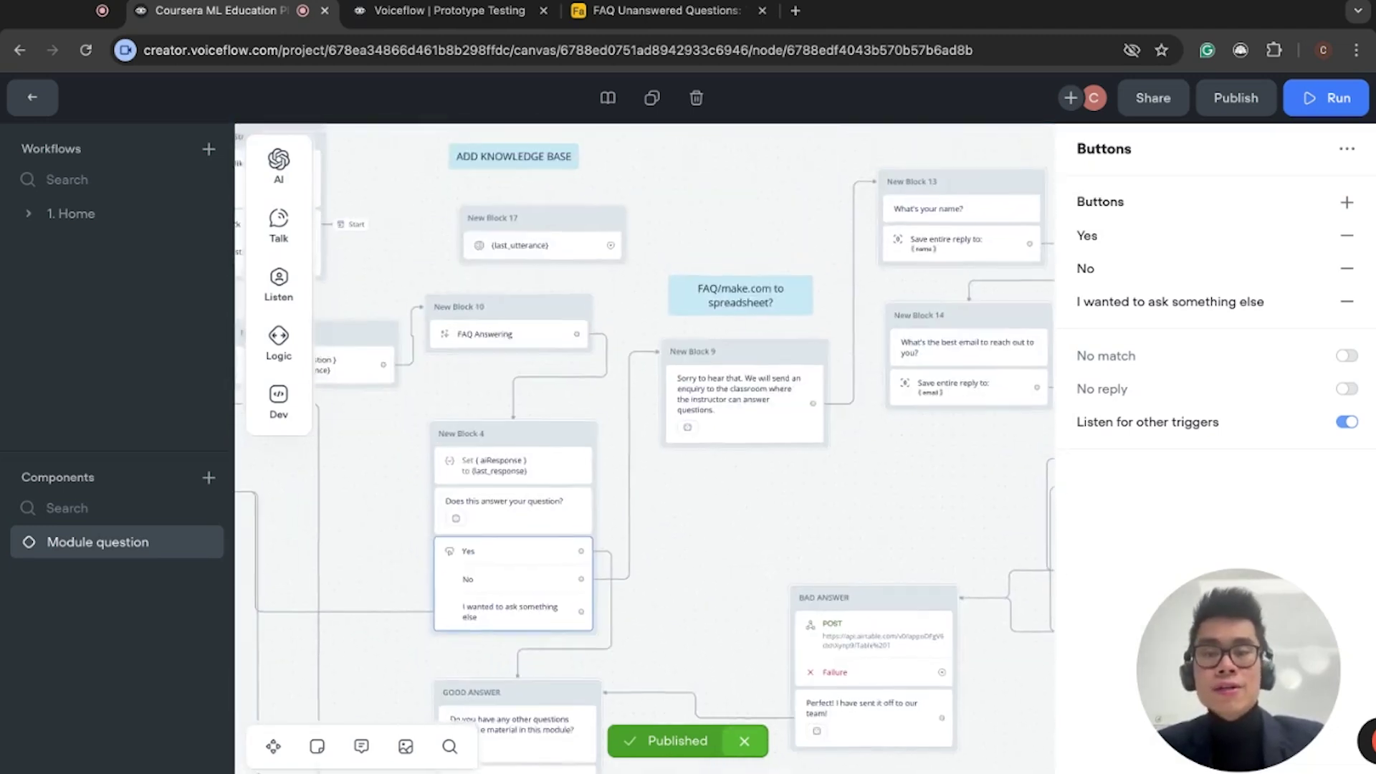
pyautogui.scroll(3, 579, 658)
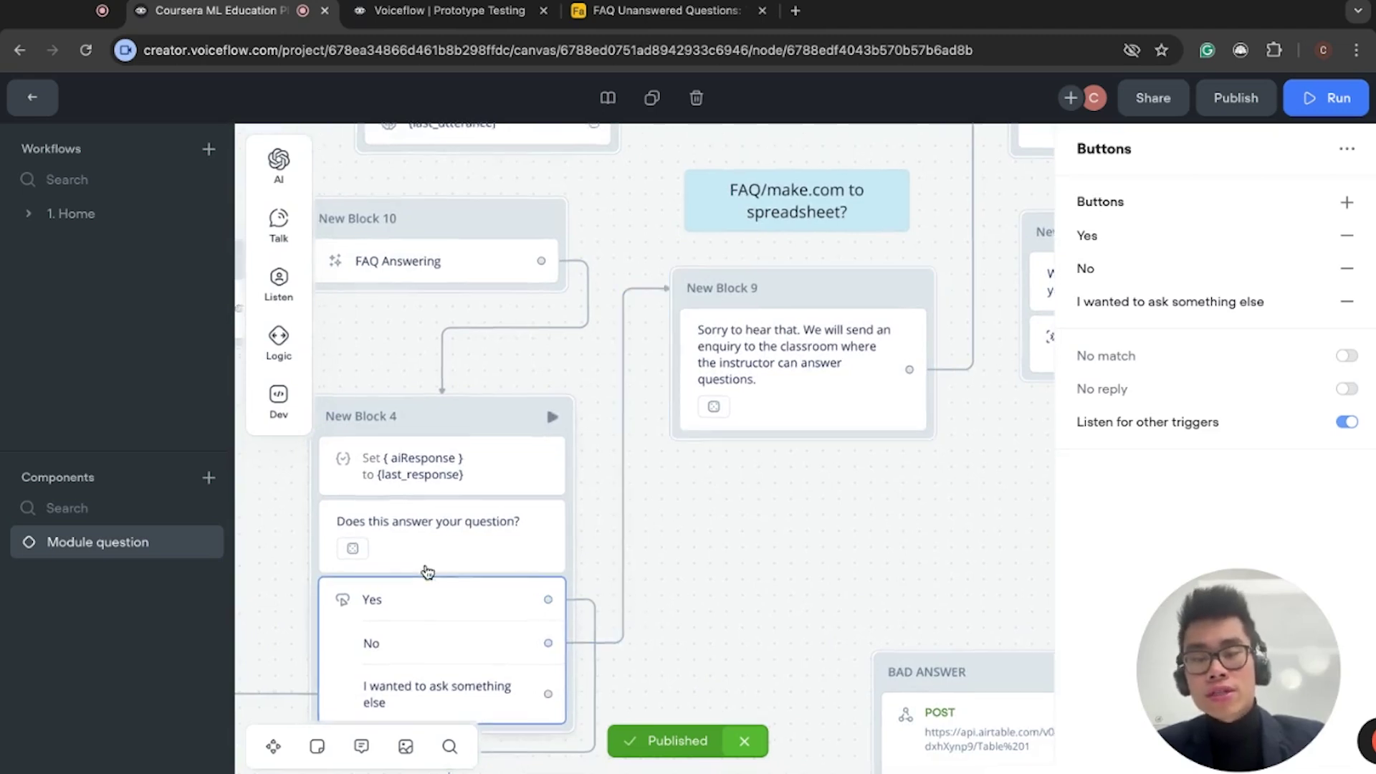
pyautogui.scroll(-1, 424, 569)
pyautogui.hscroll(-2, 424, 568)
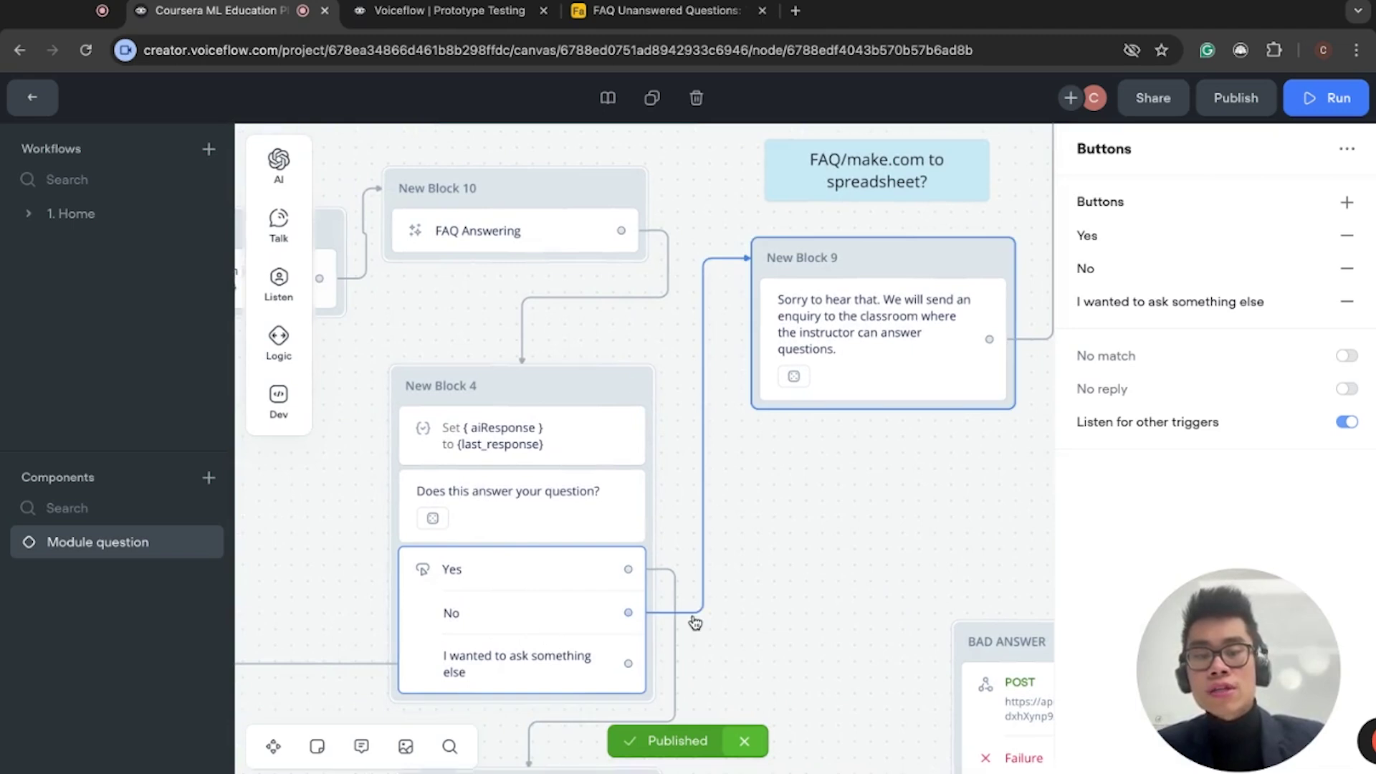
pyautogui.click(829, 432)
pyautogui.hscroll(5, 796, 546)
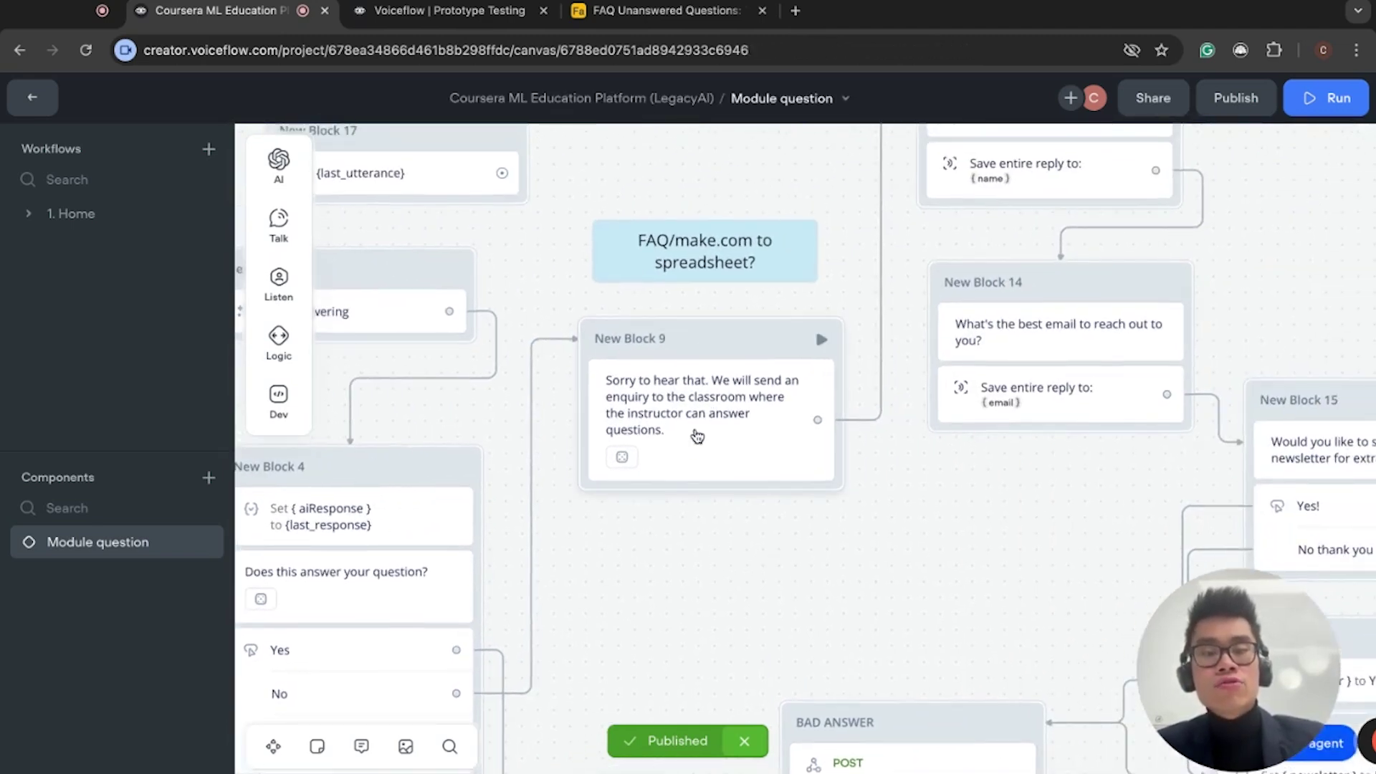
# Review the name question in New Block 13 and the email question and capture settings in New Block 14
pyautogui.hscroll(5, 745, 417)
pyautogui.scroll(3, 746, 417)
pyautogui.hscroll(2, 750, 419)
pyautogui.scroll(2, 750, 419)
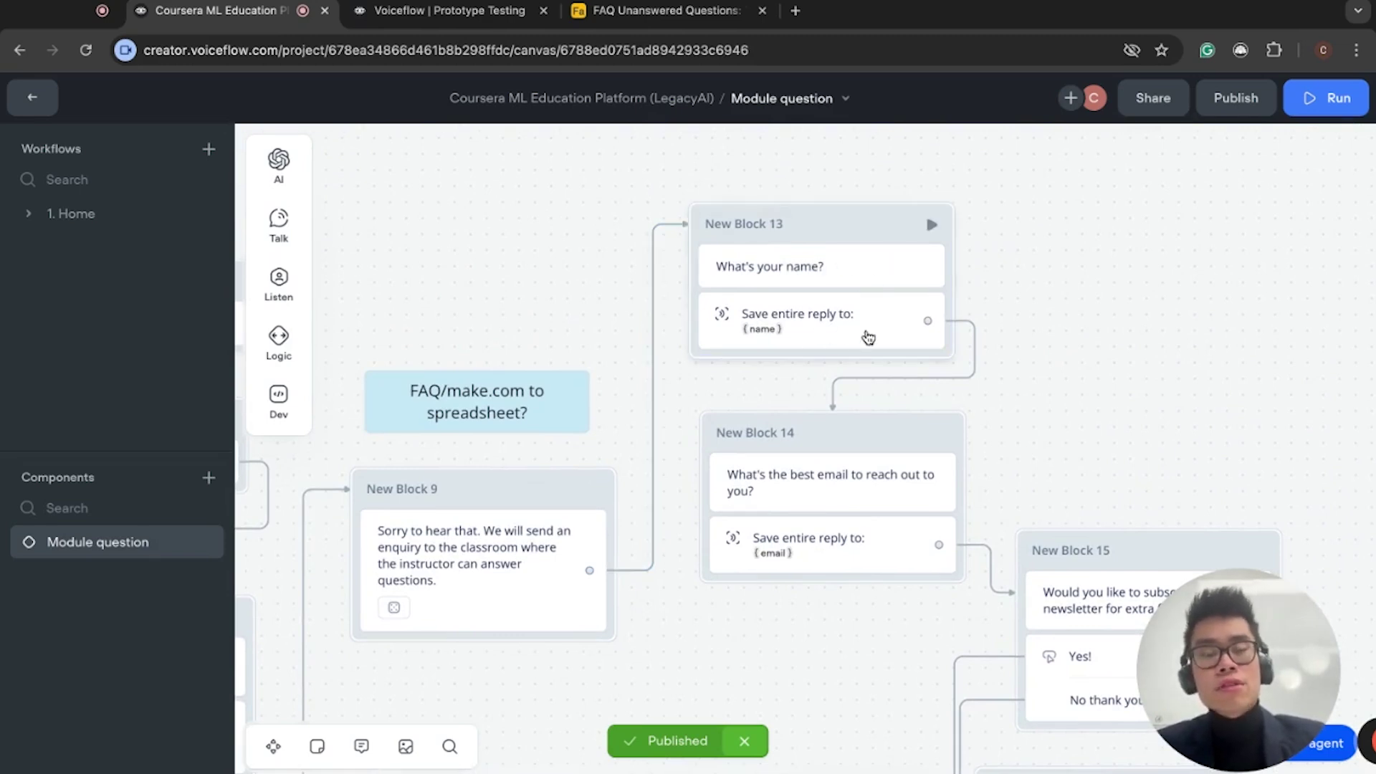
pyautogui.scroll(-2, 847, 435)
pyautogui.hscroll(1, 847, 435)
pyautogui.click(808, 318)
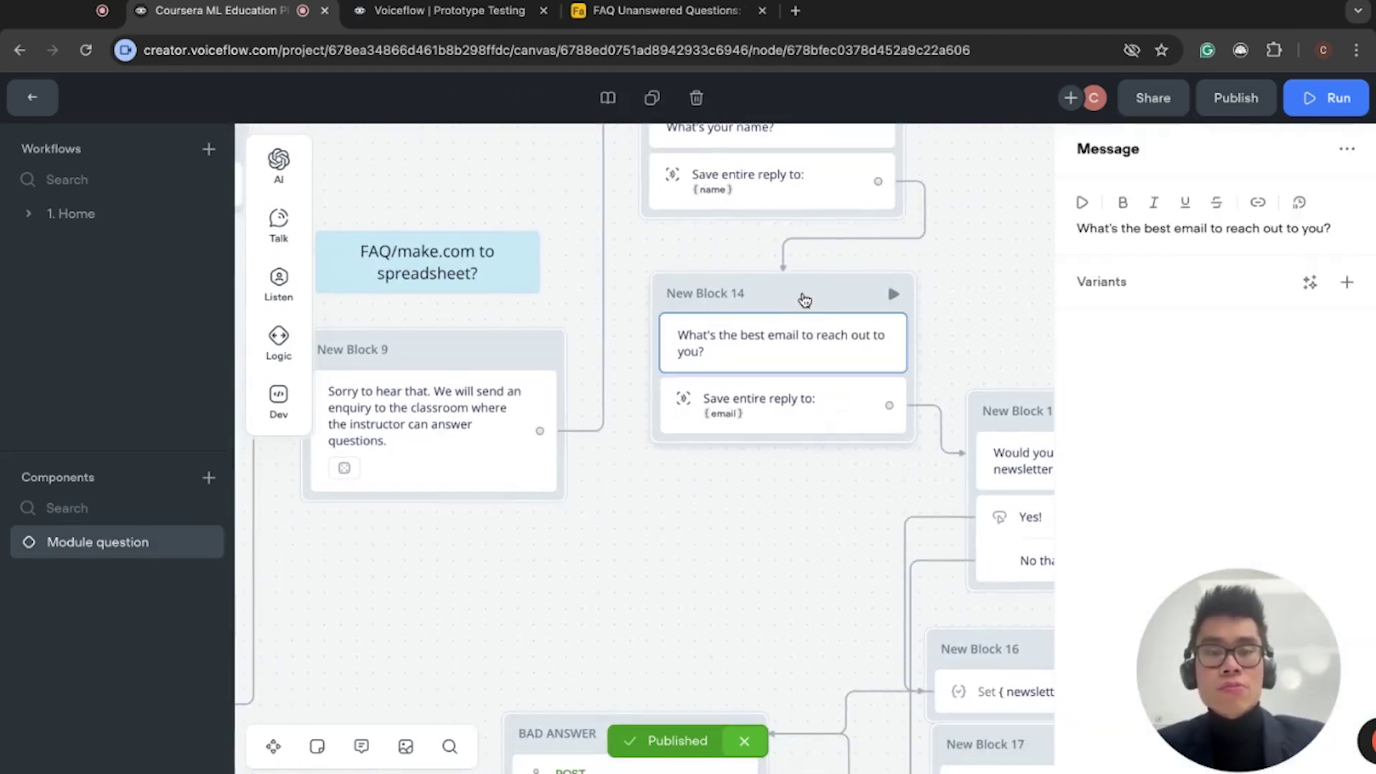
pyautogui.click(784, 412)
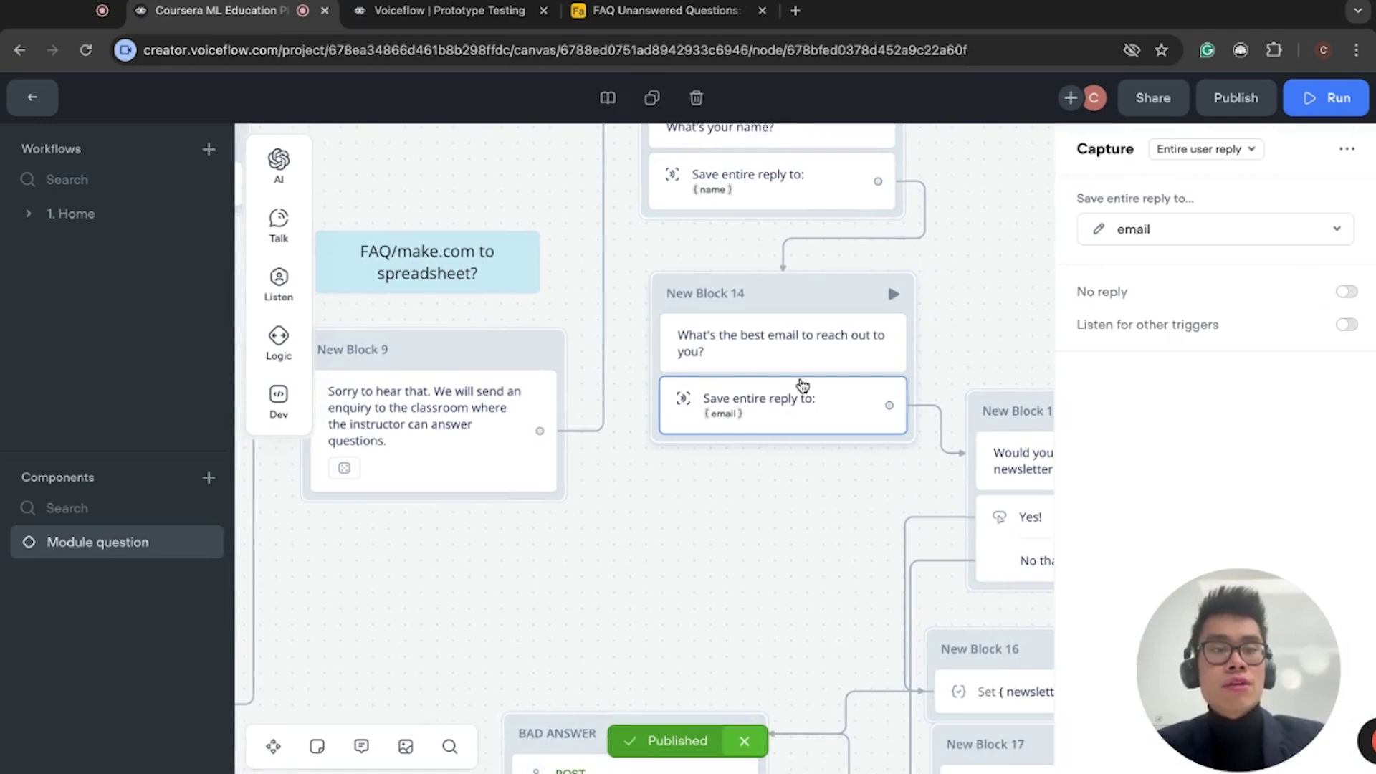
# Inspect New Block 15's newsletter subscription message and its Yes! and No thank you routes
pyautogui.scroll(-2, 803, 387)
pyautogui.hscroll(5, 802, 387)
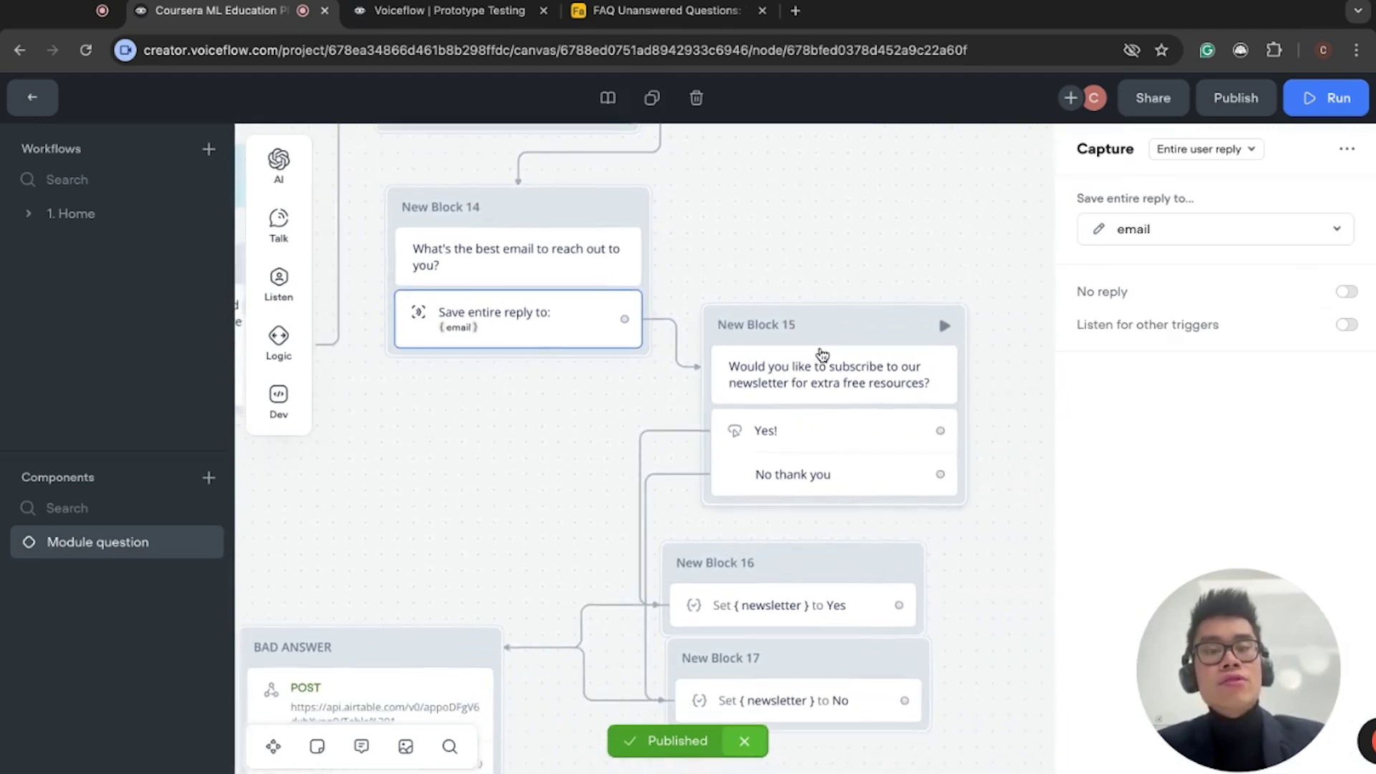
pyautogui.click(844, 351)
pyautogui.hscroll(1, 789, 358)
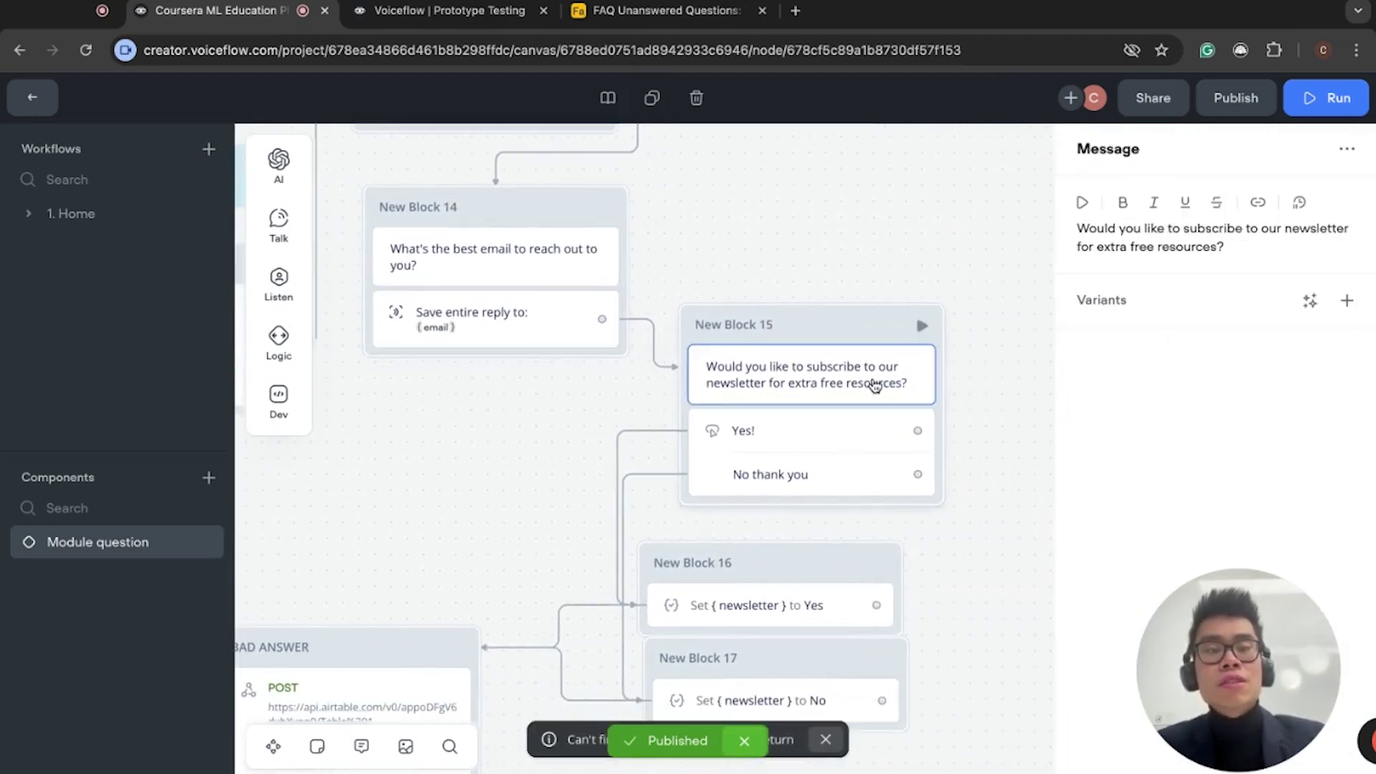
pyautogui.hscroll(1, 988, 400)
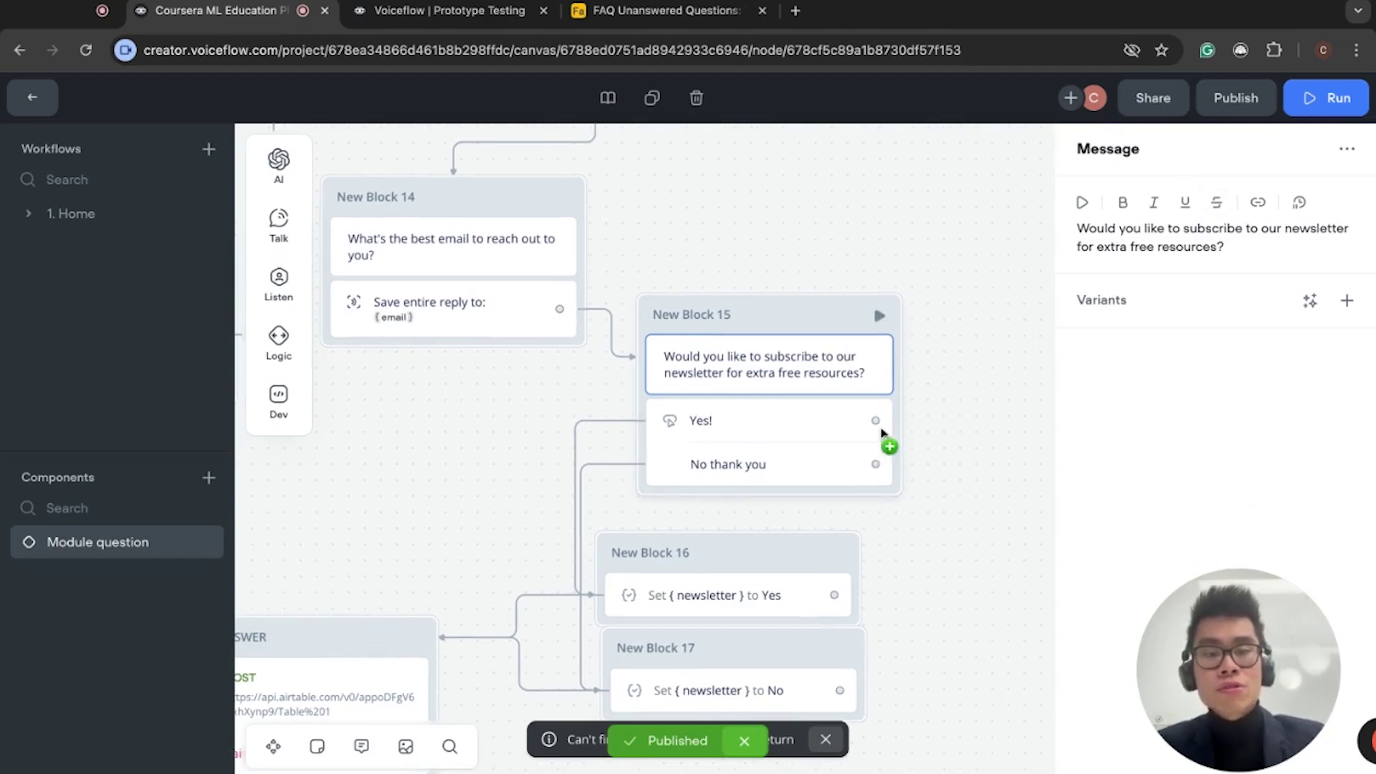
# Follow New Block 15's Yes! and No thank you routes through the newsletter values in New Blocks 16 and 17 to BAD ANSWER
pyautogui.moveTo(878, 425)
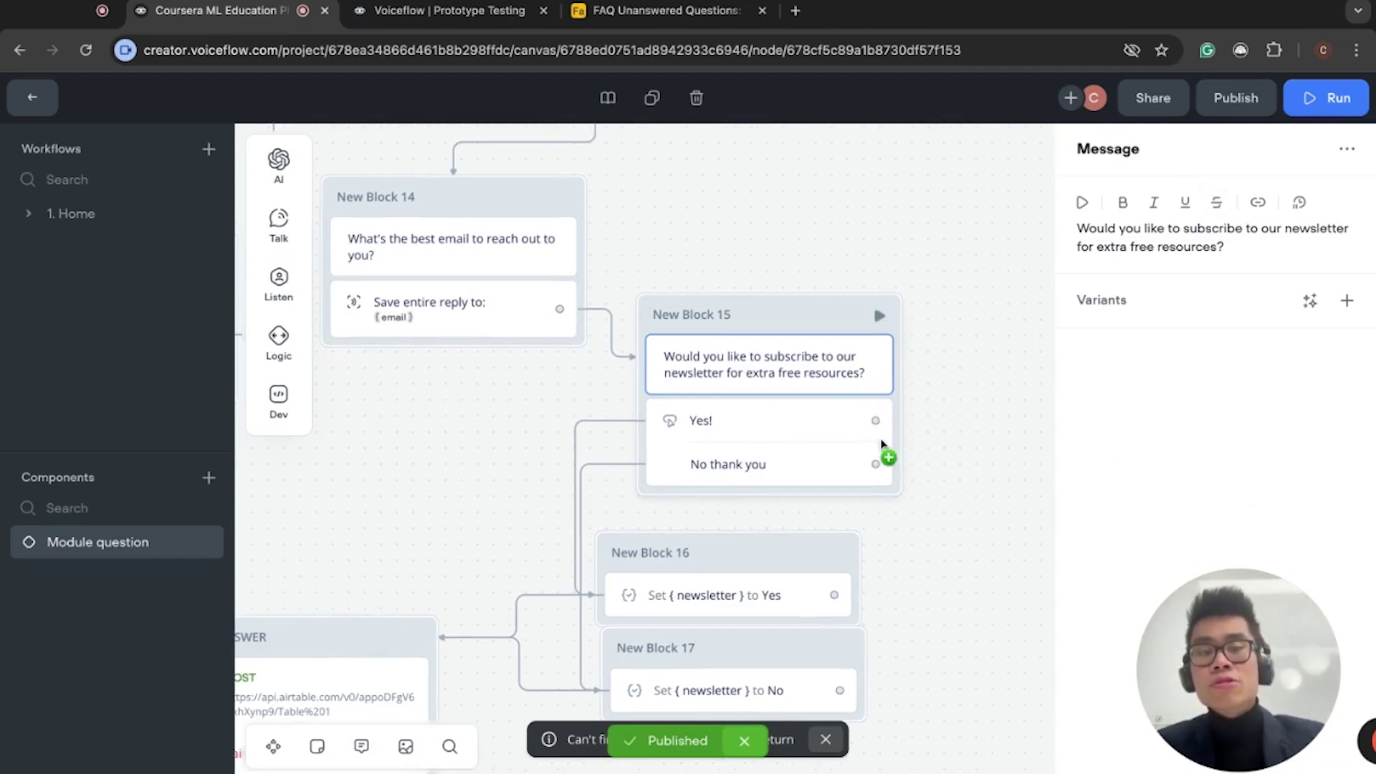
pyautogui.scroll(-2, 811, 440)
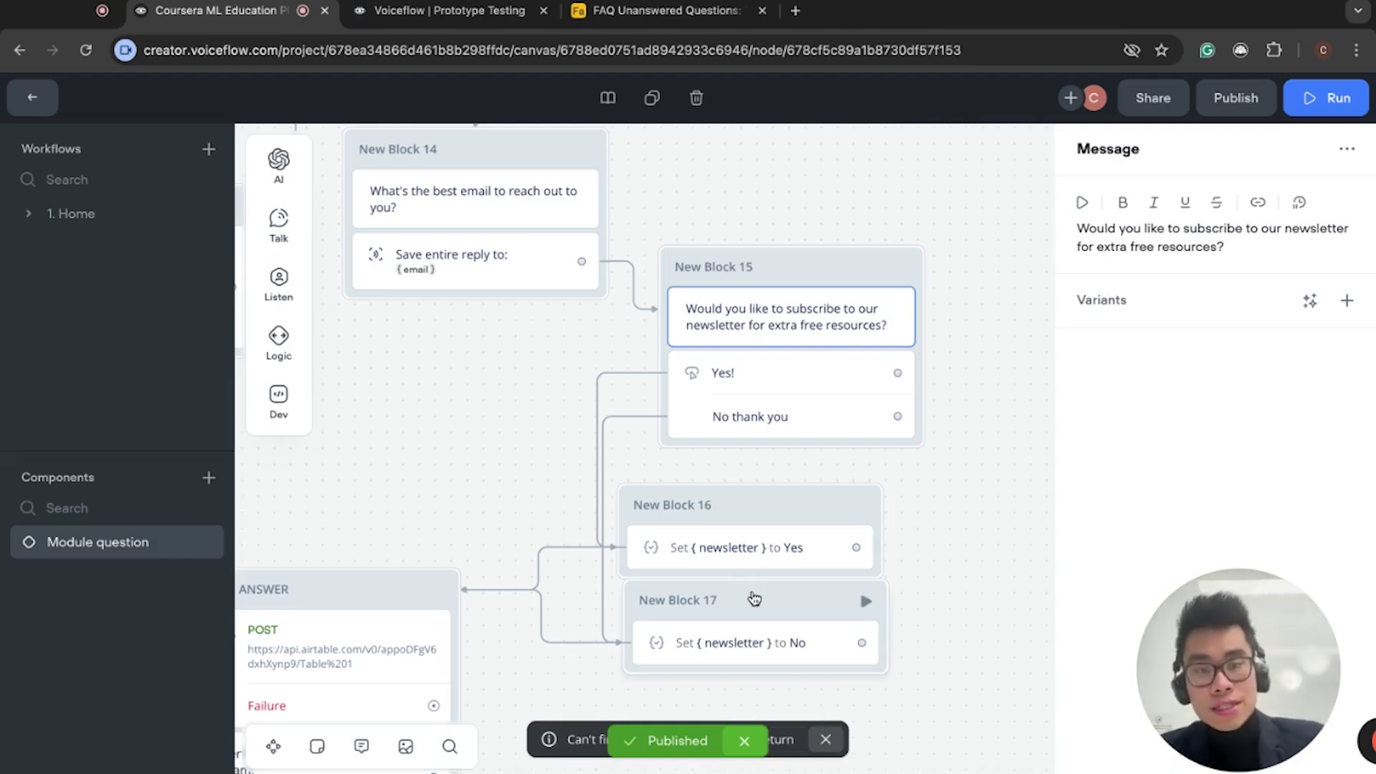
pyautogui.scroll(-1, 755, 599)
pyautogui.hscroll(-3, 755, 598)
pyautogui.scroll(-2, 754, 598)
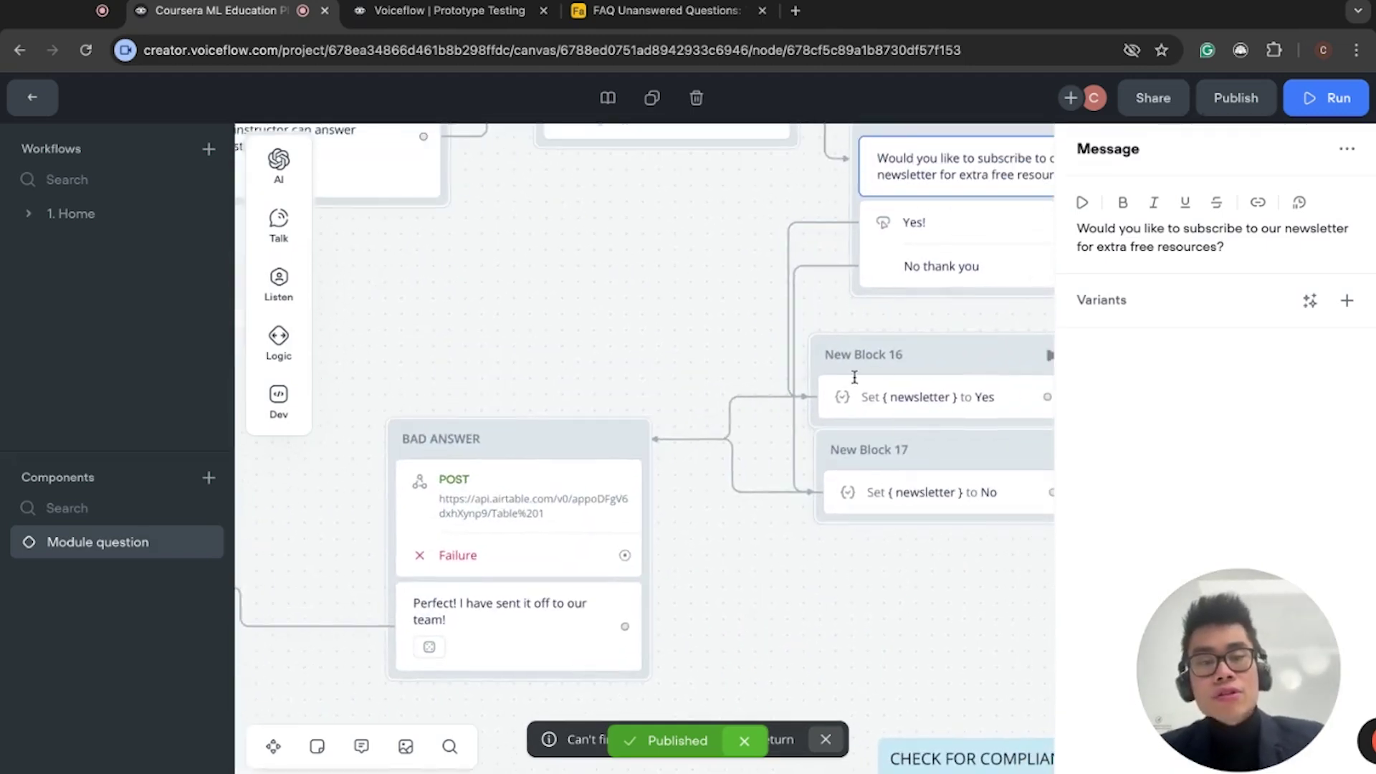
pyautogui.scroll(4, 760, 466)
pyautogui.scroll(-4, 760, 466)
# Open the BAD ANSWER block's Airtable POST request and review the name, email, userQuestion, aiResponse and newsletter fields in its body
pyautogui.click(634, 438)
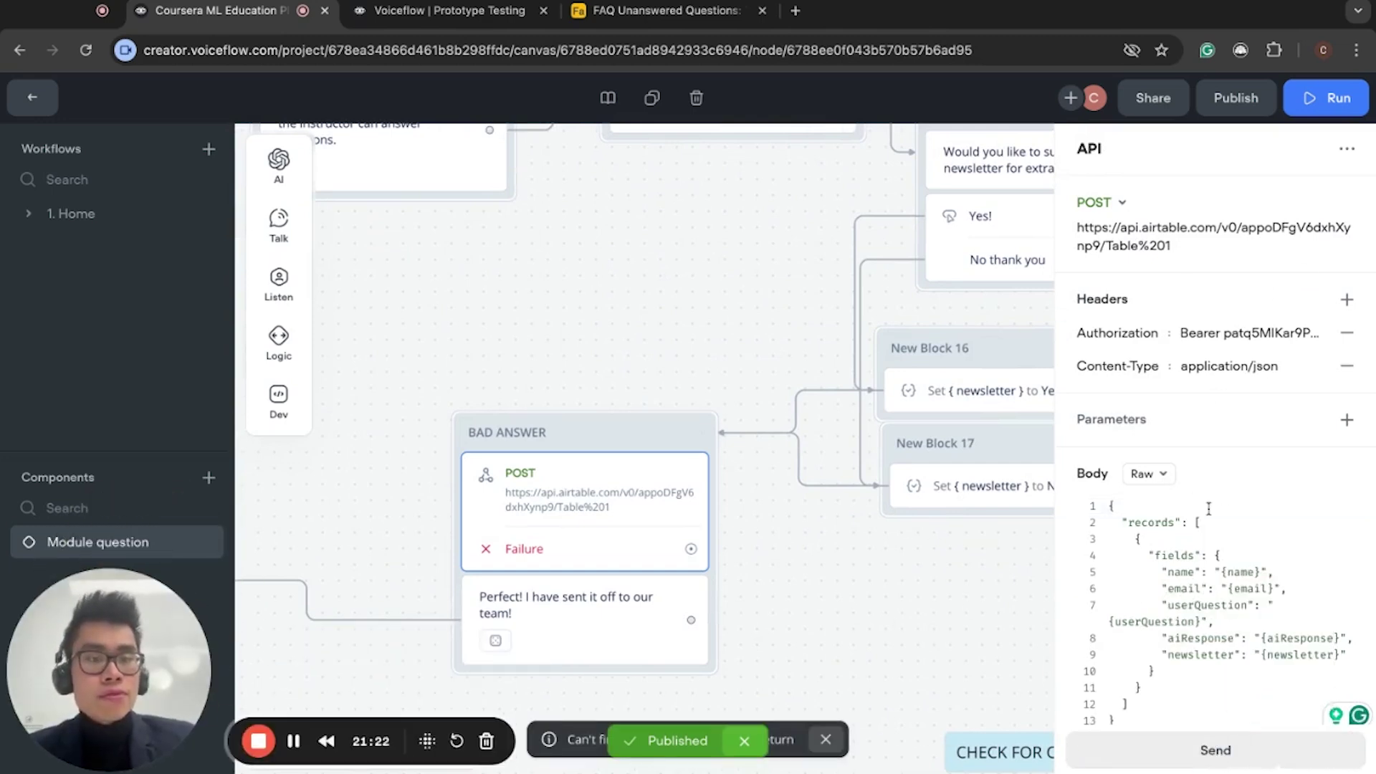
pyautogui.scroll(-2, 1208, 509)
pyautogui.click(1153, 392)
pyautogui.click(1171, 428)
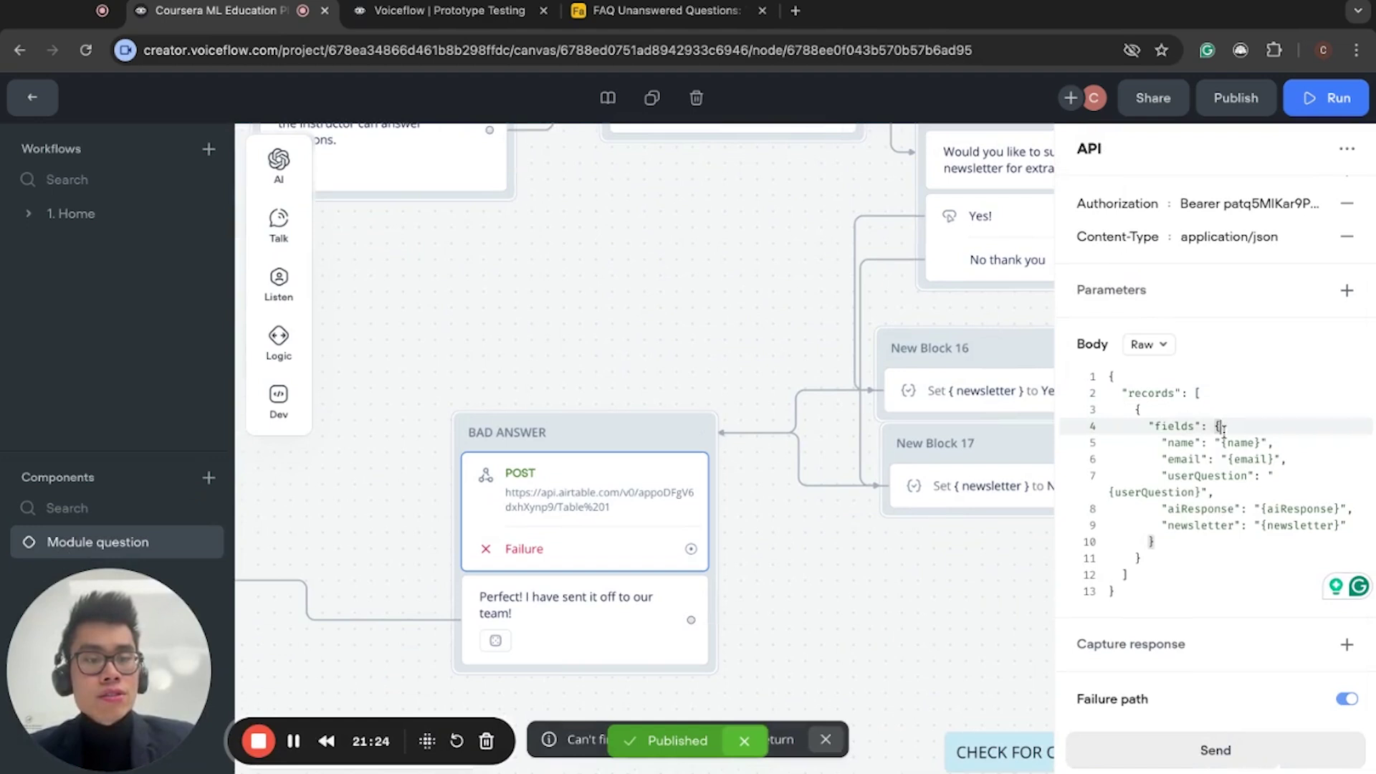
pyautogui.click(1176, 445)
pyautogui.click(1207, 476)
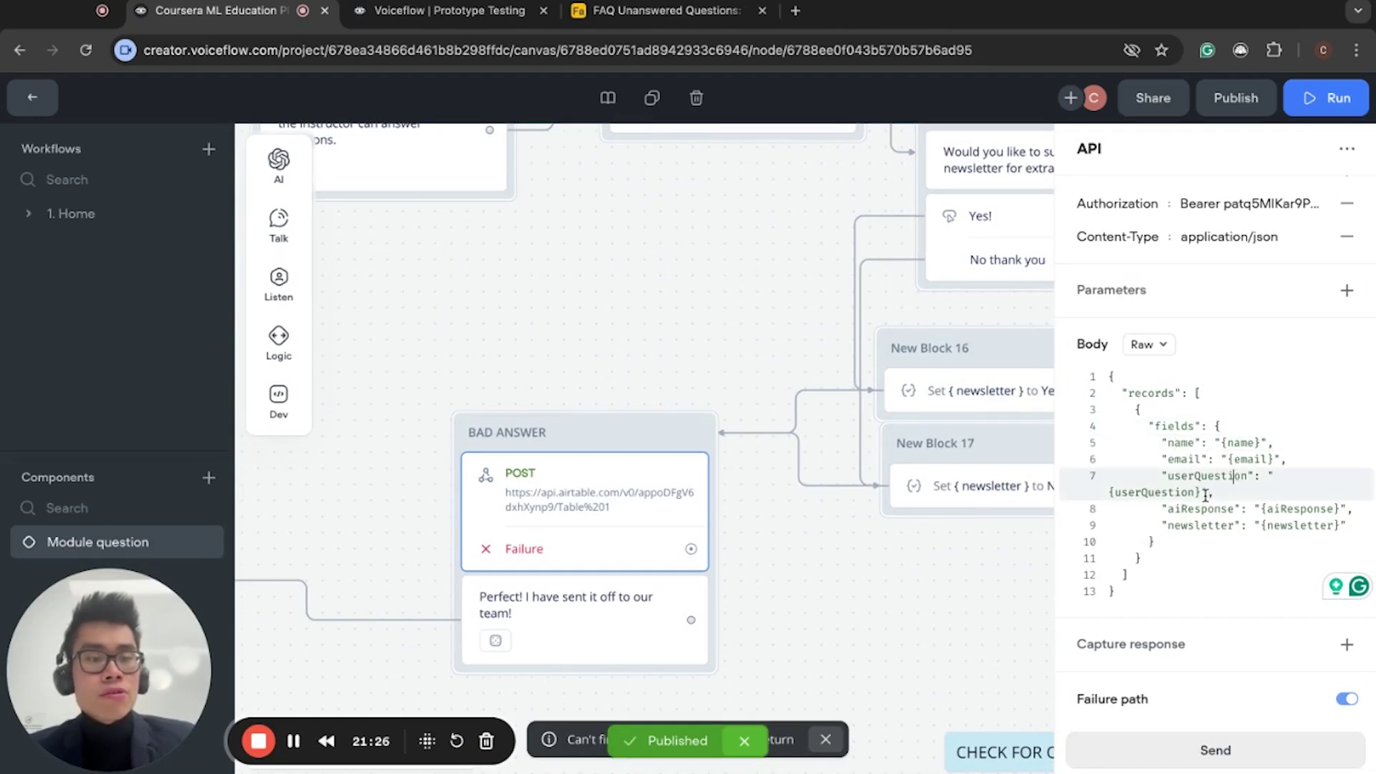
pyautogui.moveTo(1203, 508); pyautogui.dragTo(1314, 509)
pyautogui.click(1314, 508)
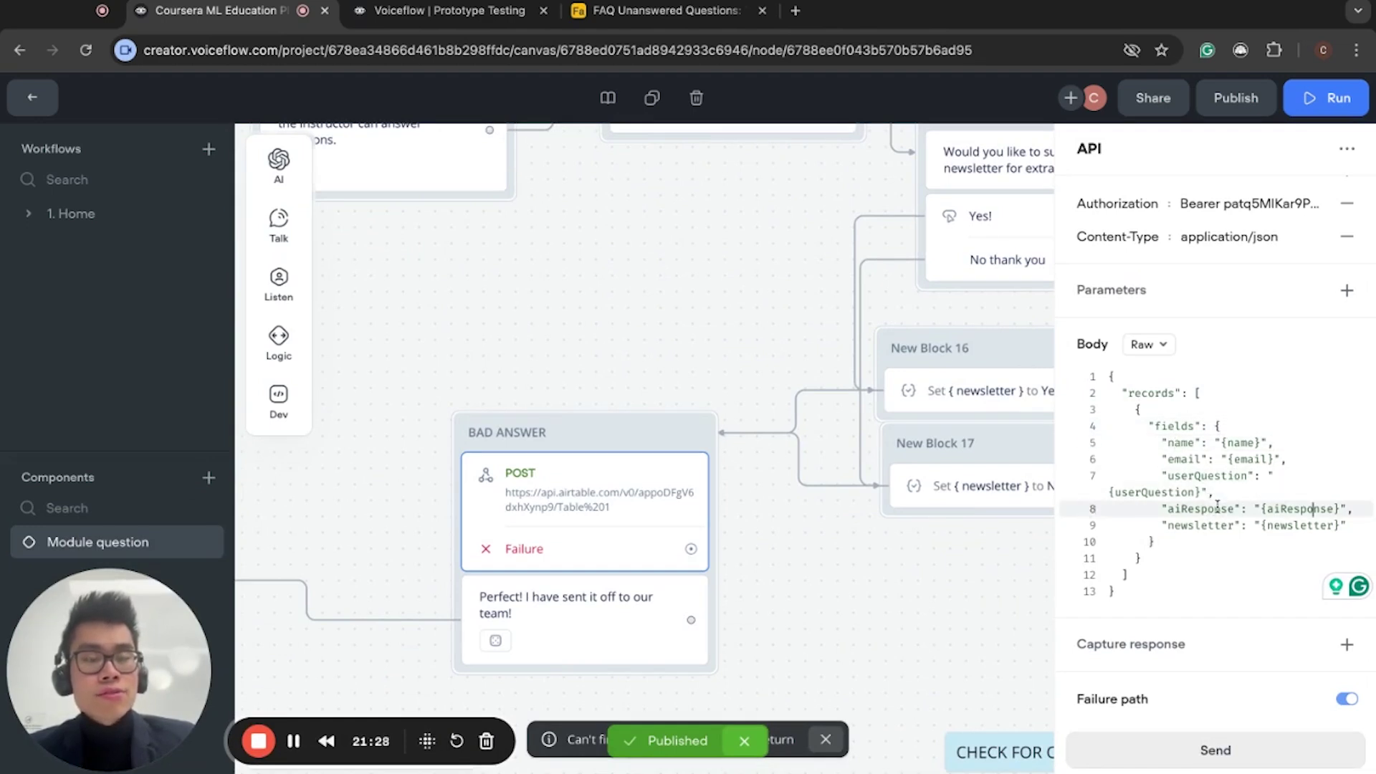
pyautogui.click(1191, 532)
pyautogui.click(1259, 539)
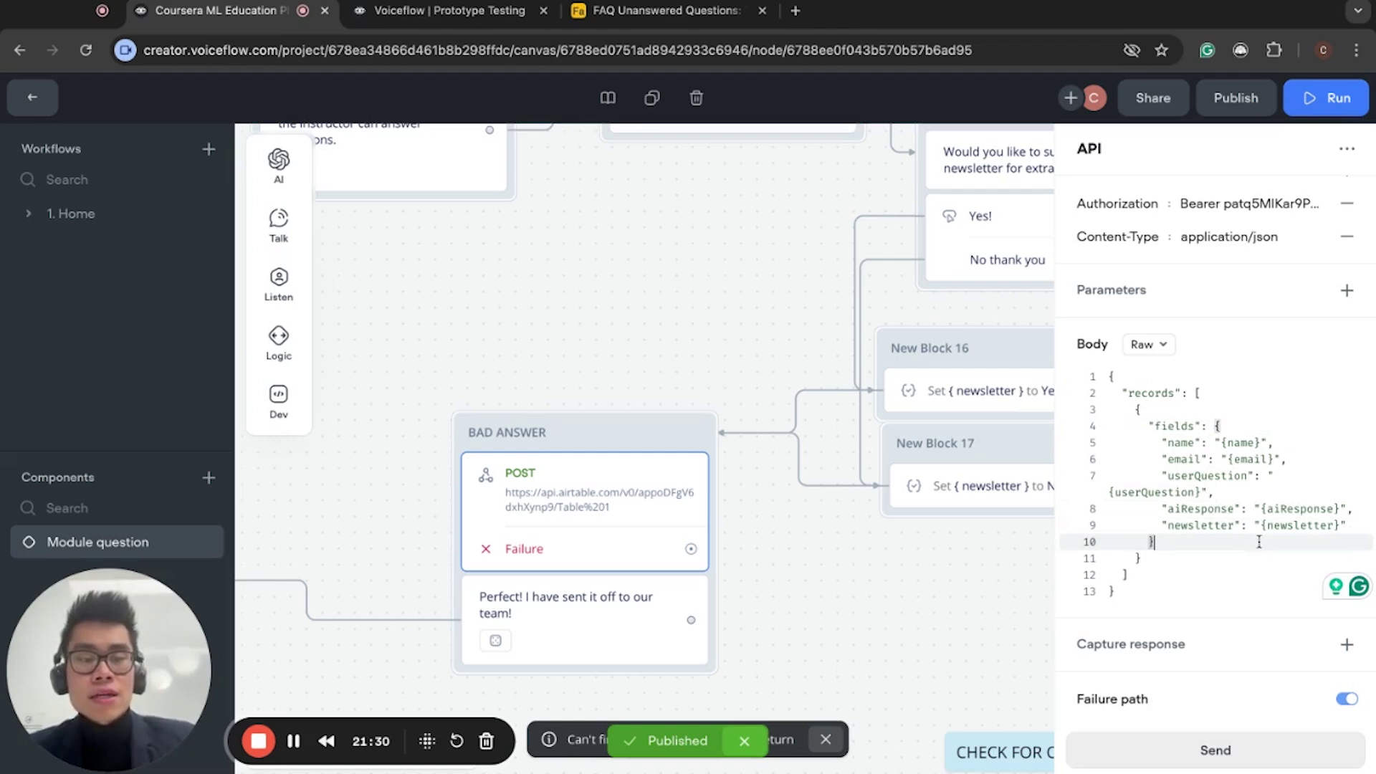
# Close the API settings and examine the BAD ANSWER block's confirmation message and its route to GOOD ANSWER
pyautogui.click(959, 559)
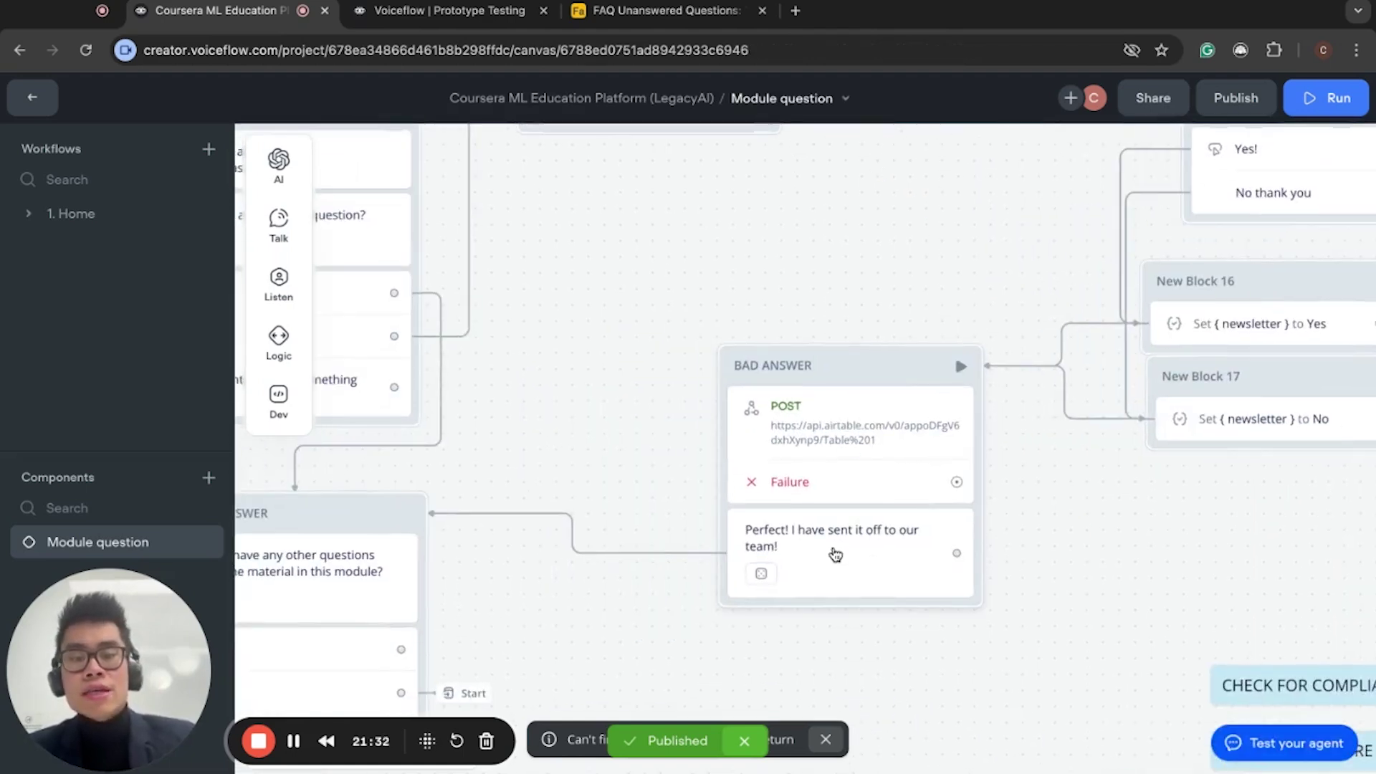
pyautogui.scroll(-10, 631, 557)
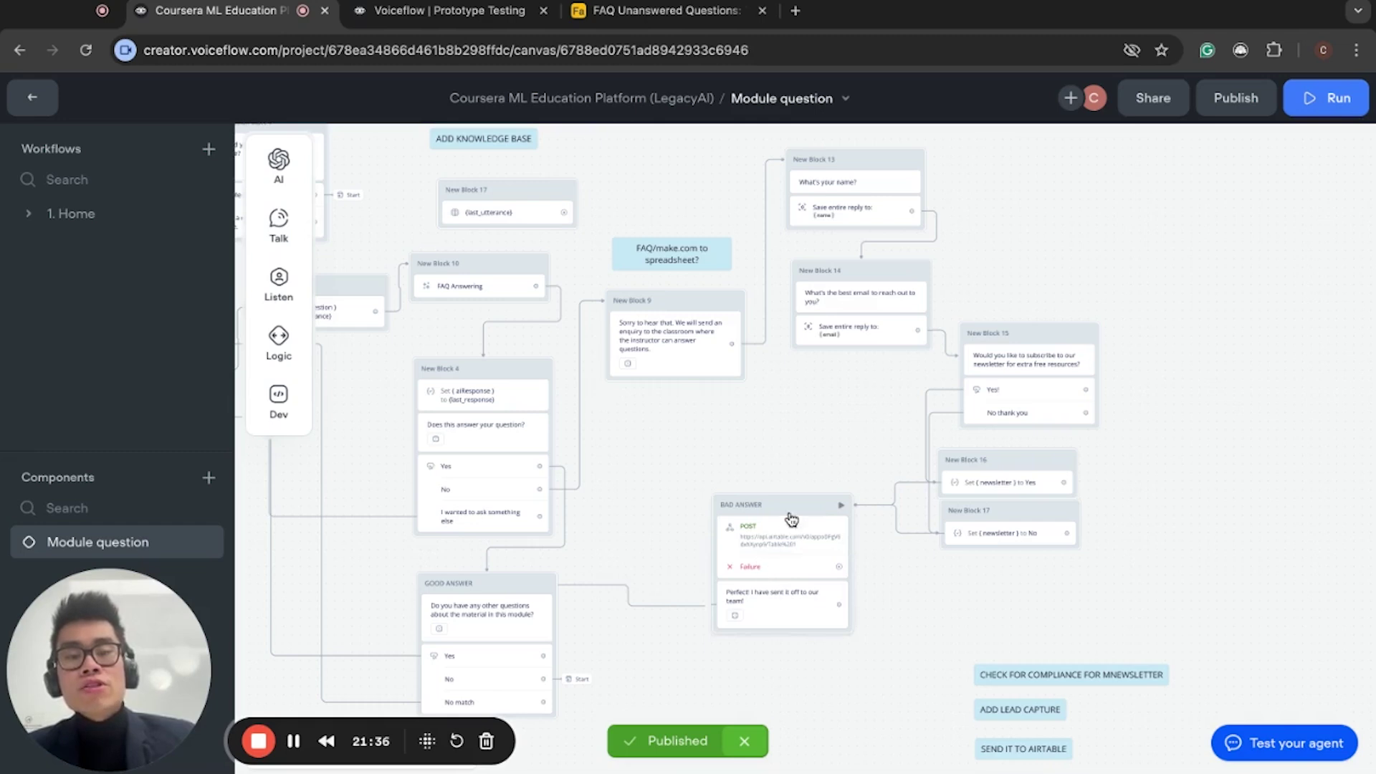
pyautogui.scroll(5, 792, 526)
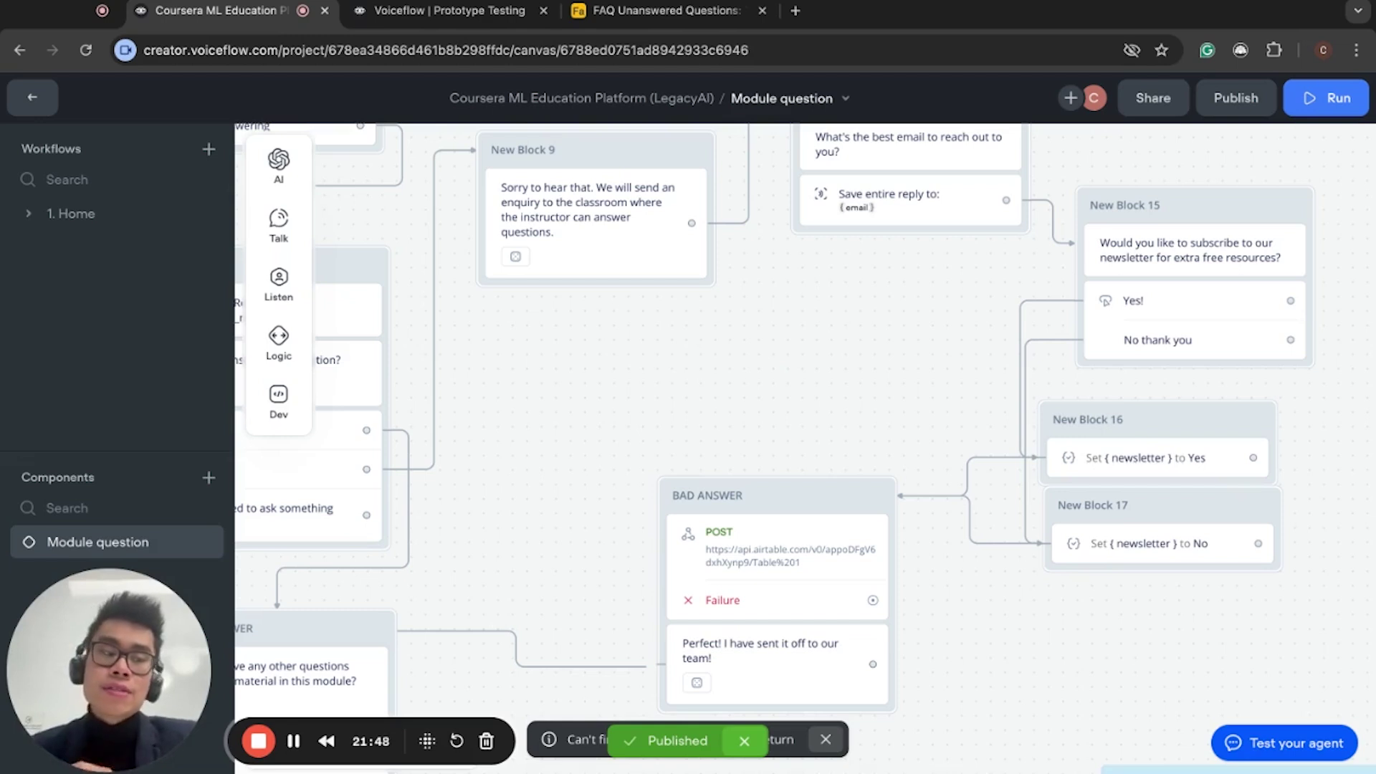
# Switch to the FAQ Unanswered Questions base in Airtable and add a blank record to Table 1
pyautogui.click(654, 12)
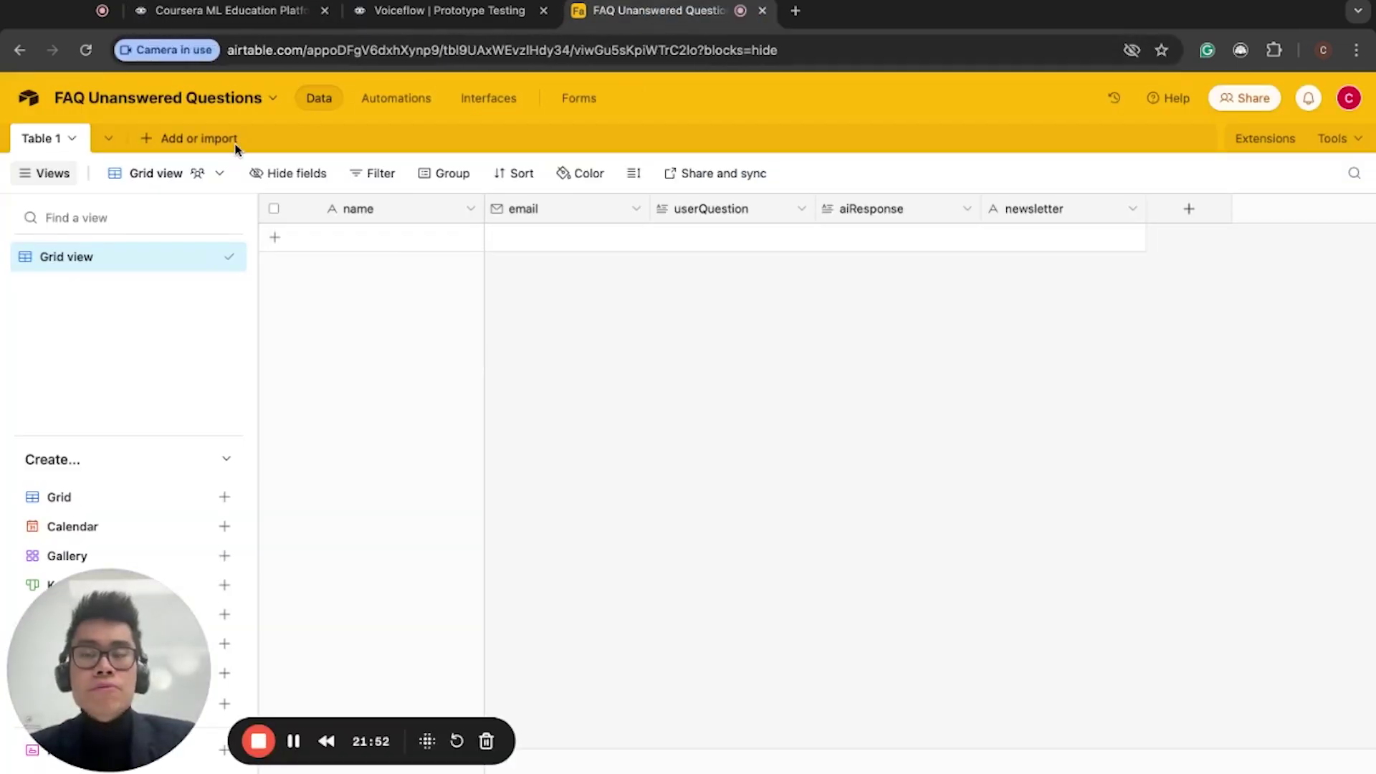
pyautogui.click(372, 243)
pyautogui.click(565, 237)
pyautogui.click(731, 235)
pyautogui.click(1075, 243)
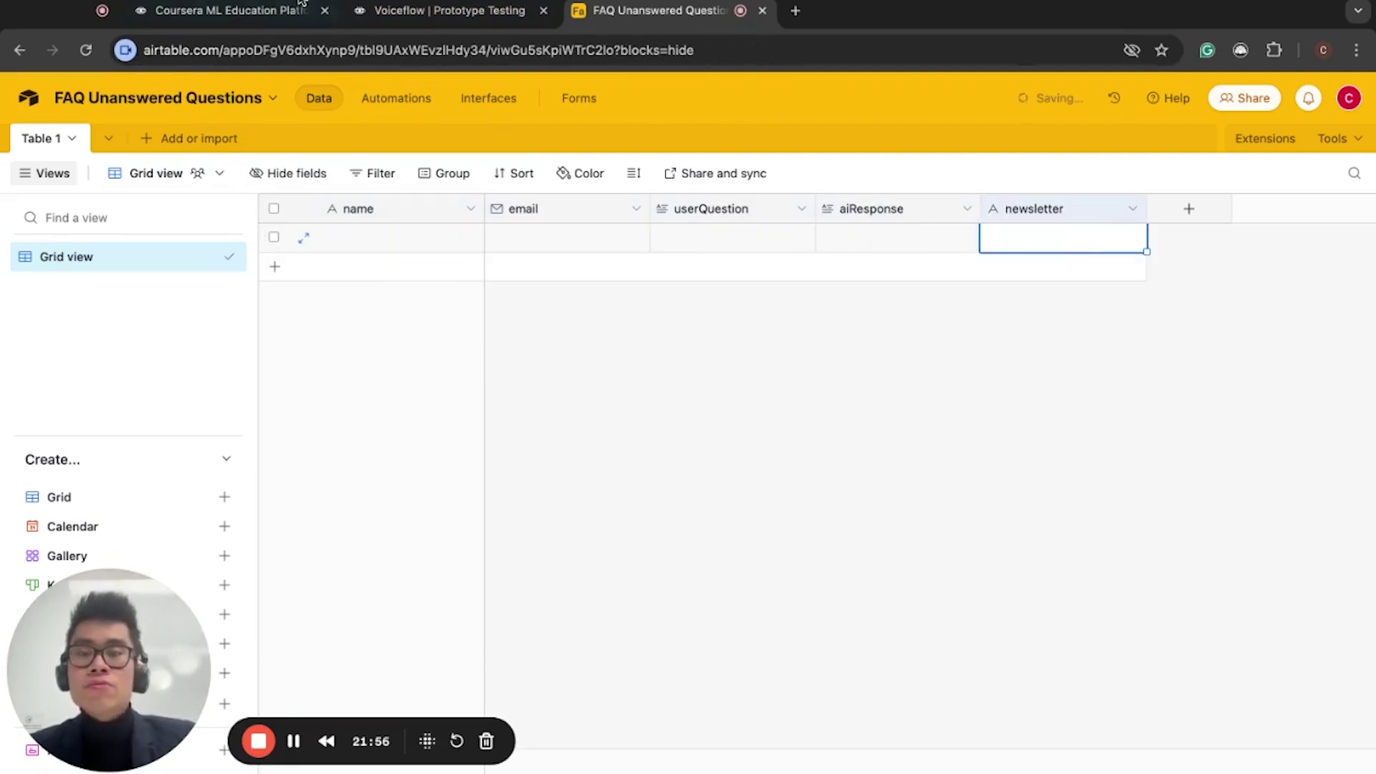
# Go through the blank record's name, email, userQuestion, aiResponse and newsletter columns that match the API request fields
pyautogui.click(362, 235)
pyautogui.click(563, 226)
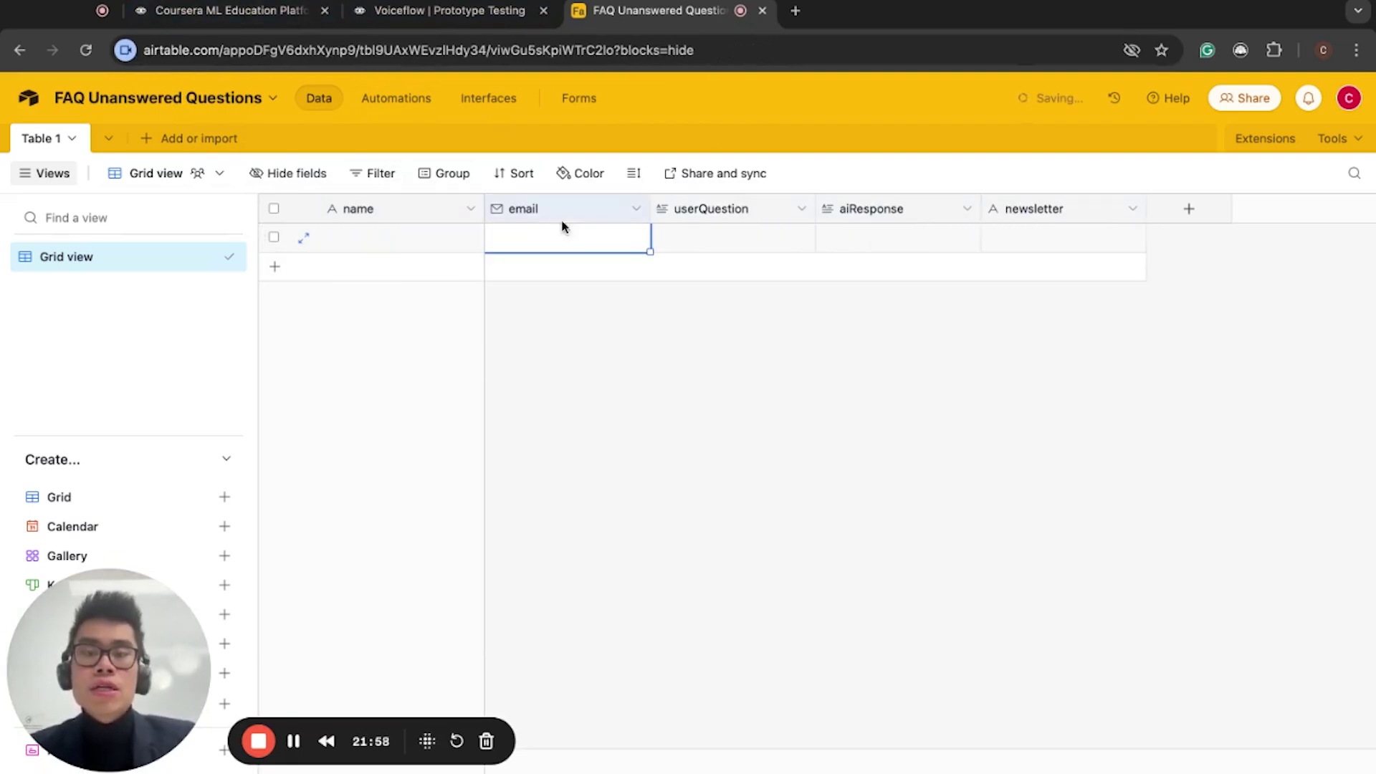
pyautogui.click(786, 228)
pyautogui.click(933, 231)
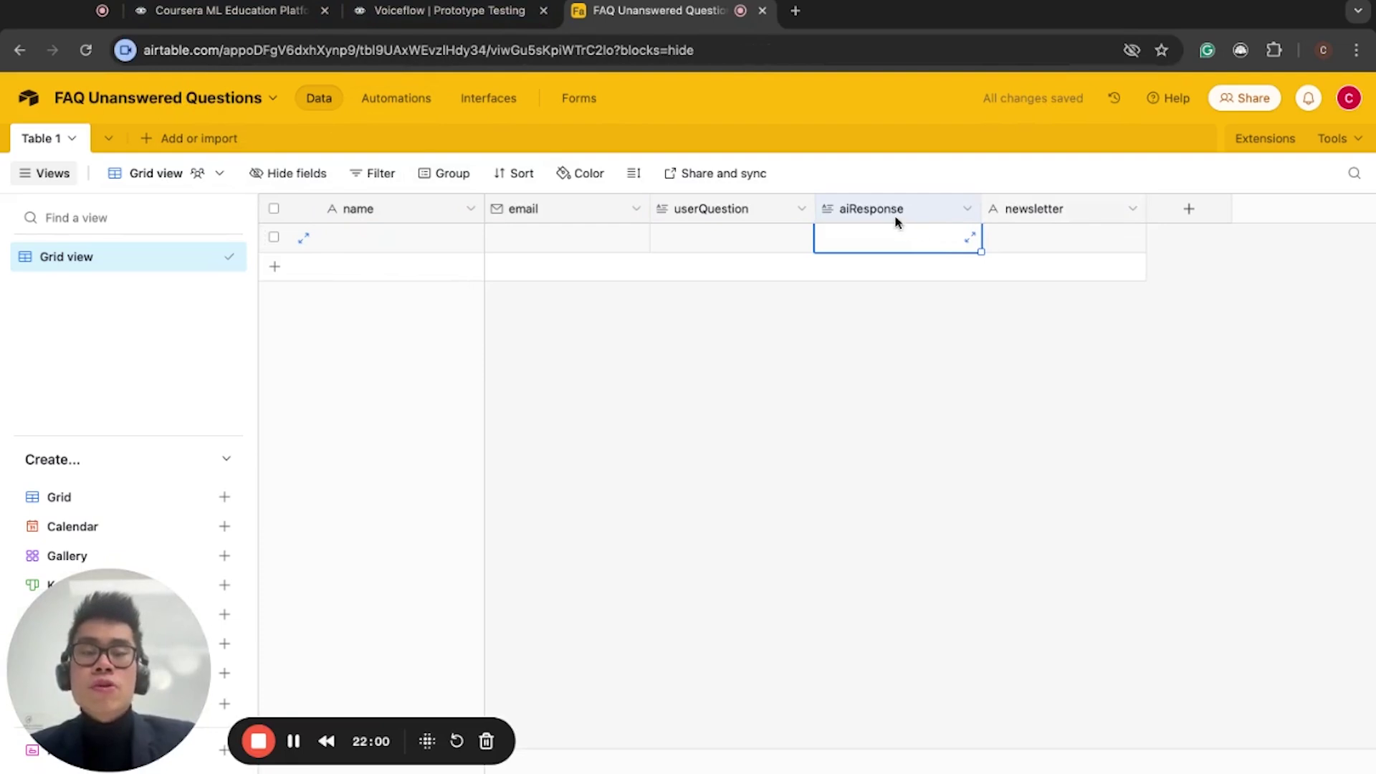
pyautogui.click(1079, 230)
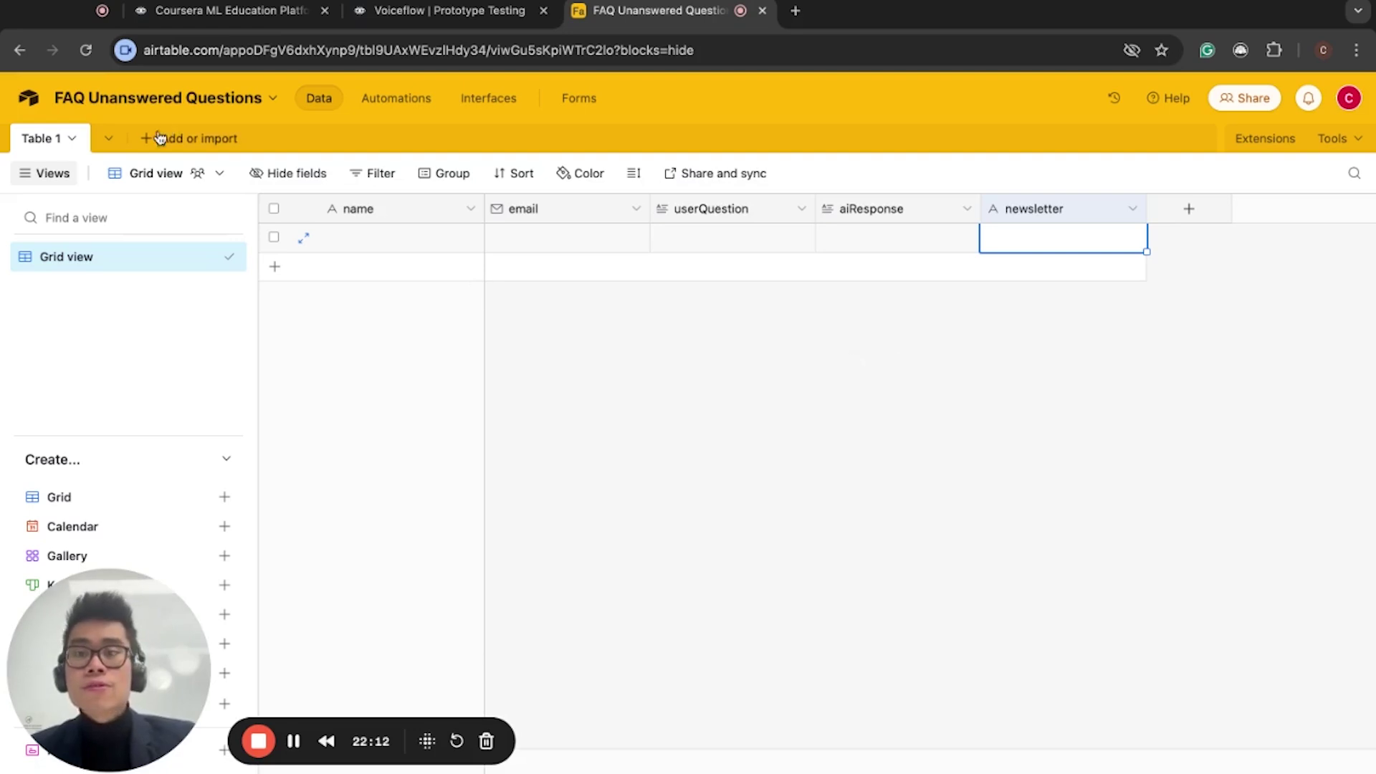
# Return to Voiceflow and survey the whole Module question flow, from its entry point to the BAD ANSWER block
pyautogui.click(222, 10)
pyautogui.scroll(-5, 593, 473)
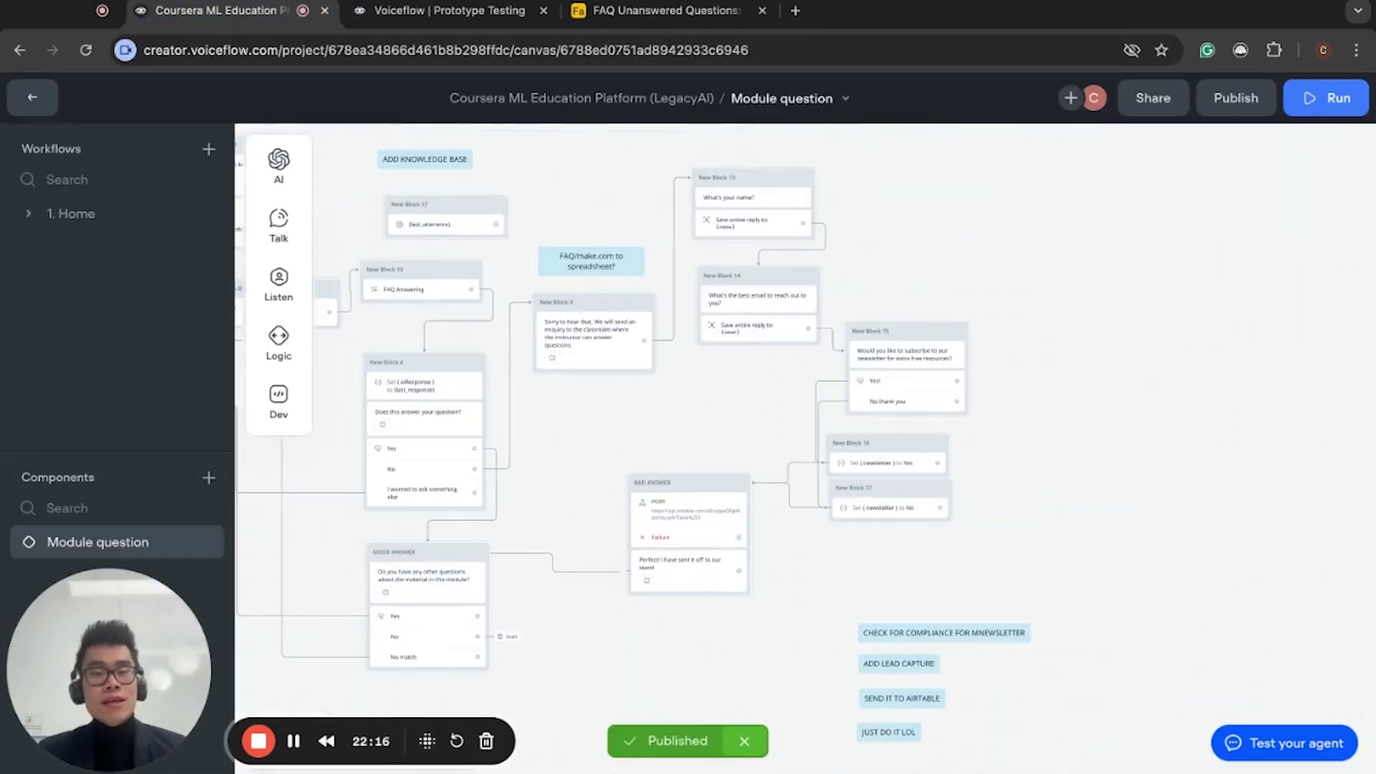
pyautogui.scroll(5, 589, 472)
pyautogui.scroll(-3, 589, 472)
pyautogui.hscroll(-3, 589, 472)
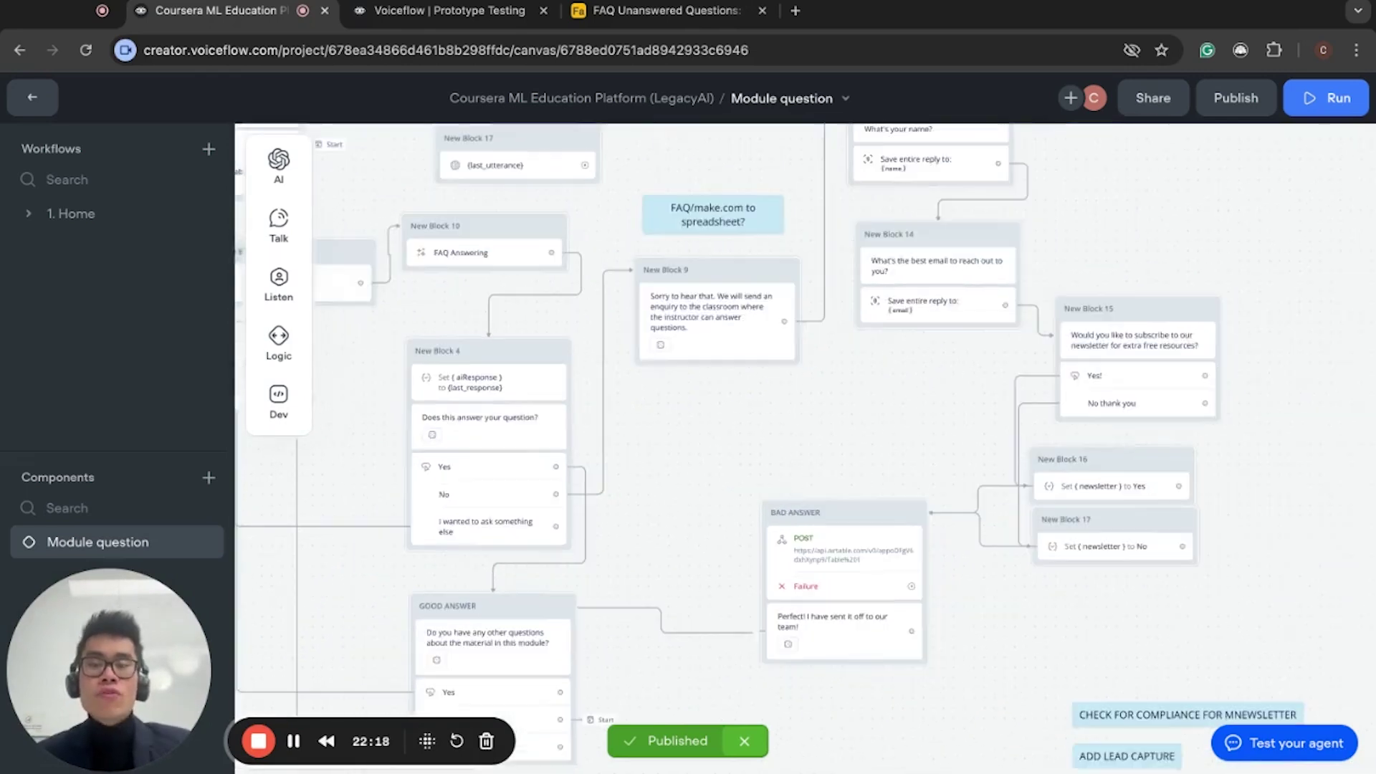
pyautogui.scroll(-4, 604, 492)
pyautogui.scroll(3, 605, 492)
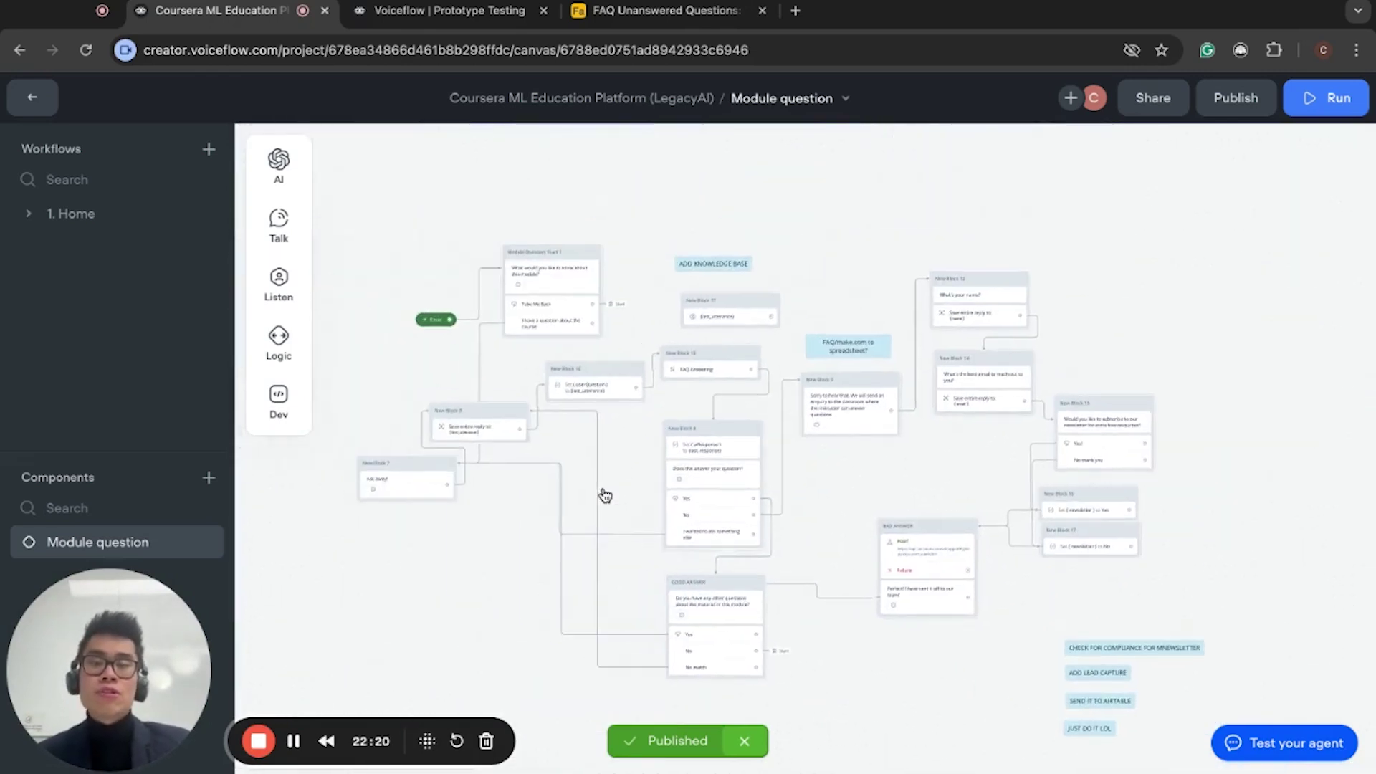
pyautogui.scroll(-2, 605, 495)
pyautogui.hscroll(-1, 605, 495)
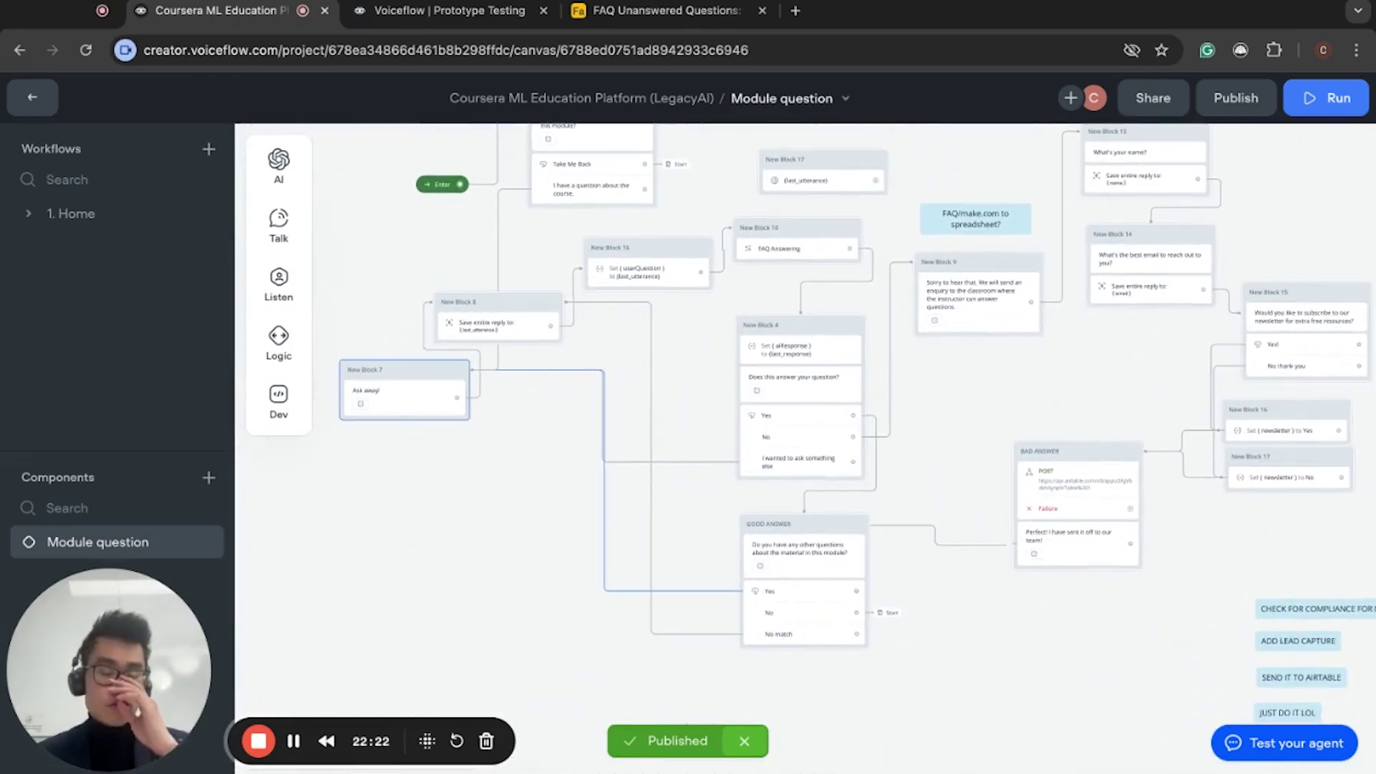